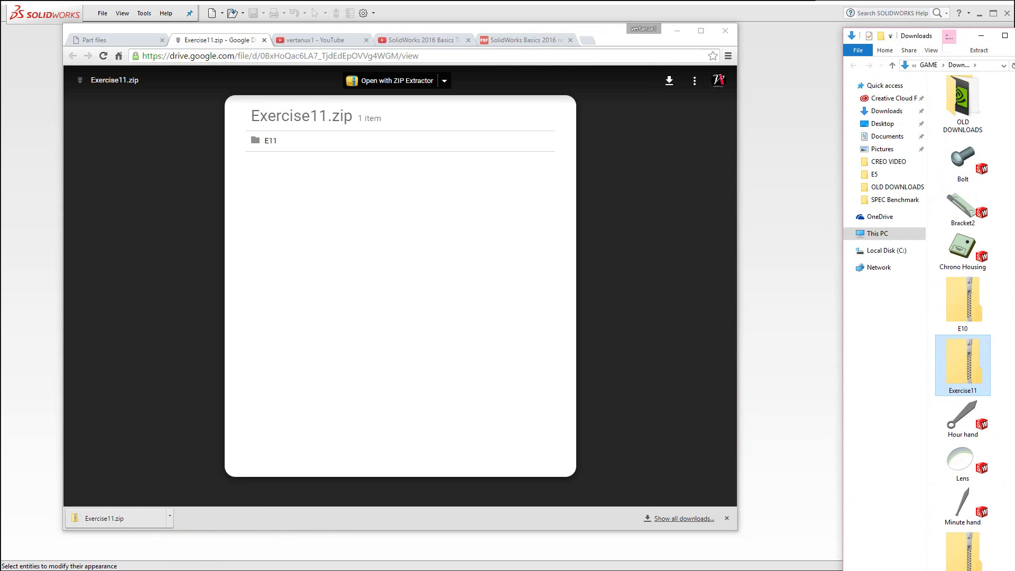
Step: Copy the E11 folder out of the Exercise11 zip archive into the Downloads folder
double_click(966, 344)
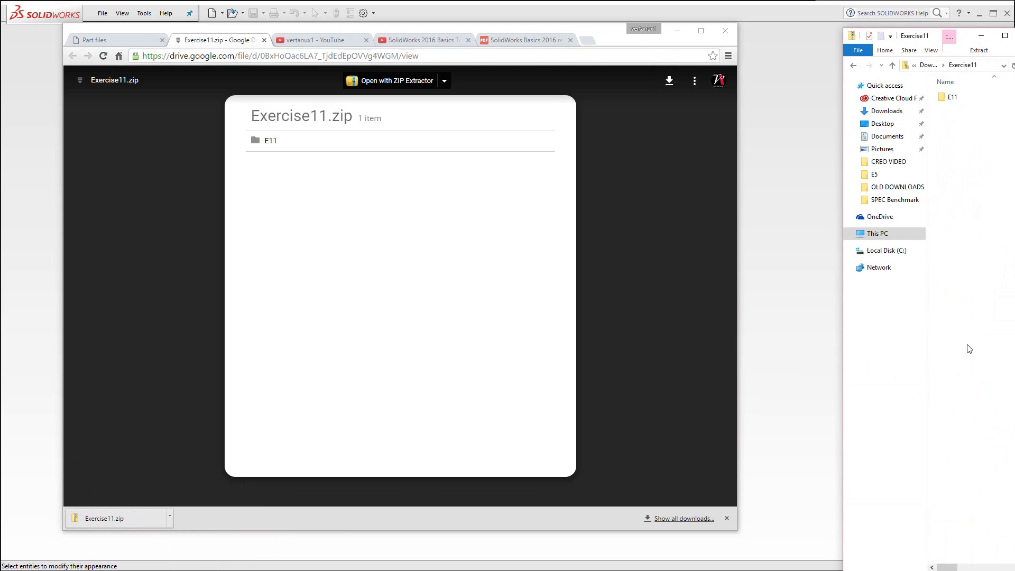
right_click(946, 99)
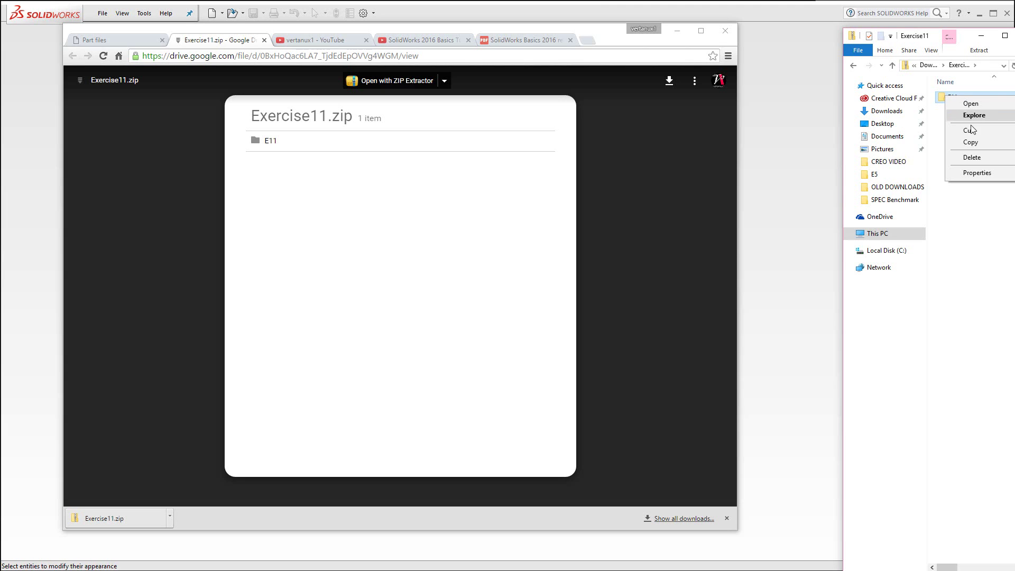
key("Escape")
left_click(853, 65)
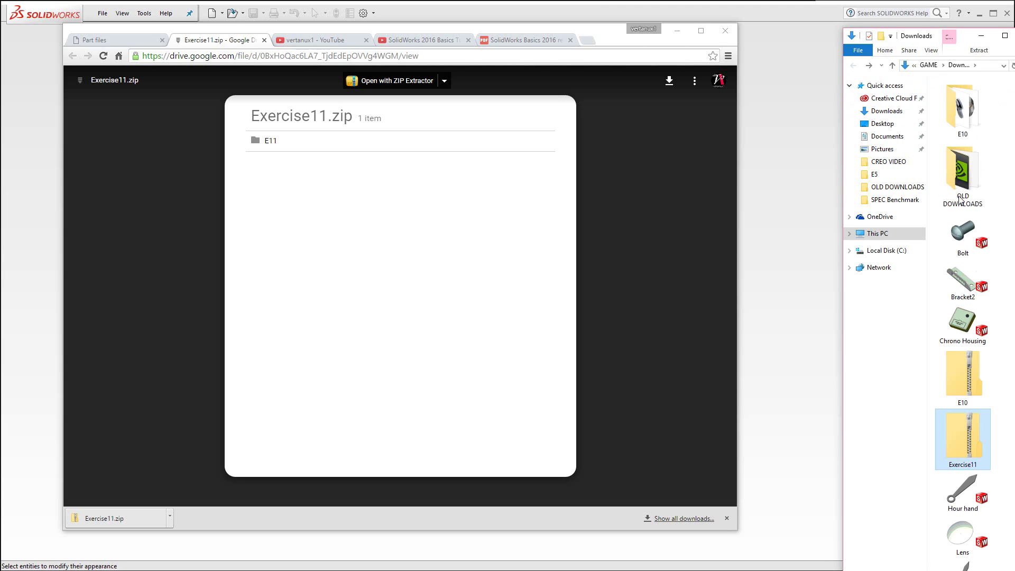
right_click(1007, 223)
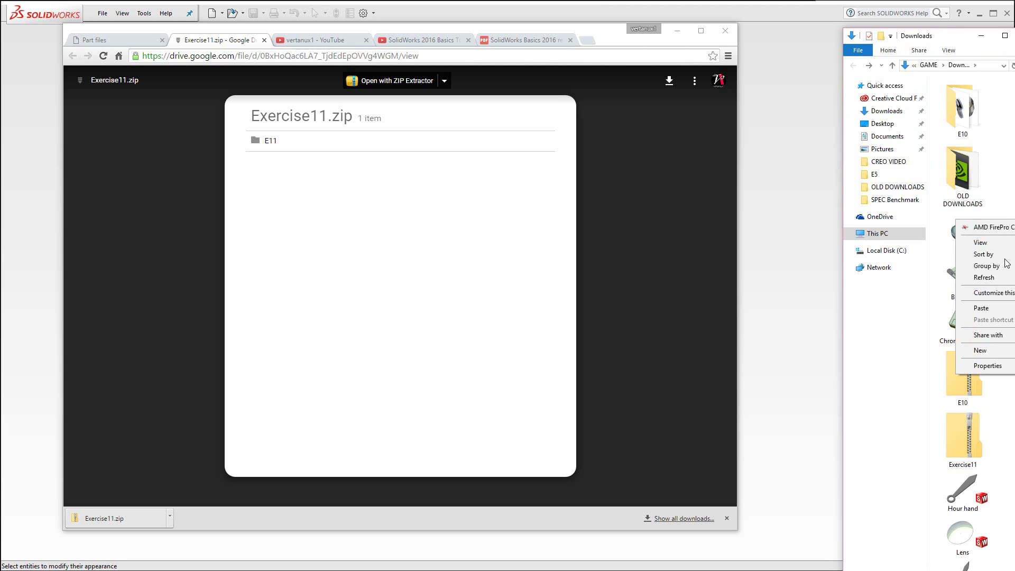
left_click(980, 309)
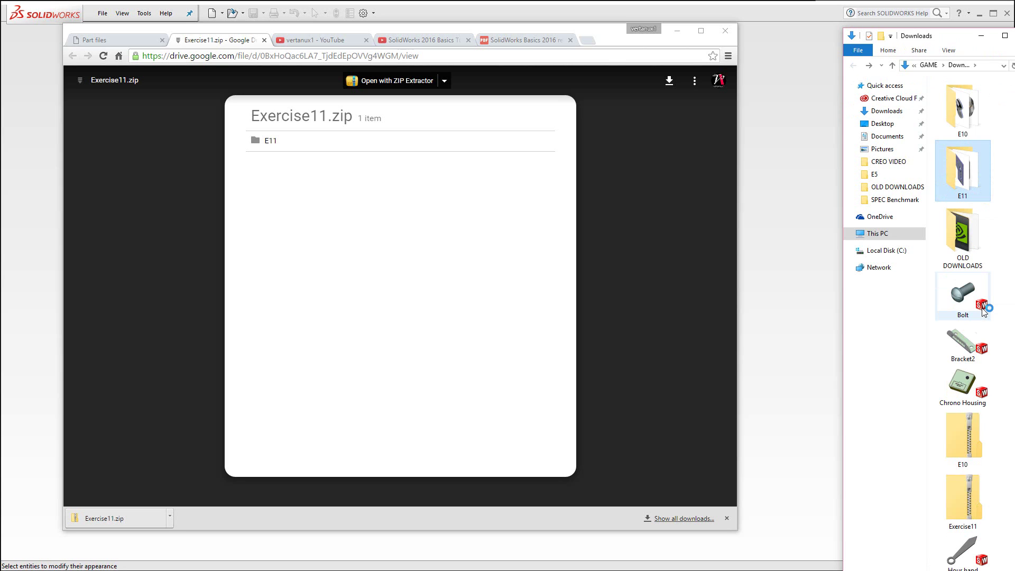
Step: Open the Exercise11 assembly from the extracted E11 folder in SOLIDWORKS
double_click(963, 182)
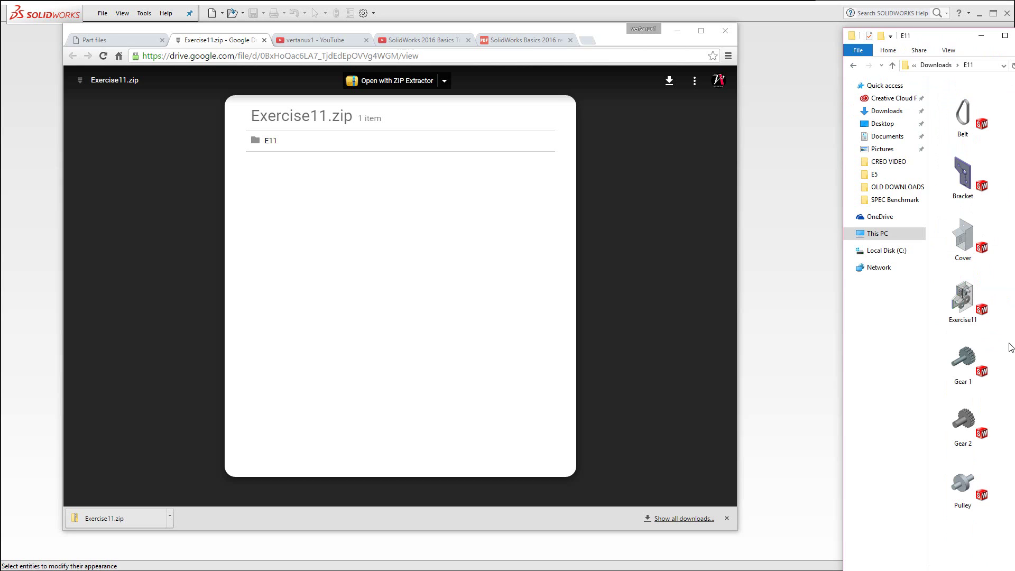
left_click(962, 304)
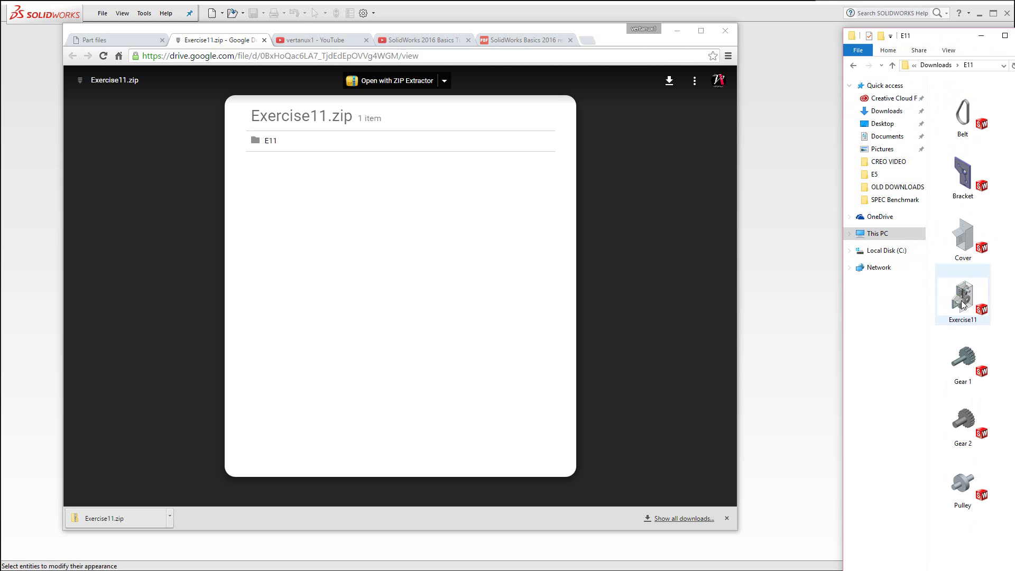
double_click(961, 305)
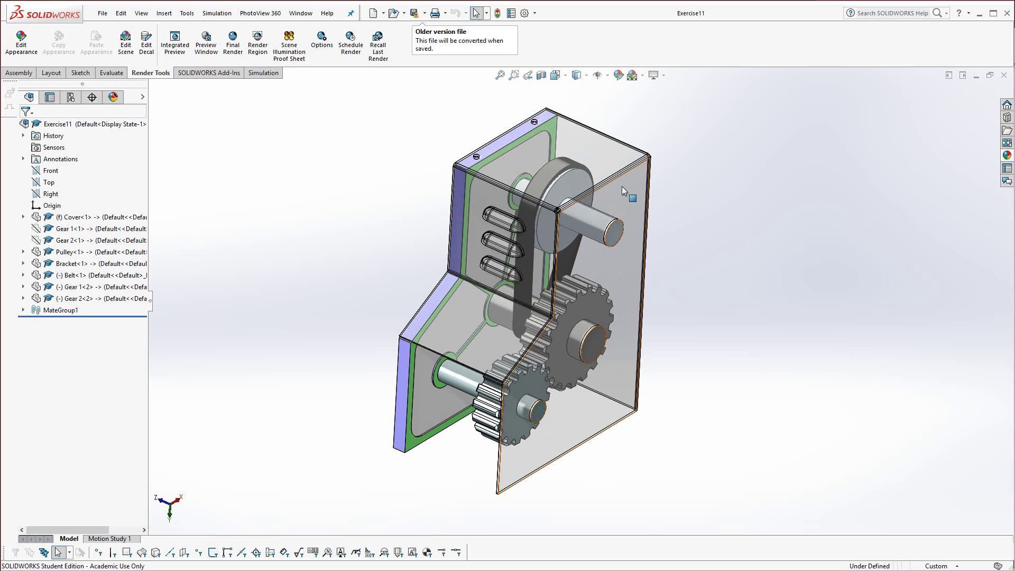
Step: Hide the transparent Cover component in the assembly
left_click(628, 257)
right_click(630, 255)
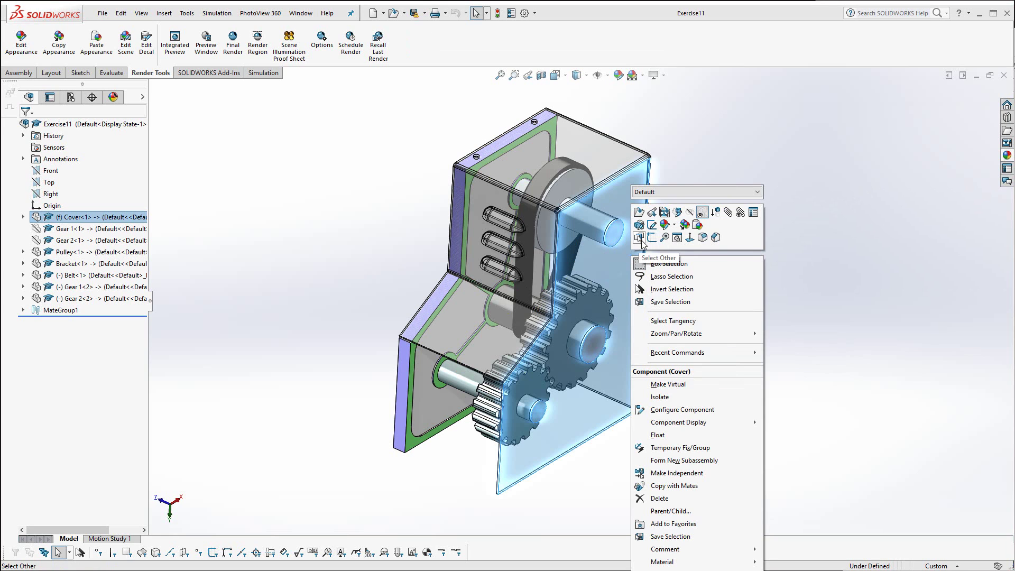
left_click(688, 218)
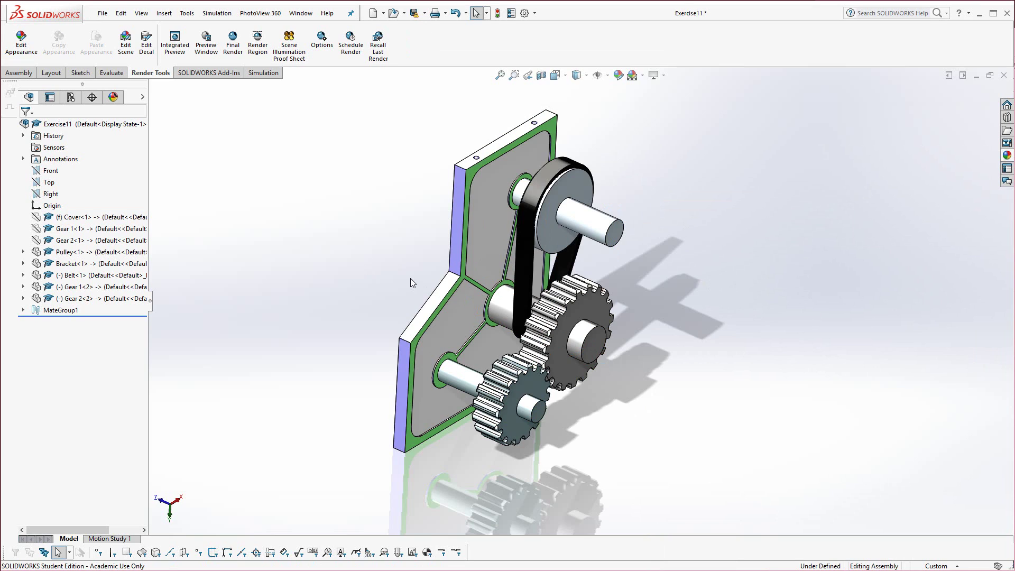
right_click(108, 75)
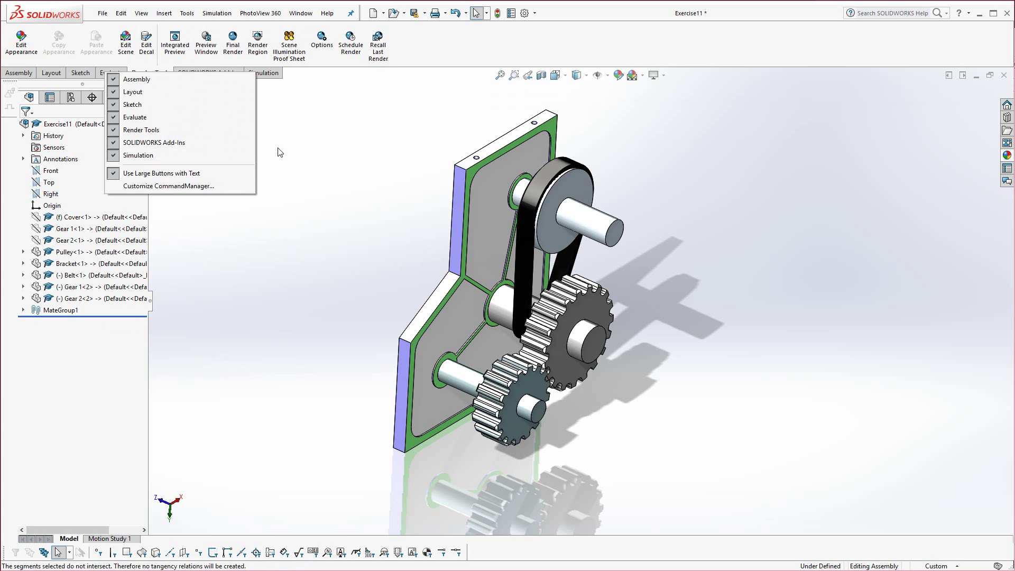
left_click(318, 162)
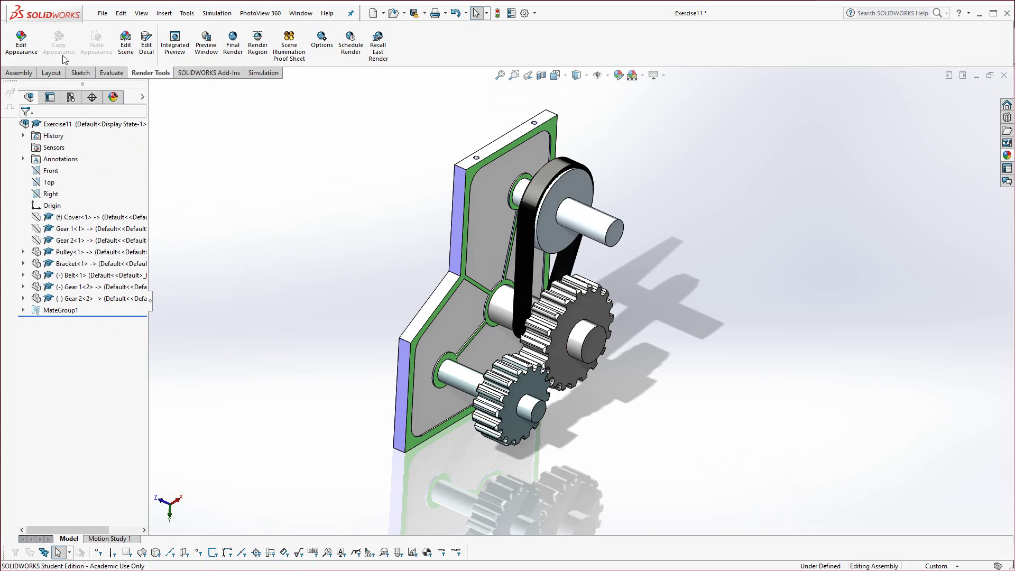
Step: Insert a new part into the assembly and position it on the assembly's Front plane
left_click(29, 73)
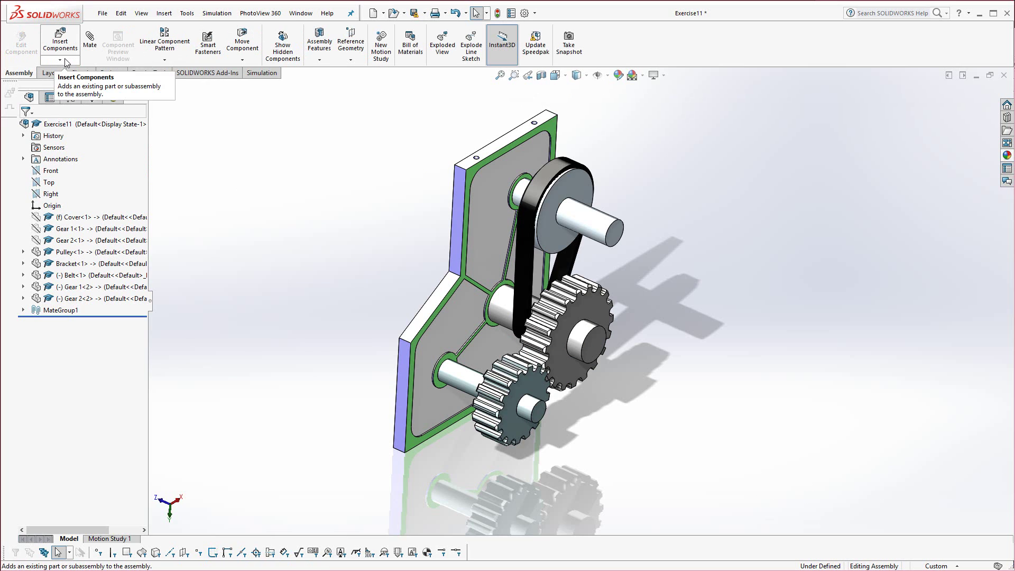
left_click(63, 60)
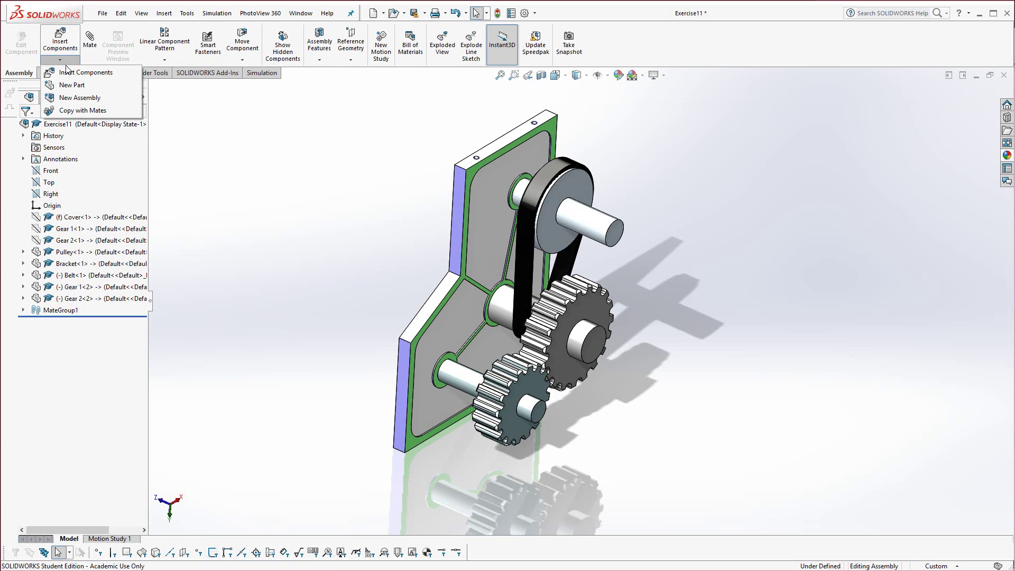
left_click(68, 86)
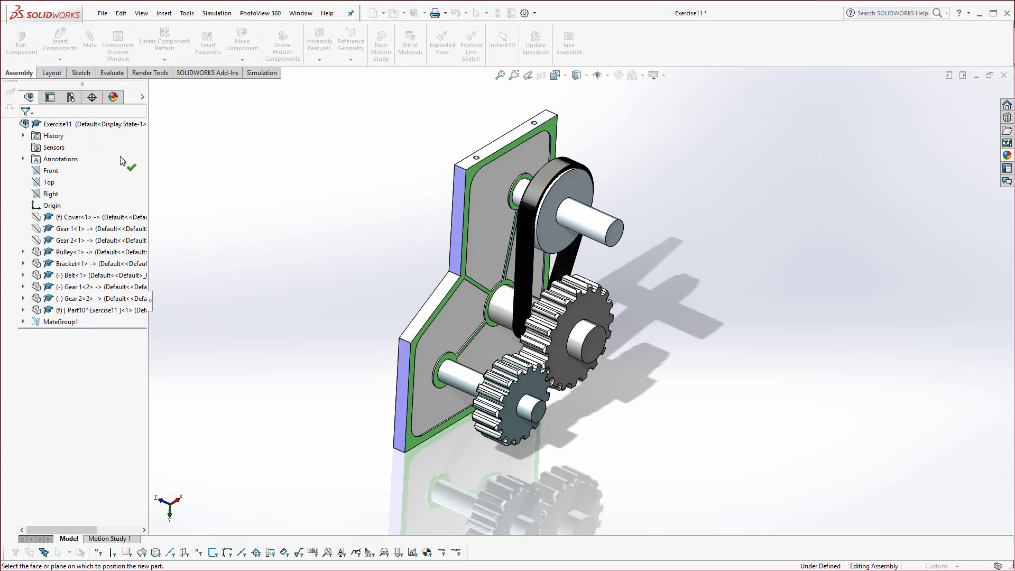
left_click(52, 172)
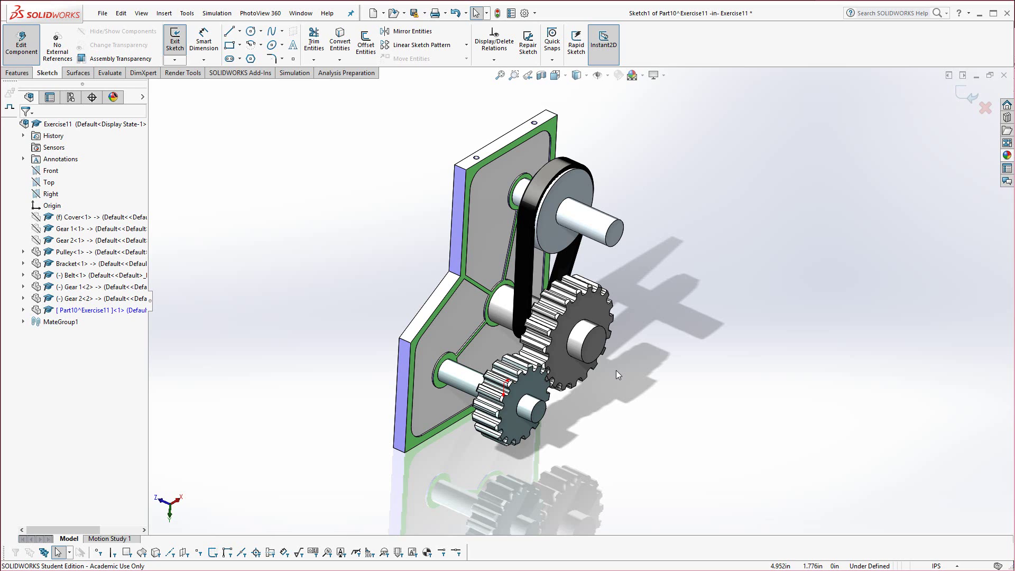
Step: Convert the bracket's inner face outline into the sketch and extrude it Up To Vertex, ending at the bracket's outer upper corner
left_click(473, 176)
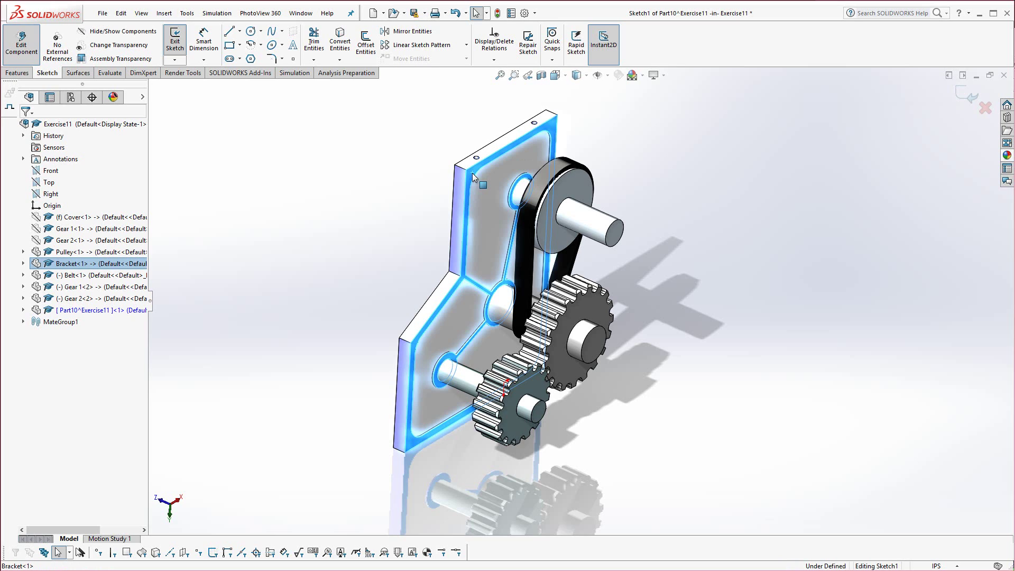
left_click(345, 45)
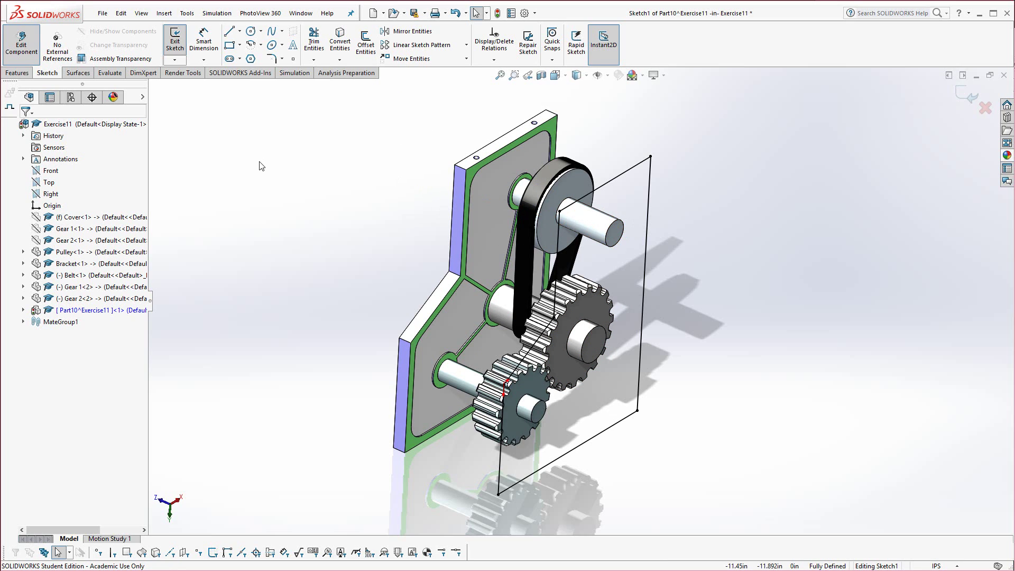
left_click(21, 73)
left_click(180, 42)
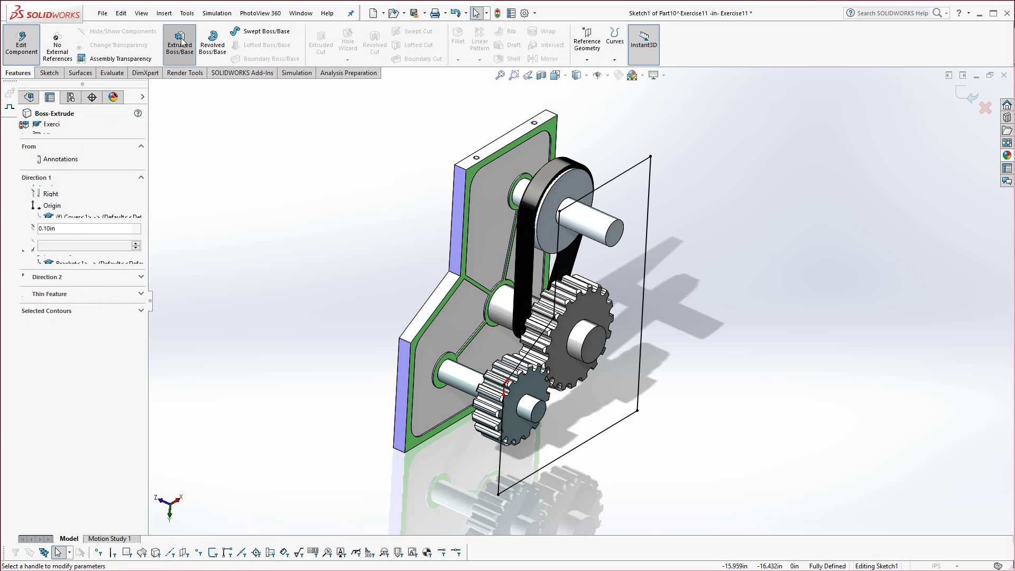
left_click(454, 165)
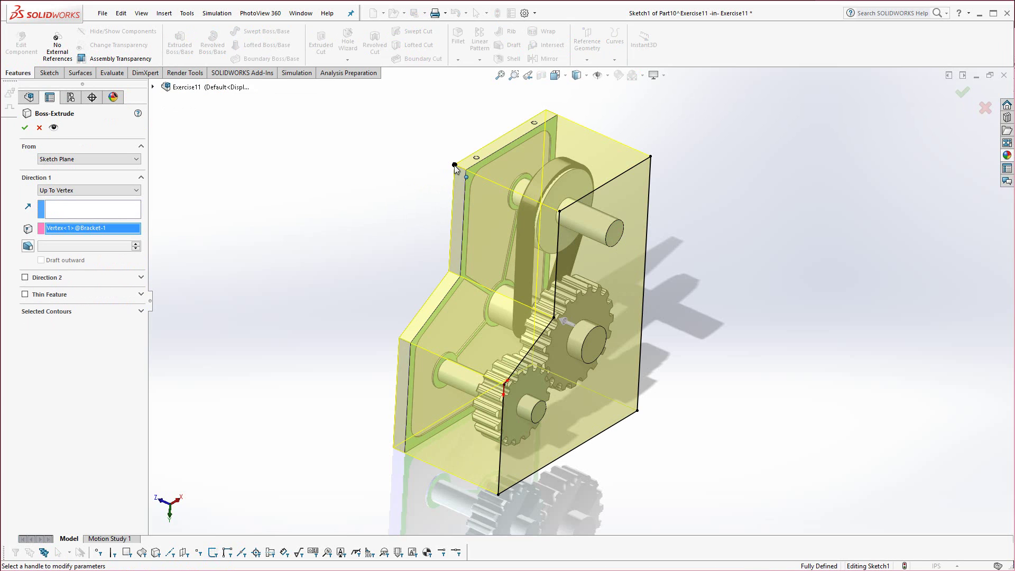
key("Return")
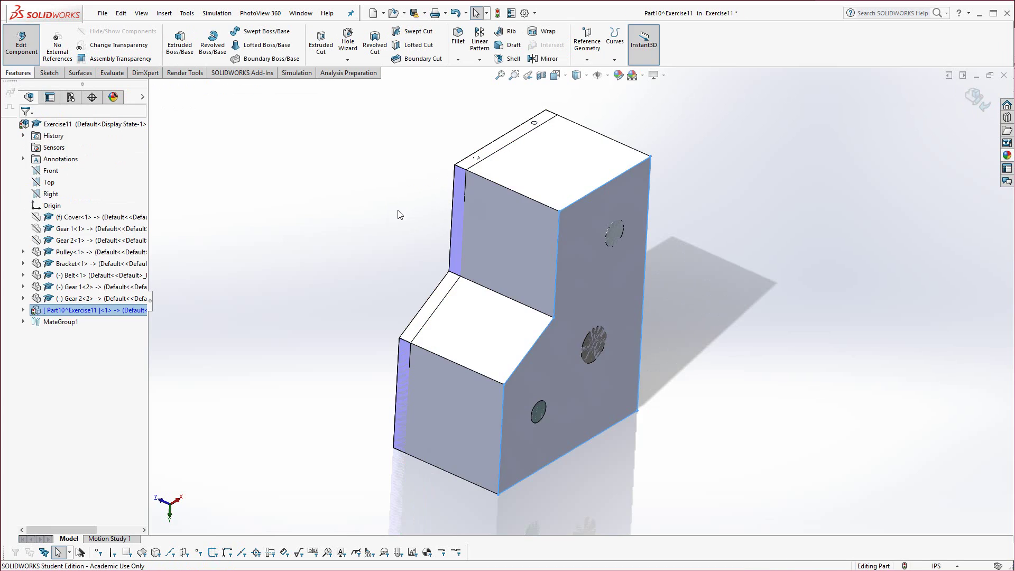
Step: Open the new in-context part in its own window
middle_click_drag(420, 344, 414, 297)
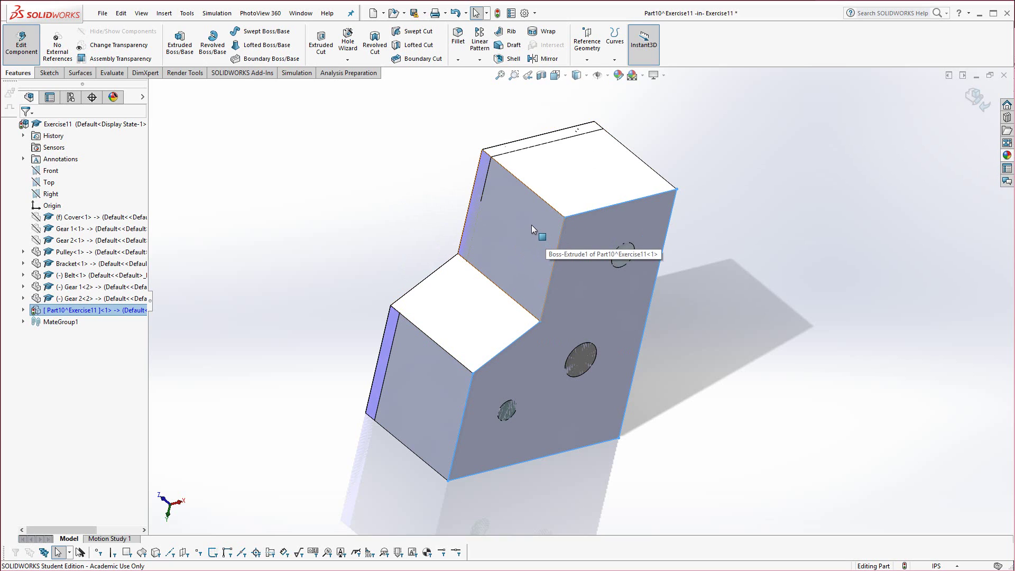
right_click(530, 240)
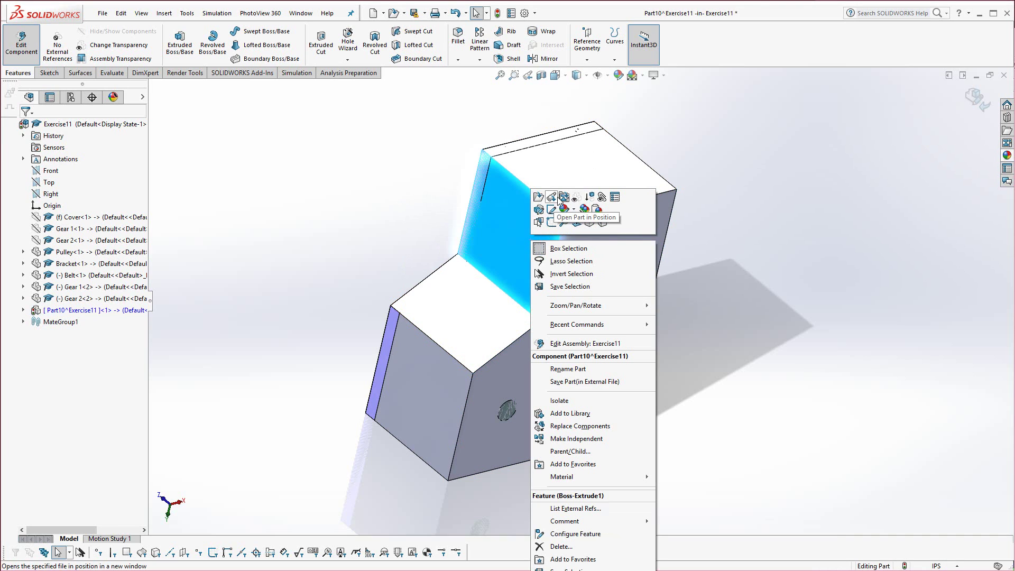
left_click(537, 198)
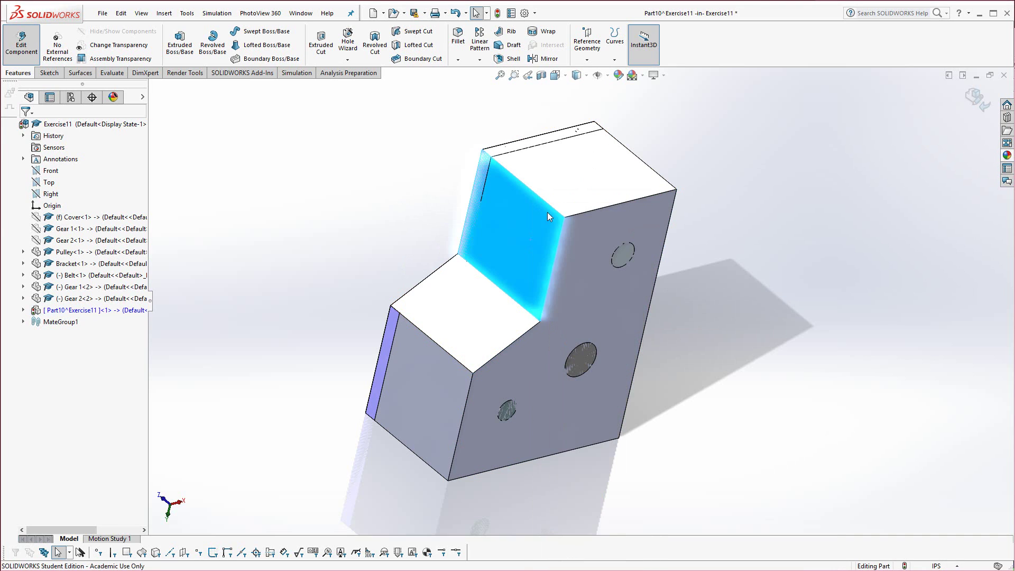
Step: Shell the block outward with 0.06 in thickness, removing the front profile face, top face, long side face and short side face above the slope
scroll(537, 340, "up", 5)
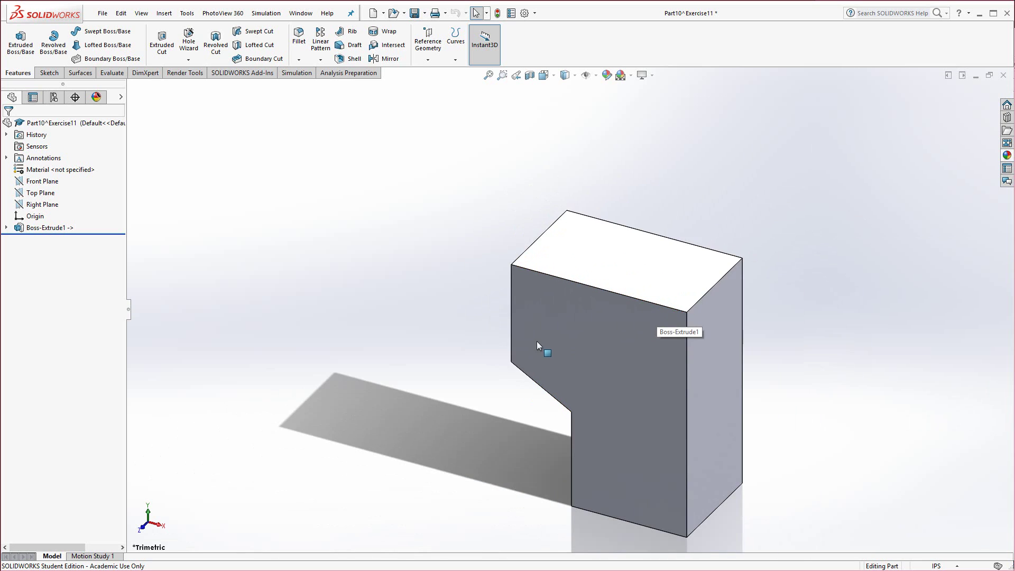
scroll(661, 404, "down", 3)
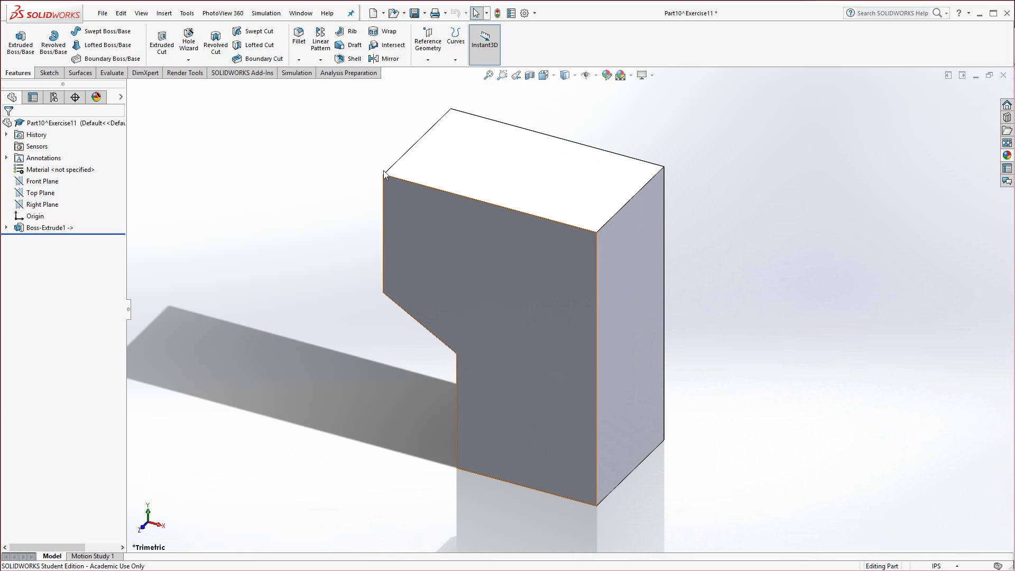
left_click(342, 63)
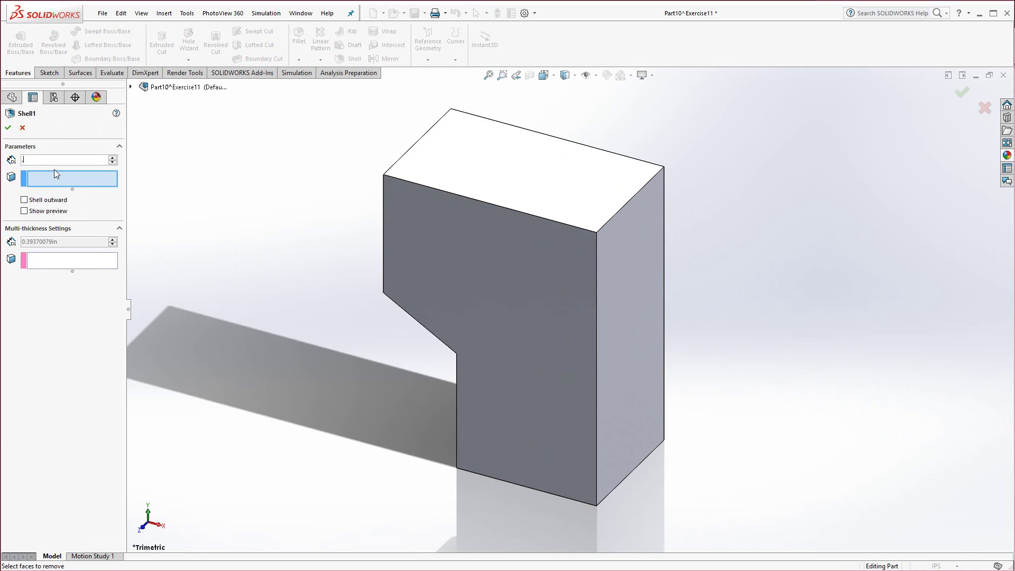
type(".06")
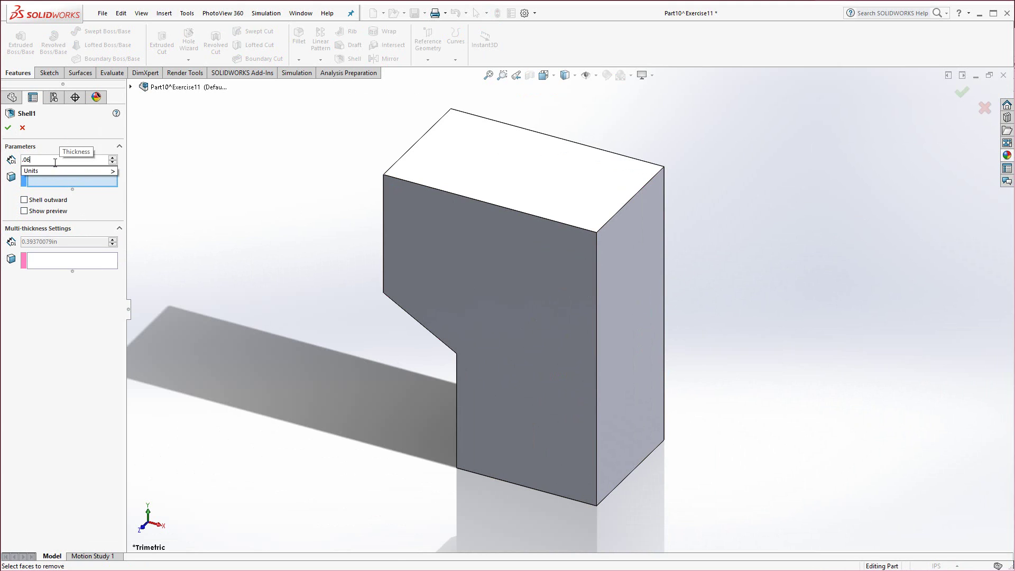
left_click(495, 262)
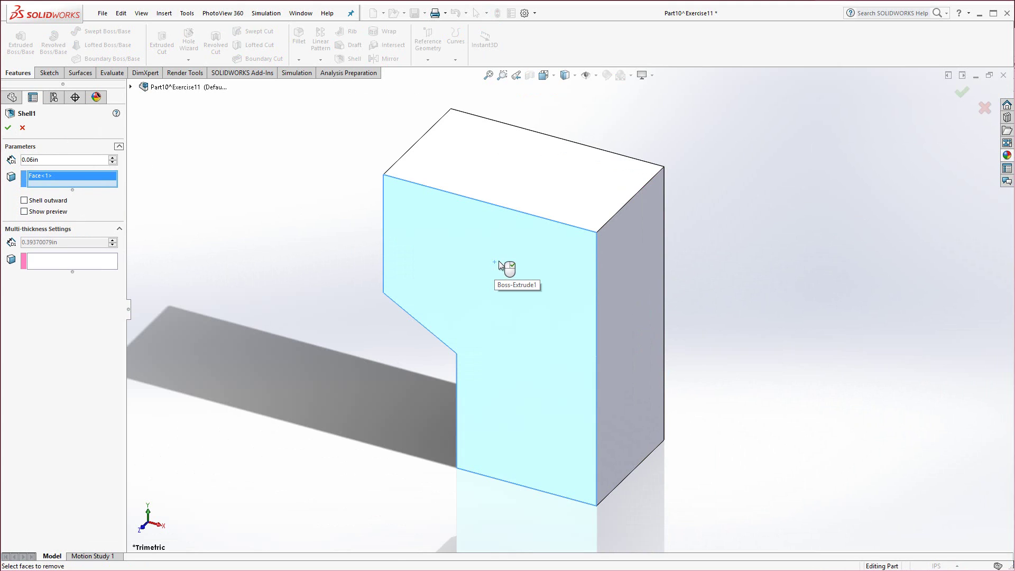
left_click(536, 185)
left_click(622, 279)
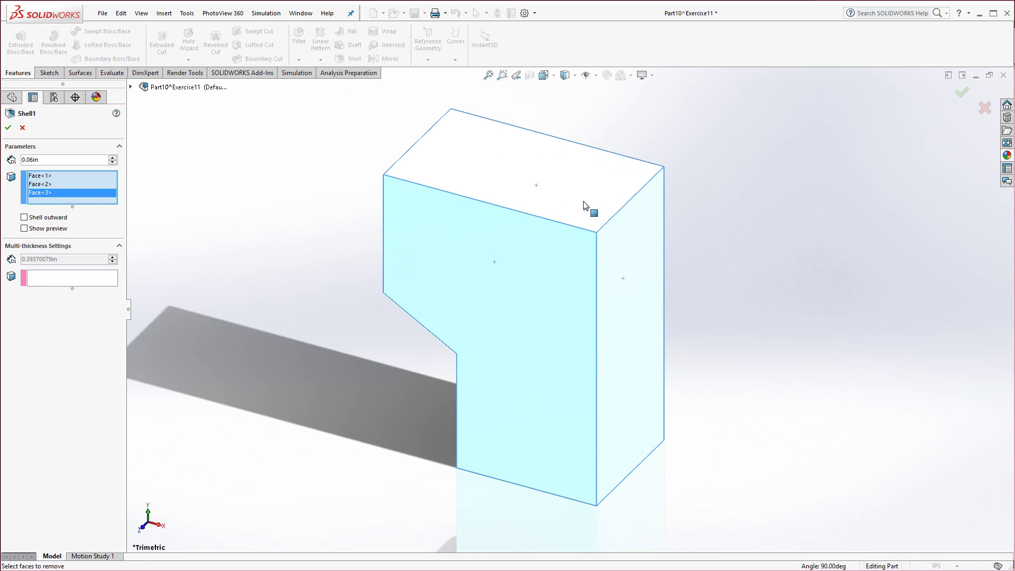
right_click(408, 200)
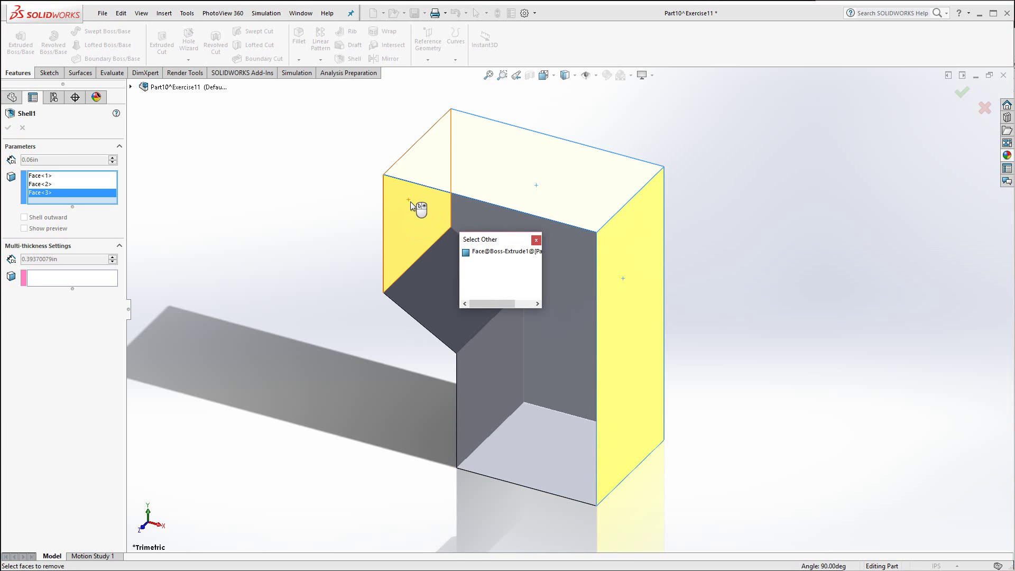
left_click(471, 252)
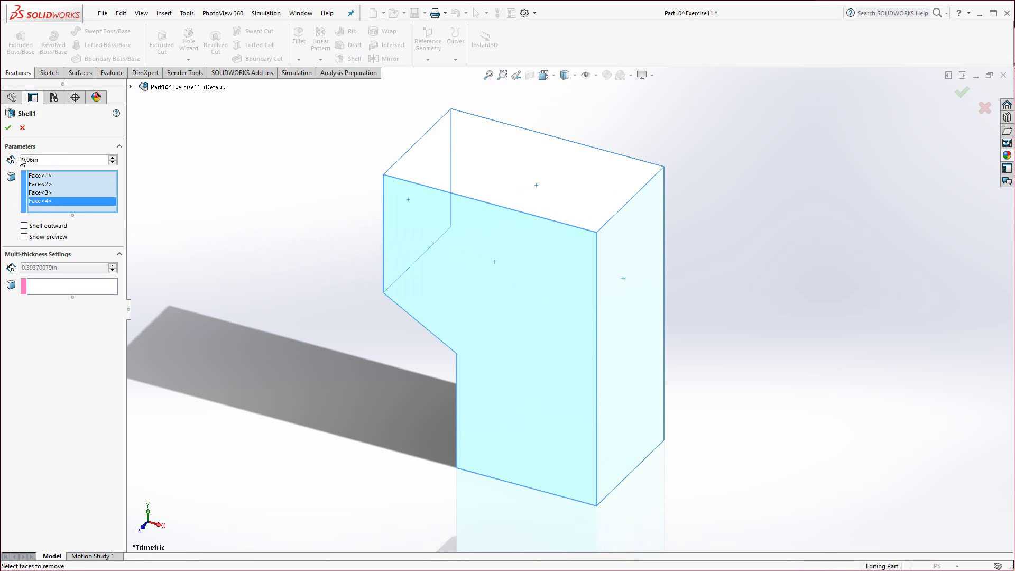
left_click(24, 226)
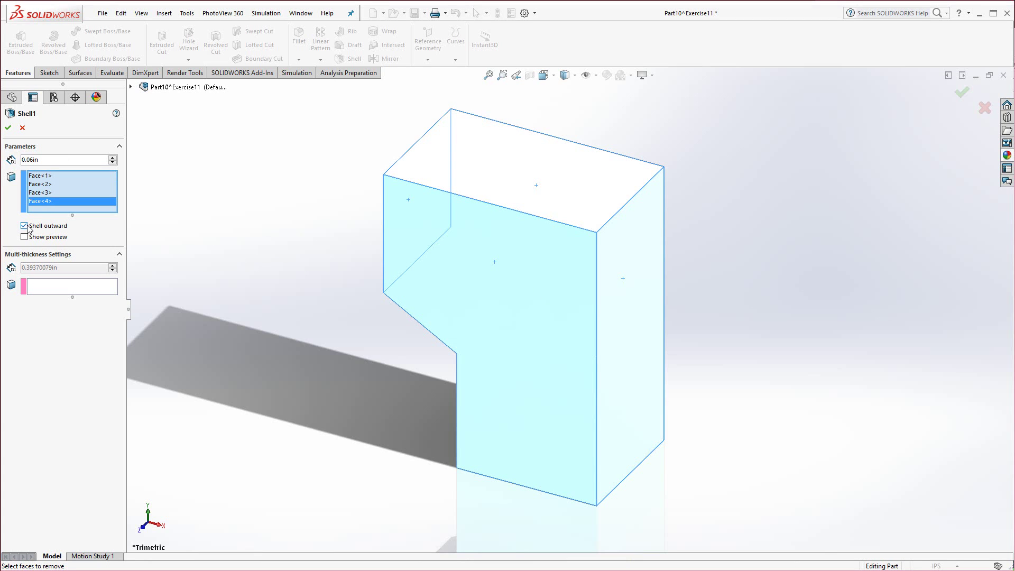
left_click(8, 127)
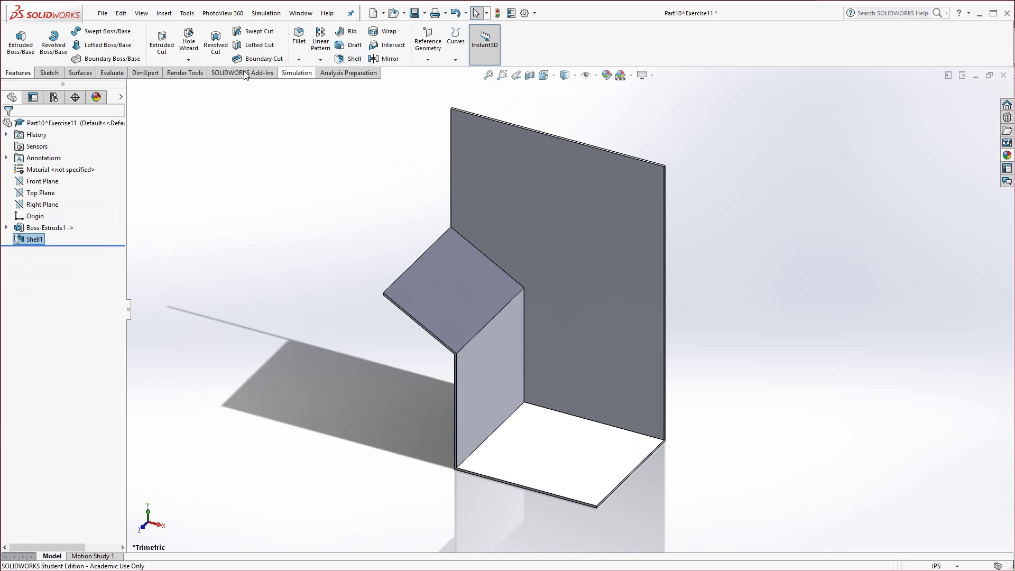
Step: Add the Sheet Metal toolset and start Insert Bends on the shelled part, with the horizontal bottom face as the fixed face
right_click(152, 76)
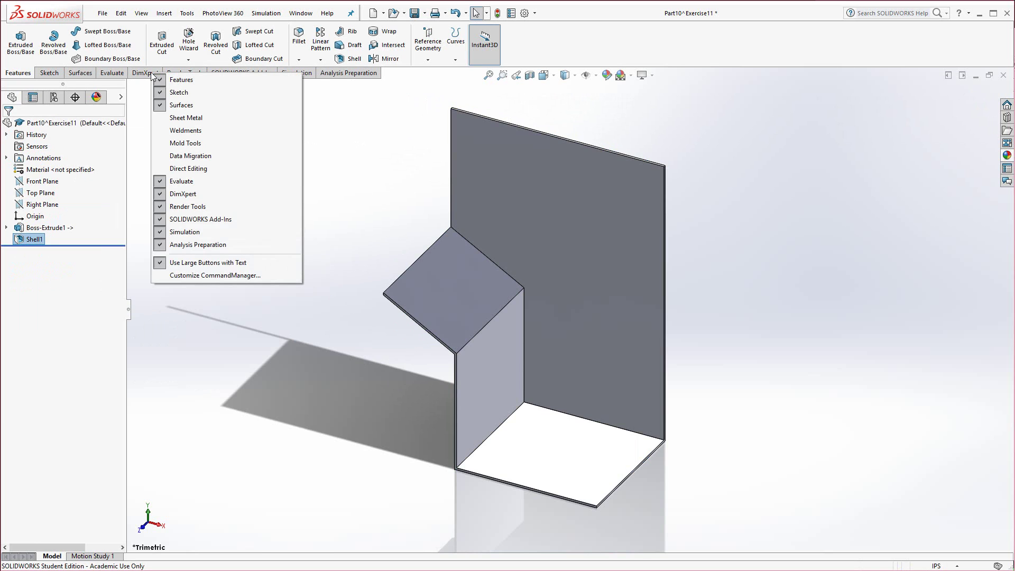
left_click(164, 118)
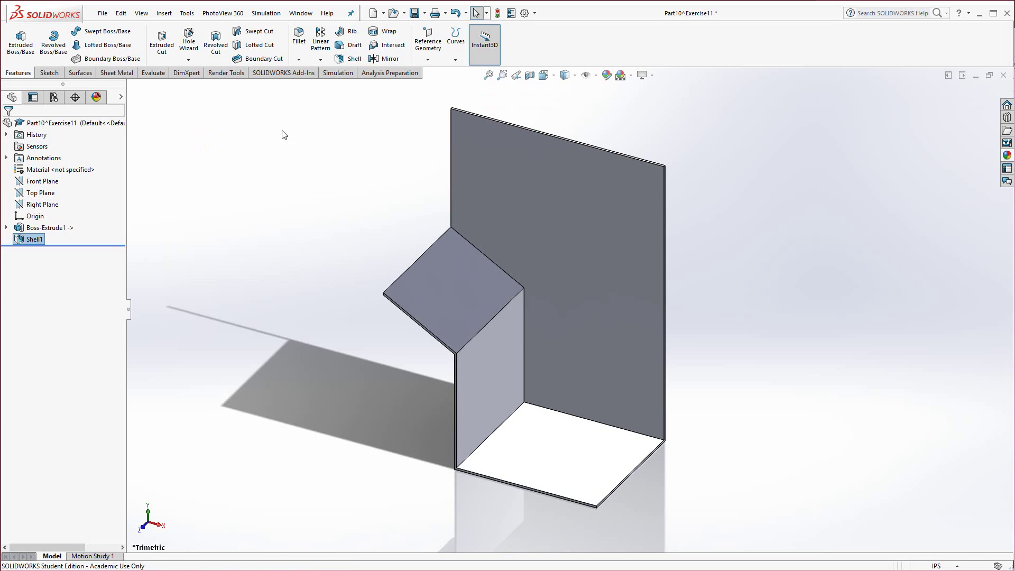
left_click(117, 73)
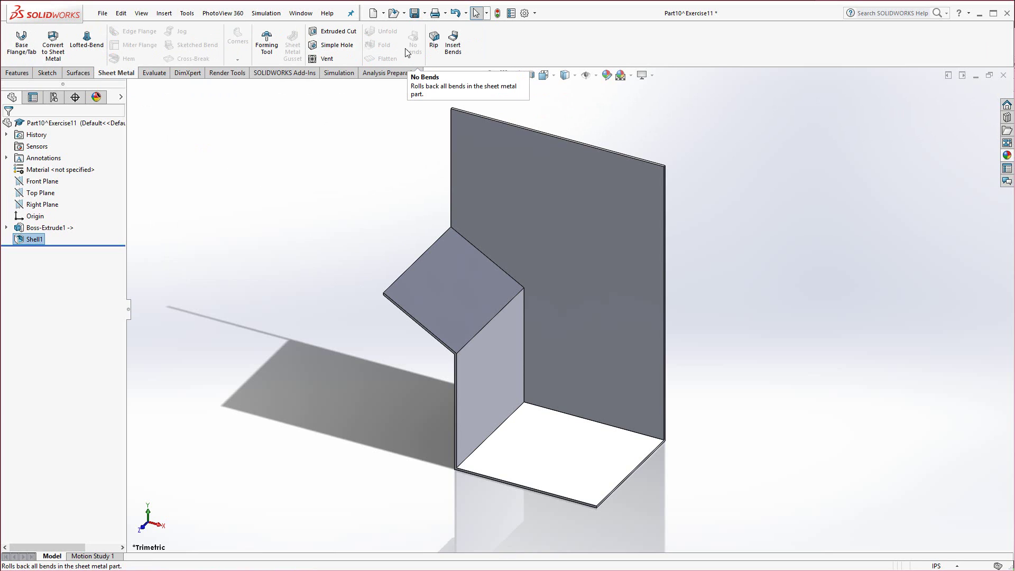
left_click(453, 48)
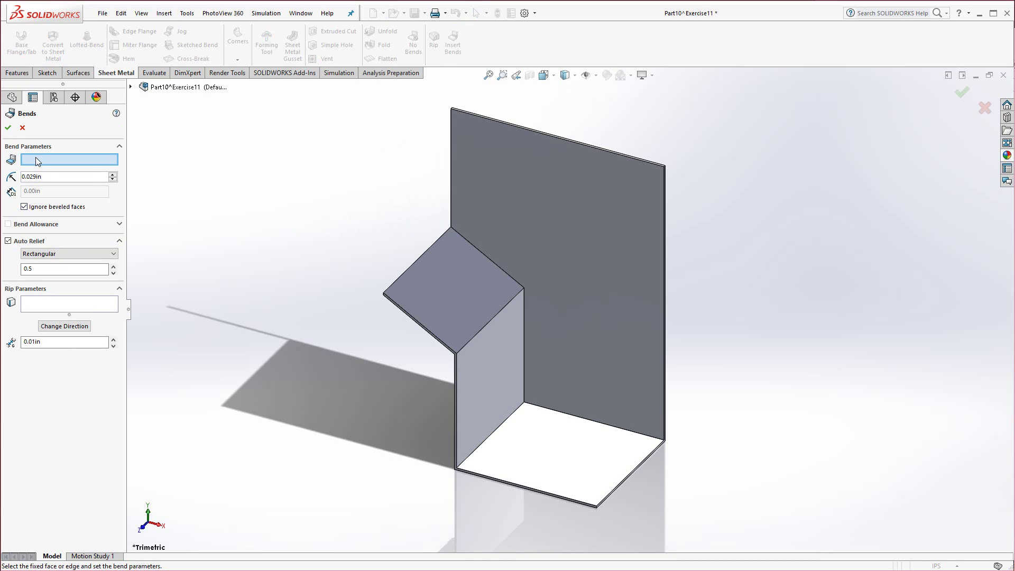
left_click(575, 451)
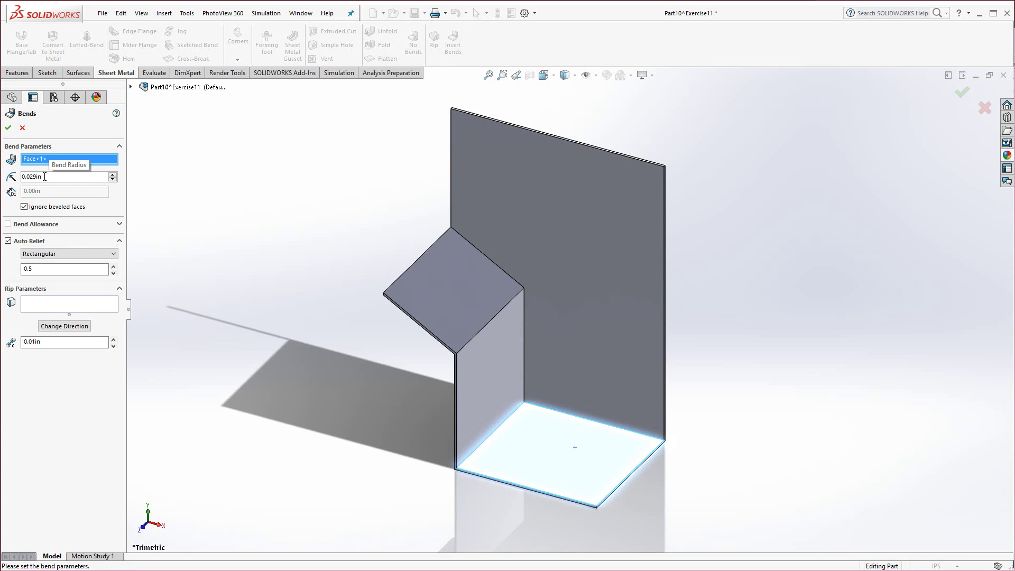
left_click_drag(45, 176, 33, 179)
Step: Show the bend allowance settings and keep K-Factor as the allowance type
left_click(119, 224)
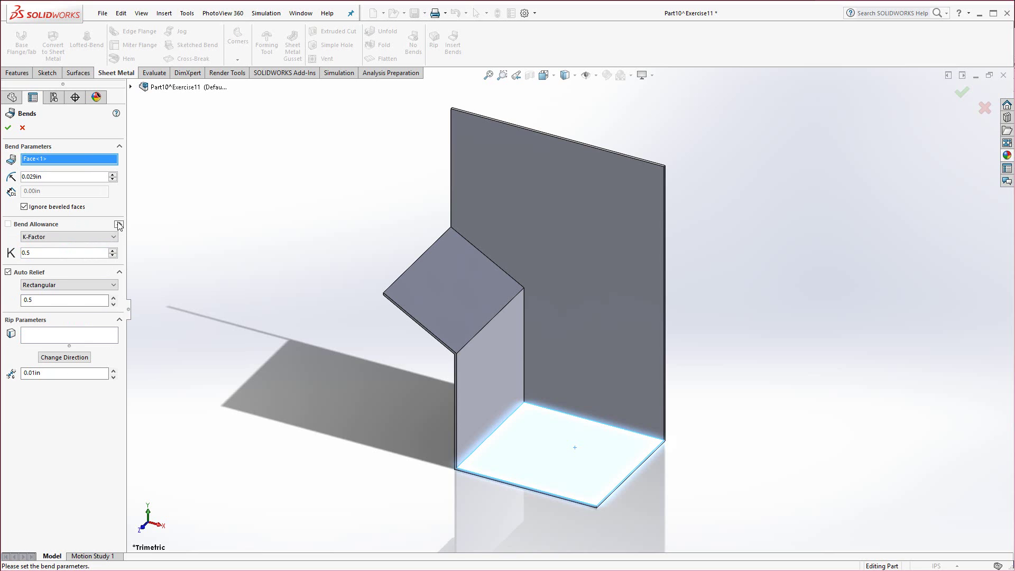
left_click(67, 239)
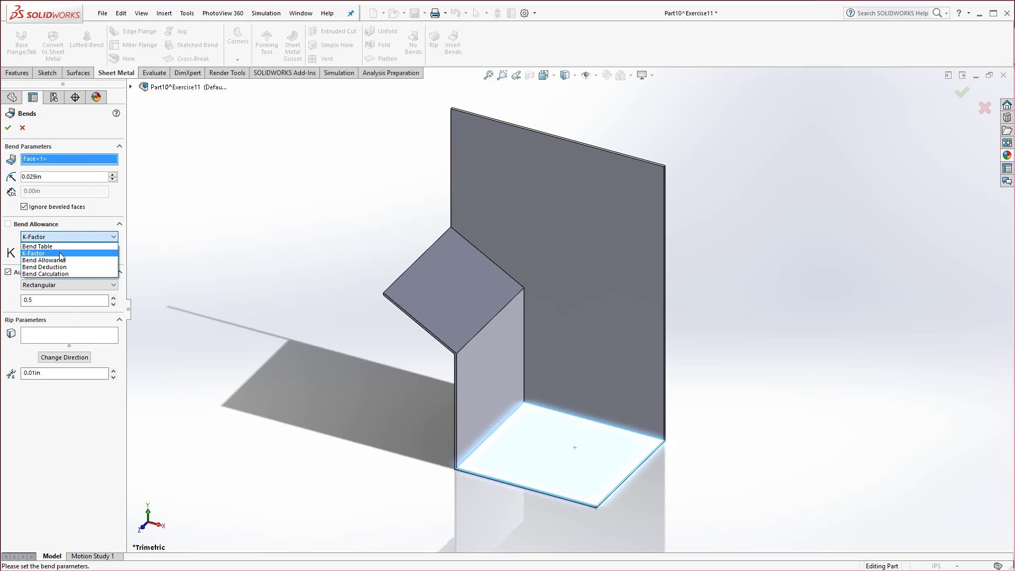
left_click(66, 252)
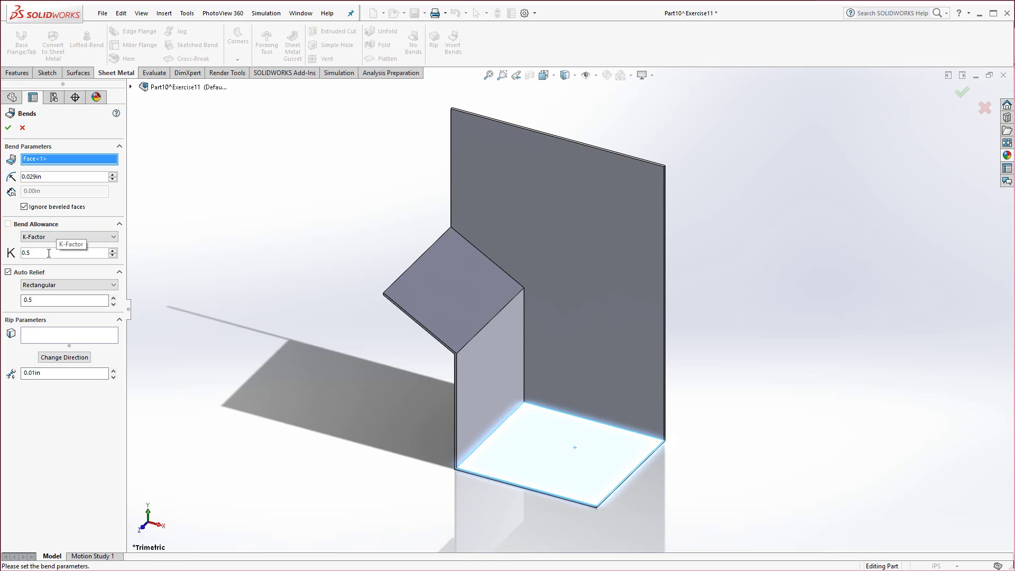
left_click(44, 238)
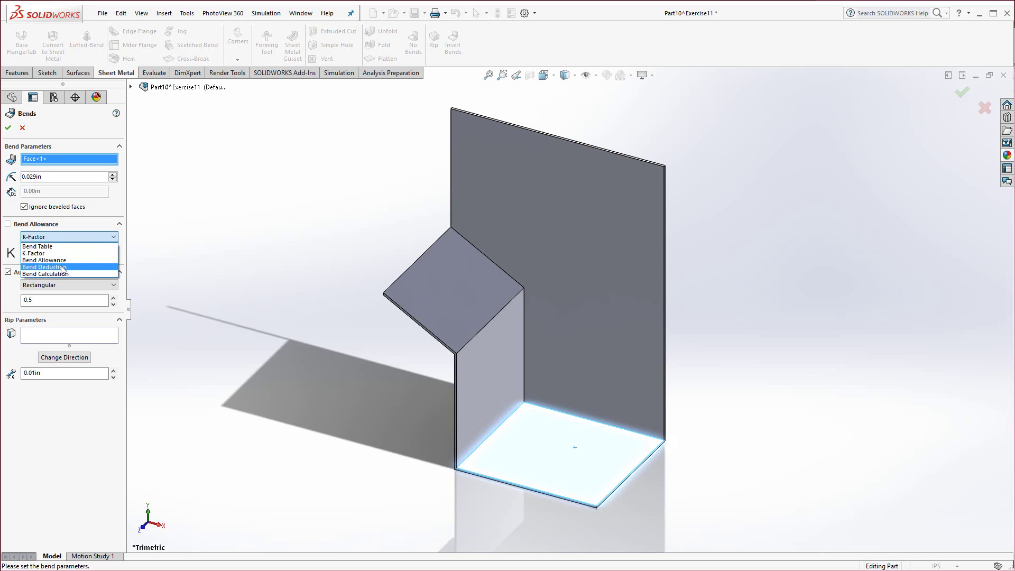
left_click(87, 232)
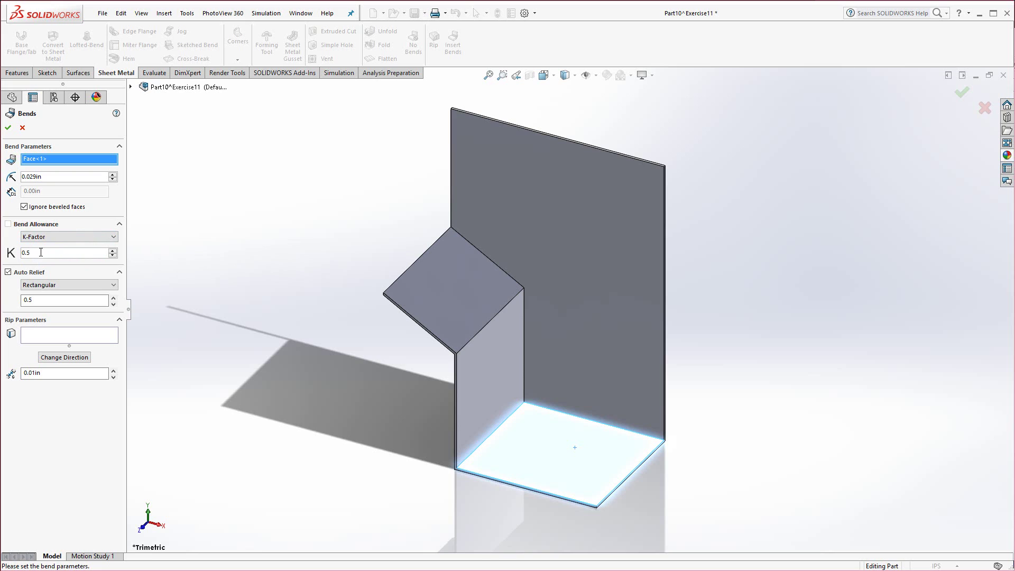
left_click_drag(27, 252, 60, 251)
Step: Open the help for the Bends command and read the K-Factor topic with its bend allowance formula
left_click(116, 114)
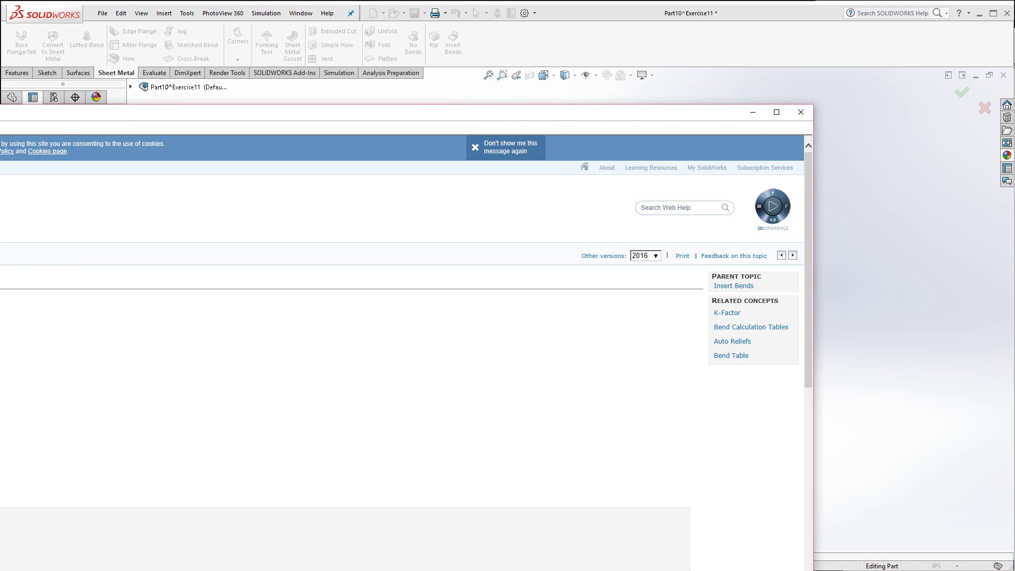
left_click_drag(1, 309, 214, 308)
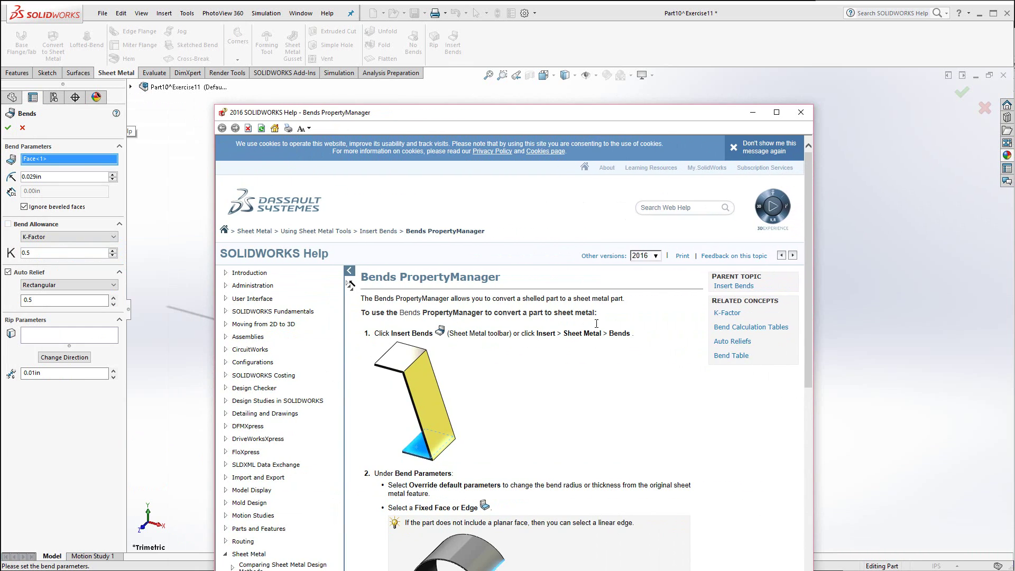
left_click(726, 313)
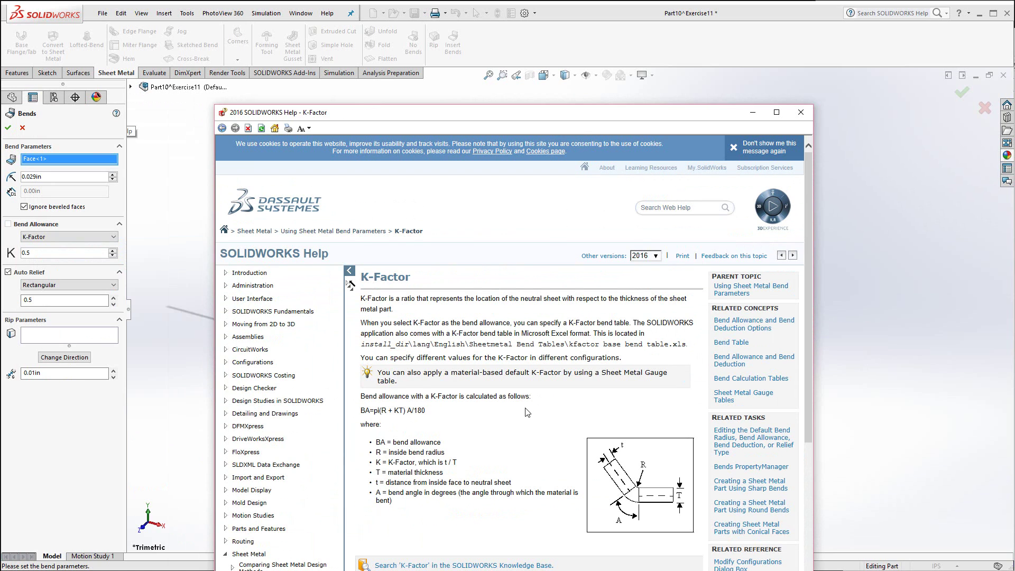
scroll(527, 412, "down", 2)
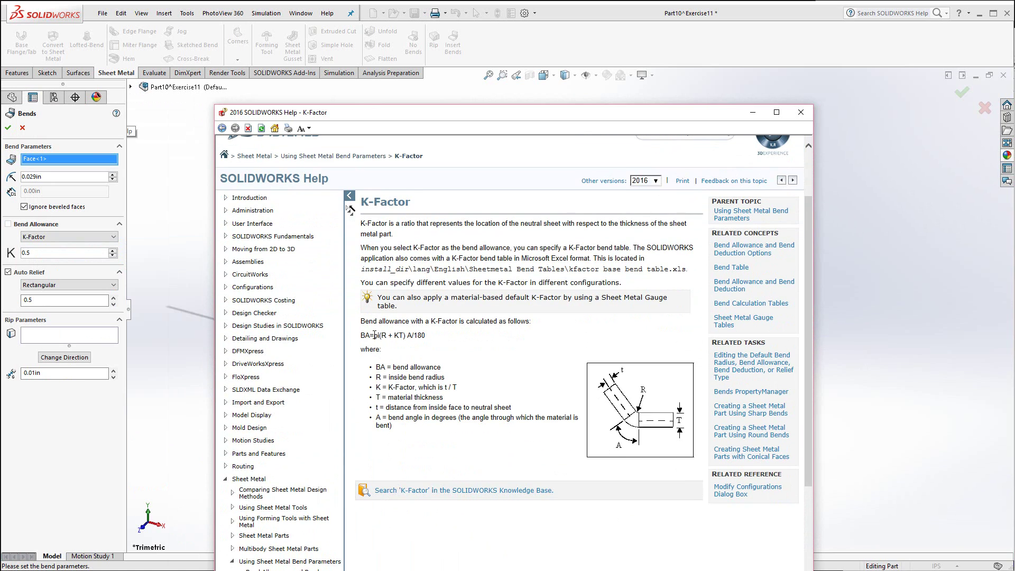
left_click_drag(361, 334, 426, 335)
left_click(609, 412)
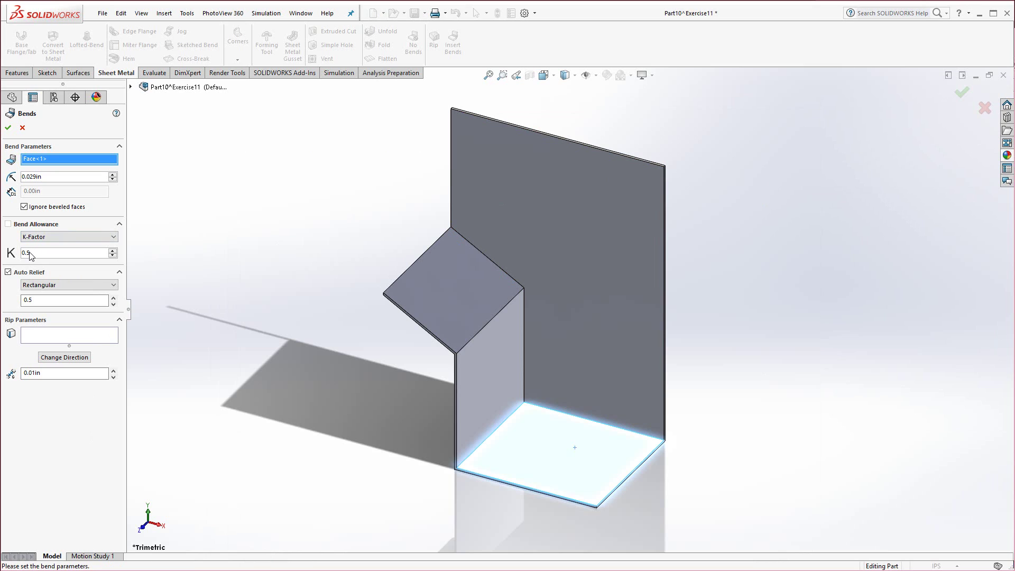
Step: Set the K-Factor for the bends to 0.34
double_click(30, 253)
type("0.3")
type("8")
Step: Search the help for "obround" and examine the relief types in the Converting a Solid Part to a Sheet Metal Part topic
left_click(57, 286)
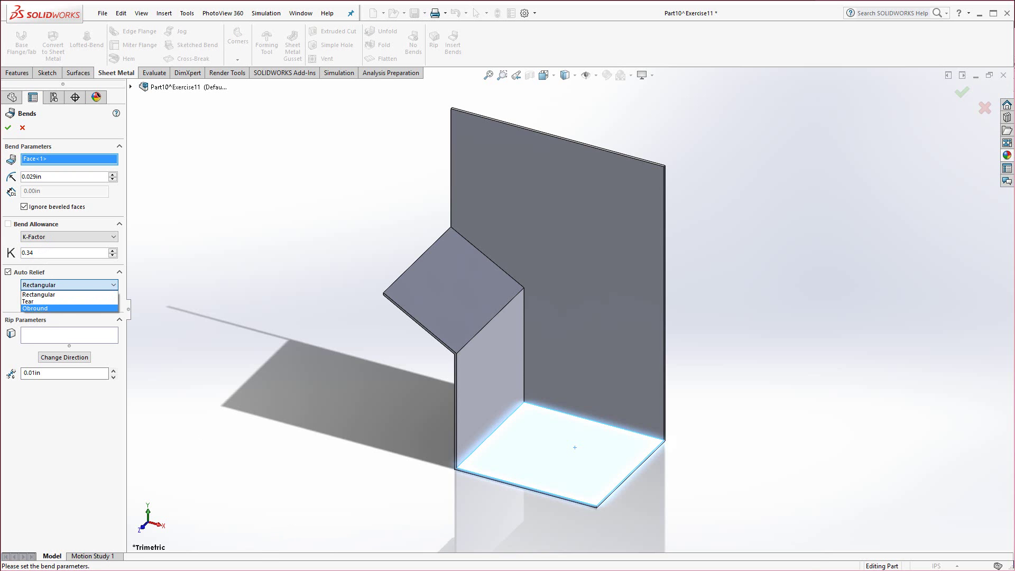
key("F1")
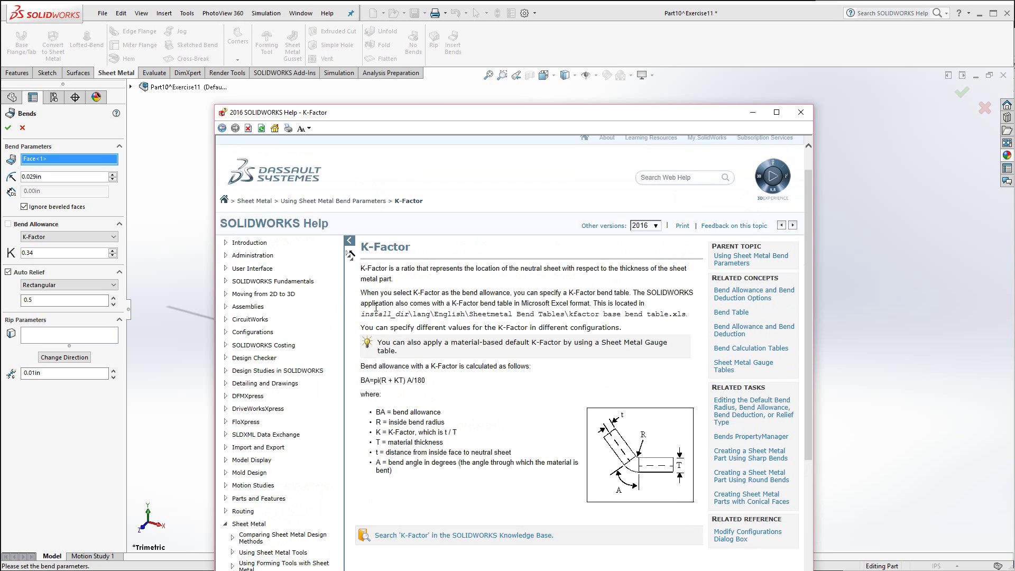
left_click(675, 206)
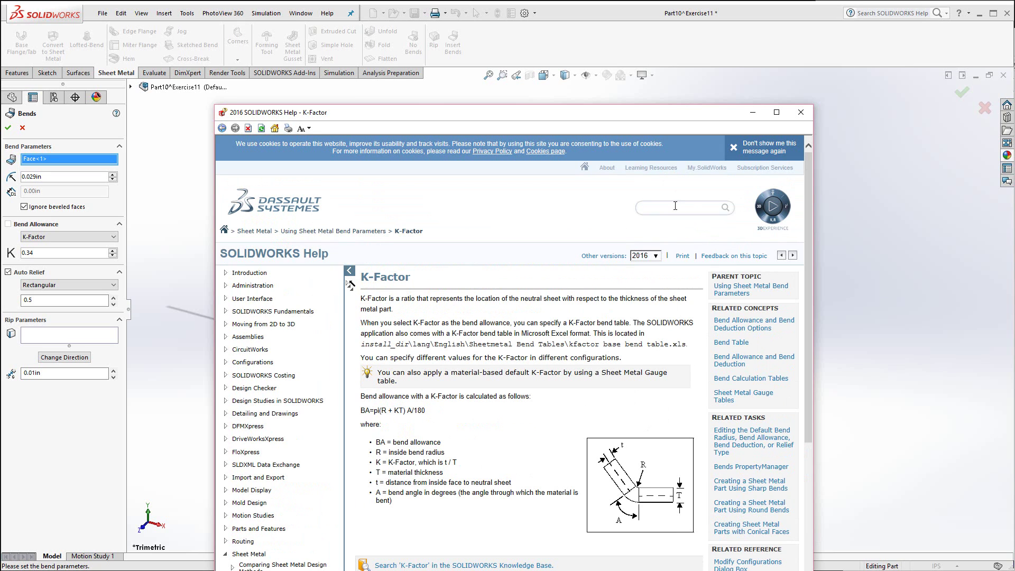
type("obround")
key("Return")
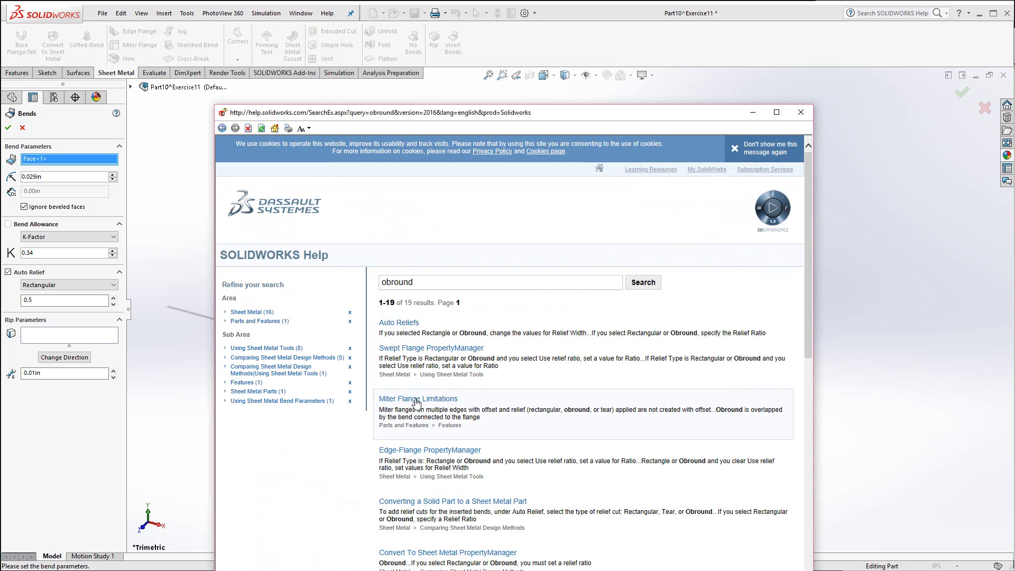
left_click(416, 502)
scroll(456, 440, "down", 15)
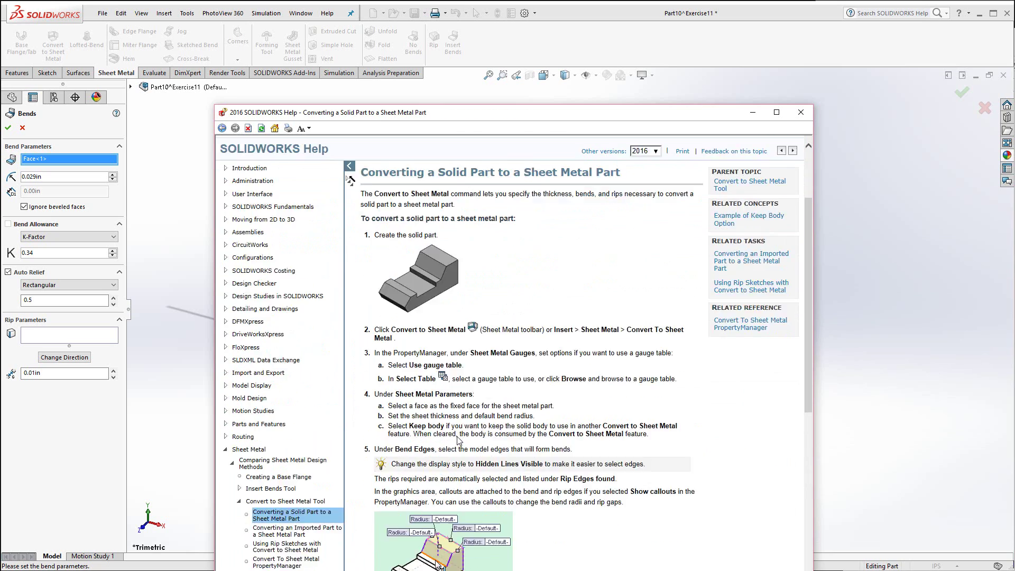
scroll(456, 436, "up", 3)
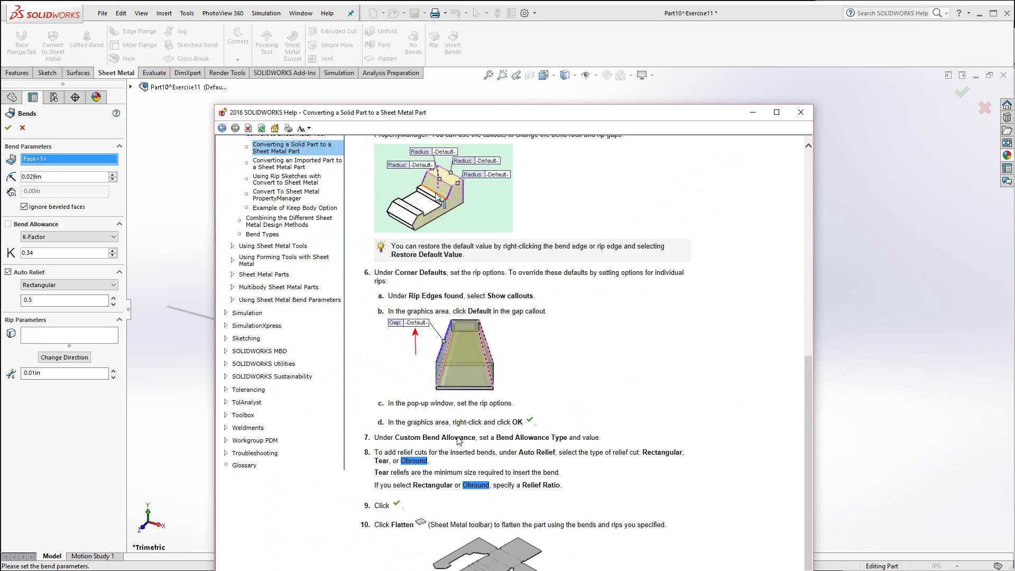
scroll(456, 436, "down", 3)
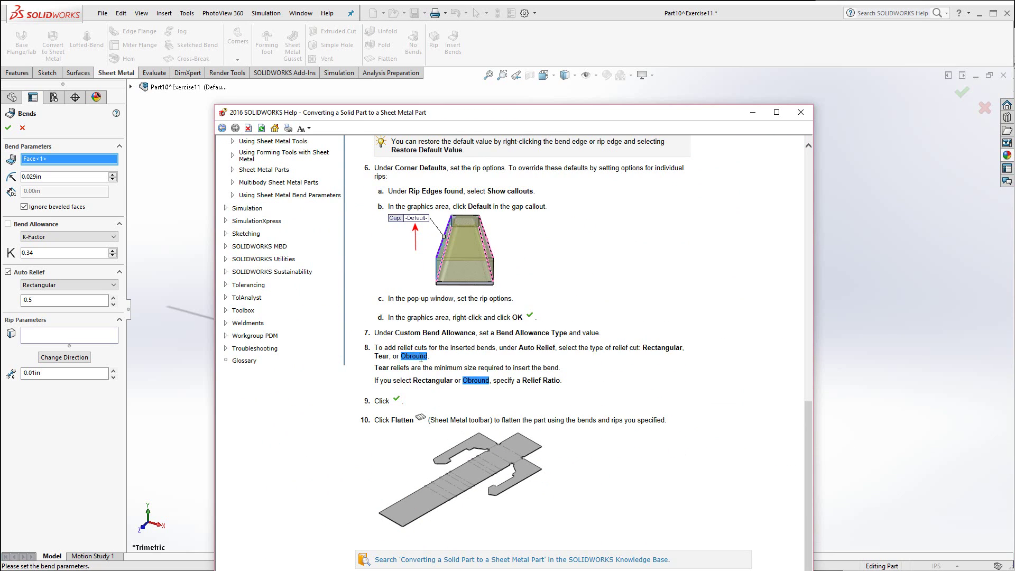
scroll(604, 403, "up", 15)
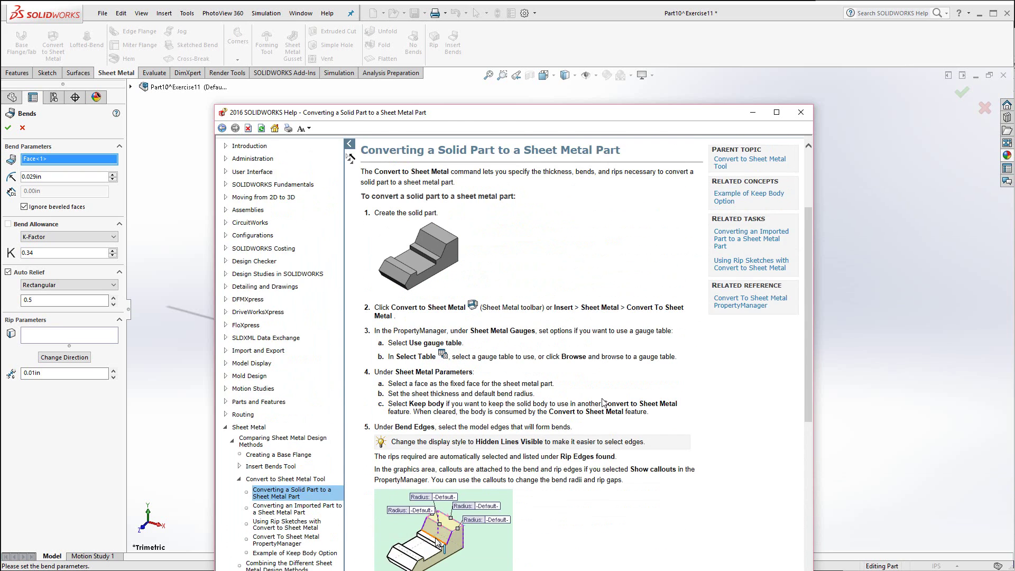
scroll(604, 402, "up", 3)
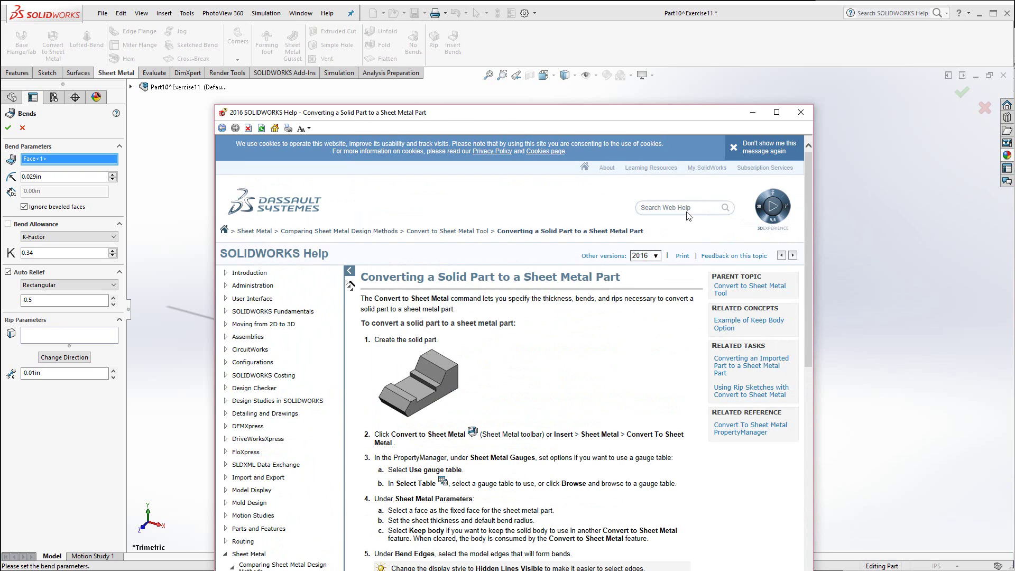
Step: Search the help for "rectangular re", check the listed topics, and return to the Bends settings
left_click(682, 206)
type("rectangular re")
key("Return")
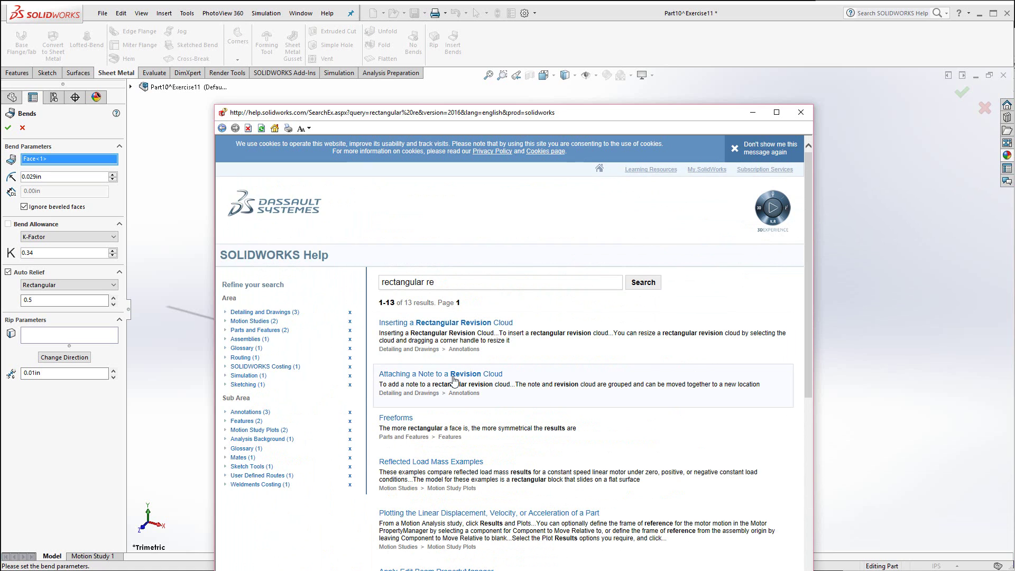
left_click(754, 115)
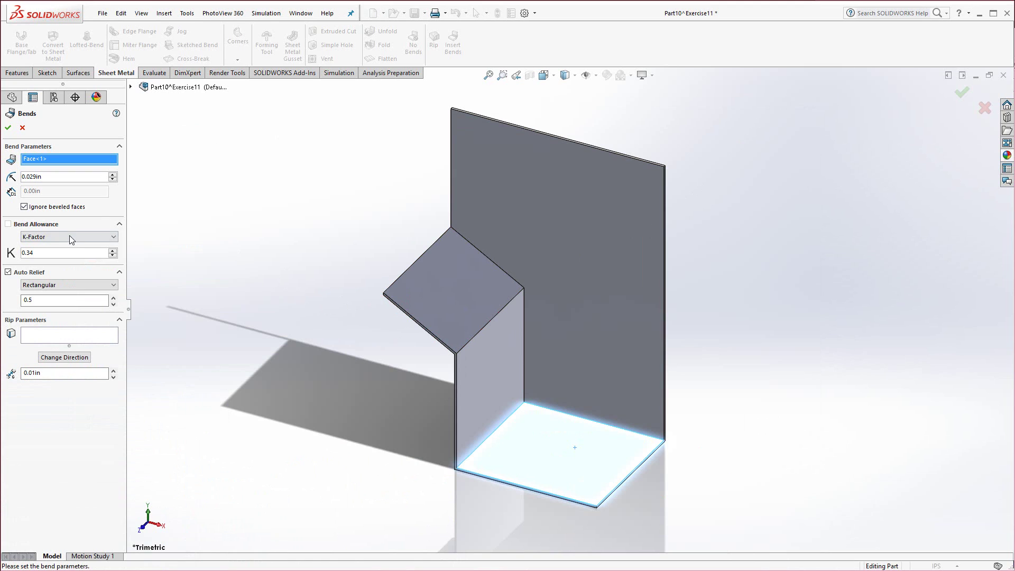
Step: Choose Rectangular auto relief and select the inner sloped and vertical edges along the large back wall as rip edges
left_click(74, 288)
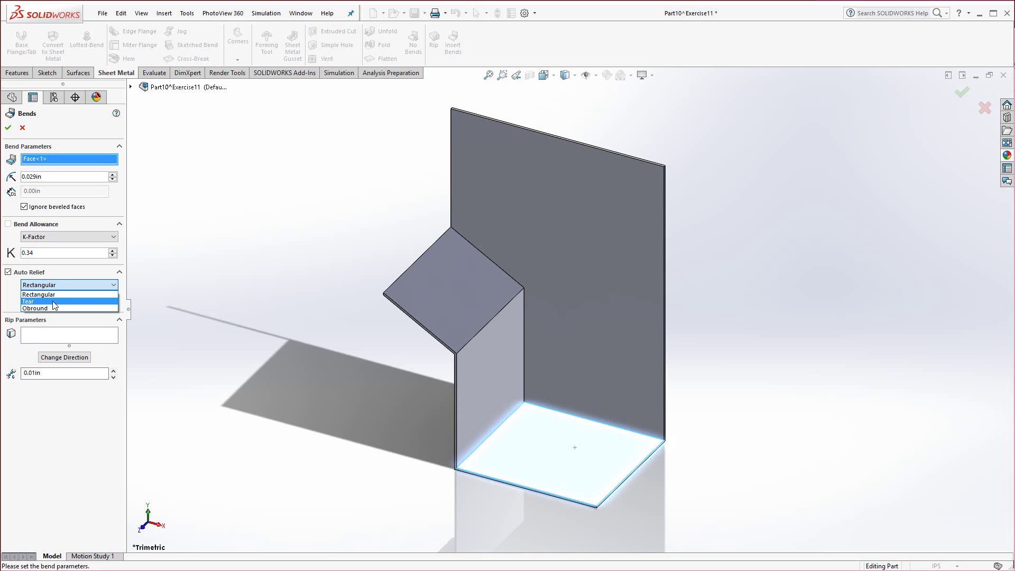
left_click(48, 294)
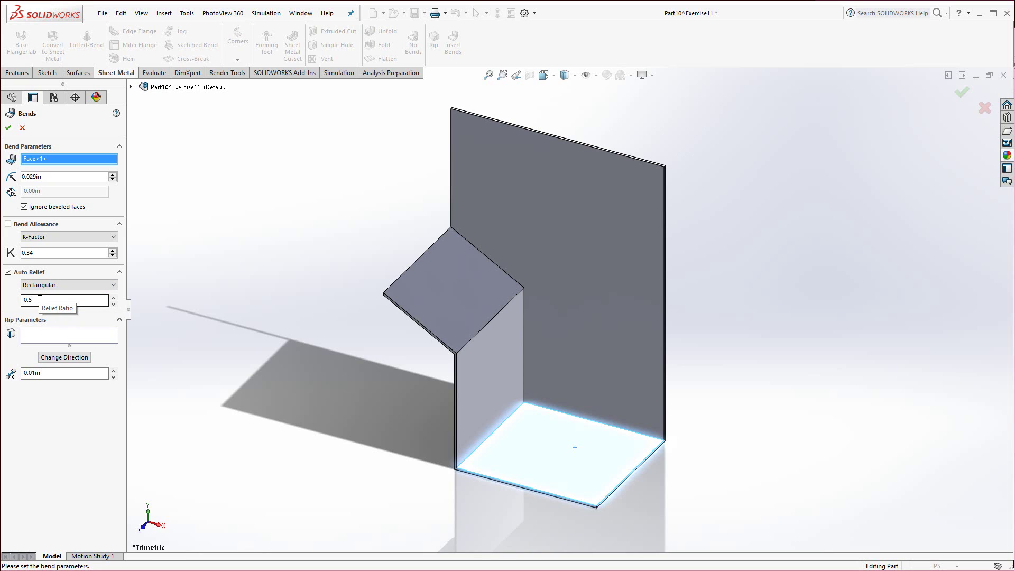
left_click(40, 335)
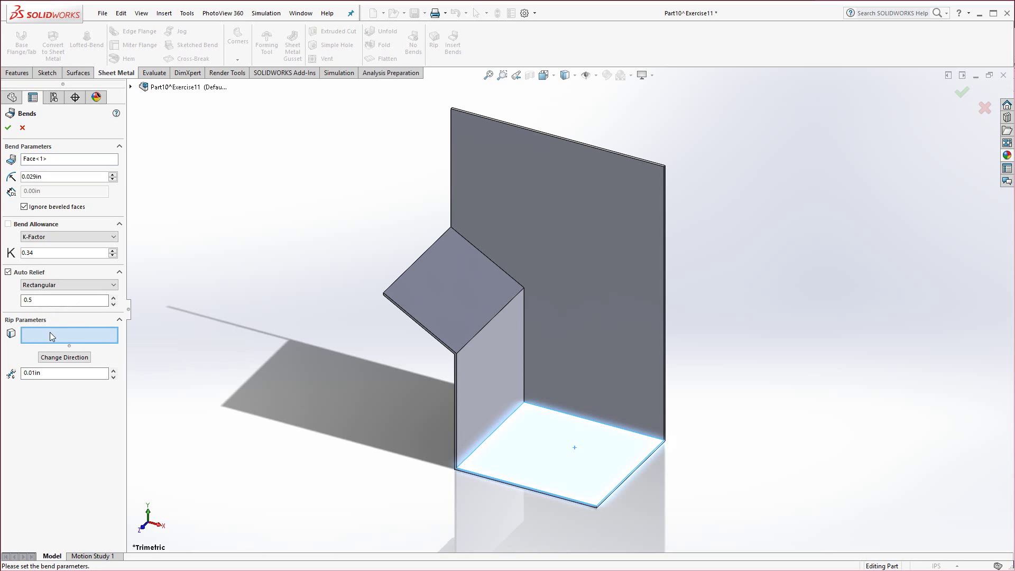
left_click(496, 268)
left_click(525, 323)
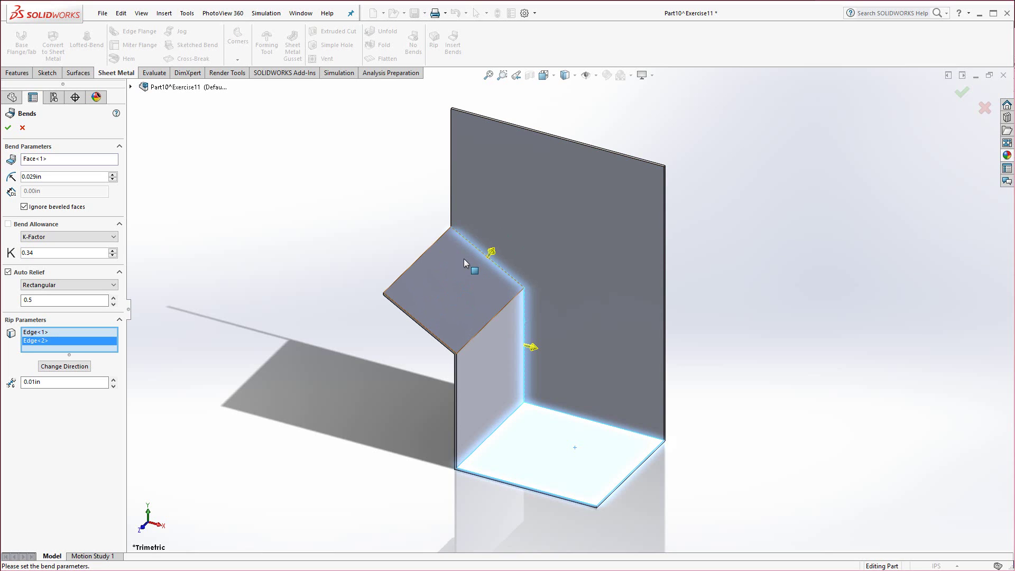
Step: Set the rips on both the sloped and the vertical edge to cut in both directions
left_click(490, 252)
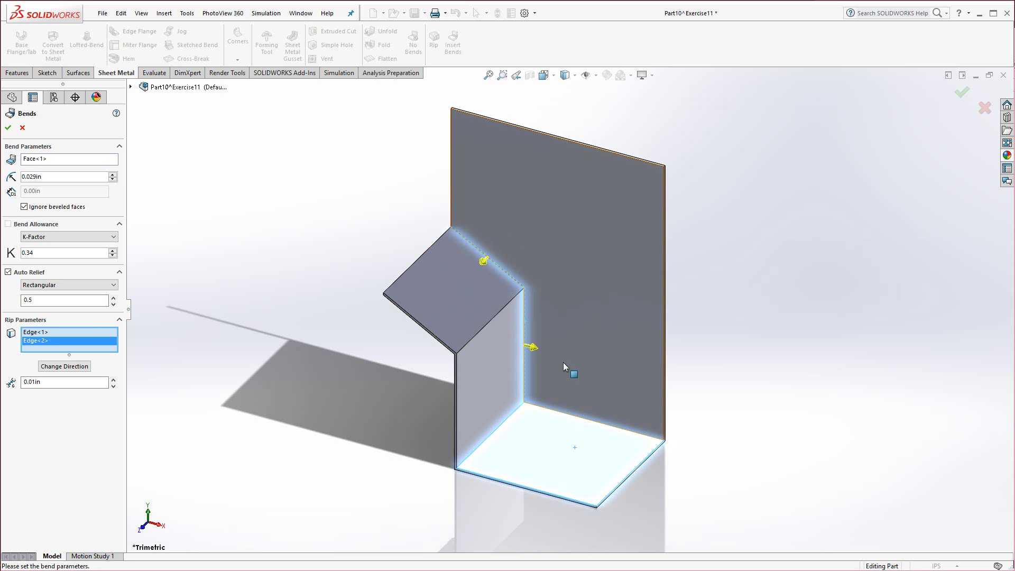
left_click(531, 347)
left_click(66, 366)
left_click(45, 333)
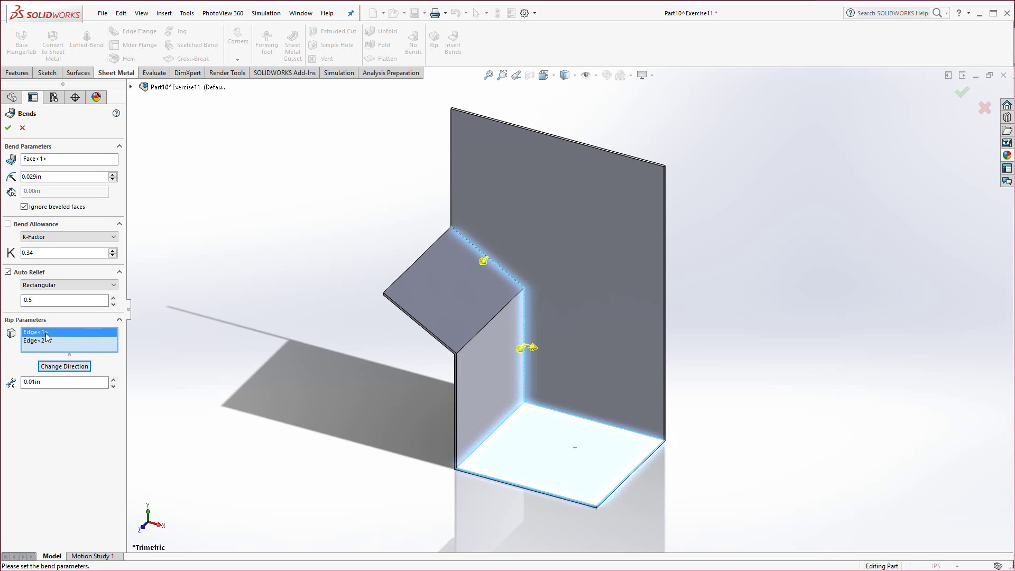
left_click(65, 366)
Step: Create the bends and rips on the shelled cover, keeping the 0.01 in rip gap
left_click(49, 385)
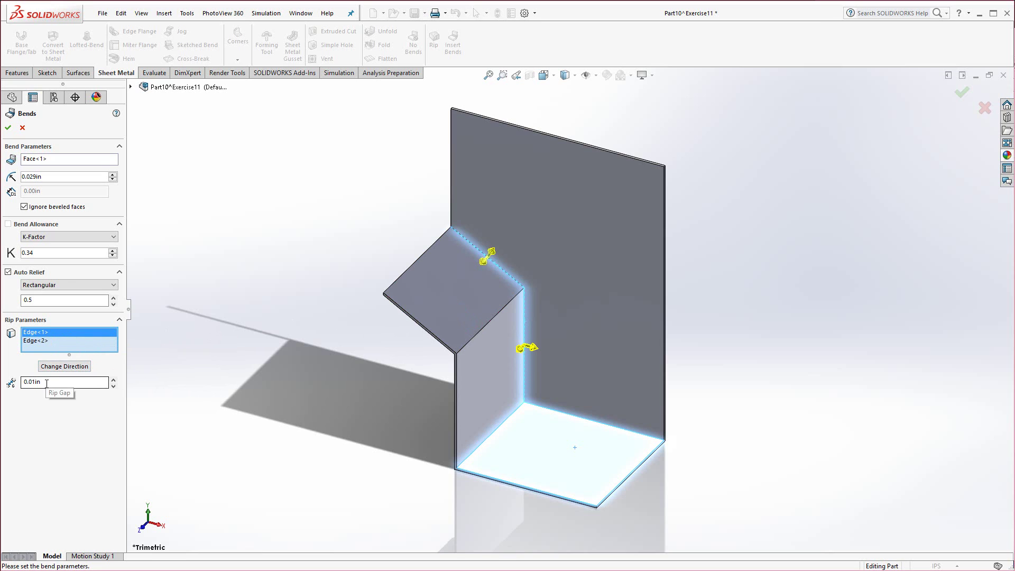
left_click(8, 128)
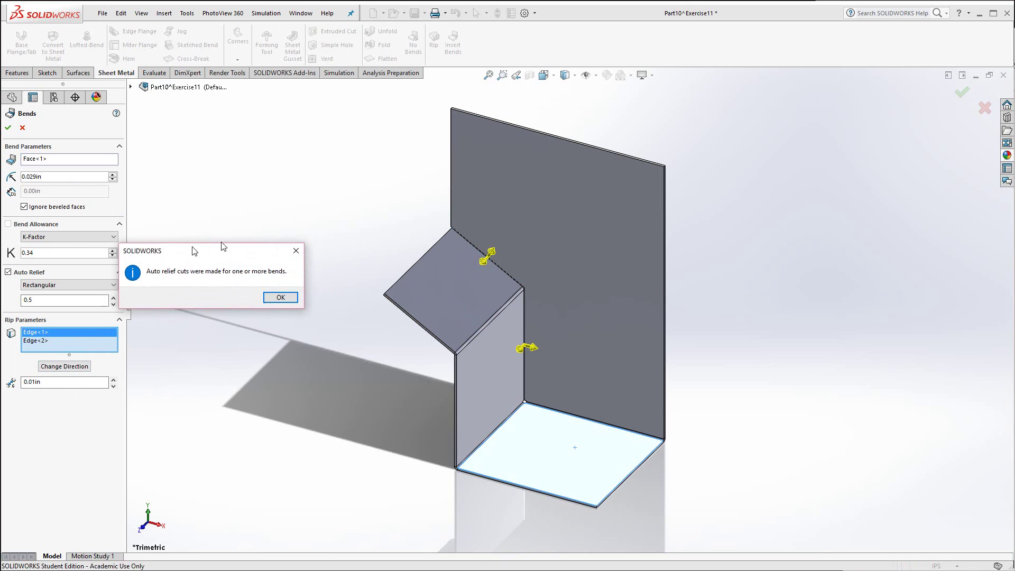
left_click_drag(197, 249, 291, 237)
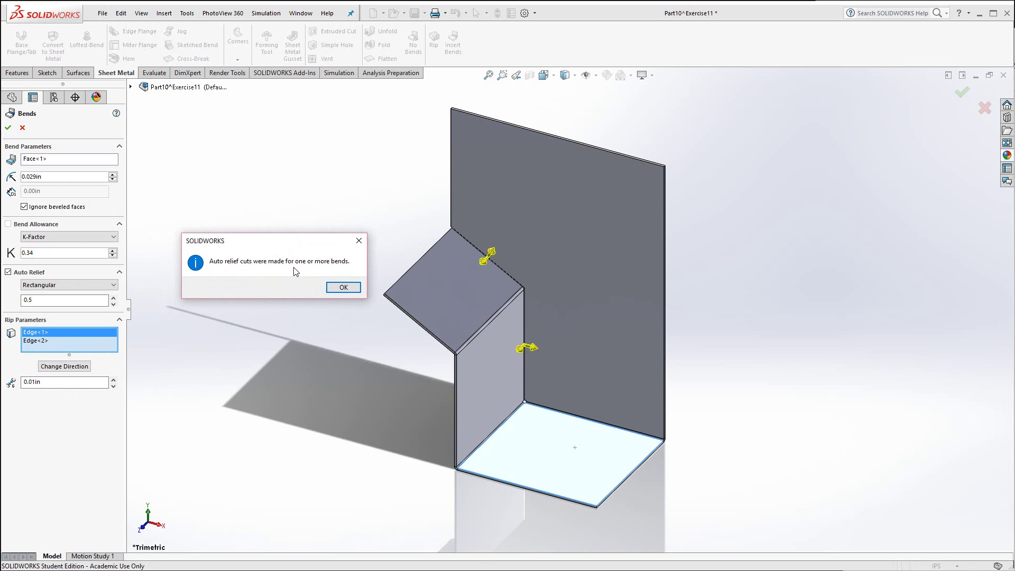
left_click(342, 287)
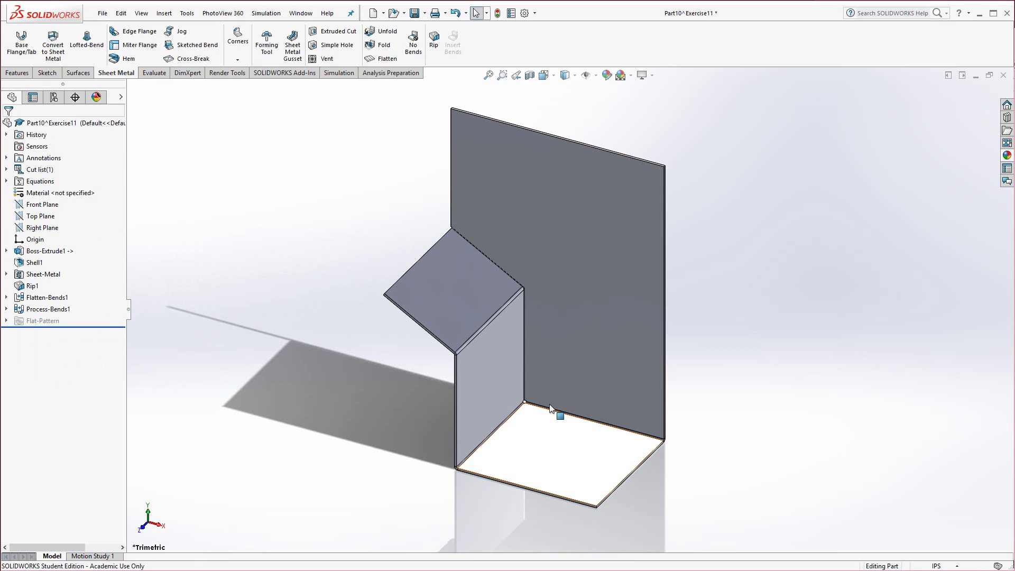
Step: Examine the relief cut where the two bends and the rip meet, from inside and outside the cover
scroll(515, 397, "down", 3)
scroll(549, 413, "down", 5)
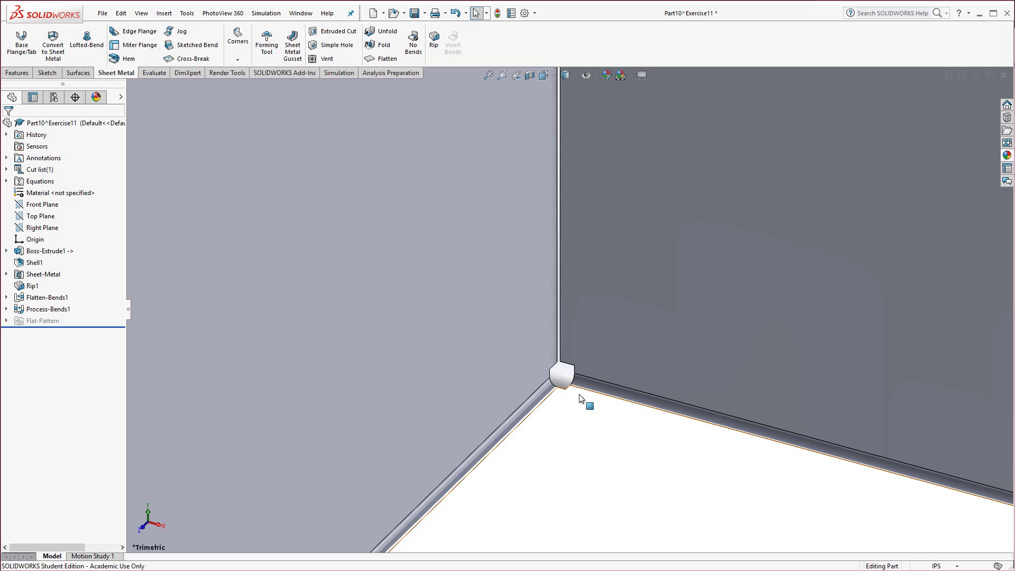
scroll(579, 399, "up", 8)
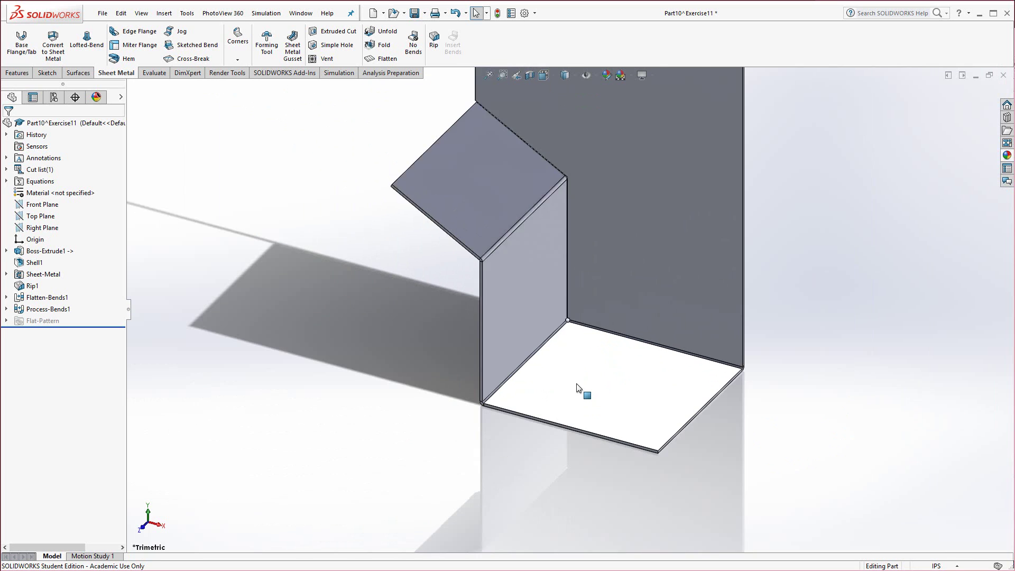
middle_click_drag(614, 188, 682, 274)
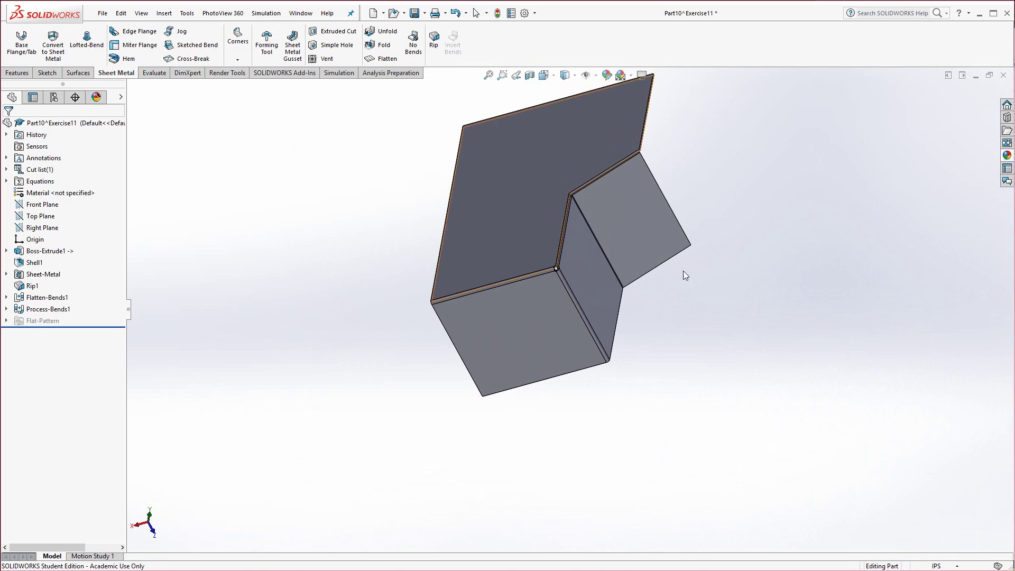
scroll(561, 272, "down", 5)
scroll(562, 272, "down", 5)
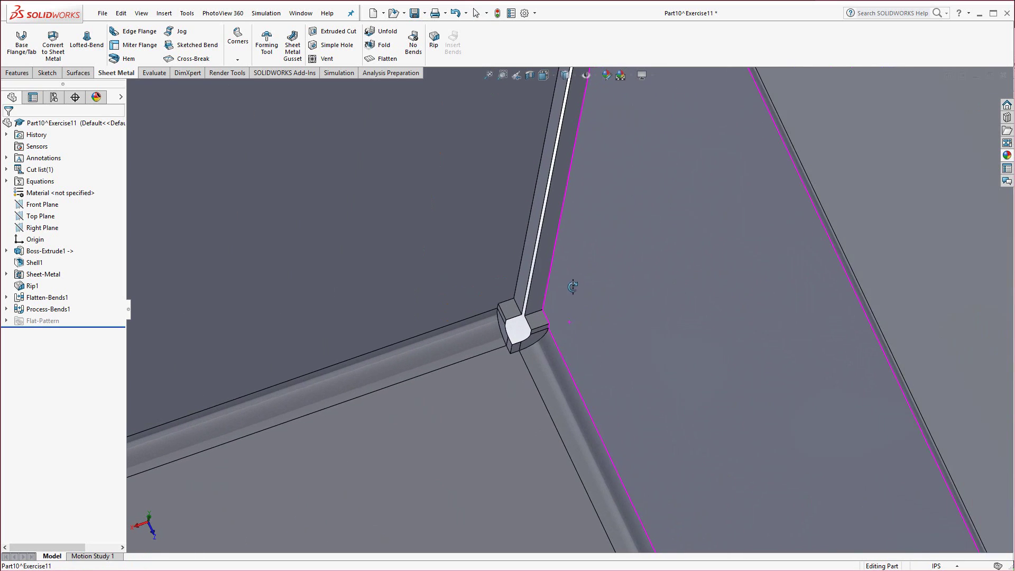
scroll(522, 299, "down", 3)
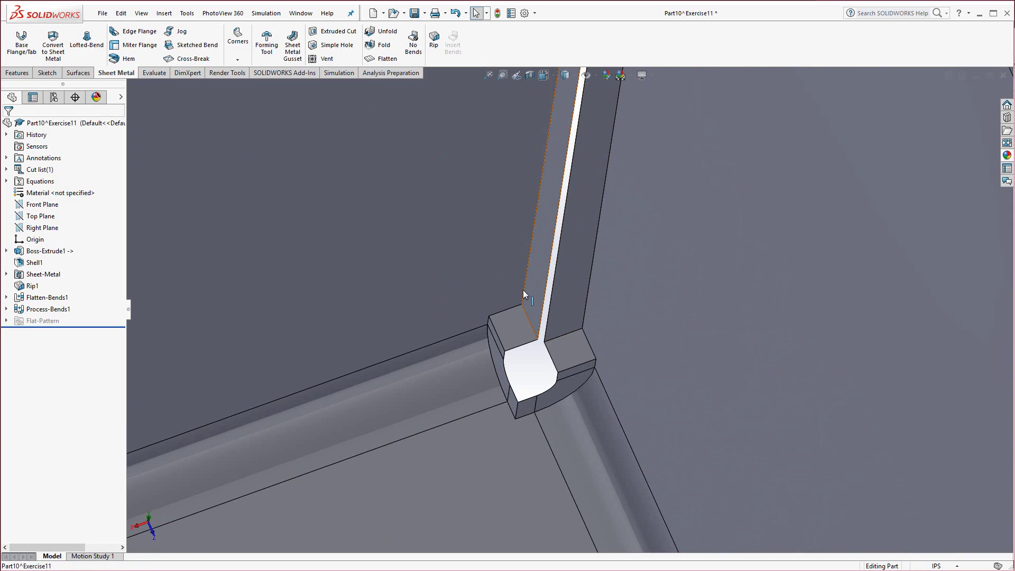
scroll(586, 370, "up", 2)
scroll(586, 370, "up", 4)
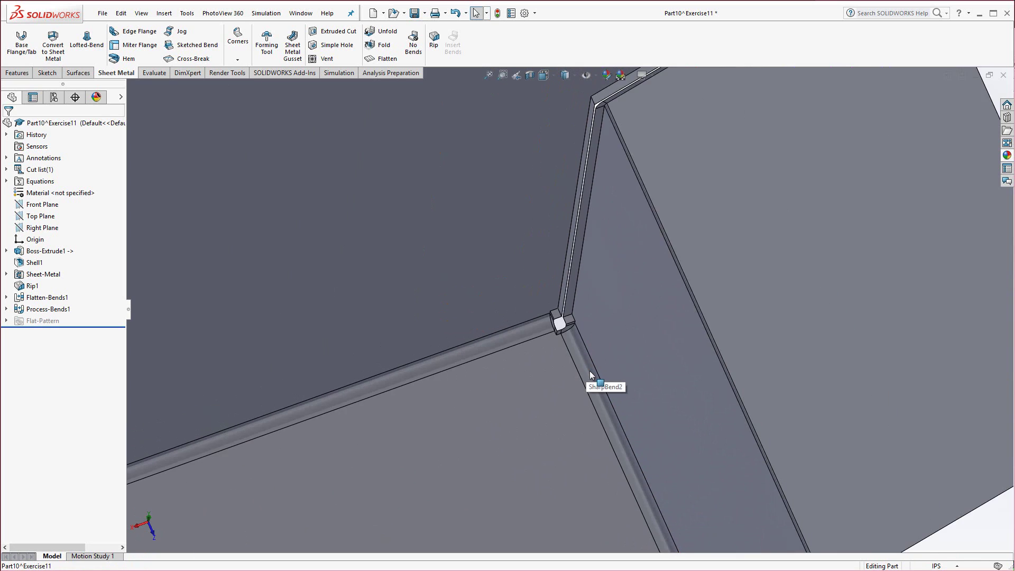
middle_click_drag(649, 360, 487, 265)
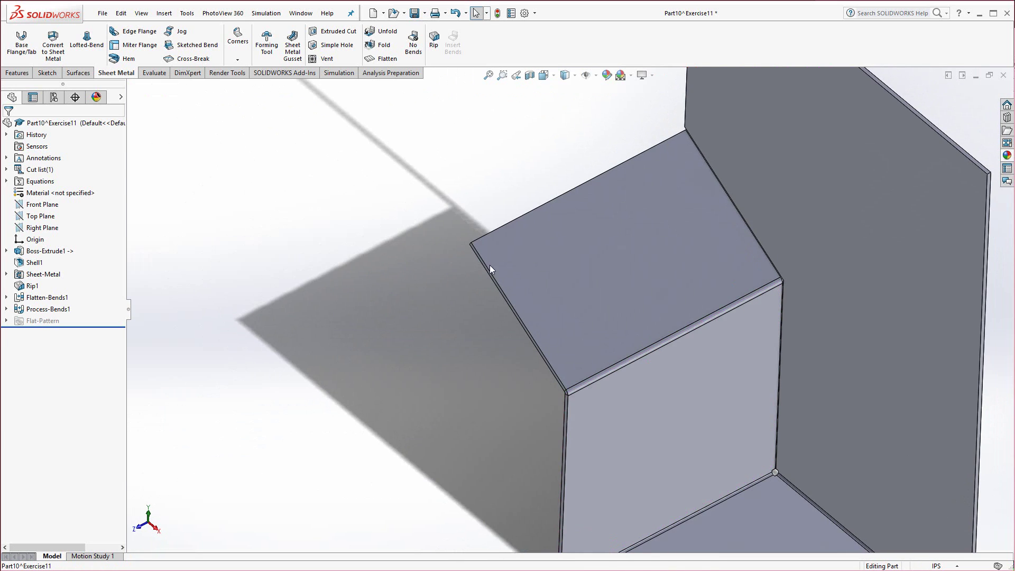
scroll(486, 265, "up", 3)
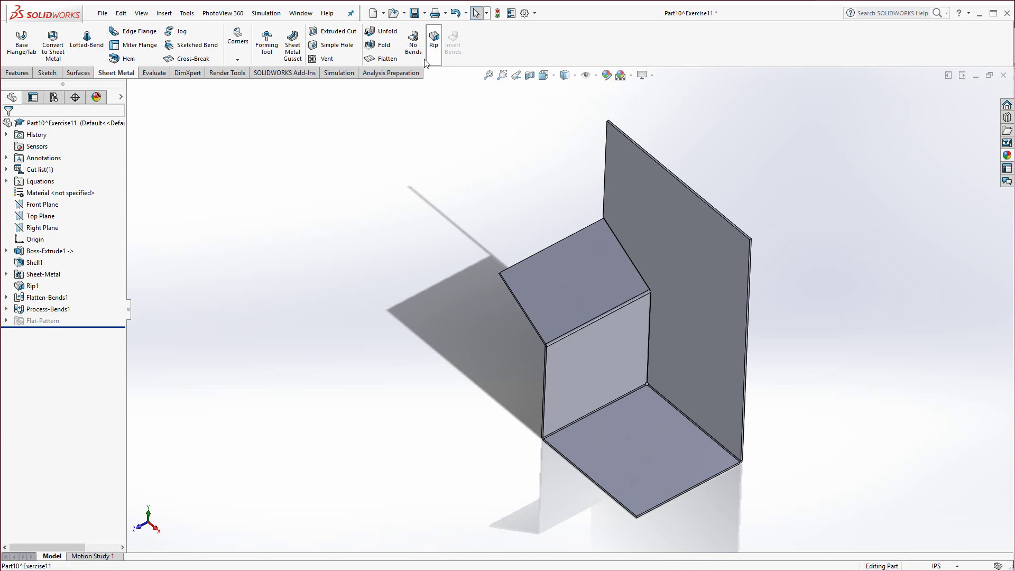
Step: Flatten the sheet metal cover, inspect the corner relief in the flat pattern, and fold the part back
left_click(386, 62)
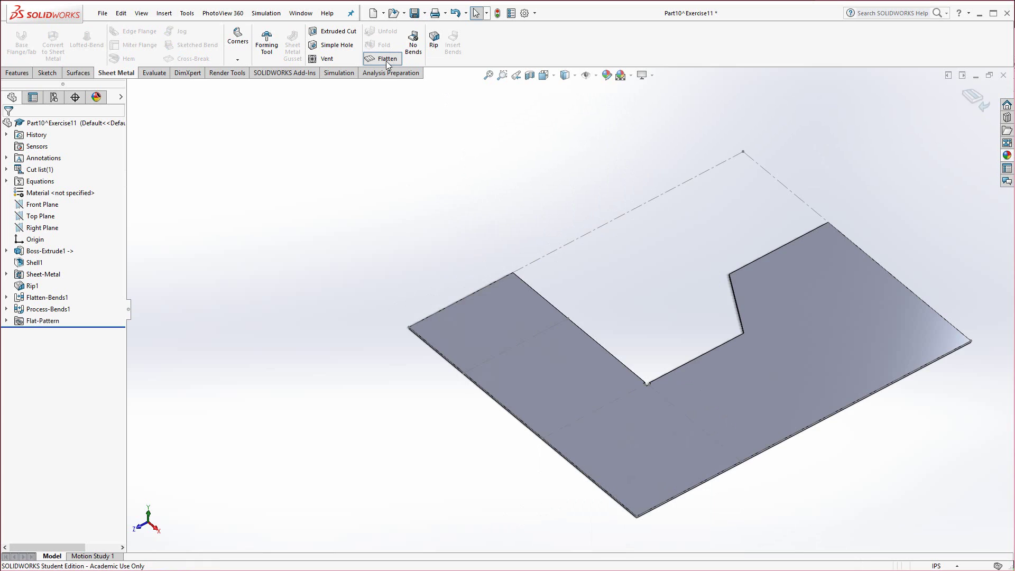
scroll(619, 359, "down", 3)
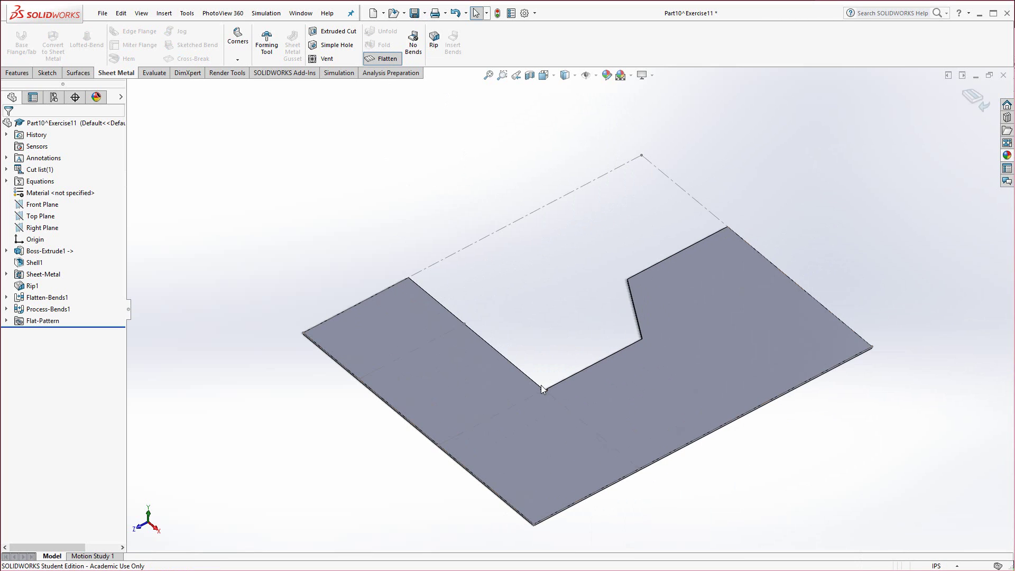
scroll(547, 394, "down", 5)
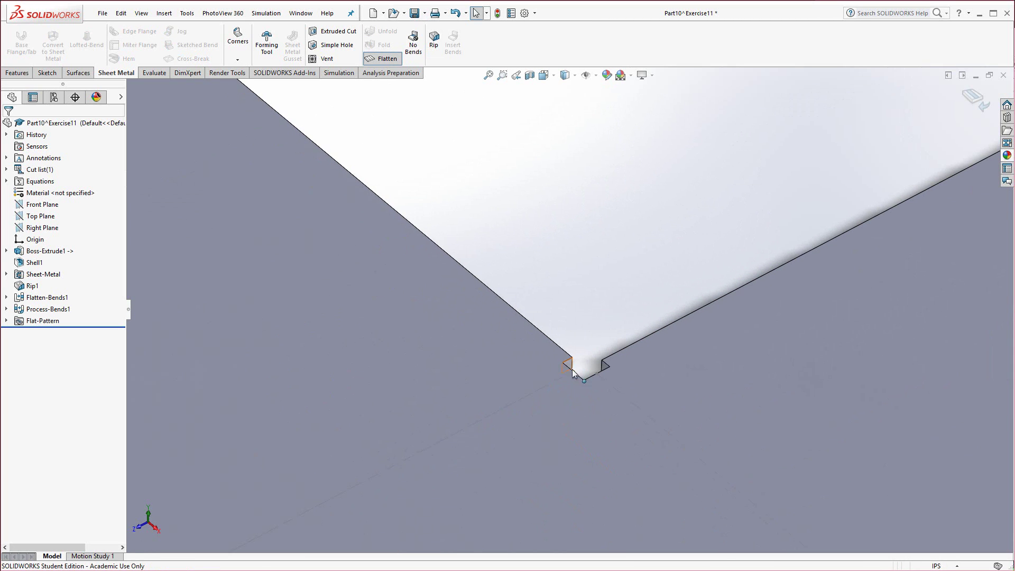
scroll(565, 414, "up", 5)
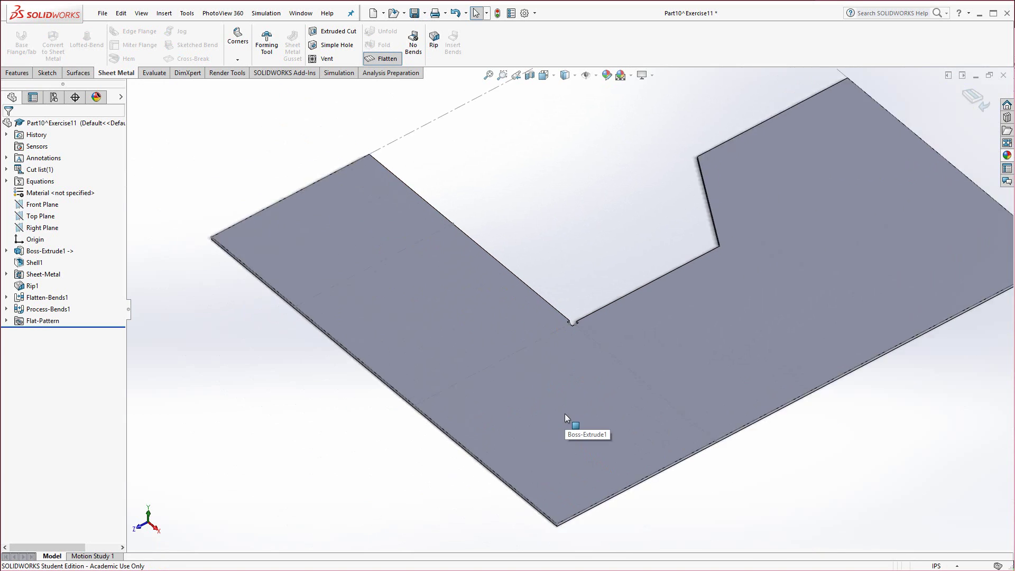
scroll(564, 413, "up", 3)
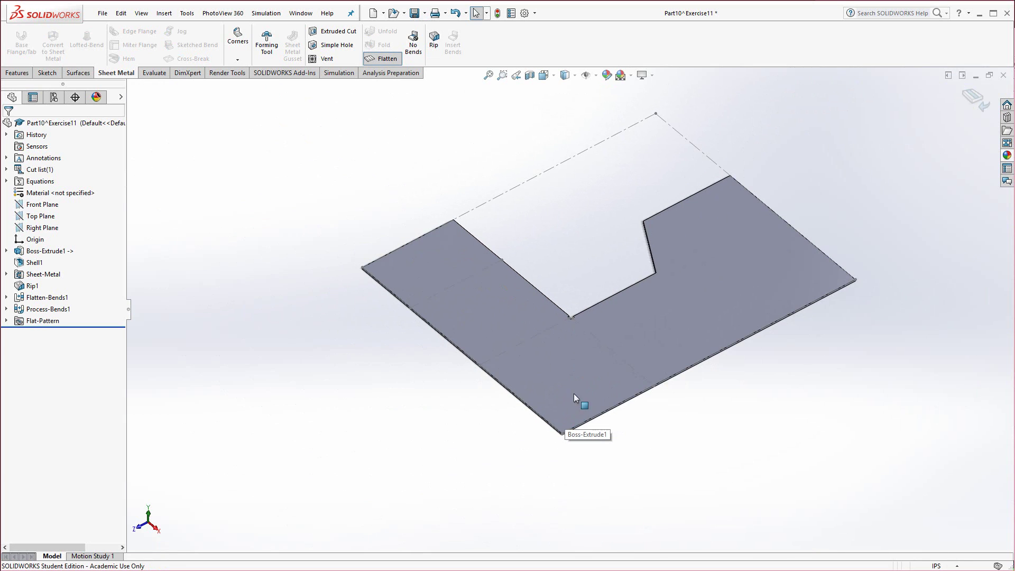
left_click(386, 60)
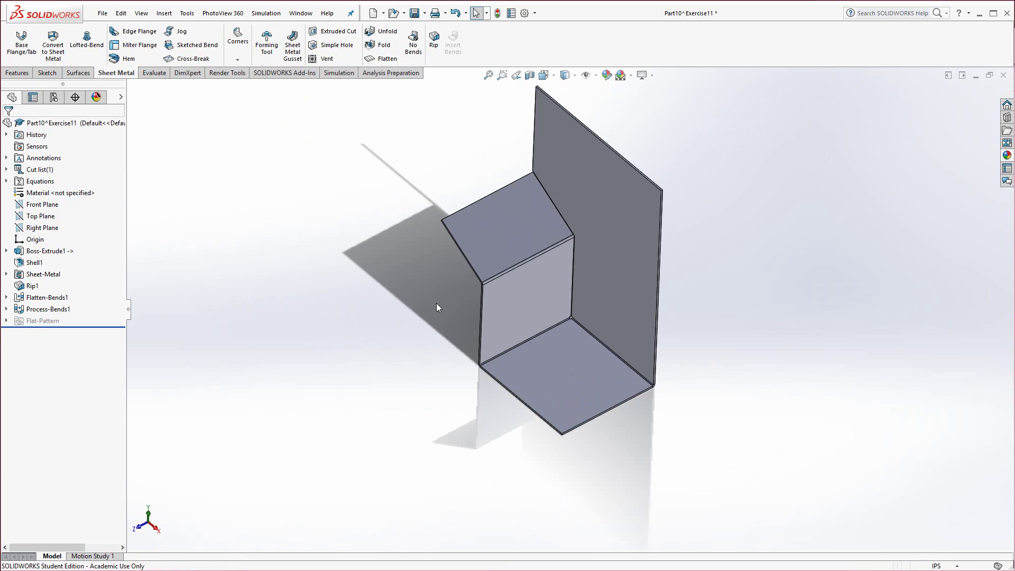
Step: Return to the Exercise11 assembly window and rebuild the assembly with the changed cover
scroll(570, 247, "down", 3)
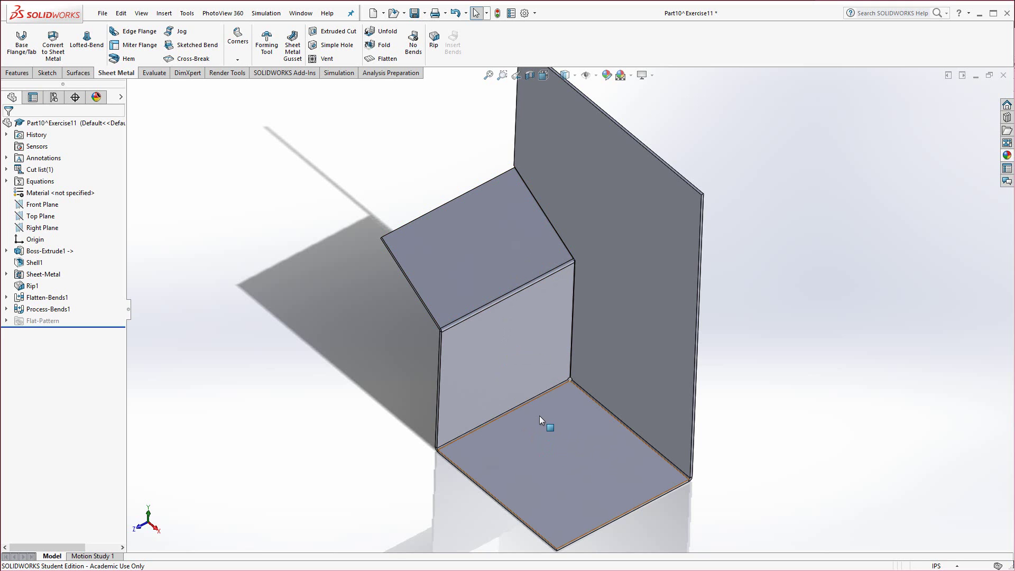
key("ctrl+Tab")
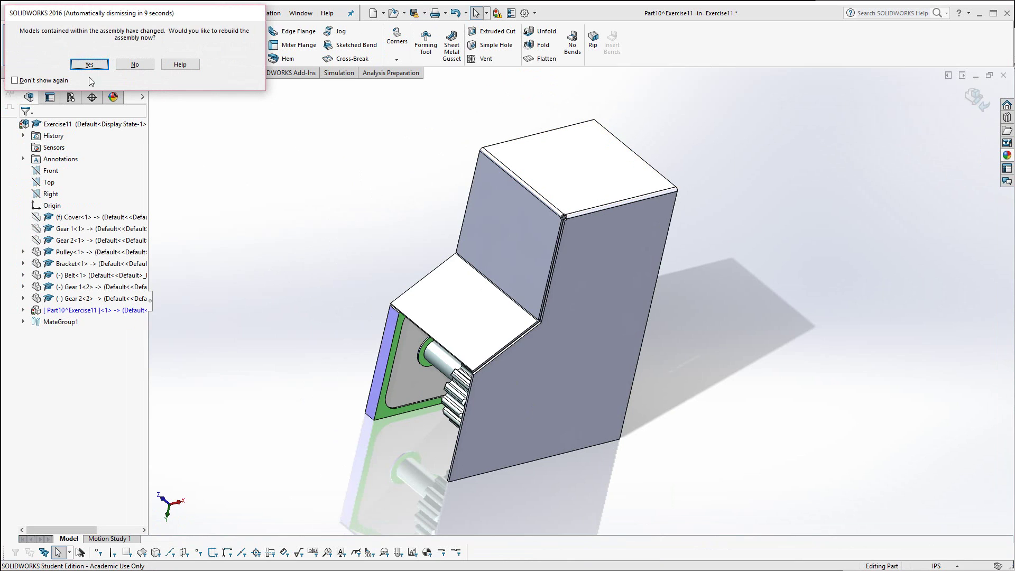
left_click(89, 64)
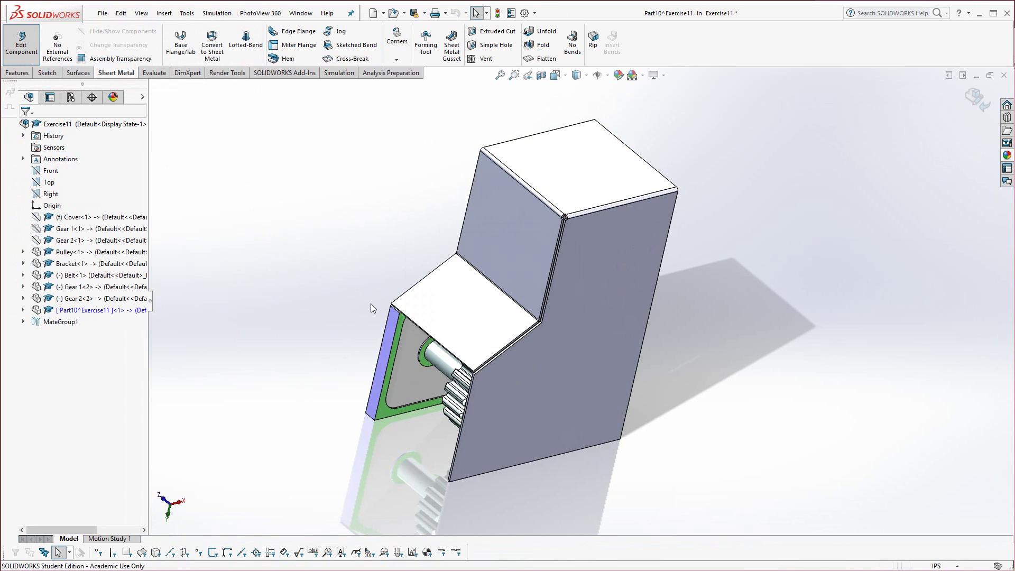
Step: Start a new sketch on the flat top face of the cover within the assembly
middle_click_drag(436, 359, 534, 211)
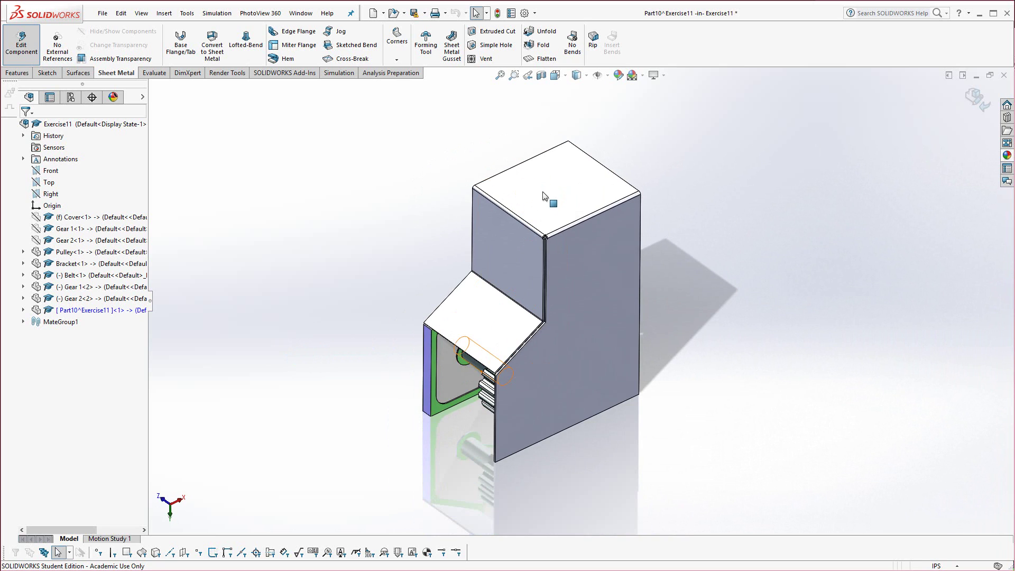
scroll(544, 196, "down", 5)
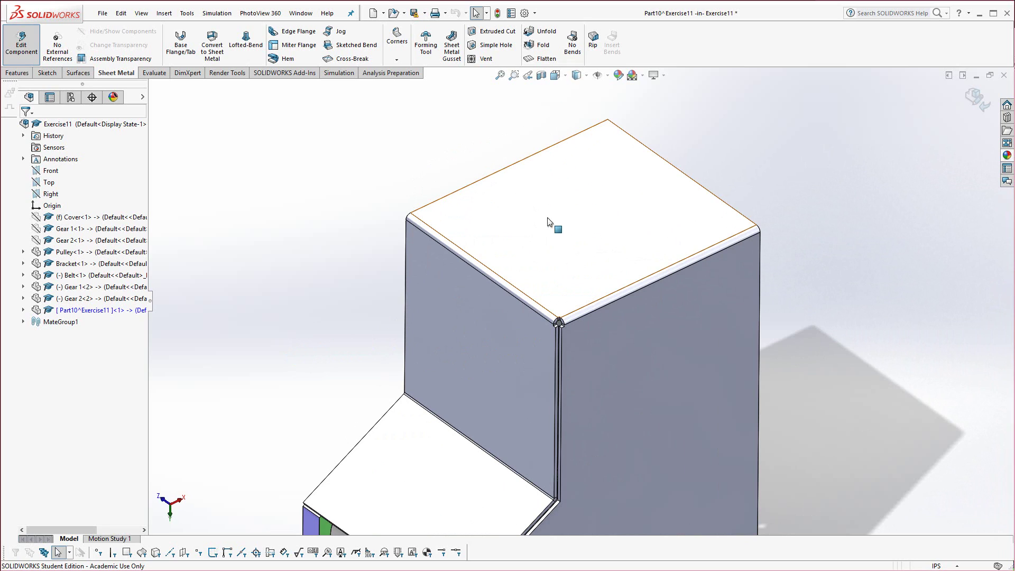
left_click(578, 213)
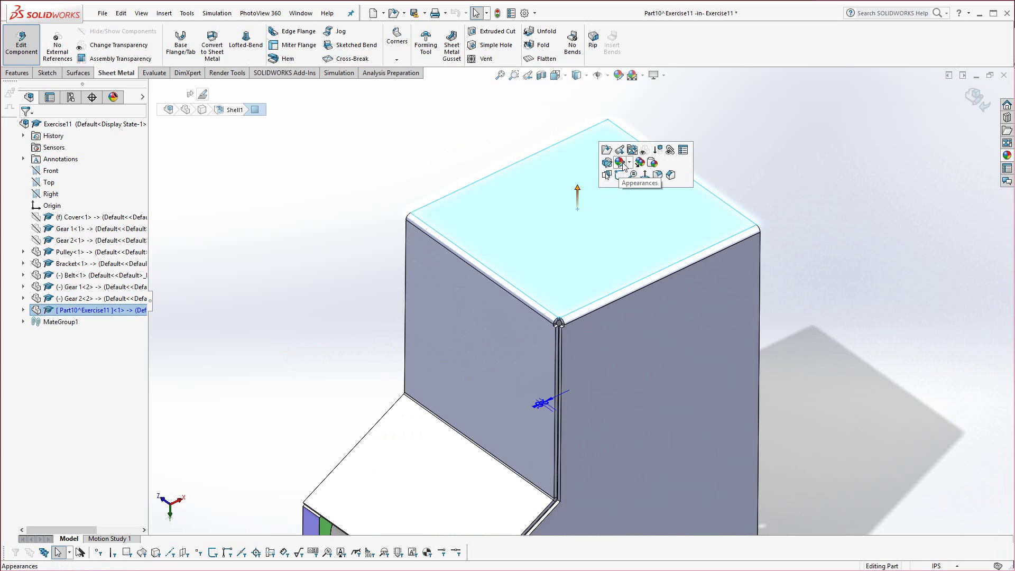
left_click(407, 165)
left_click(546, 212)
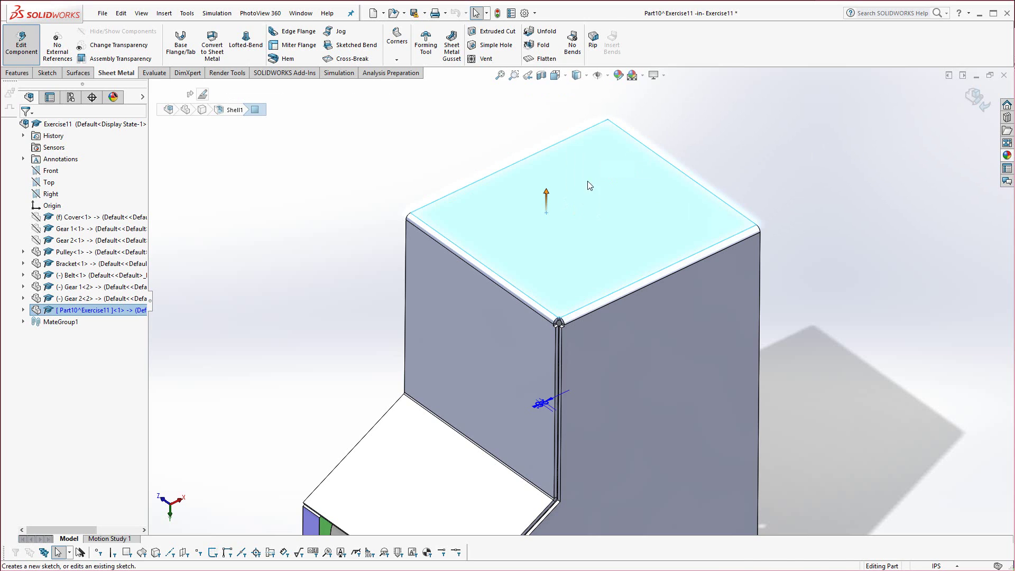
left_click(588, 181)
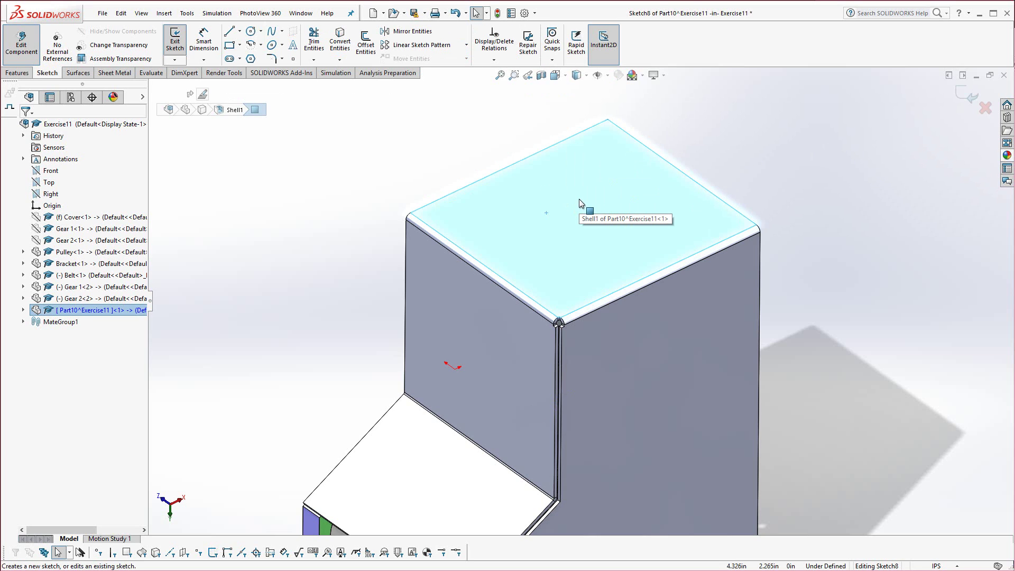
key("Escape")
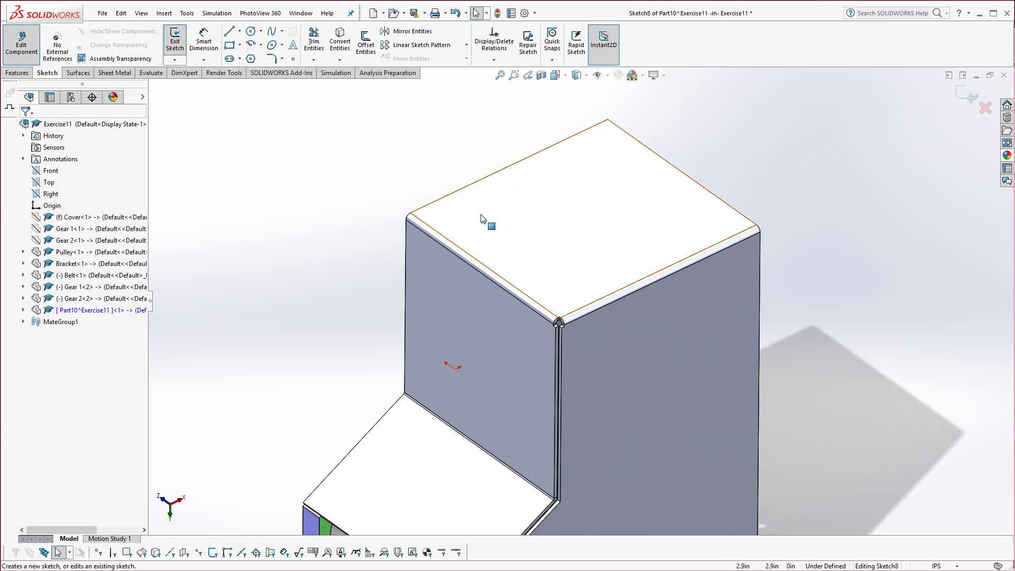
Step: View the sketch face straight on and set the display style to Wireframe
key("space")
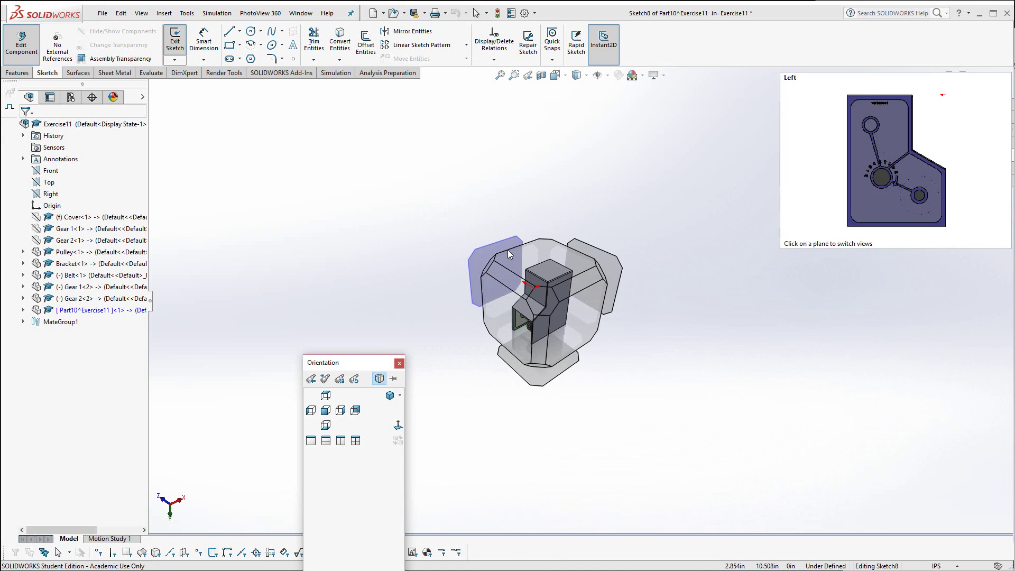
left_click(535, 263)
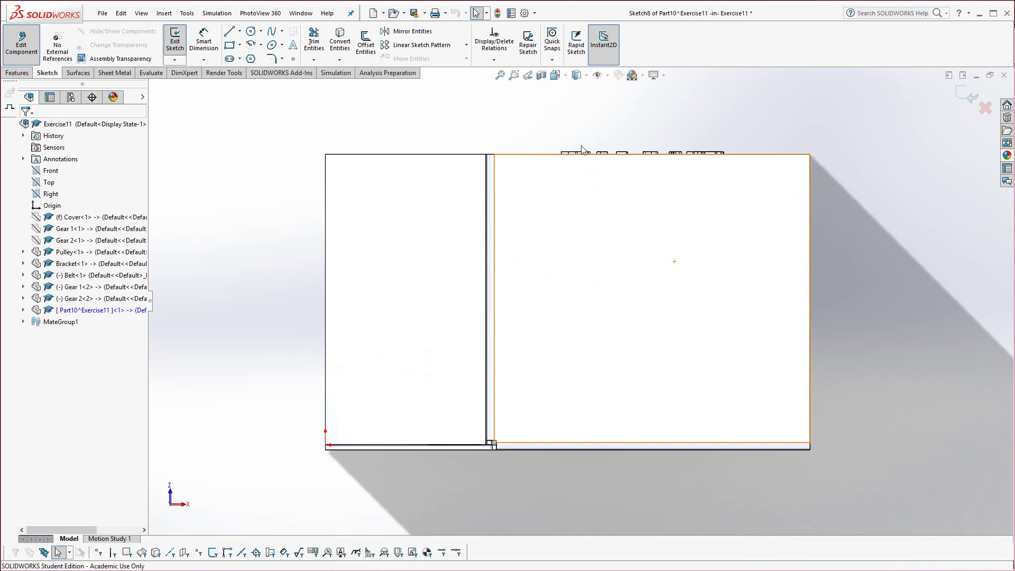
mouse_move(583, 82)
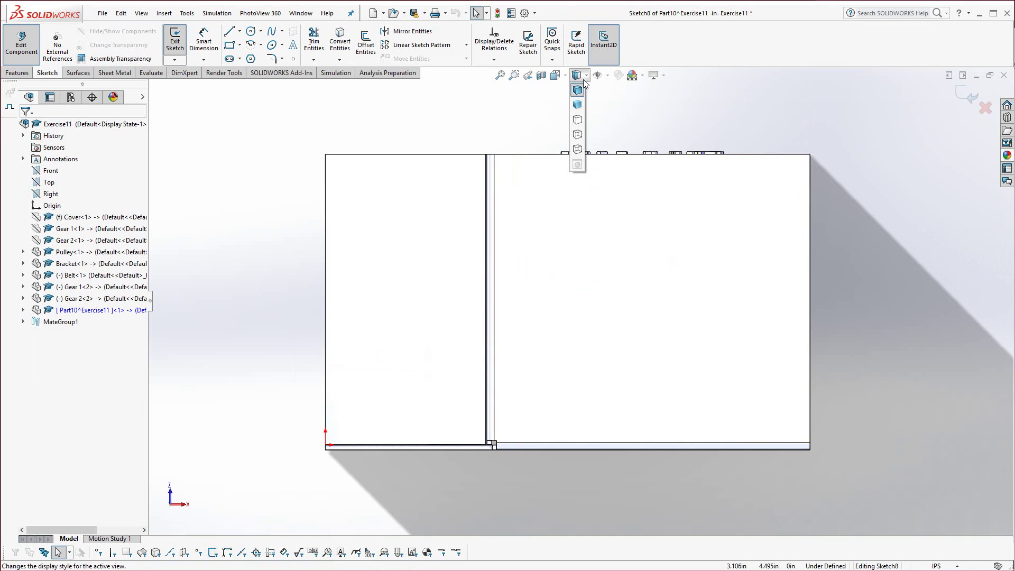
left_click(578, 149)
scroll(572, 172, "down", 3)
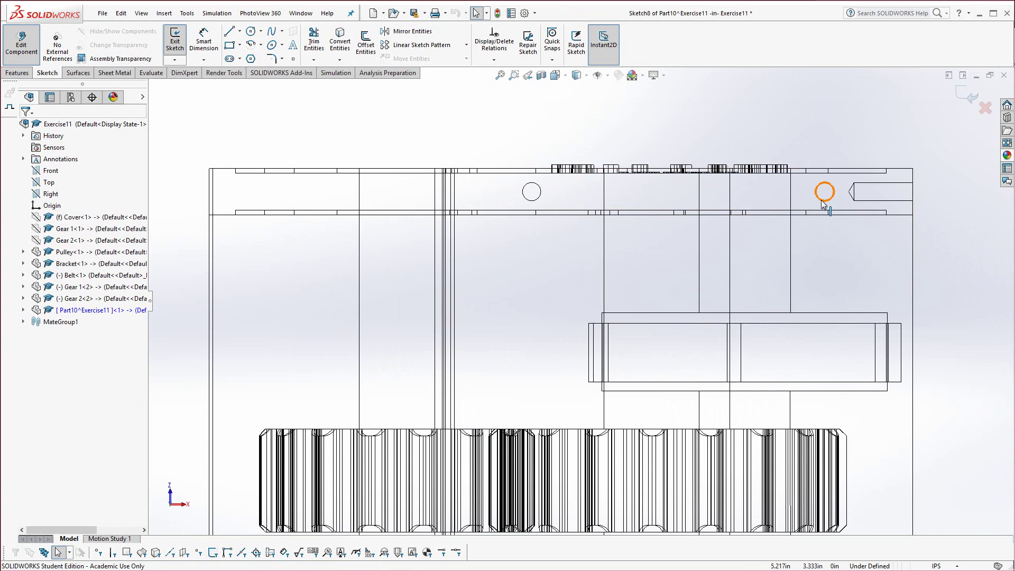
Step: Convert the bracket's two 5/32 hole circles into the cover sketch and set the display style to Hidden Lines Removed
left_click(532, 200)
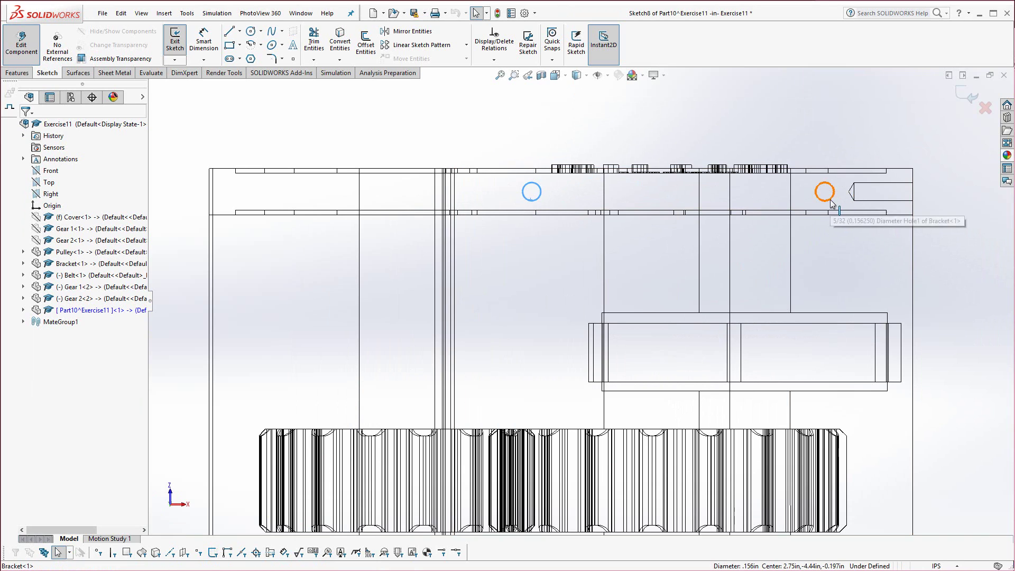
left_click(834, 199, "ctrl")
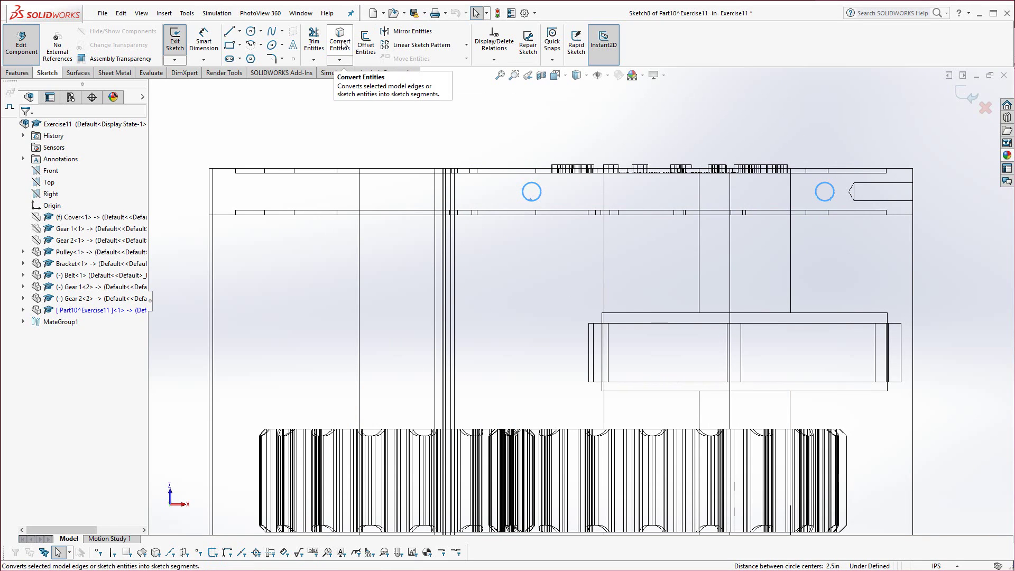
scroll(464, 297, "up", 5)
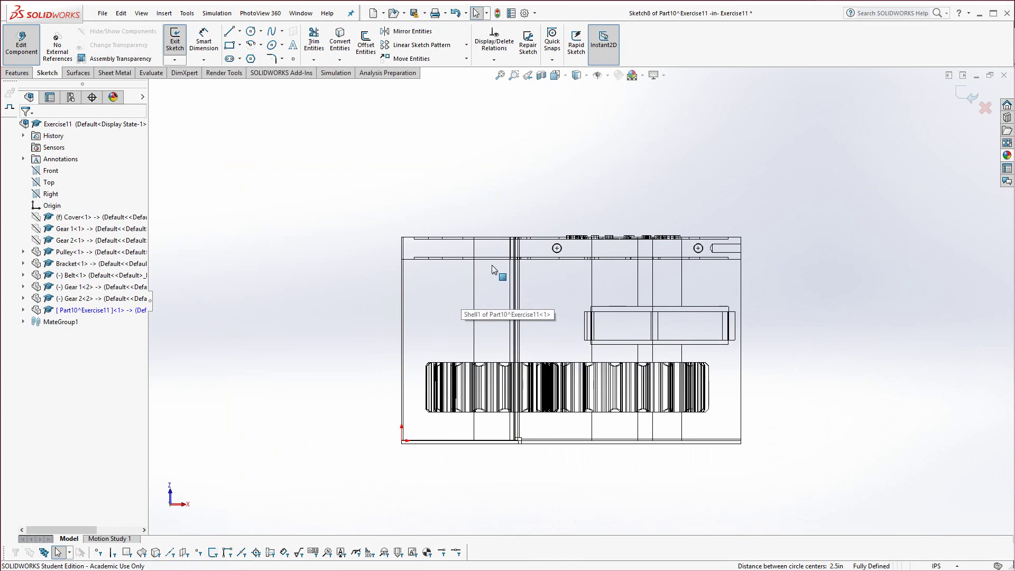
left_click(576, 75)
left_click(582, 127)
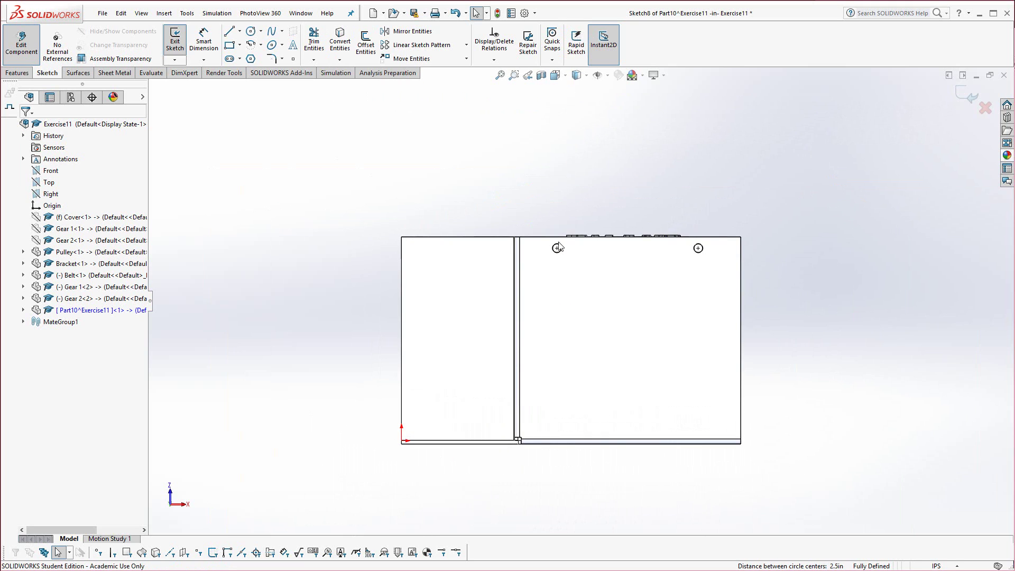
Step: Cut the two converted circles through the cover's flat face, with the cut depth linked to the sheet thickness
middle_click_drag(558, 247, 641, 185)
scroll(670, 178, "down", 2)
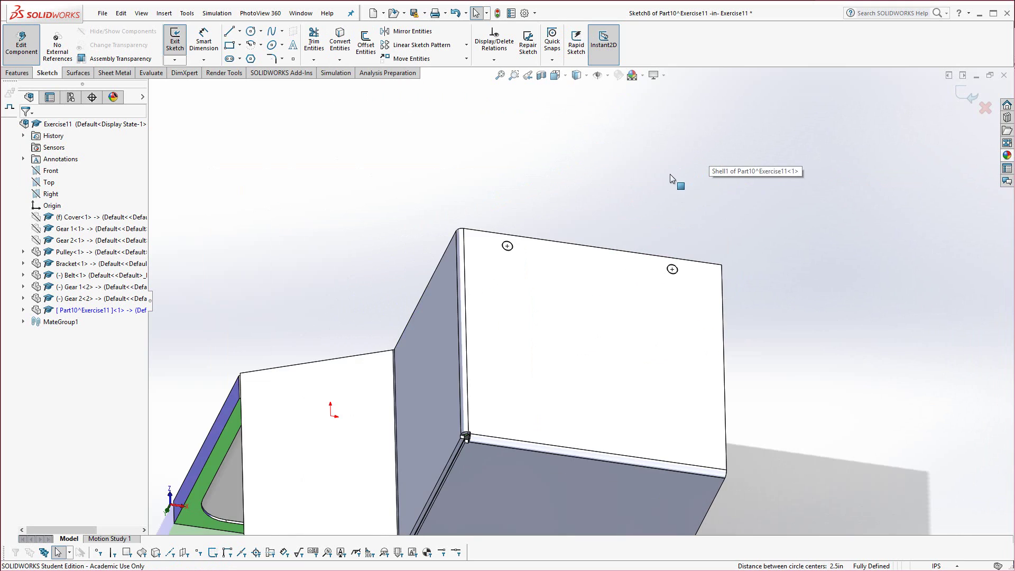
scroll(670, 179, "down", 3)
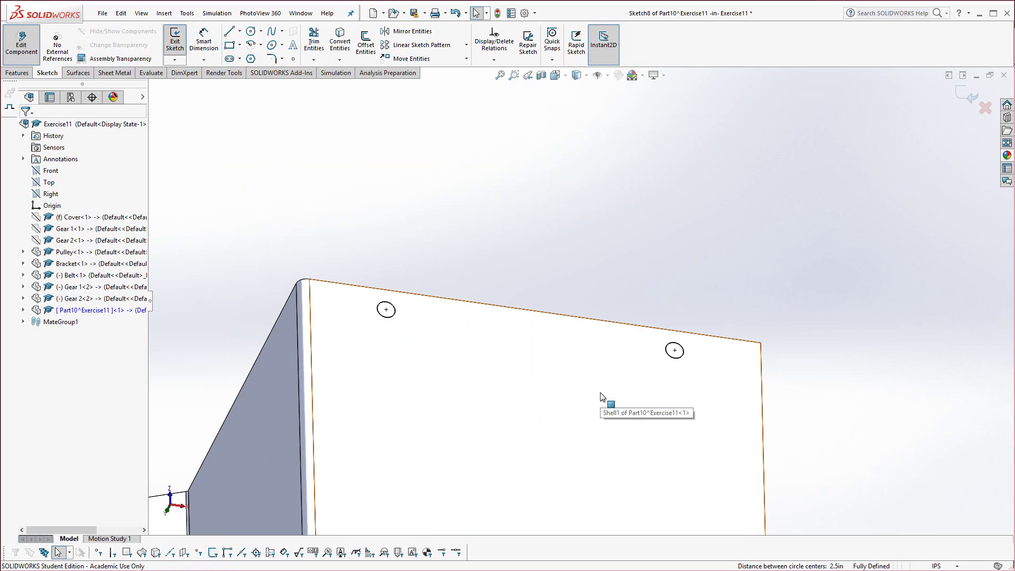
mouse_move(593, 388)
middle_mouse_down()
mouse_move(578, 407)
mouse_move(588, 391)
middle_mouse_up()
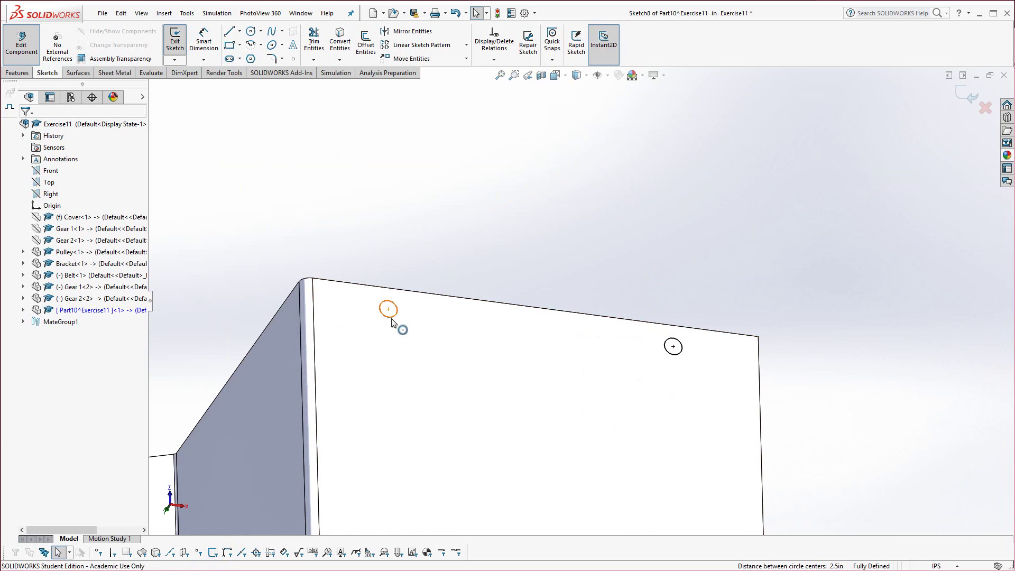
left_click(17, 73)
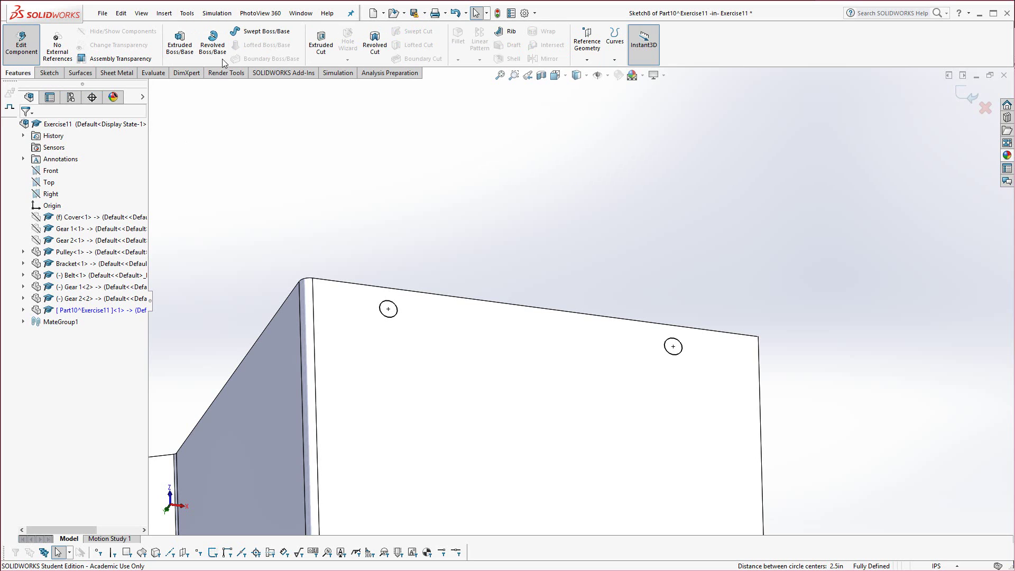
left_click(321, 43)
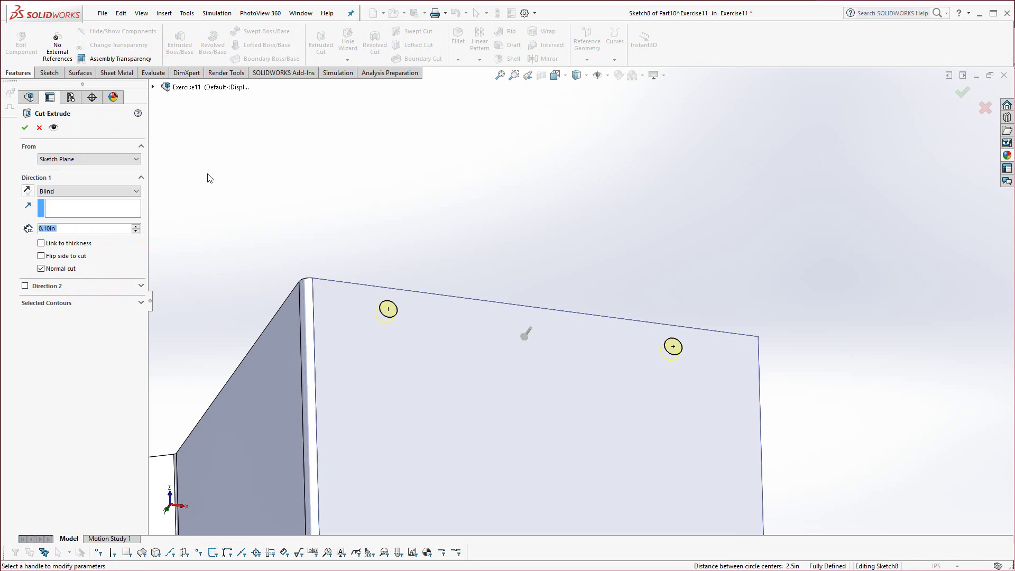
left_click(48, 244)
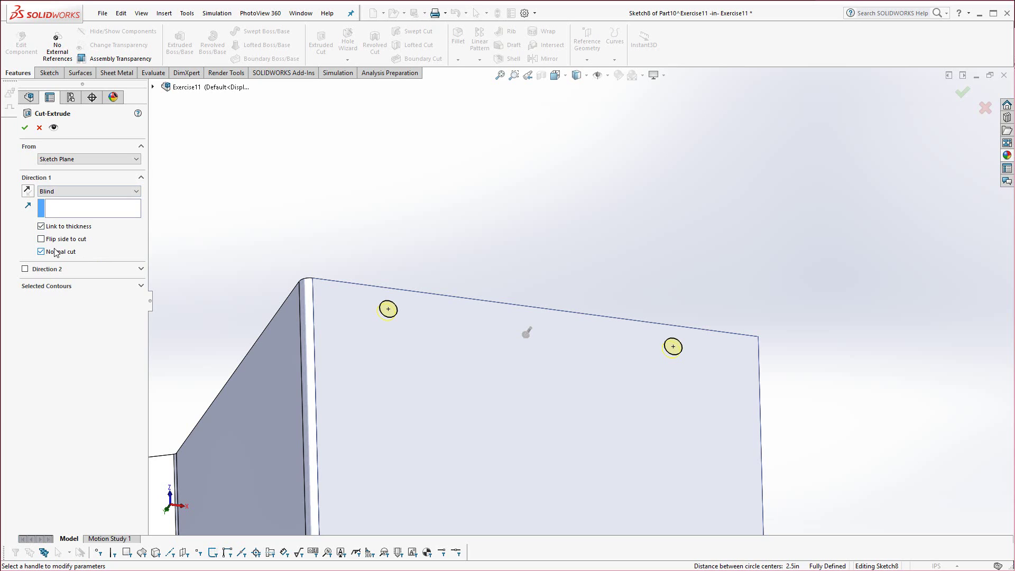
left_click(24, 127)
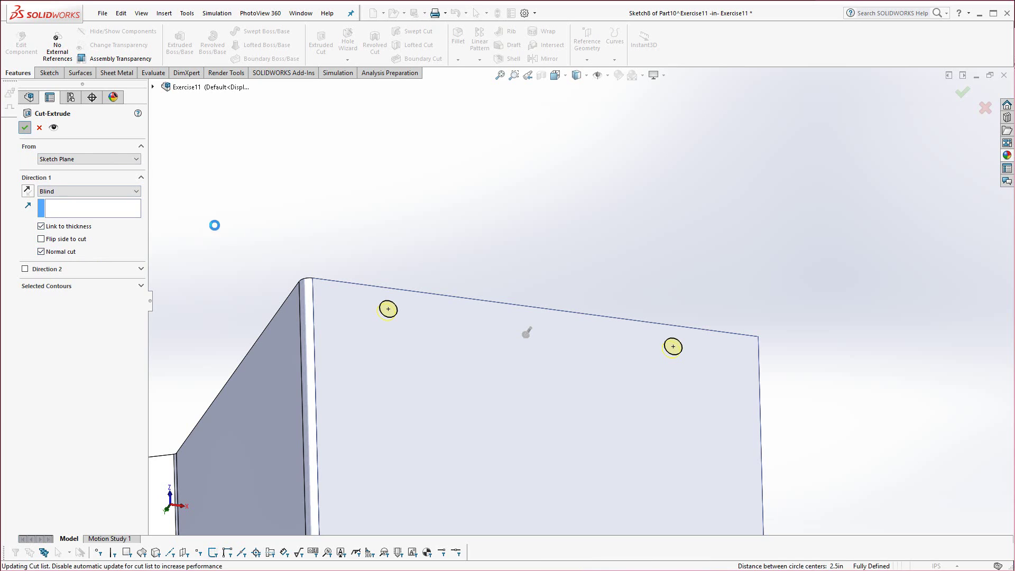
Step: Set up an edge flange on the long open edge of the cover's large side wall, extending up to the corner vertex beside the bracket
middle_click_drag(347, 263, 642, 334)
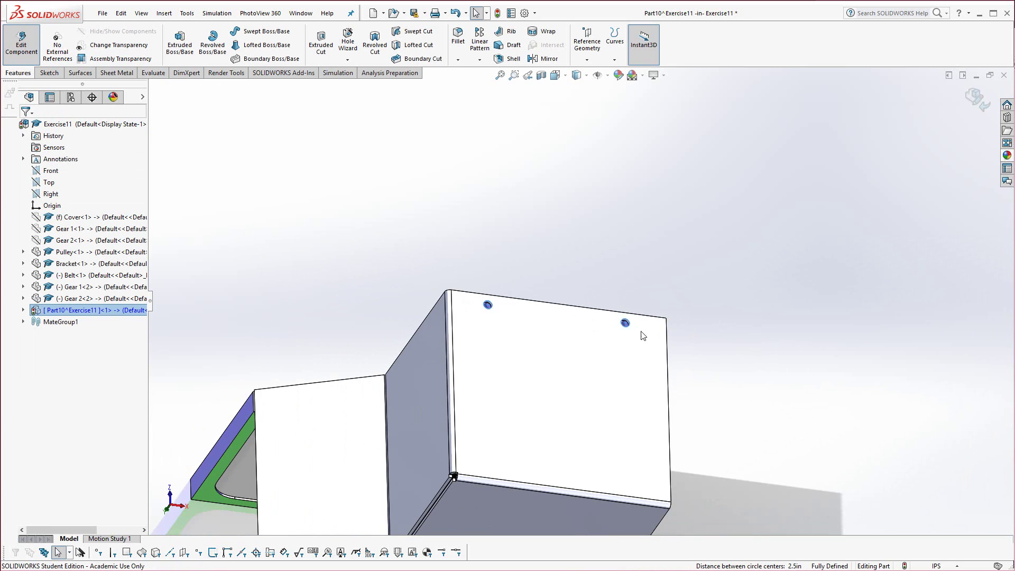
scroll(642, 334, "down", 3)
scroll(587, 312, "down", 2)
middle_click_drag(573, 322, 585, 389)
scroll(549, 379, "up", 3)
scroll(798, 237, "down", 2)
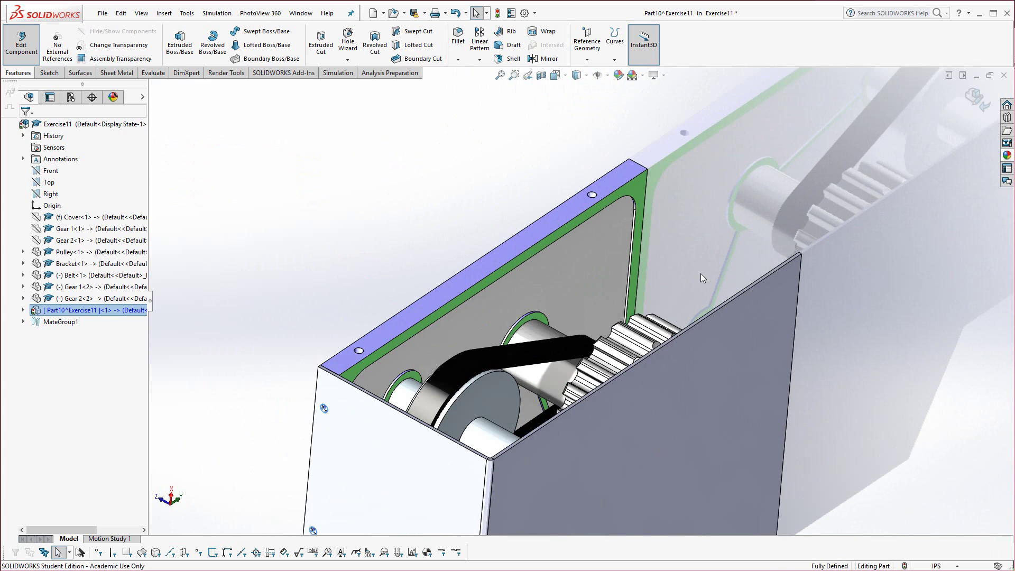
scroll(657, 299, "down", 2)
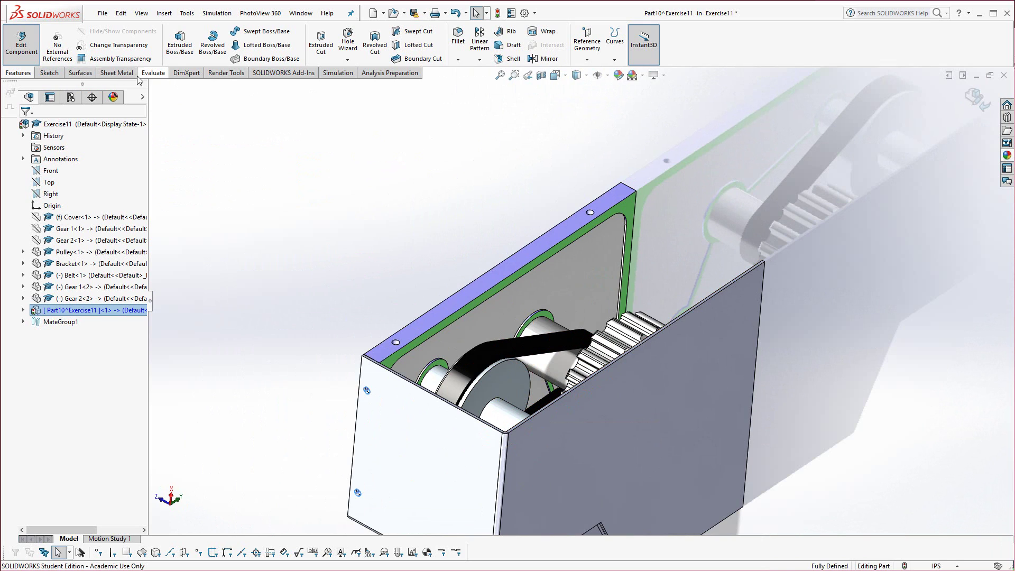
left_click(128, 73)
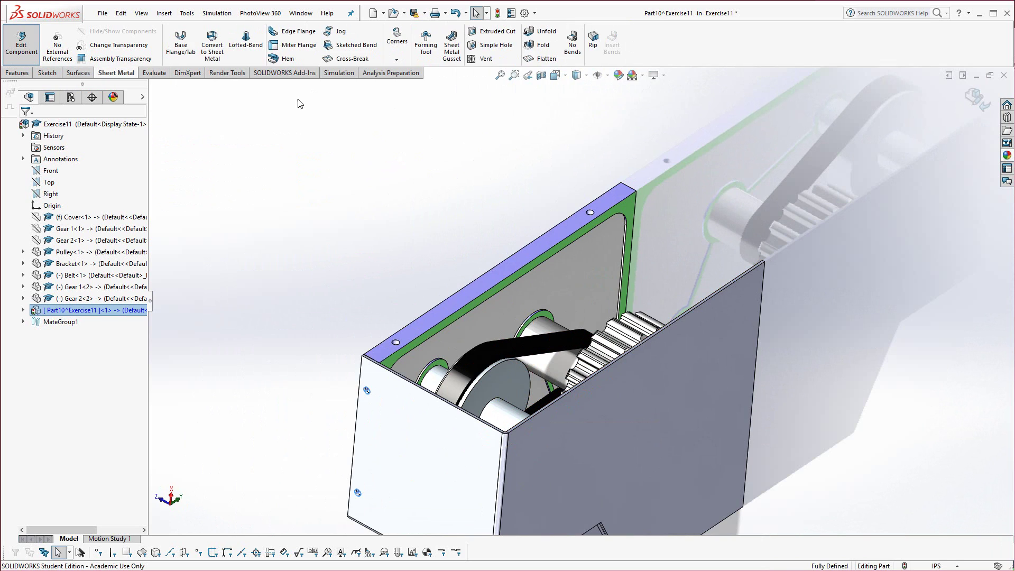
left_click(291, 33)
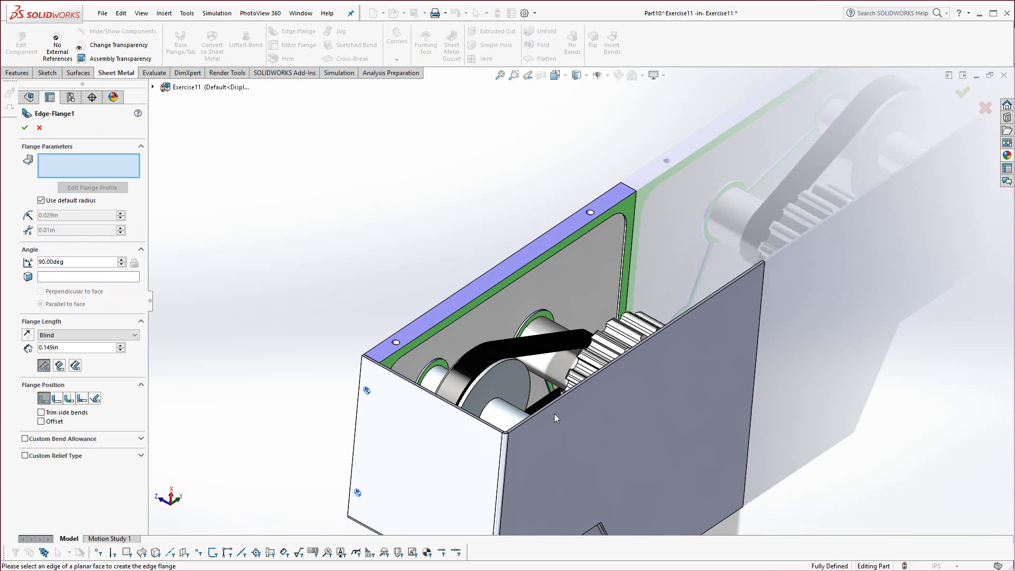
scroll(551, 401, "down", 5)
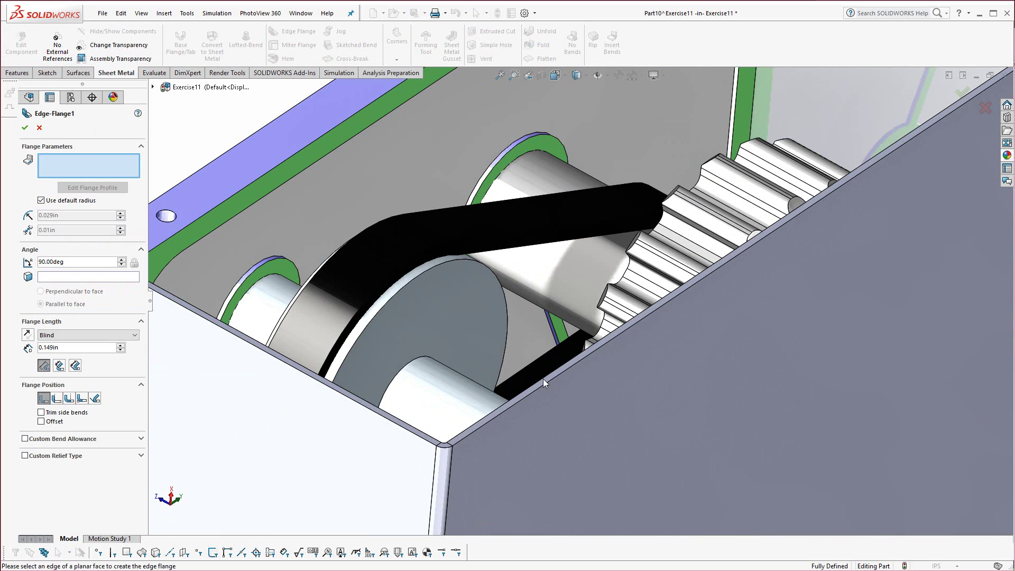
left_click(551, 374)
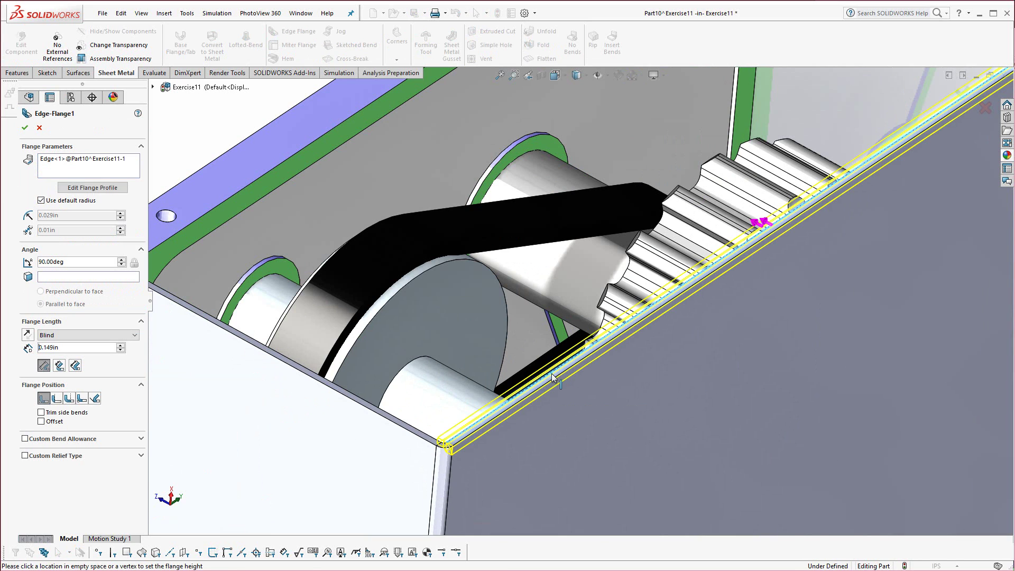
scroll(386, 309, "up", 3)
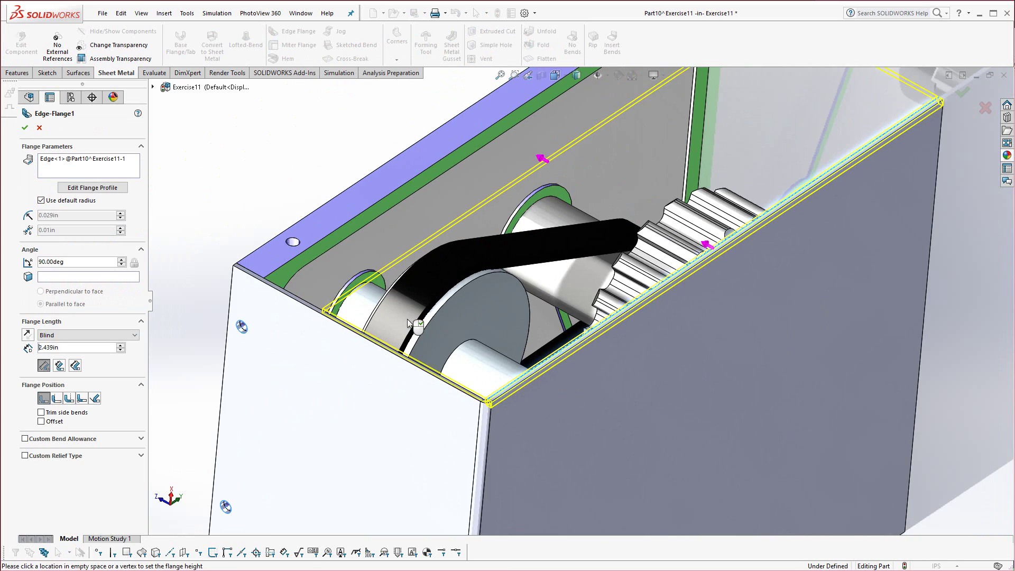
left_click(234, 265)
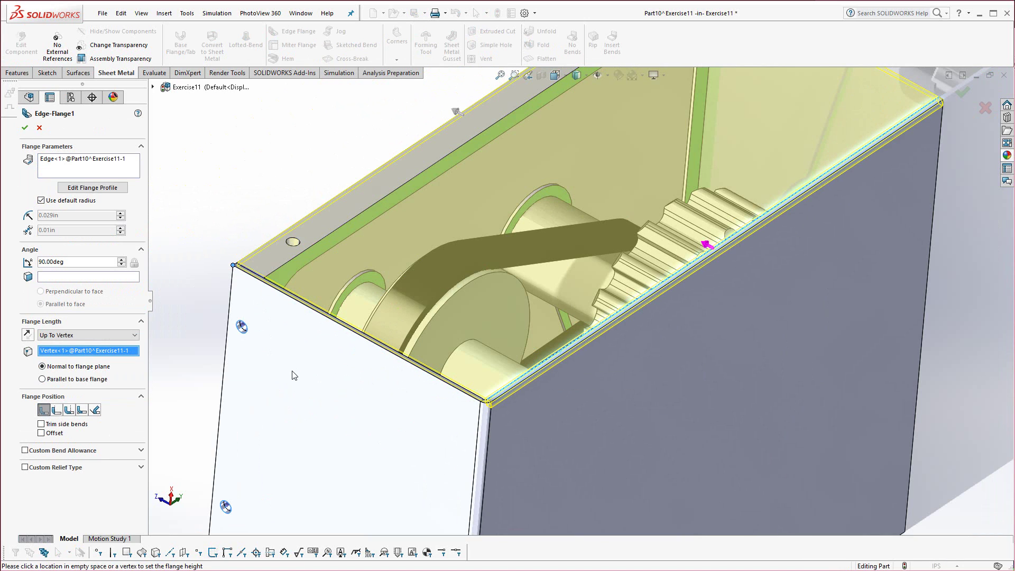
key("z")
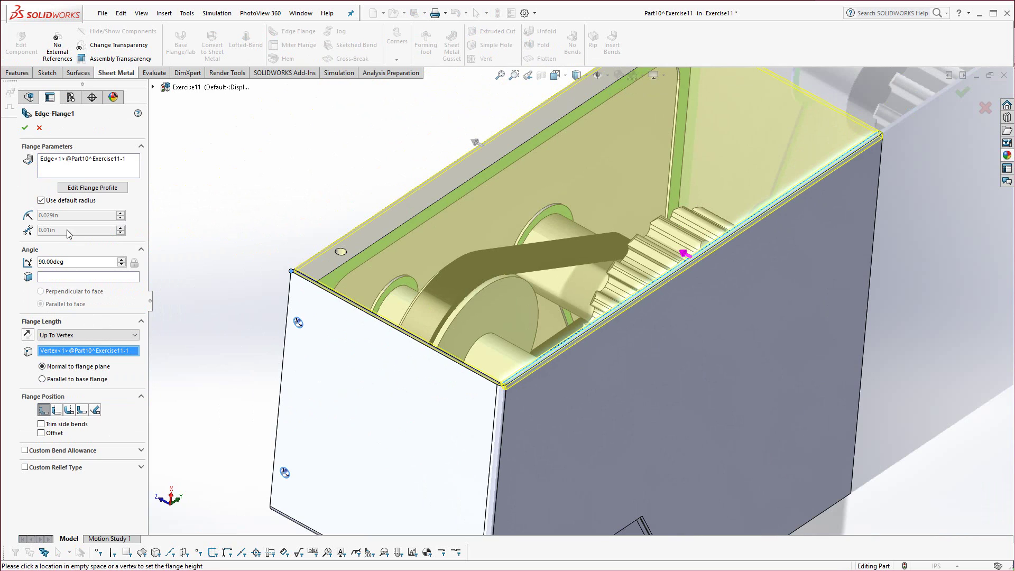
Step: Edit the flange profile, moving both side lines inward to leave a 3.600 in long strip around the bracket's nearest edge hole
left_click(80, 188)
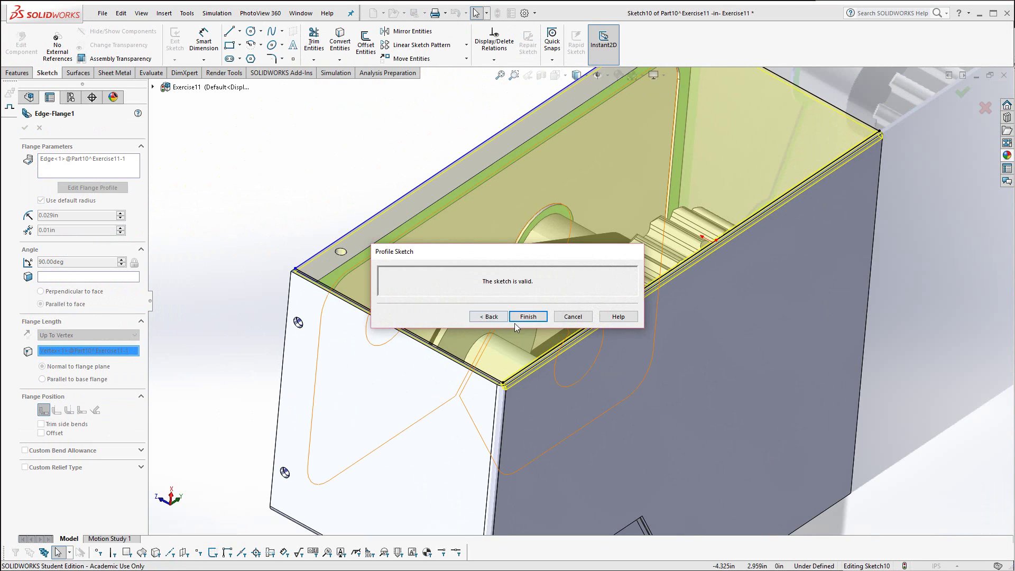
mouse_move(520, 257)
left_mouse_down()
mouse_move(801, 331)
mouse_move(881, 415)
left_mouse_up()
scroll(566, 277, "up", 3)
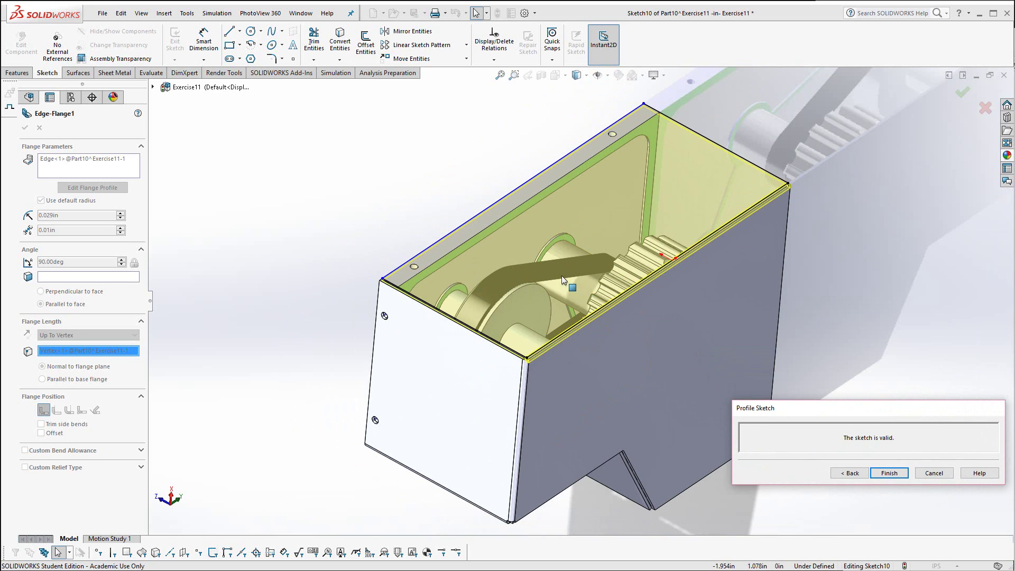
left_click(526, 262)
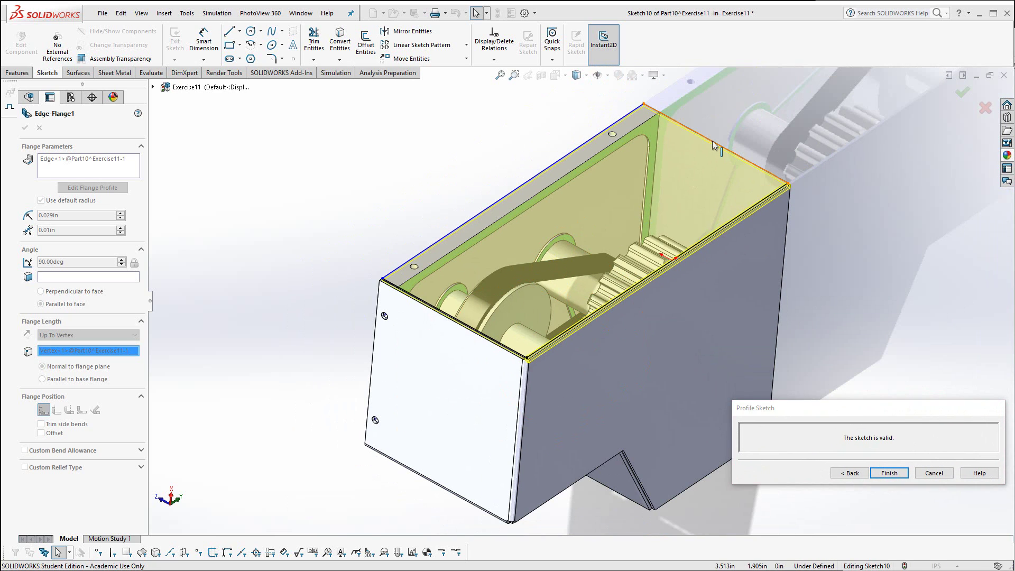
mouse_move(526, 268)
left_mouse_down()
mouse_move(435, 317)
mouse_move(451, 302)
left_mouse_up()
scroll(411, 229, "down", 5)
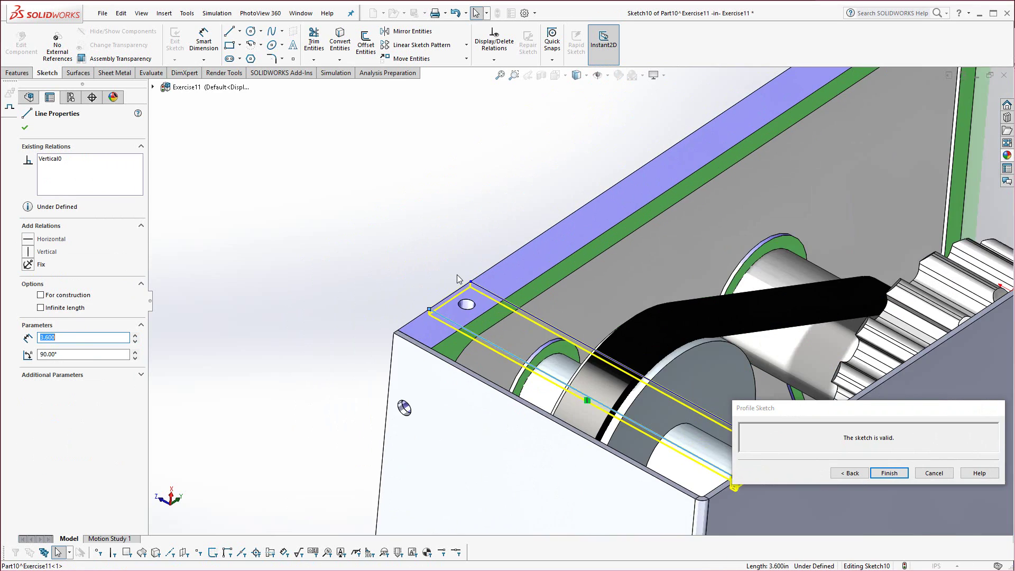
left_click_drag(551, 296, 543, 303)
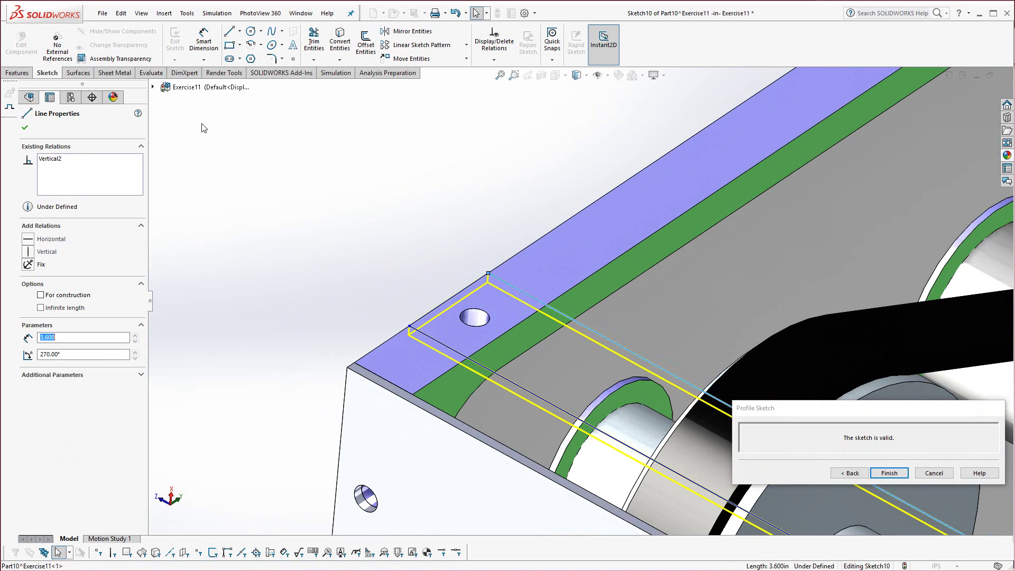
Step: Convert the bracket's hole edge into the flange profile, widen the strip slightly away from the cover's corner, and finish the flange
left_click(465, 325)
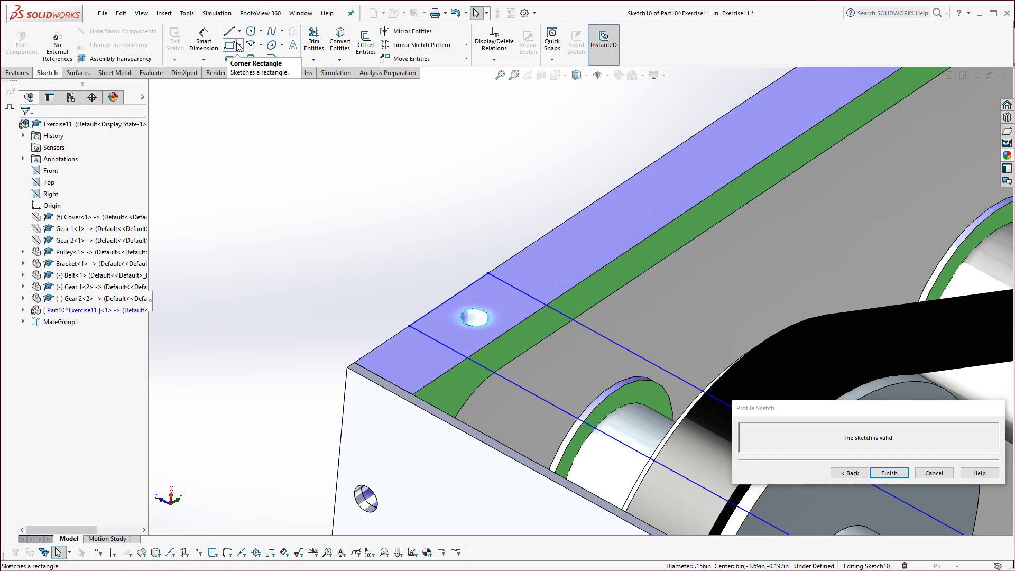
left_click(340, 43)
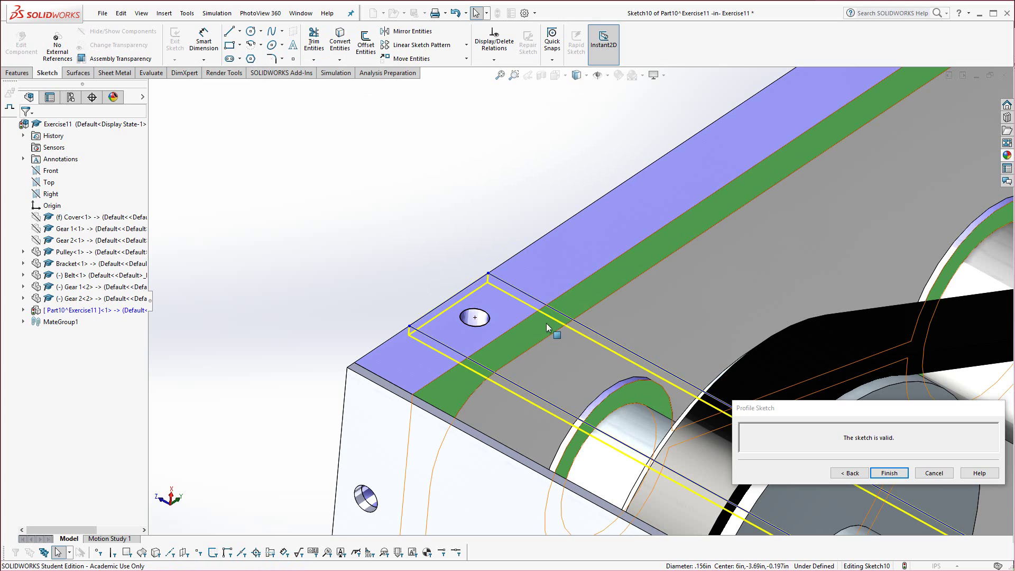
left_click(572, 299)
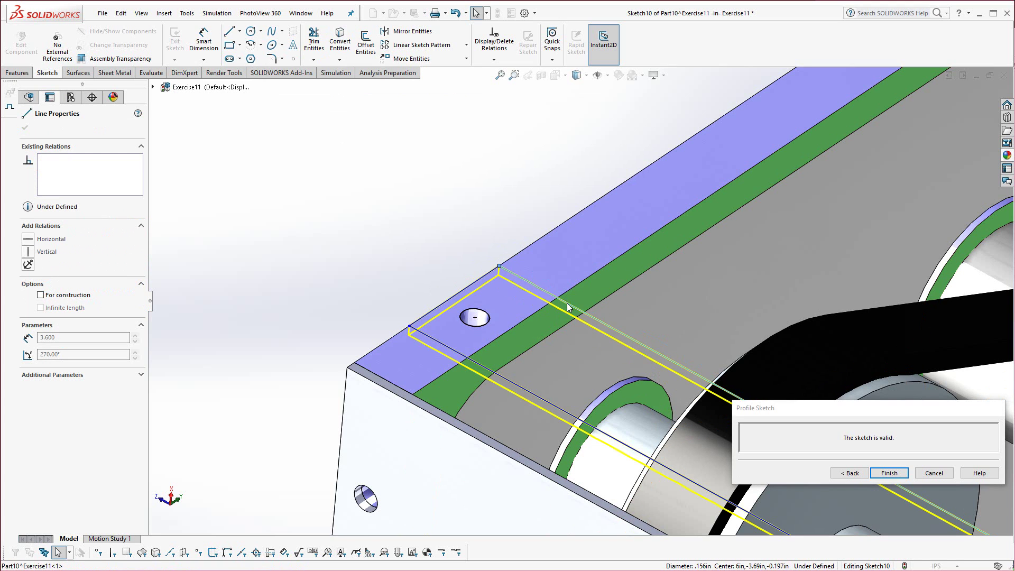
middle_click_drag(396, 280, 767, 462)
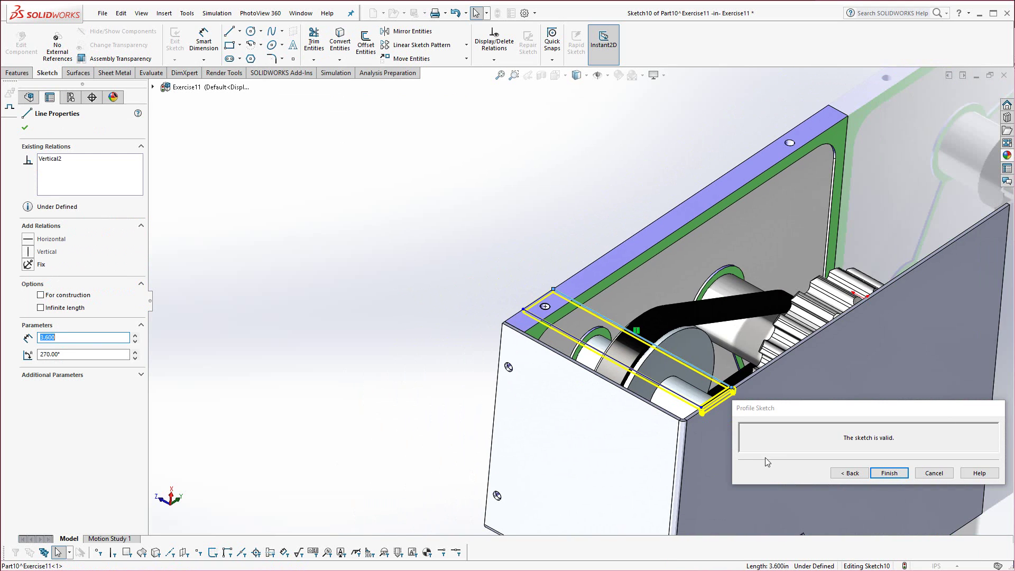
left_click(893, 474)
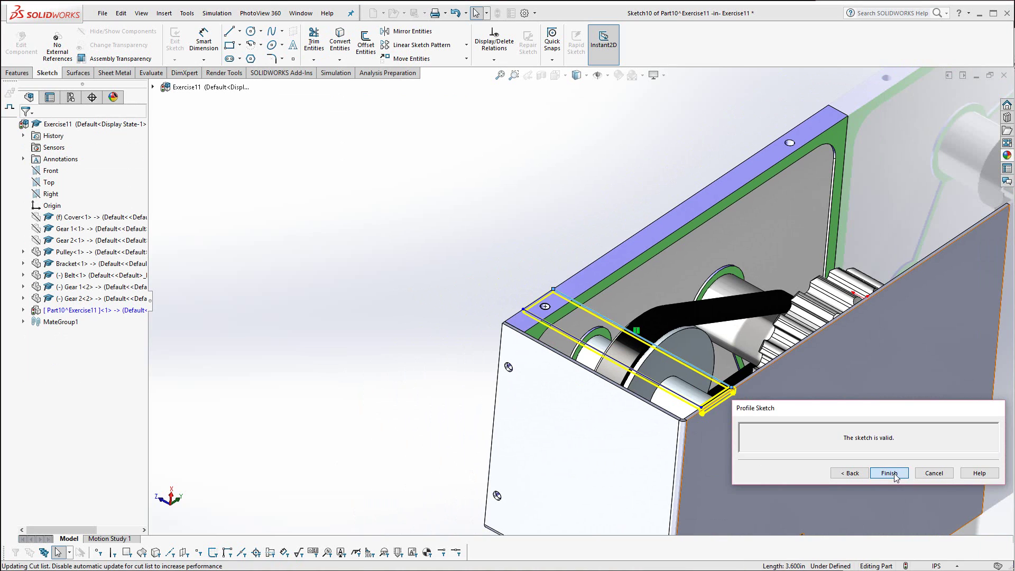
Step: Edit the cover's new edge flange, changing its flange position from Material Inside to Material Outside
scroll(679, 388, "down", 6)
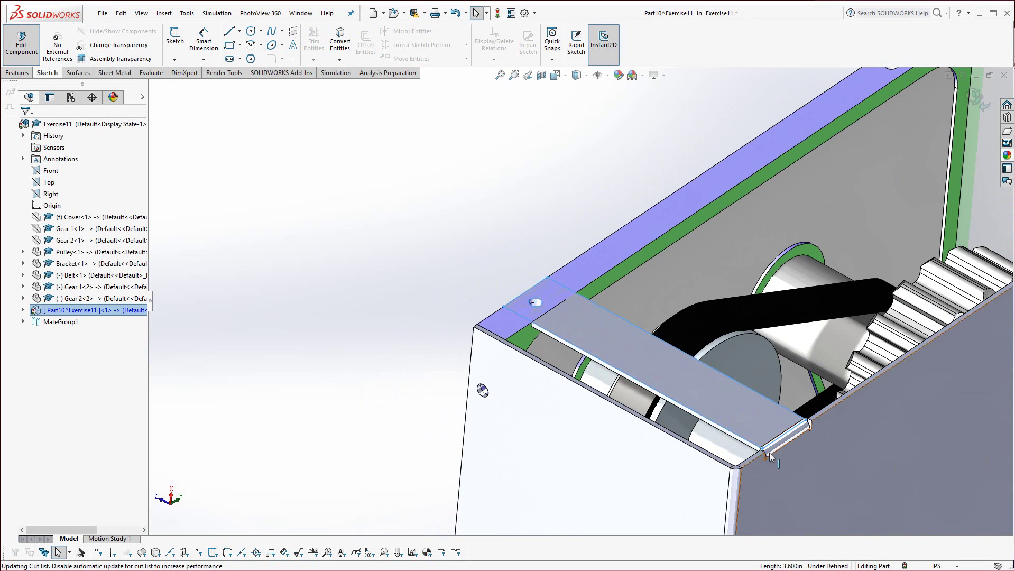
scroll(780, 383, "down", 6)
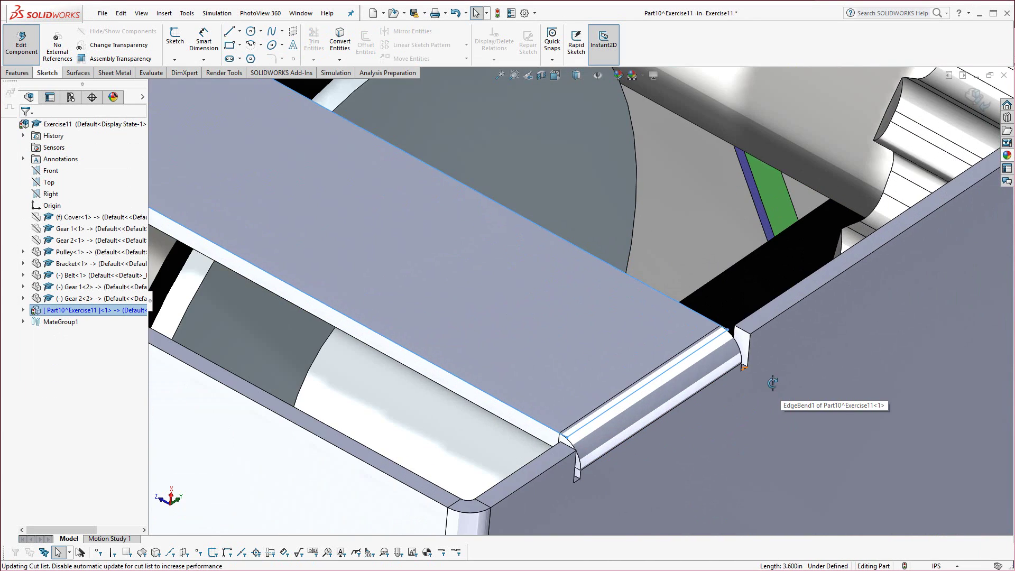
scroll(632, 403, "up", 8)
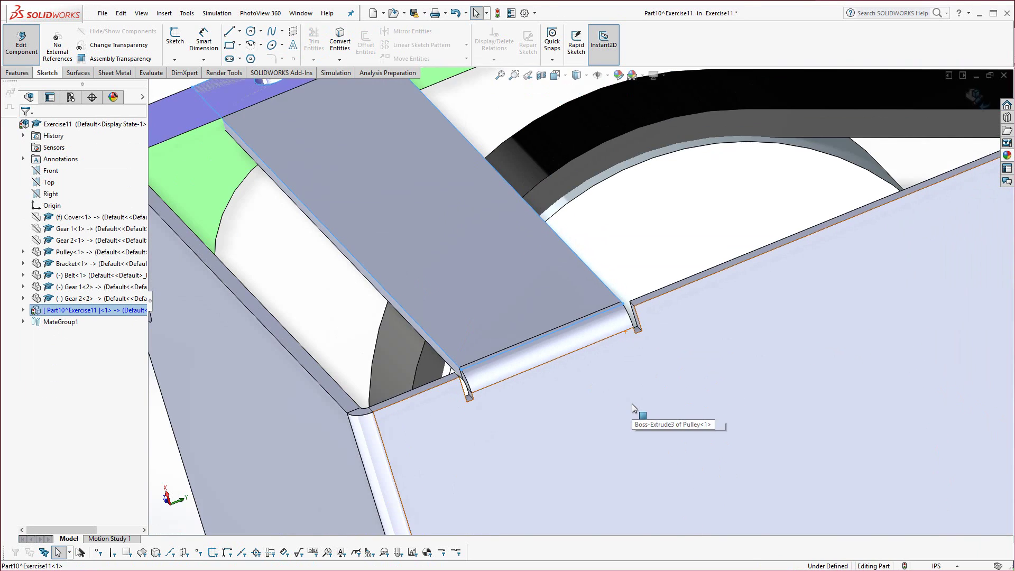
middle_click_drag(422, 217, 458, 240)
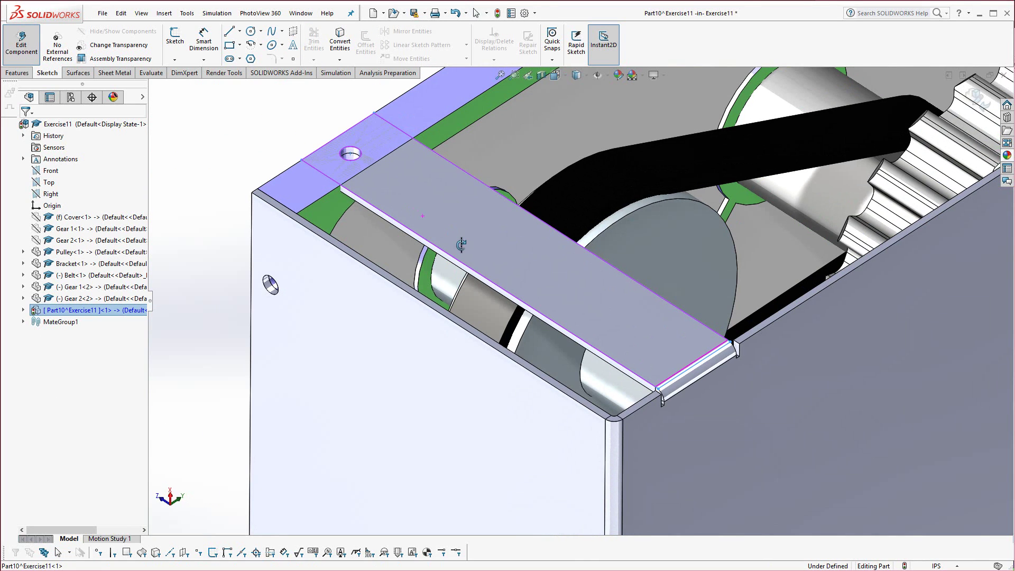
scroll(418, 182, "down", 5)
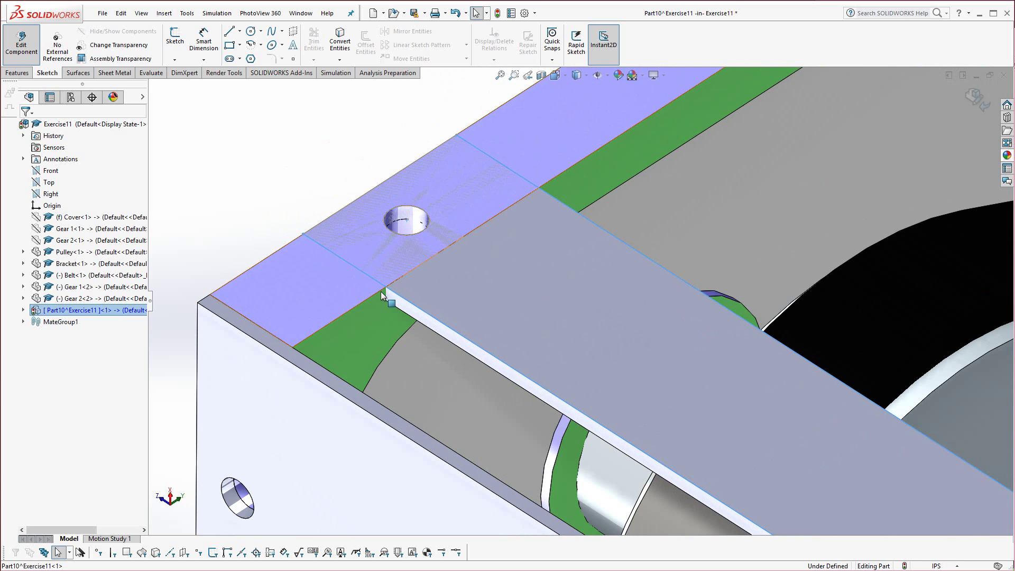
left_click(23, 310)
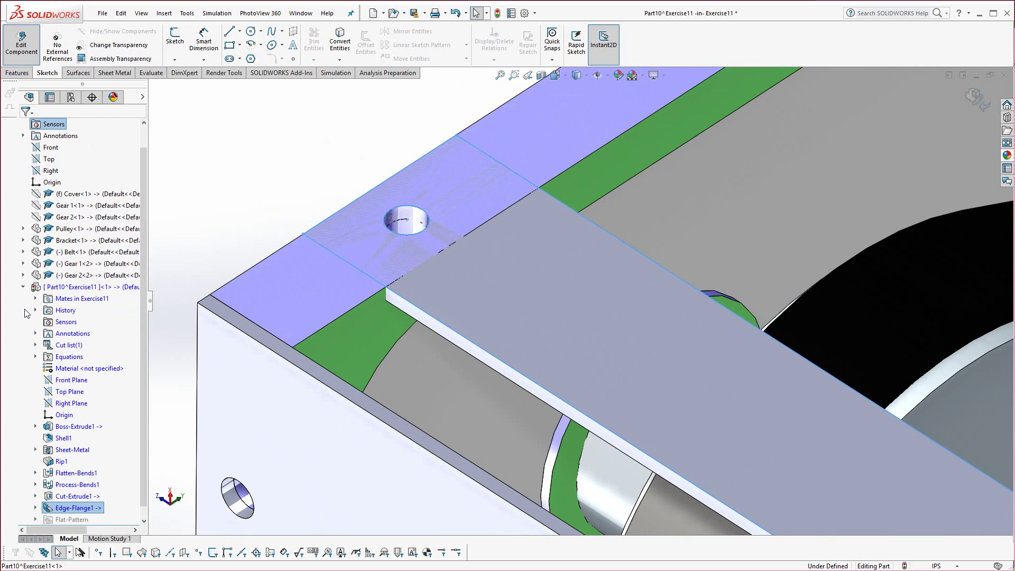
right_click(86, 510)
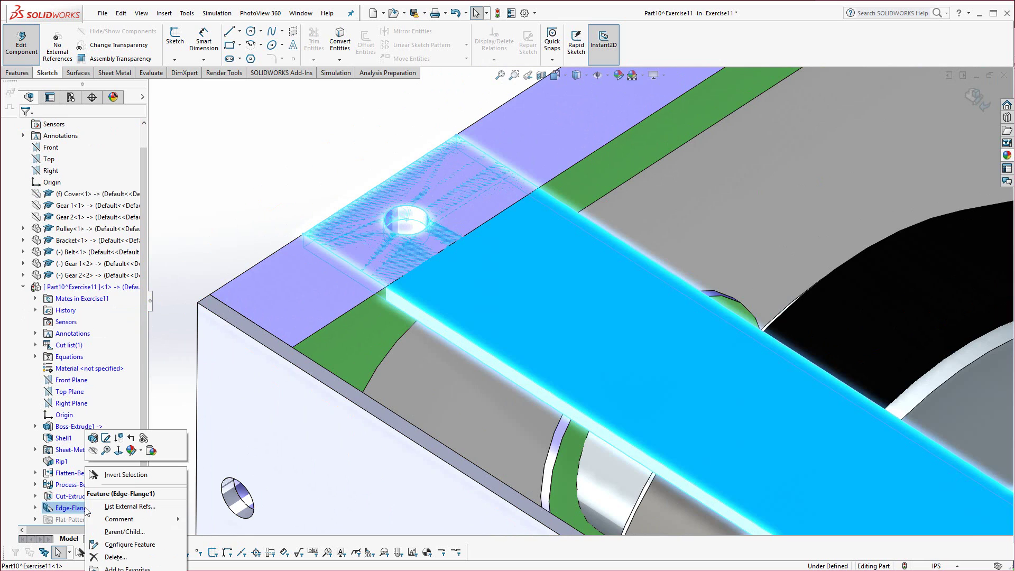
left_click(93, 439)
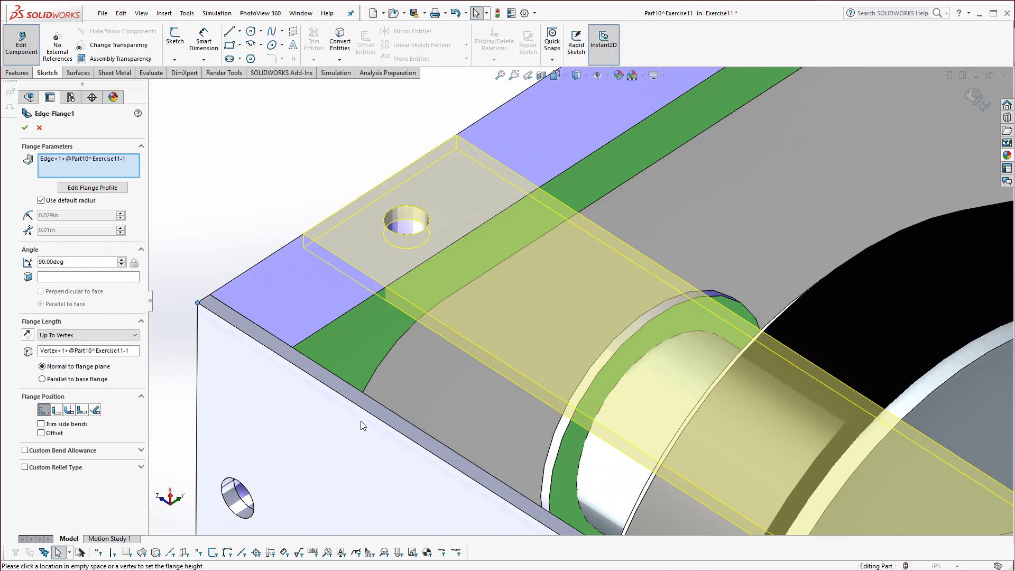
scroll(296, 374, "up", 5)
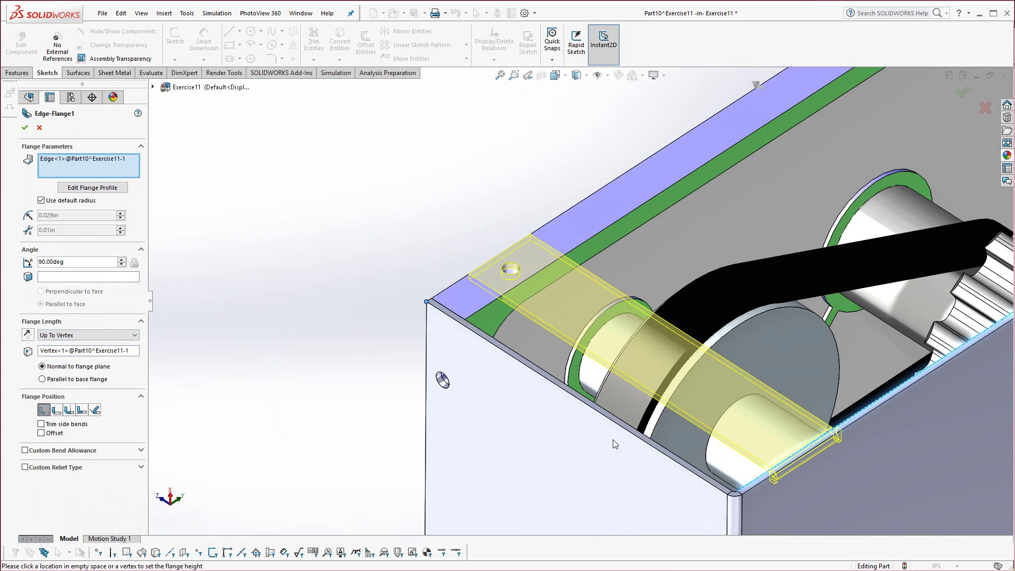
scroll(717, 423, "down", 4)
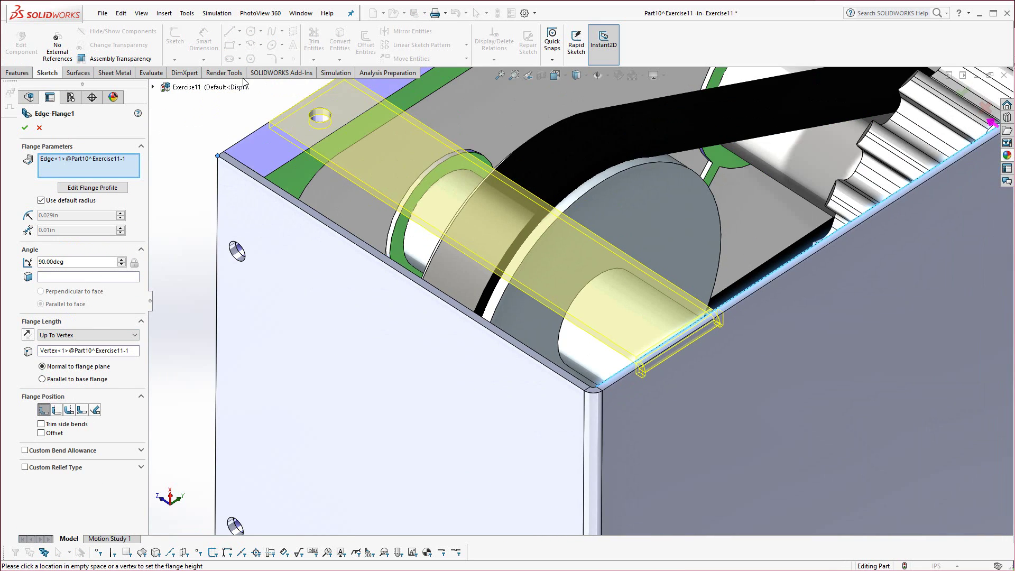
scroll(335, 179, "down", 3)
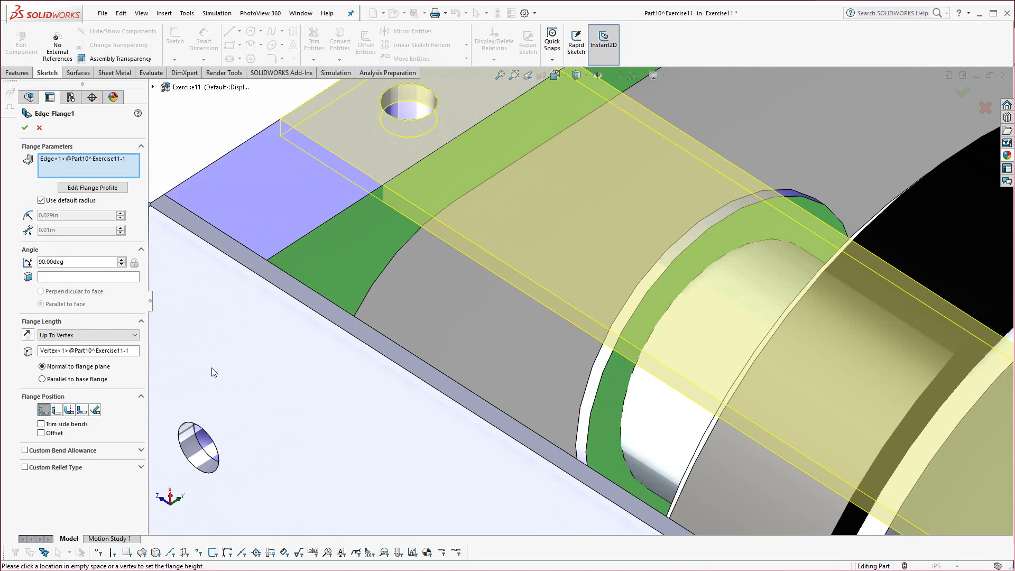
left_click(57, 410)
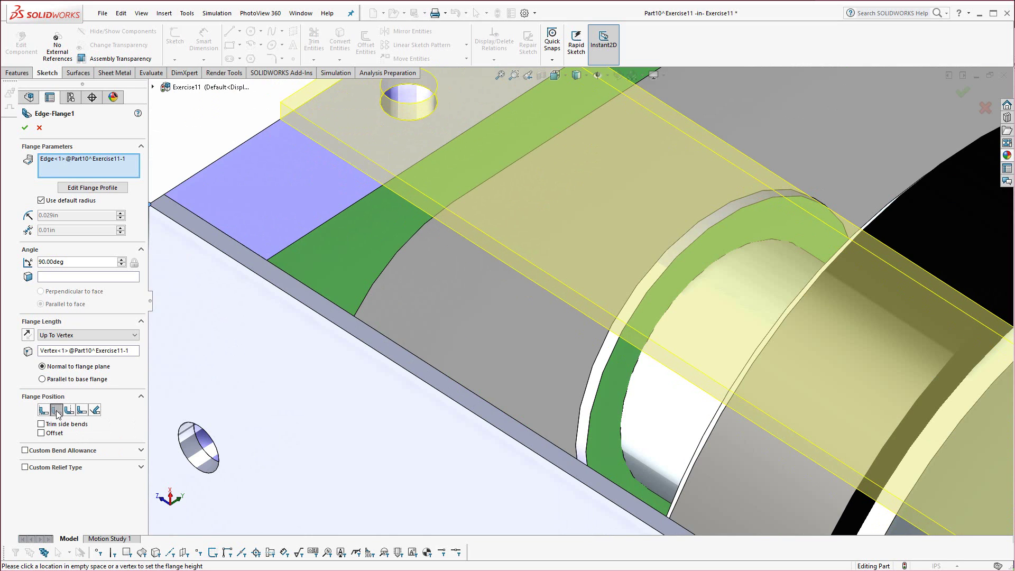
scroll(412, 364, "up", 2)
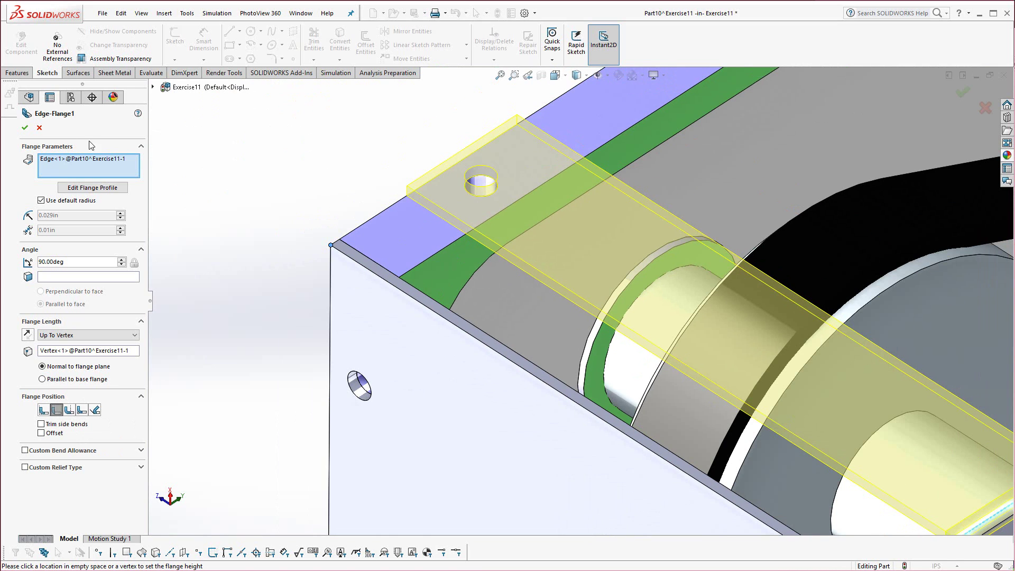
left_click(25, 127)
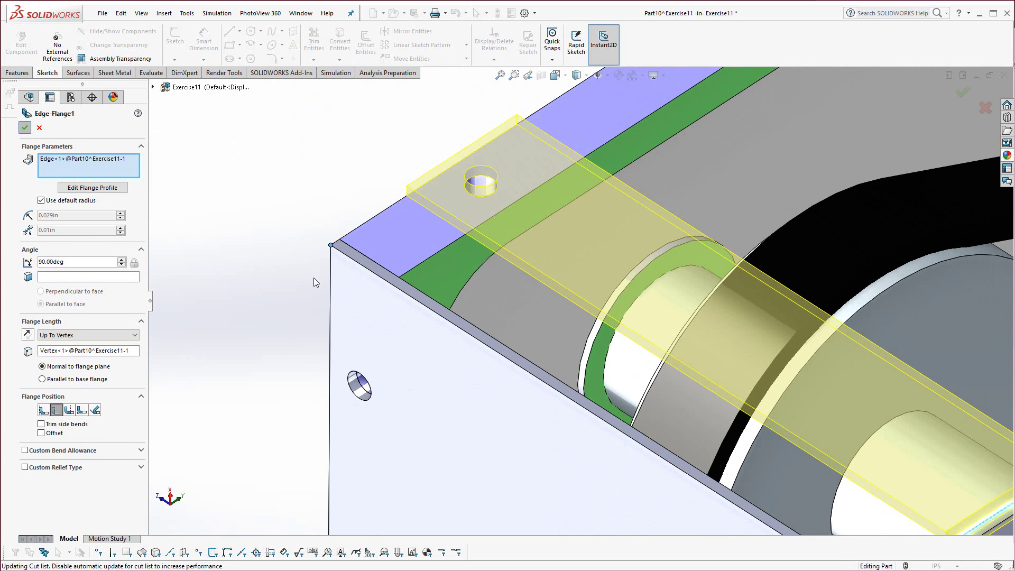
Step: Examine the revised flange tab, the far end of the large side wall and the cover's stepped outer faces
scroll(325, 317, "up", 2)
scroll(420, 375, "up", 2)
scroll(654, 378, "up", 2)
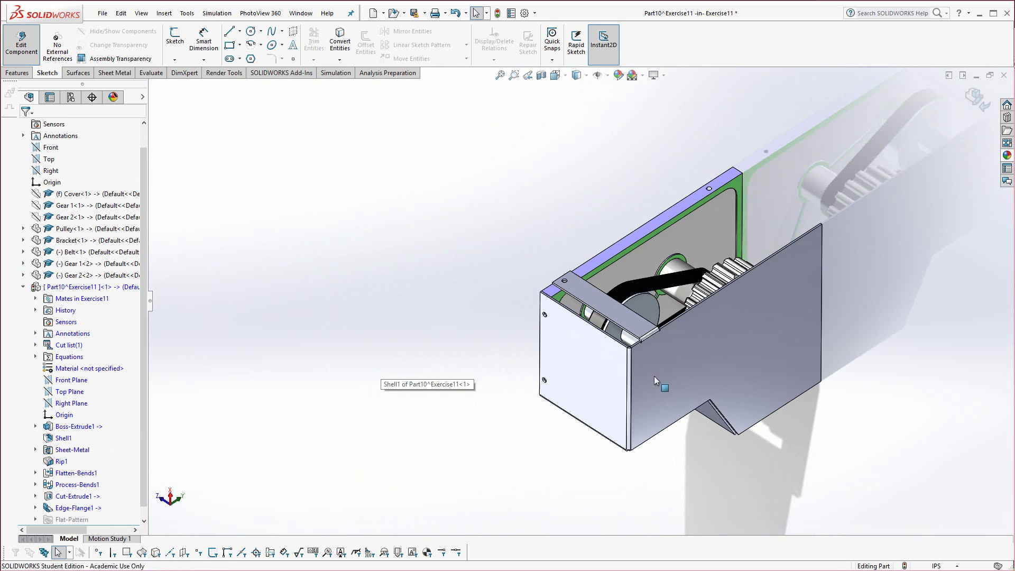
middle_click_drag(780, 270, 787, 254)
scroll(791, 250, "down", 2)
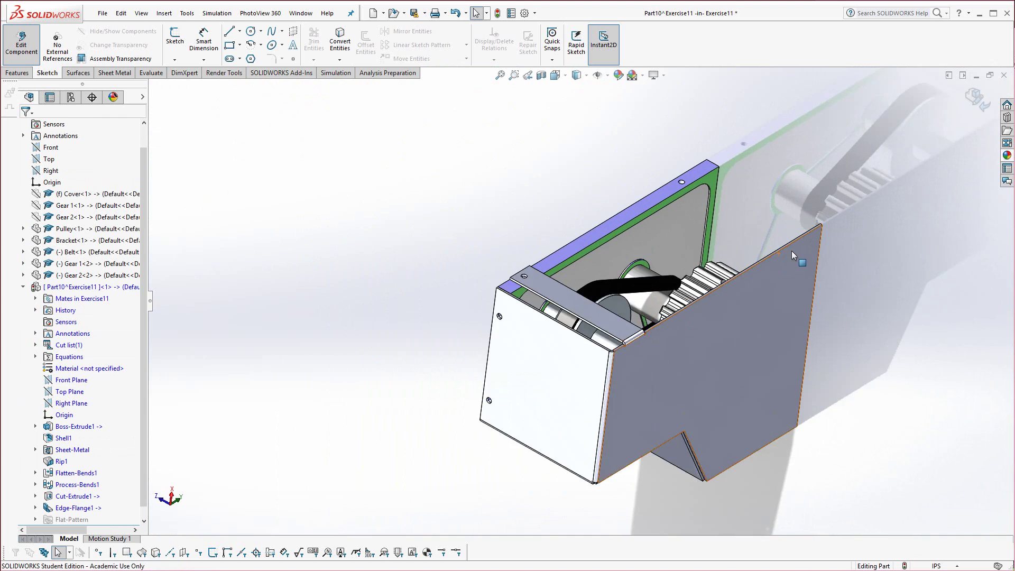
scroll(791, 250, "down", 3)
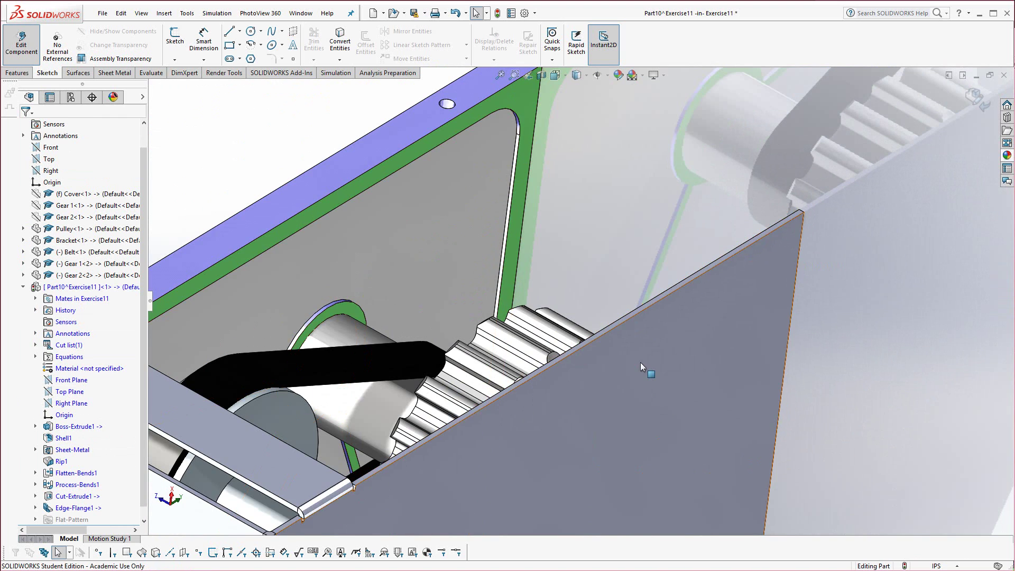
scroll(640, 363, "up", 6)
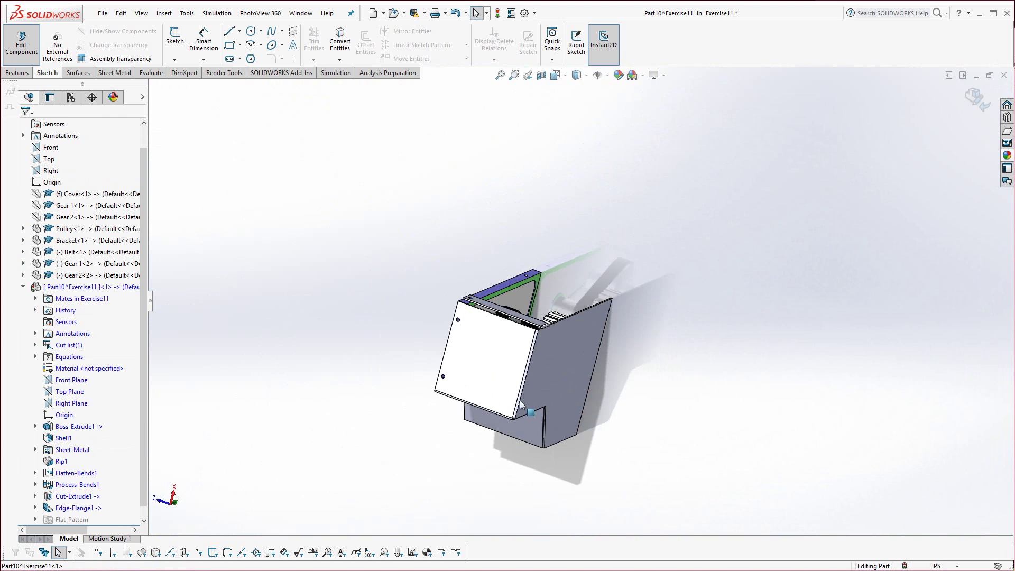
middle_click_drag(520, 404, 536, 287)
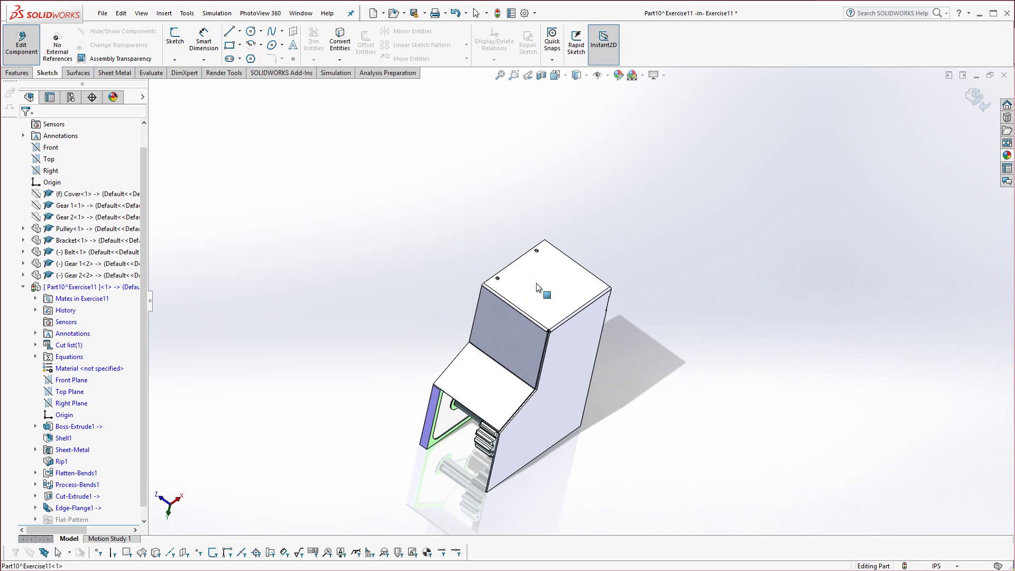
scroll(510, 391, "down", 2)
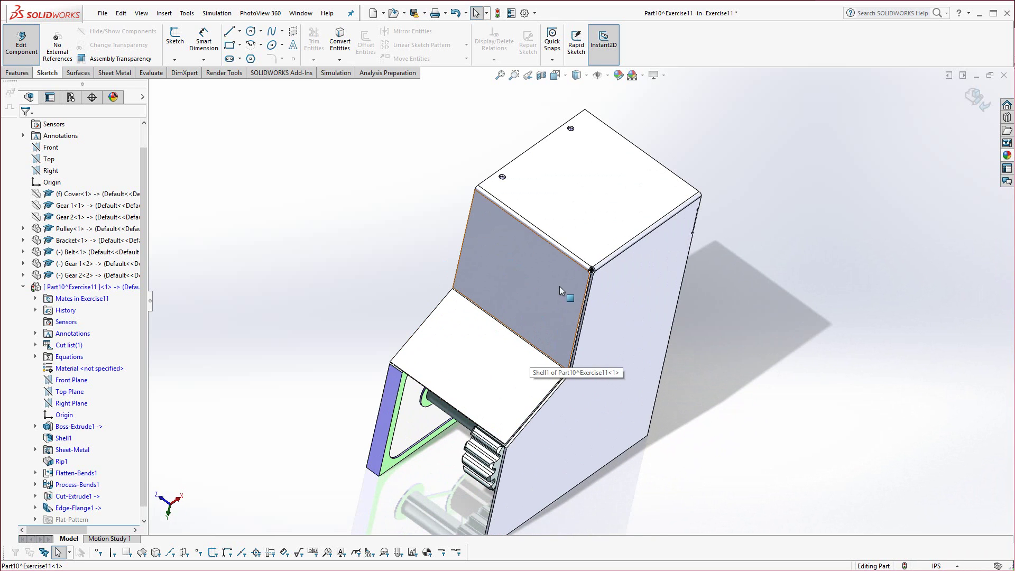
Step: Open the louvers folder within the Design Library's forming tools
left_click(1006, 118)
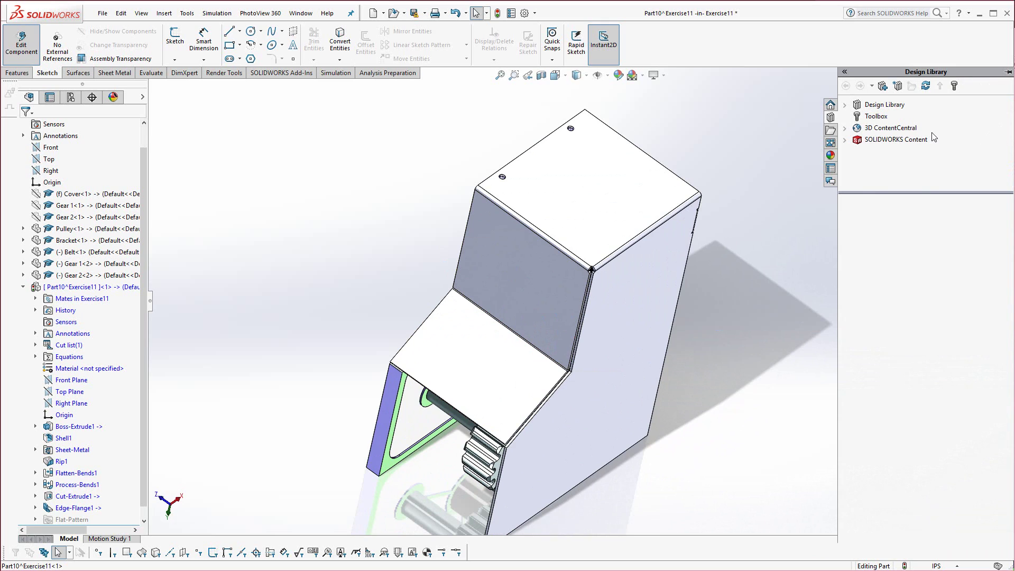
left_click(856, 104)
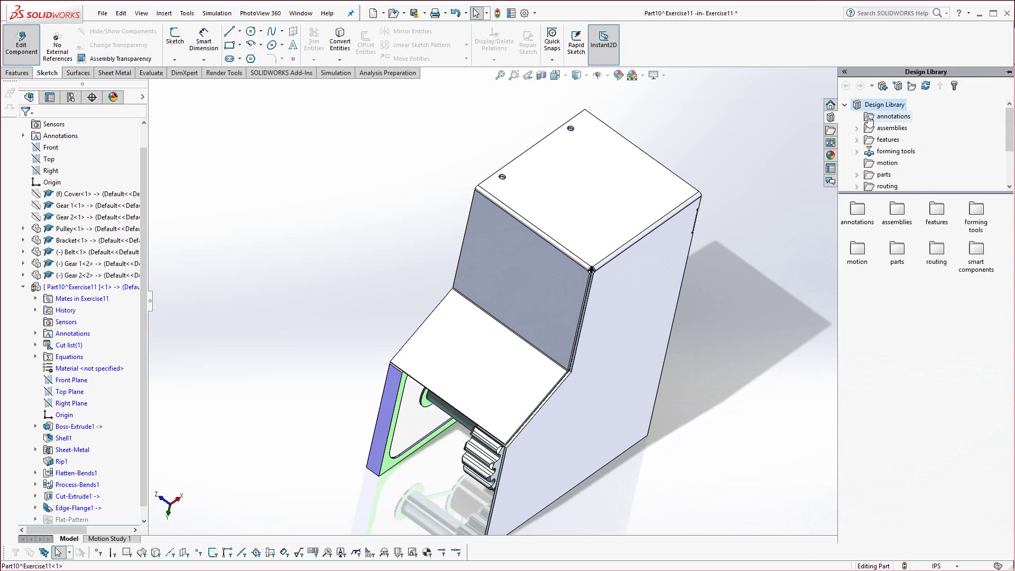
left_click(893, 151)
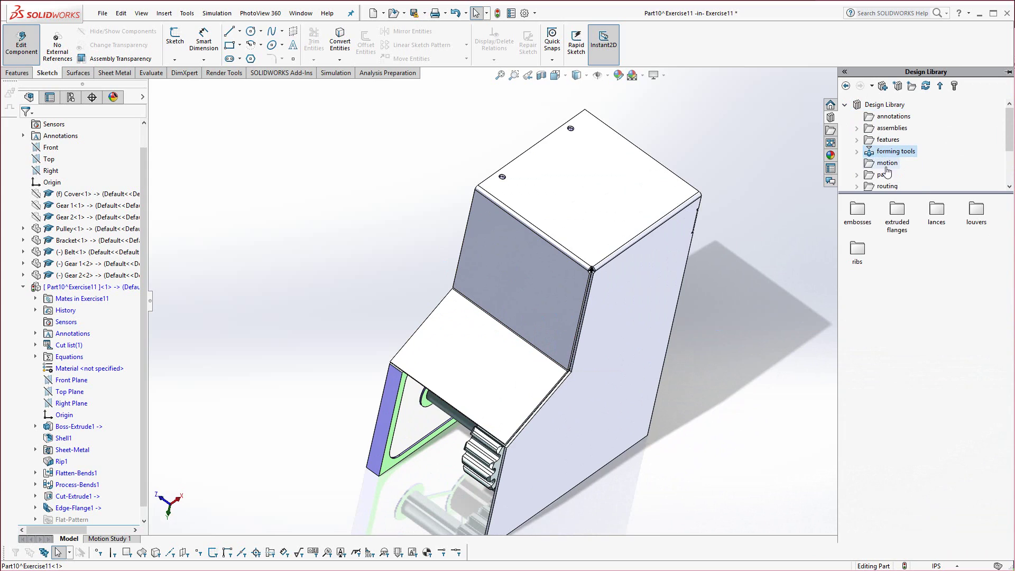
left_click(863, 223)
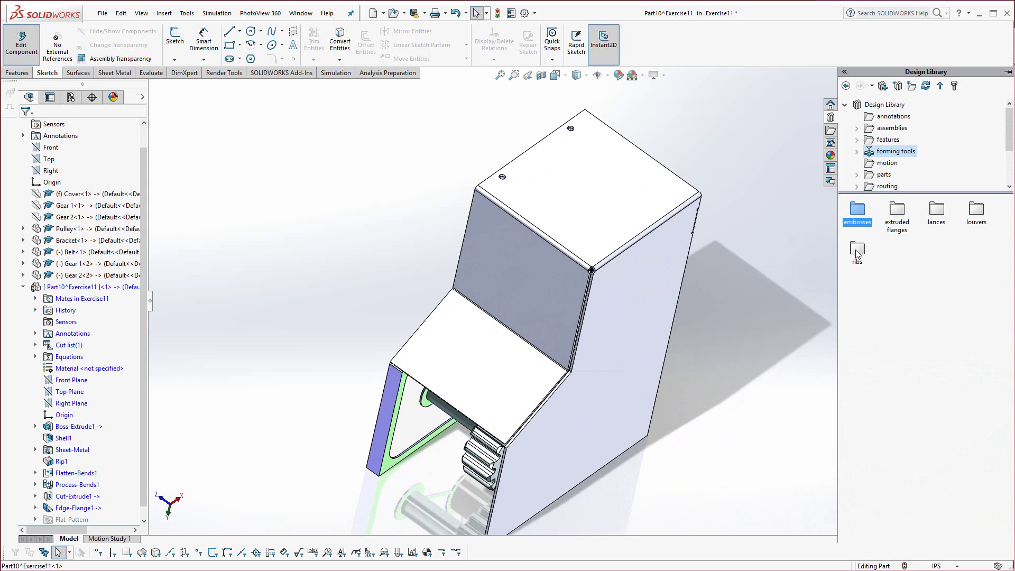
double_click(980, 218)
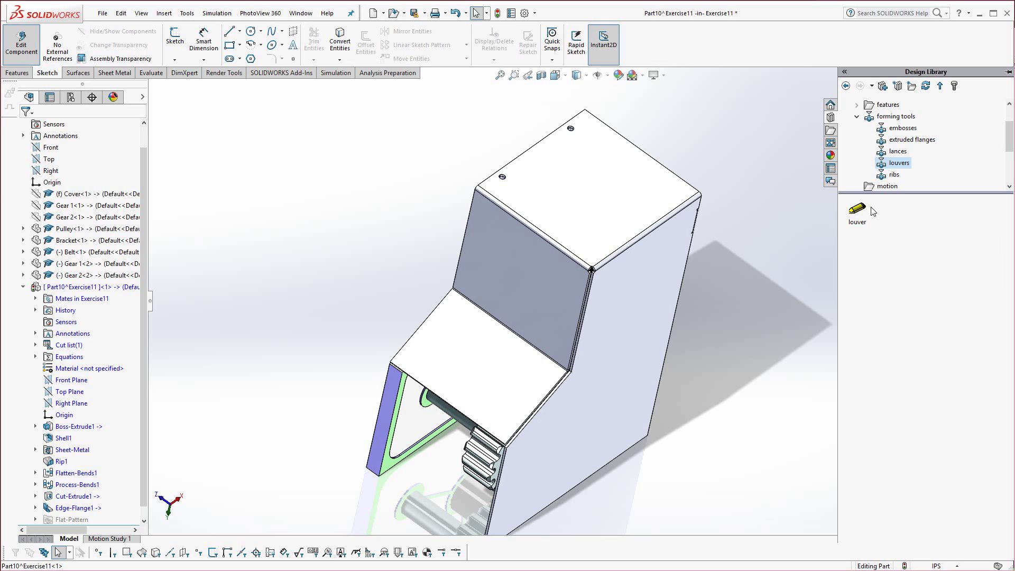
Step: Place the louver forming tool near the middle of the cover's recessed step face, with a 90-degree rotation angle
mouse_move(857, 214)
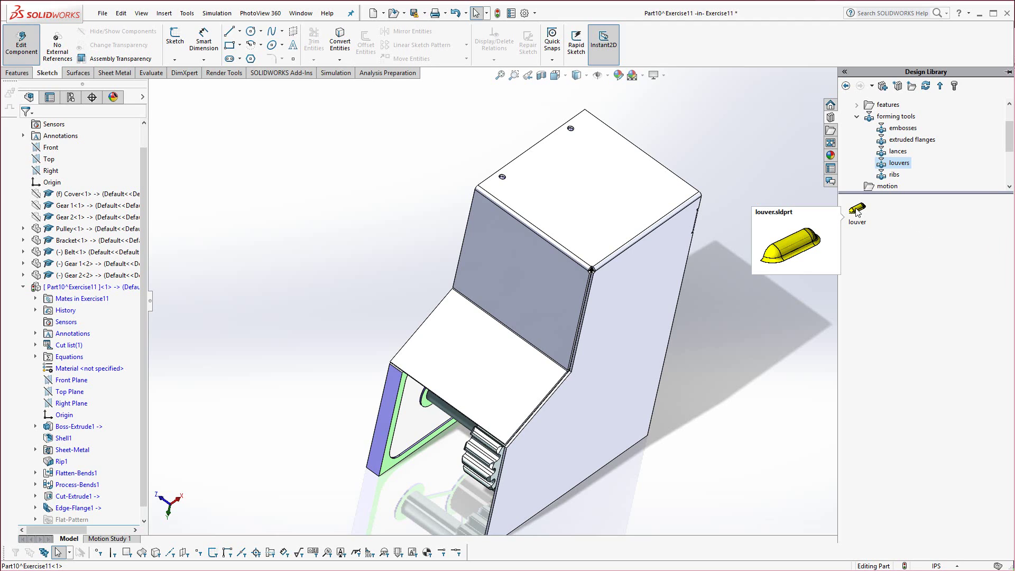
left_click_drag(857, 212, 563, 268)
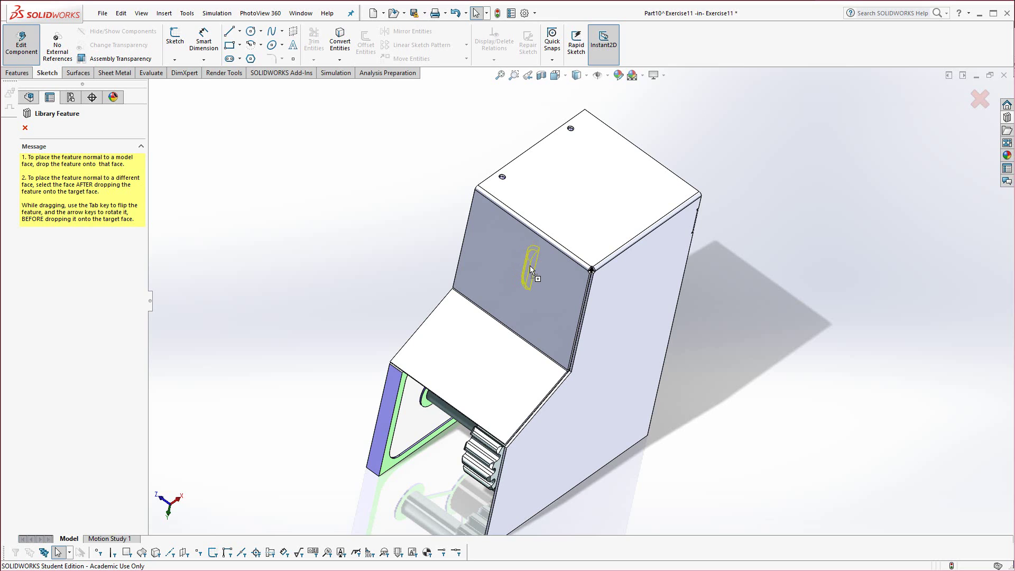
left_click_drag(530, 265, 529, 265)
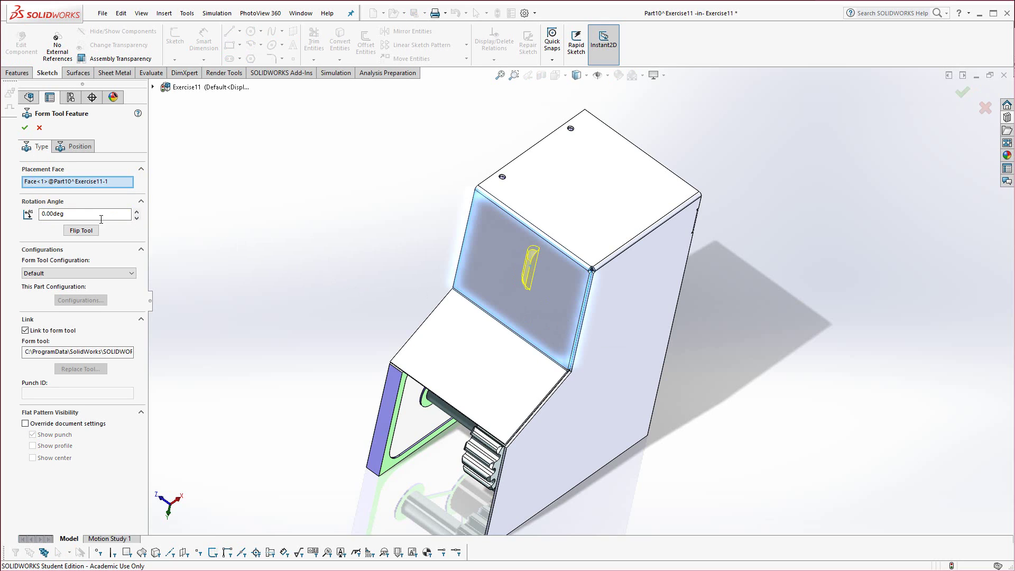
left_click(49, 213)
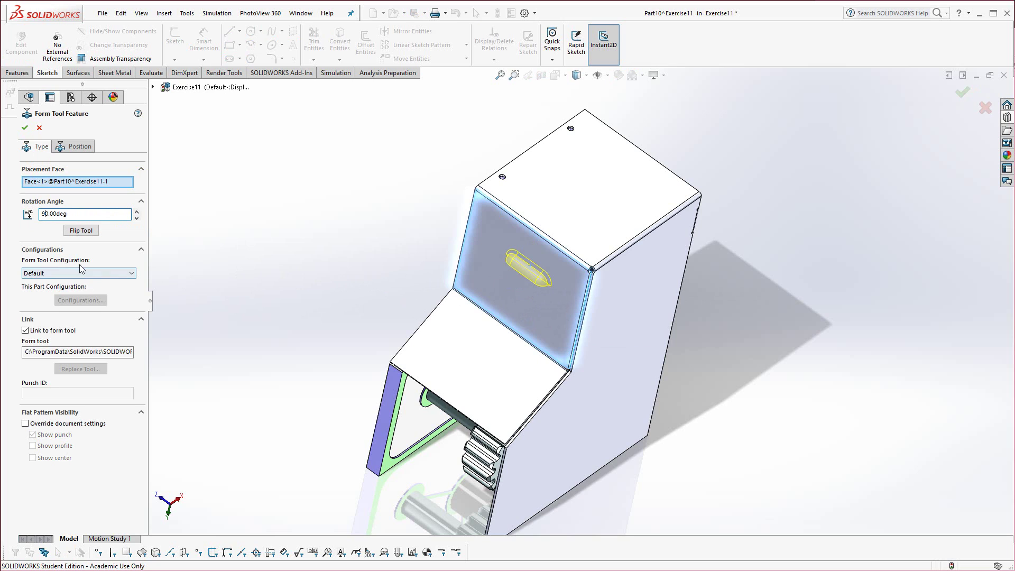
Step: Dimension the louver's centre point 1.50 in from the free side edge of the cover's recessed step face
left_click(66, 148)
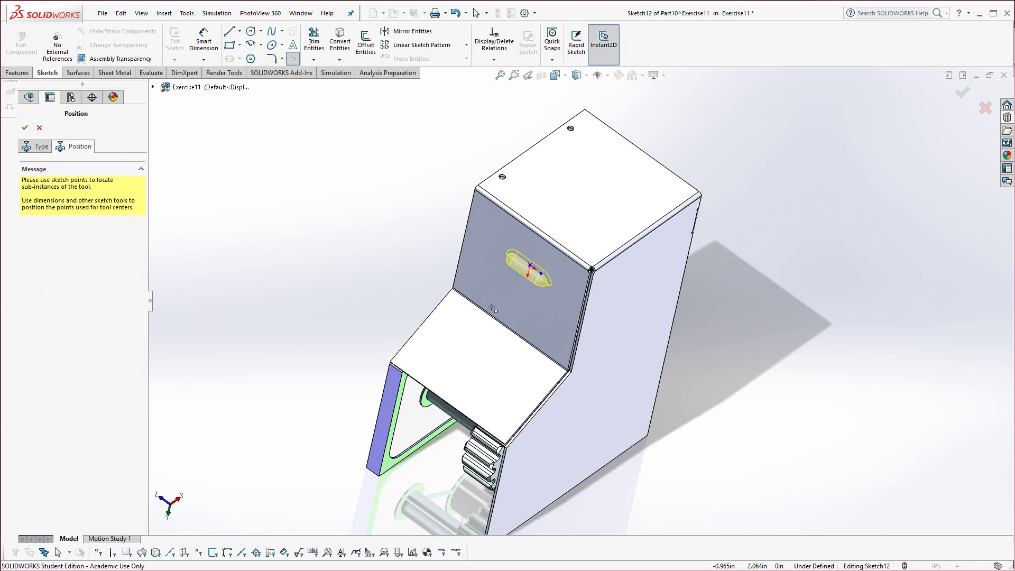
left_click(207, 43)
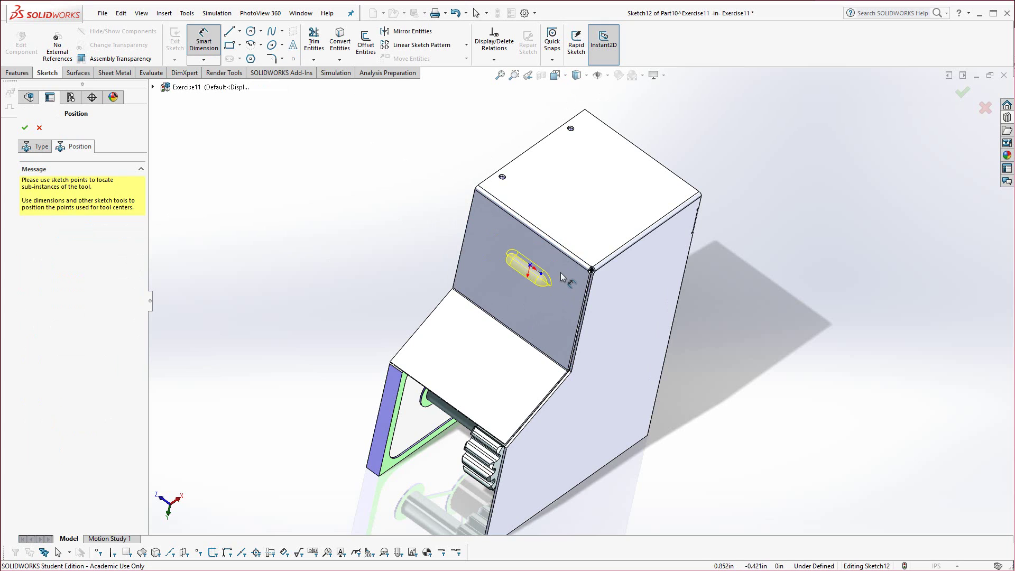
left_click(530, 266)
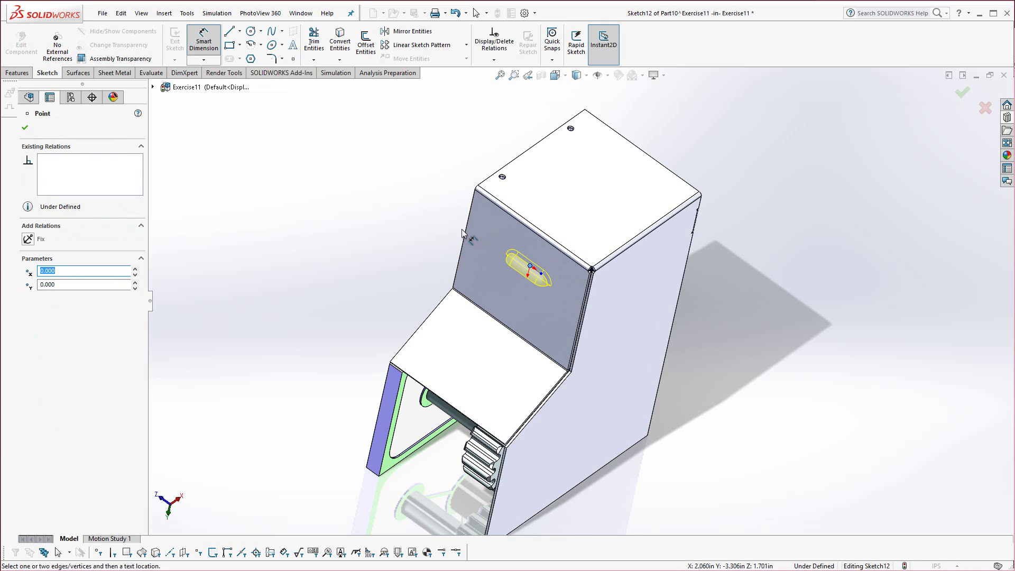
left_click(465, 233)
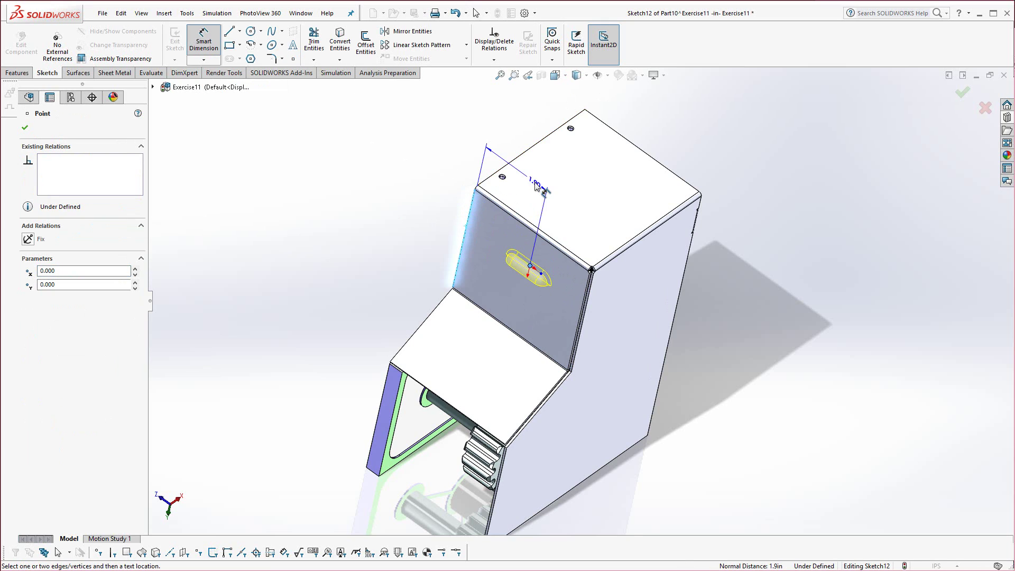
left_click(565, 197)
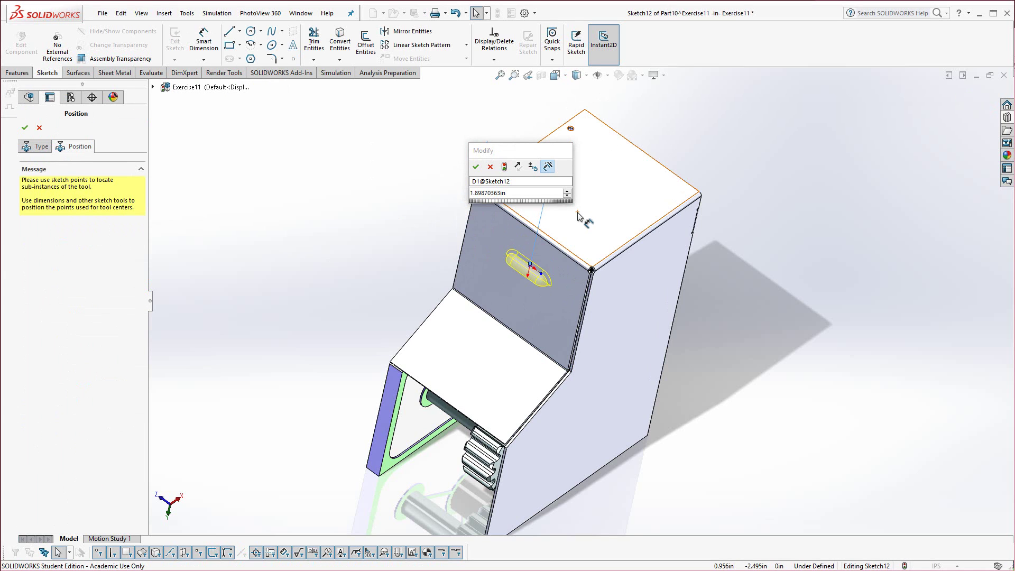
left_click(496, 193)
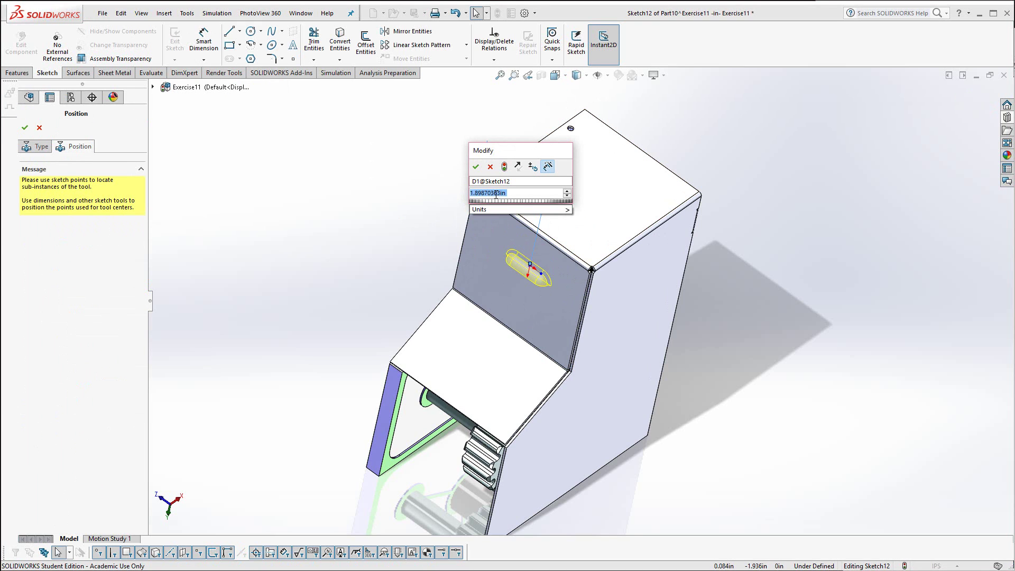
type("1.50")
key("Return")
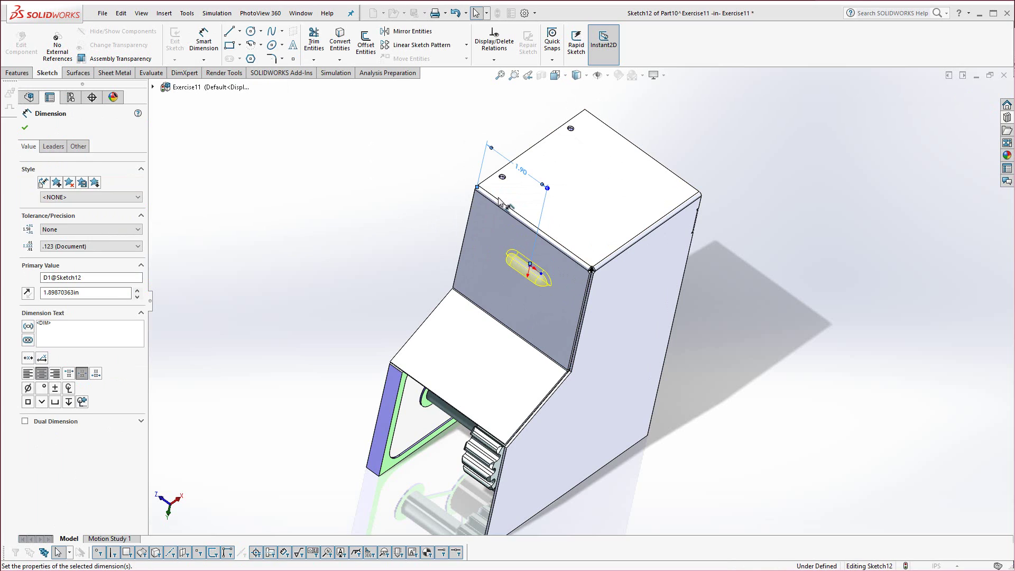
left_click(369, 232)
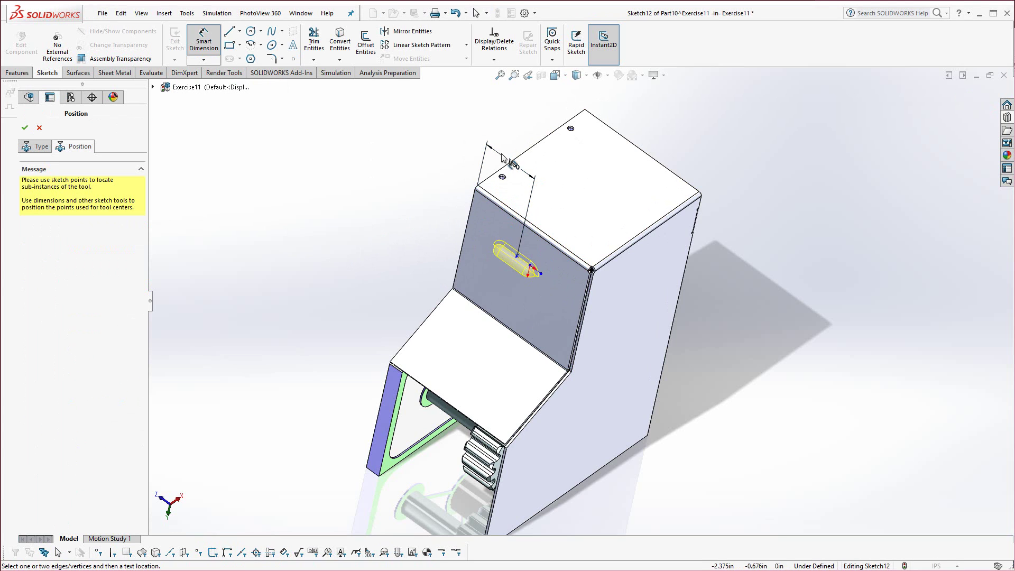
Step: Set the louver's distance from the free side edge to 1.75 in and finish the form tool feature
double_click(516, 168)
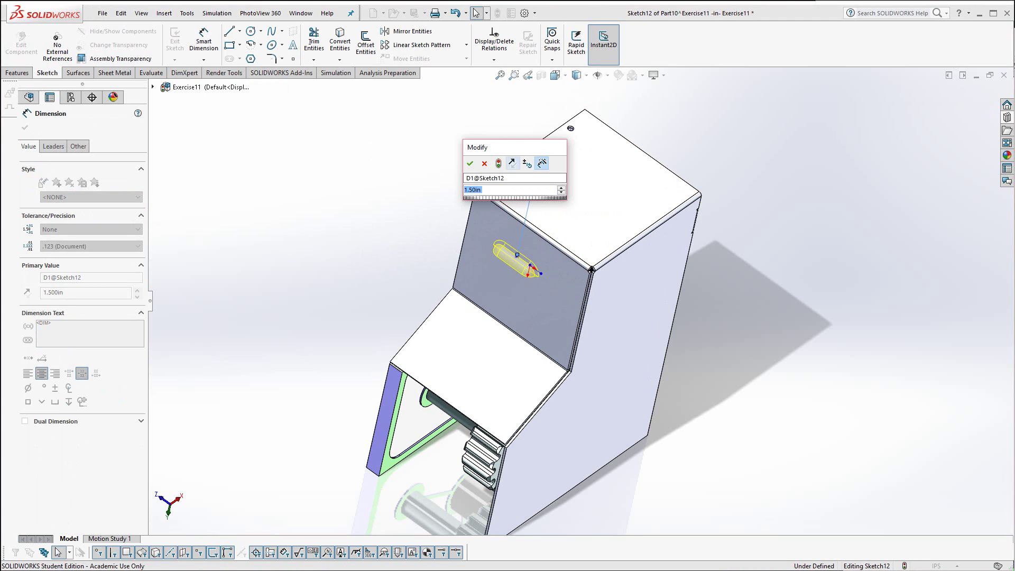
type("1.75")
key("Return")
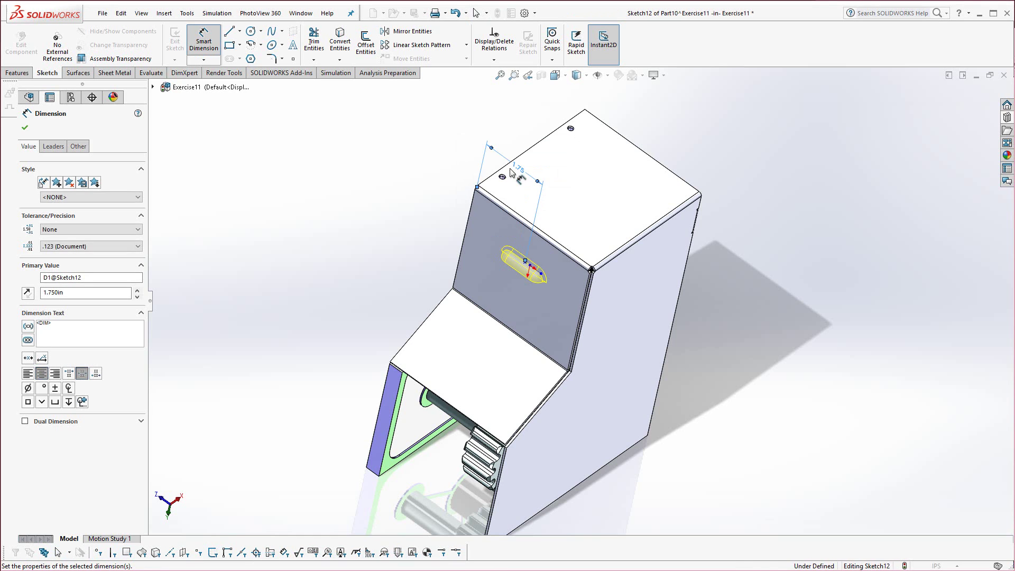
left_click(324, 217)
middle_click_drag(348, 317, 337, 267)
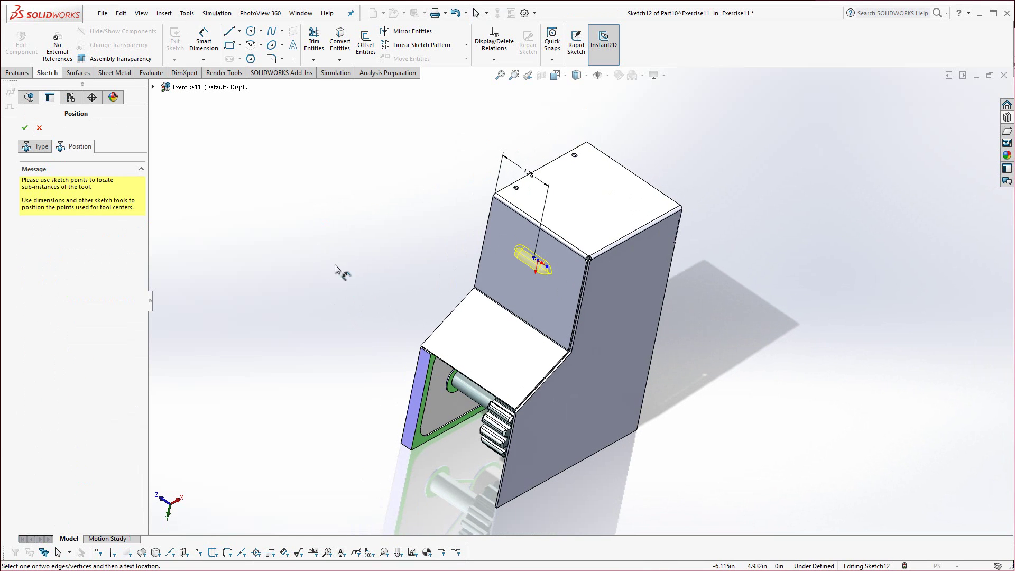
left_click(25, 129)
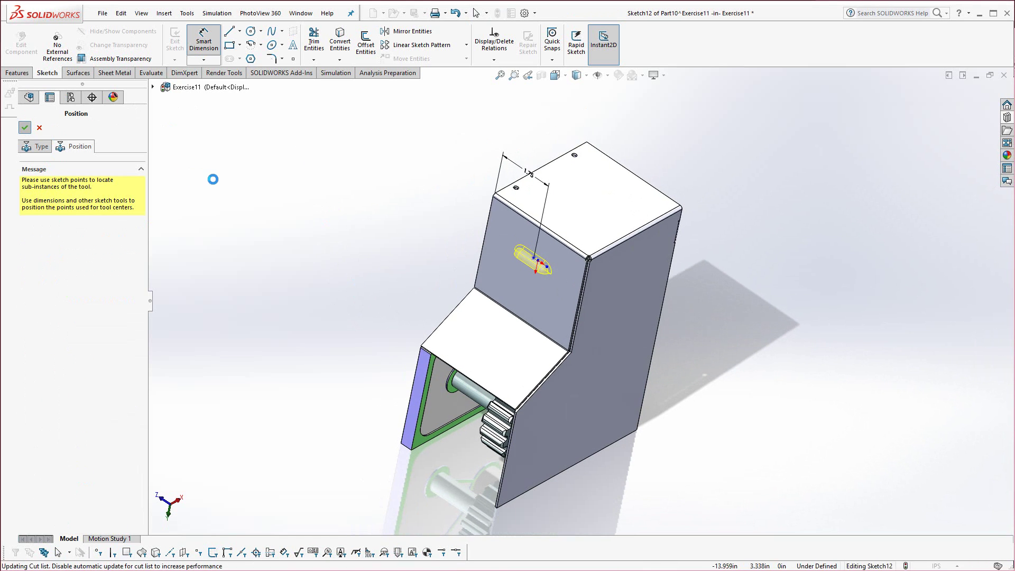
Step: Set up a linear pattern of the louver, using the step face's free side edge as Direction 1
middle_click_drag(375, 313, 528, 227)
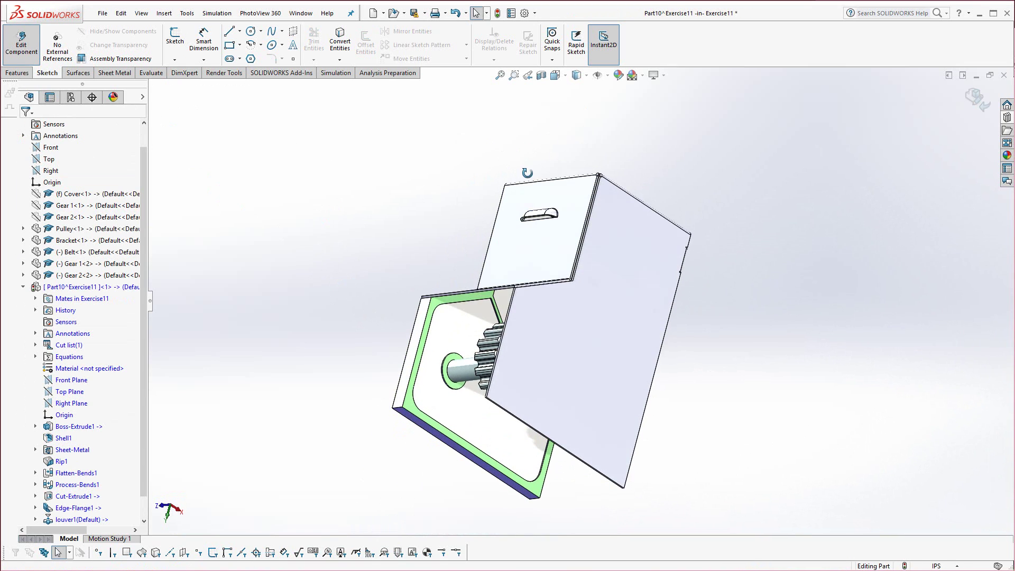
scroll(529, 227, "down", 6)
middle_click_drag(674, 311, 608, 280)
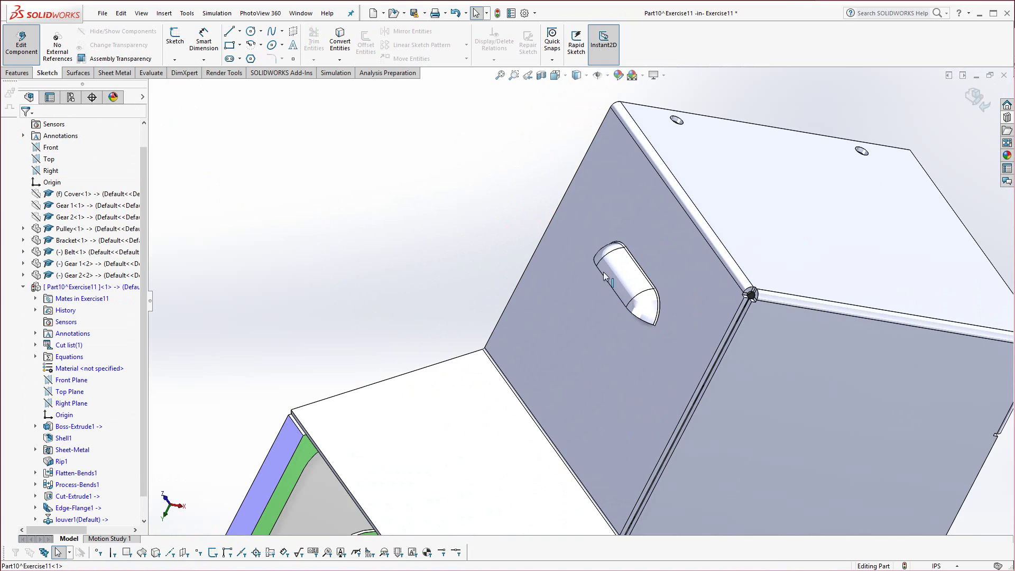
left_click(618, 274)
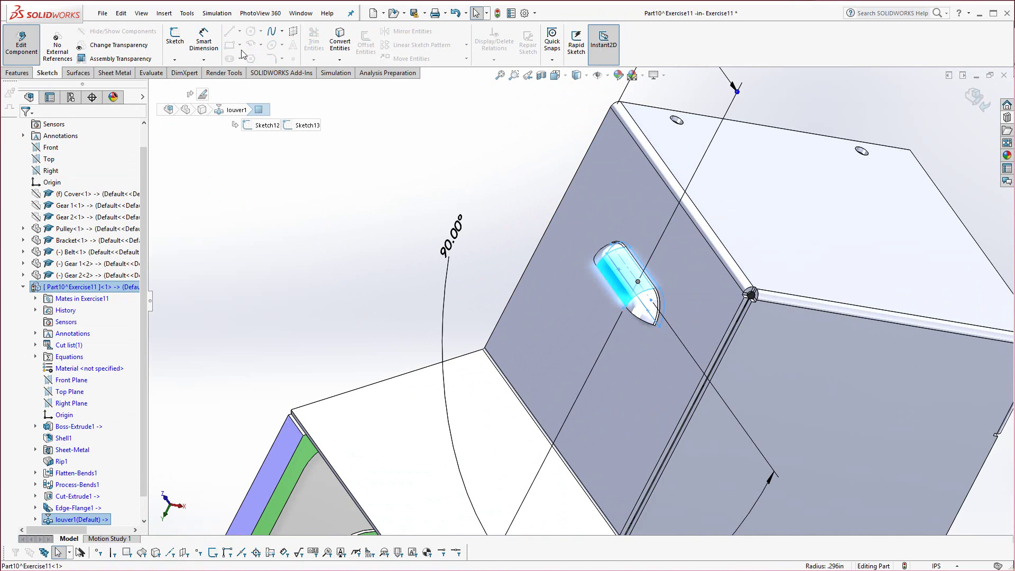
left_click(17, 73)
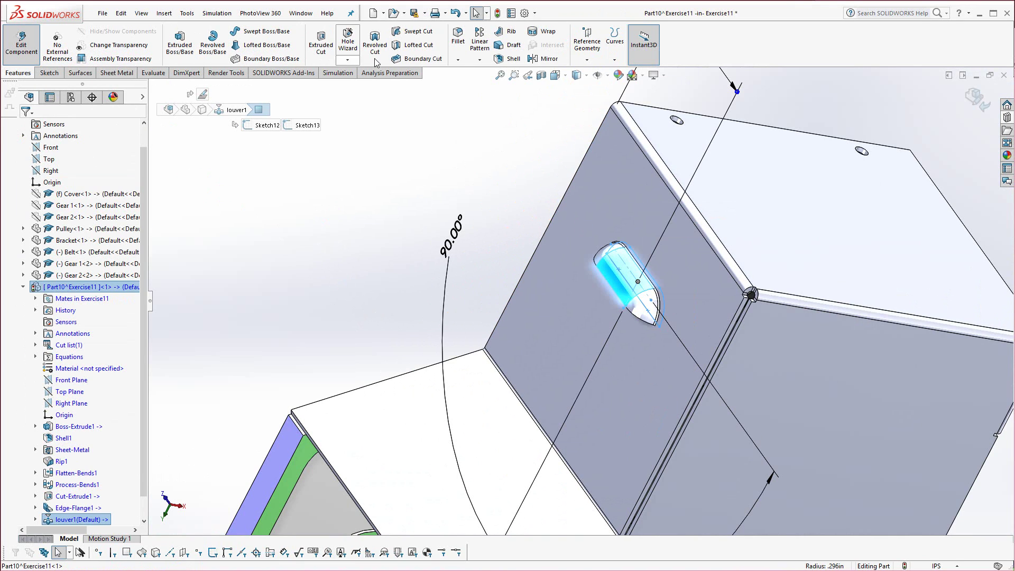
left_click(478, 42)
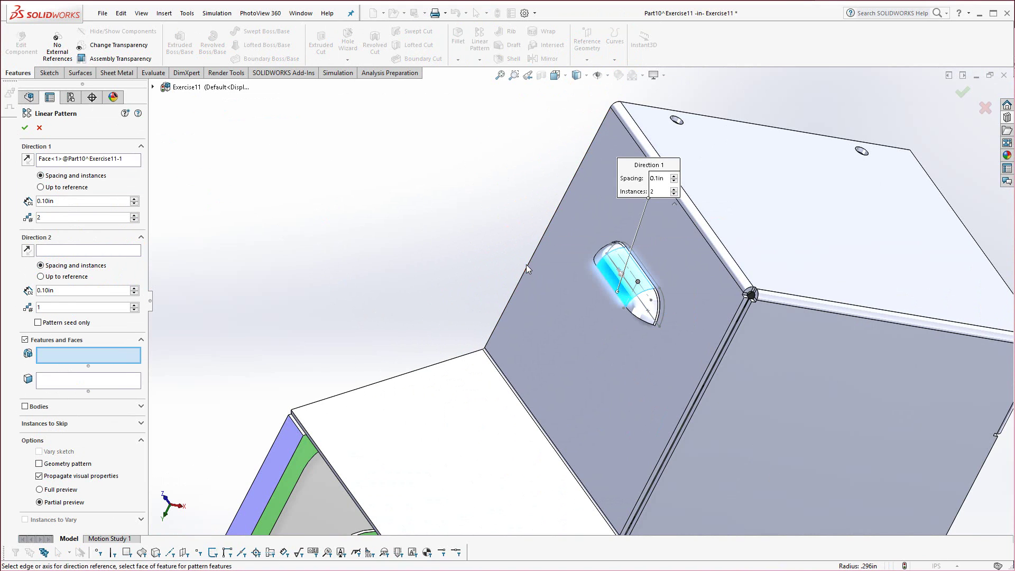
left_click(62, 159)
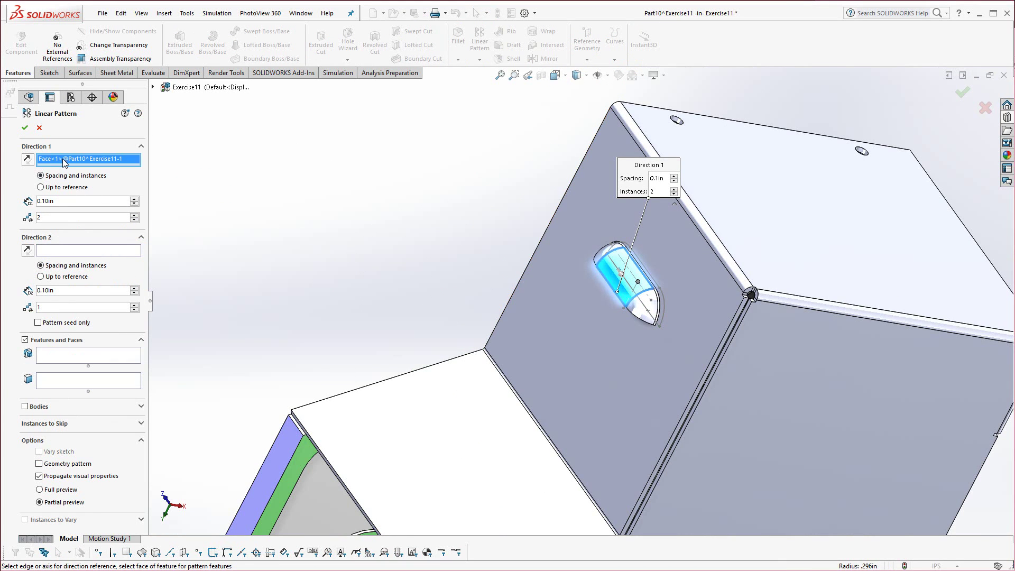
right_click(68, 160)
left_click(103, 166)
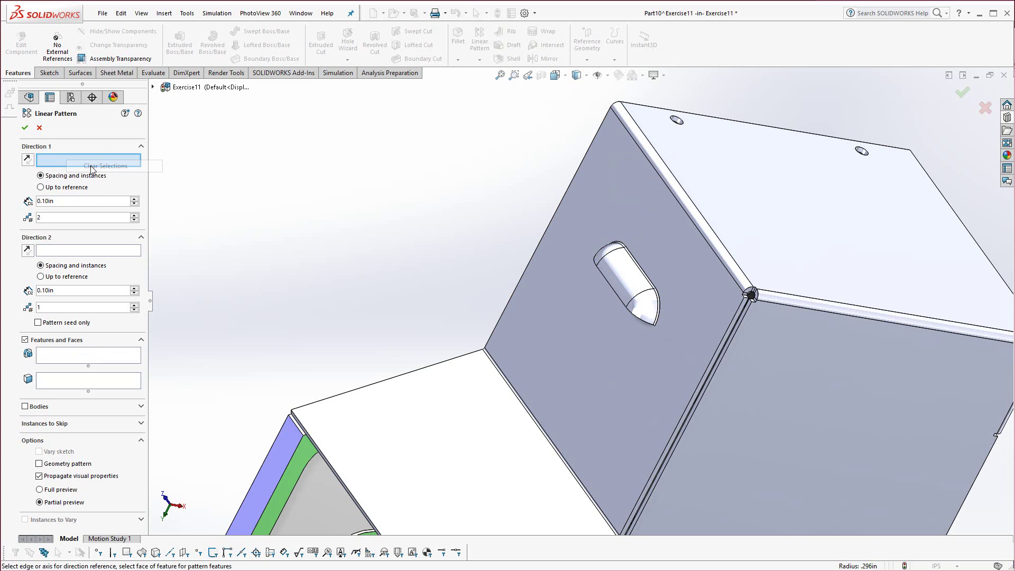
left_click(531, 255)
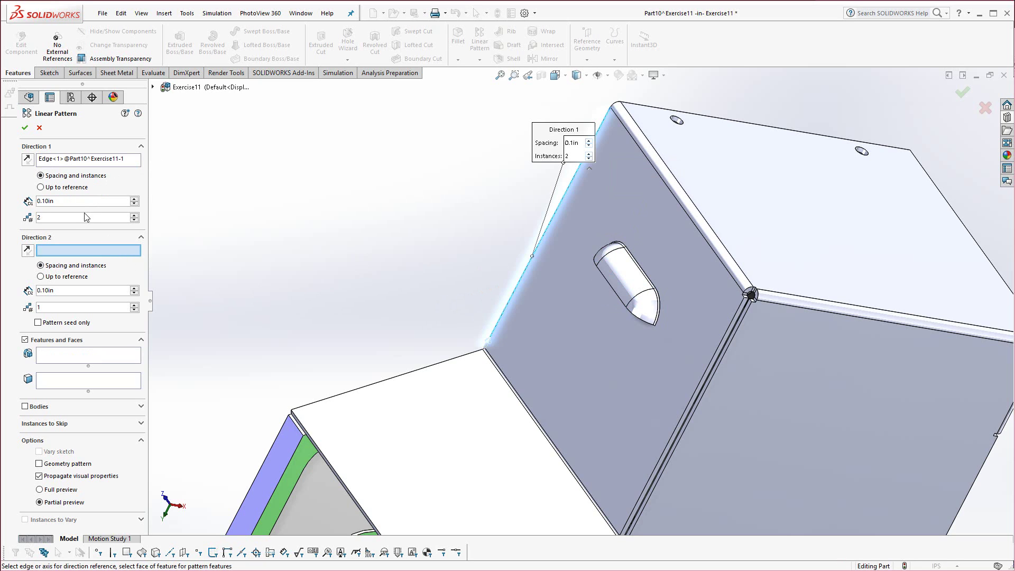
left_click(70, 354)
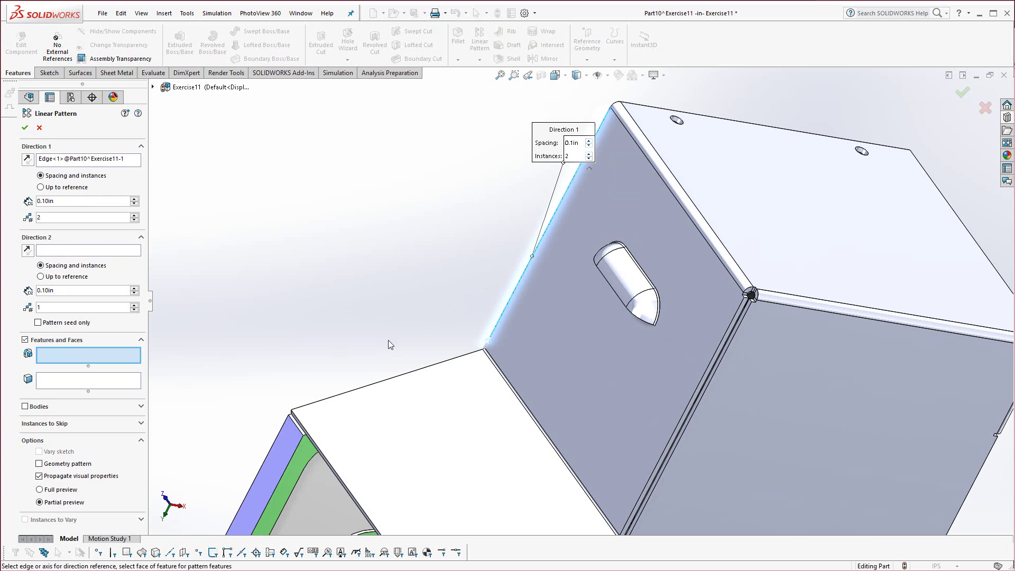
left_click(624, 277)
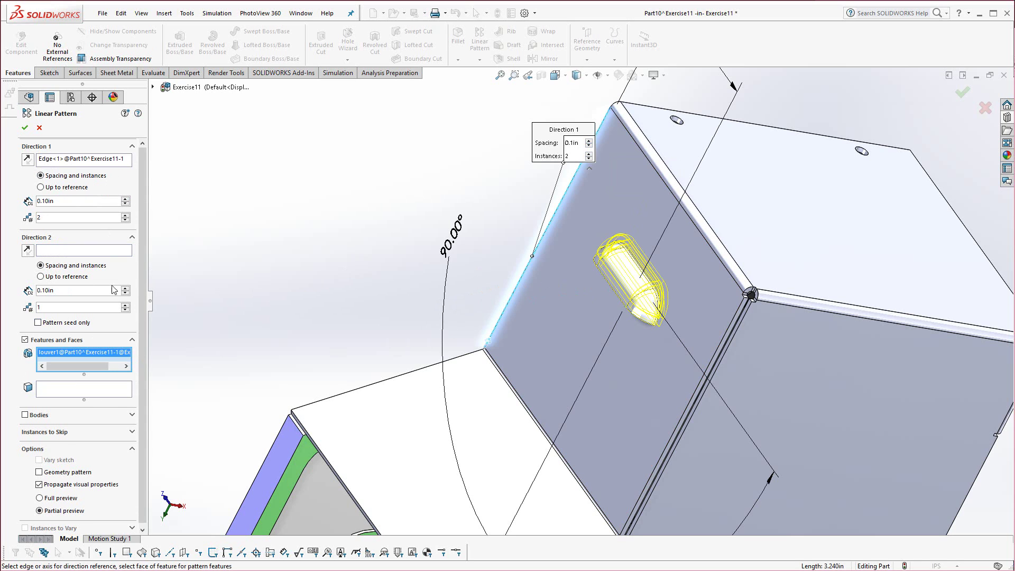
Step: Pattern the louver with 0.60 in spacing and 3 instances, reversing the direction so the copies run toward the sloped face
left_click(125, 199)
left_click(125, 200)
left_click(124, 200)
left_click(125, 200)
left_click(125, 199)
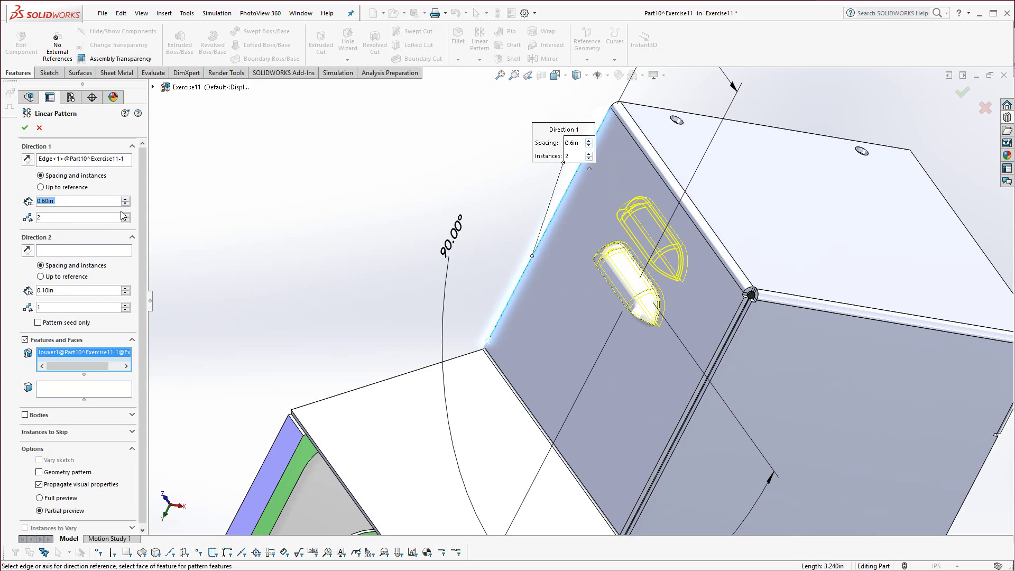
left_click(126, 215)
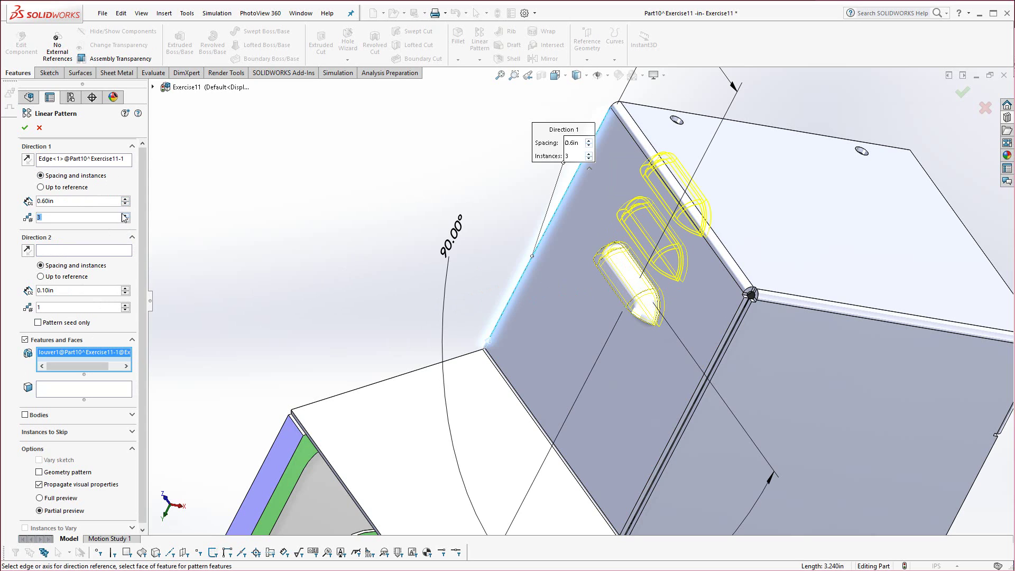
left_click(27, 158)
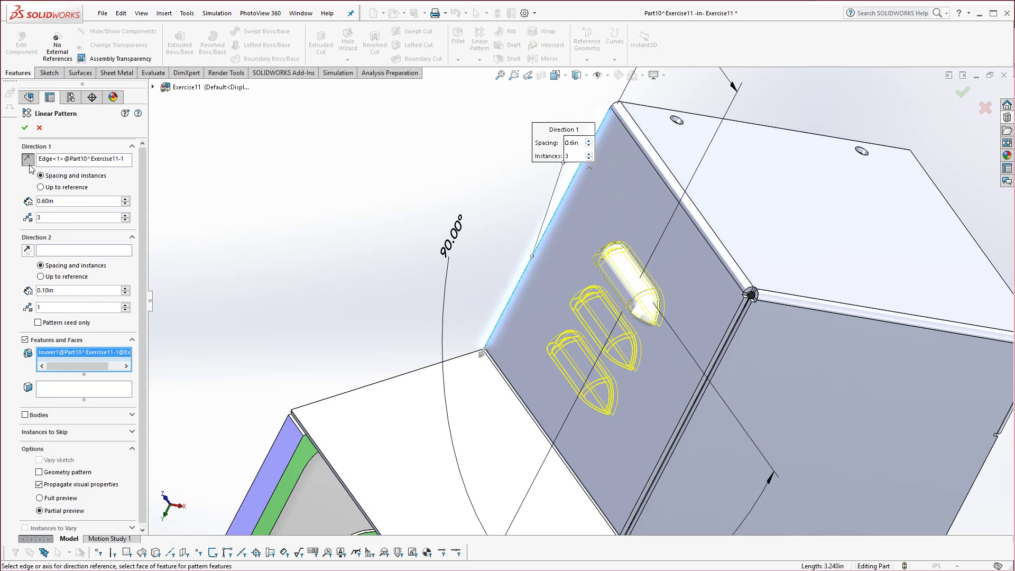
left_click(24, 127)
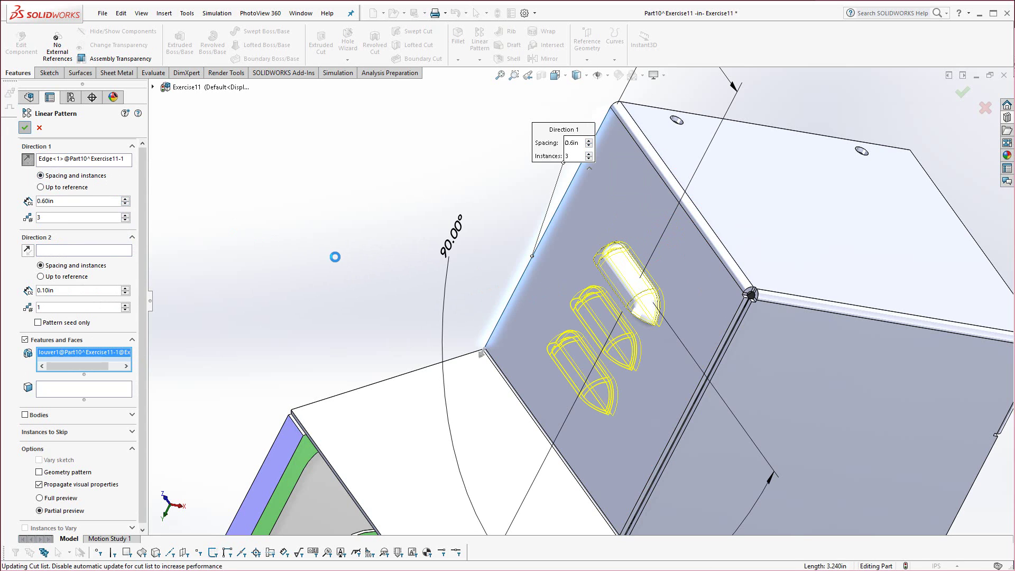
Step: Open the sheet metal cover part from the assembly in its own window
scroll(335, 257, "up", 5)
middle_click_drag(370, 296, 713, 487)
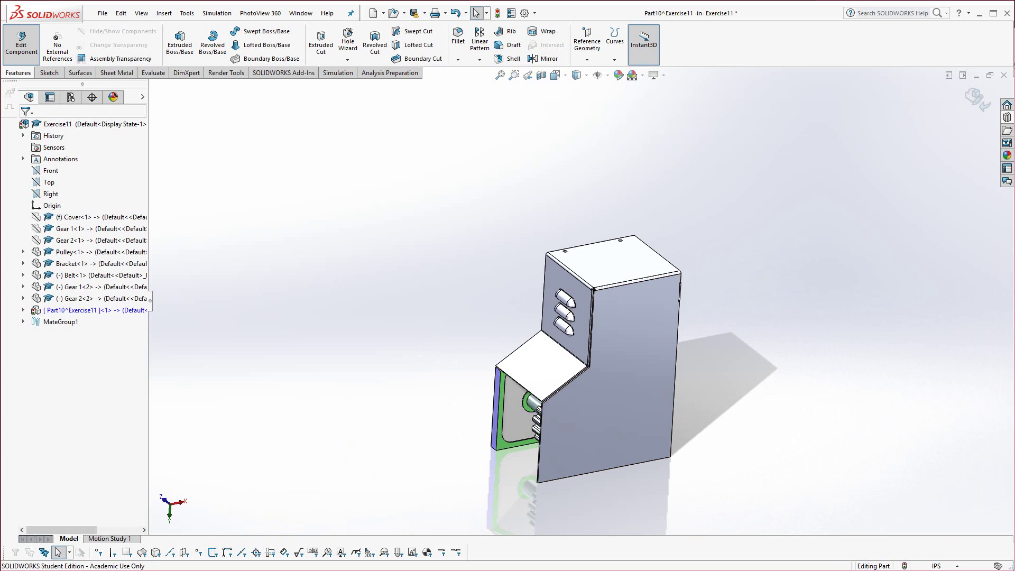
scroll(933, 517, "down", 2)
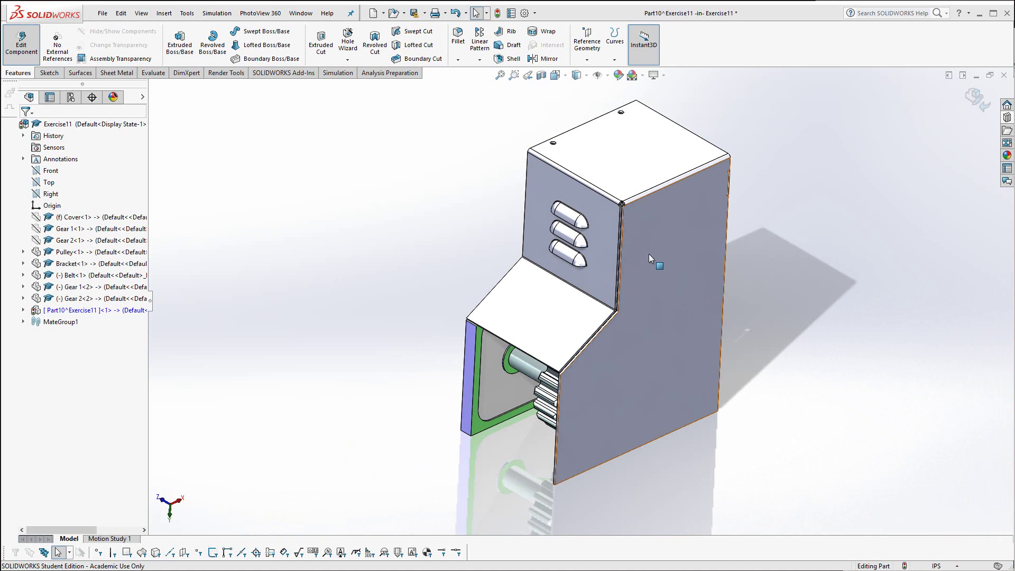
left_click(674, 235)
right_click(675, 234)
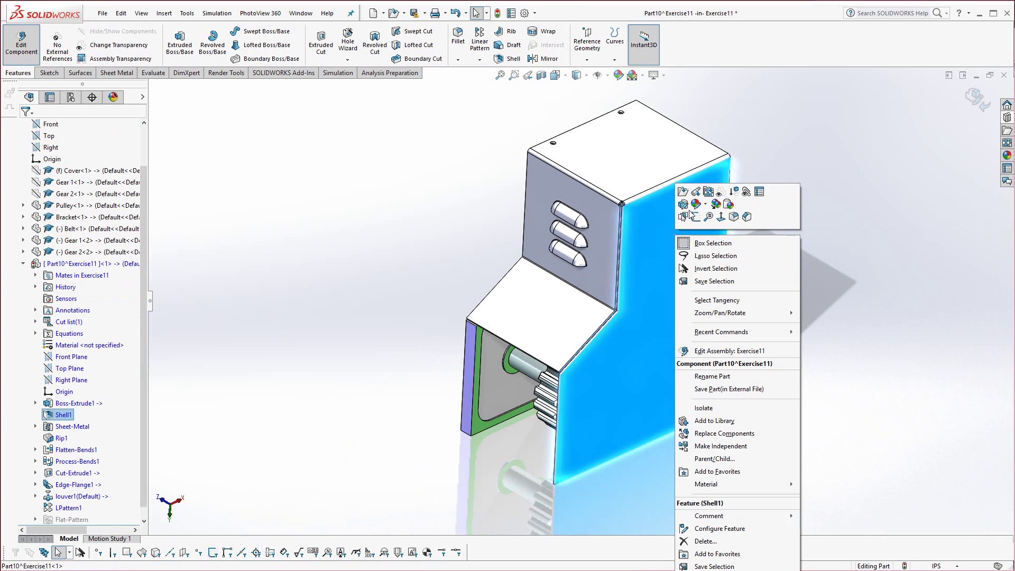
left_click(681, 192)
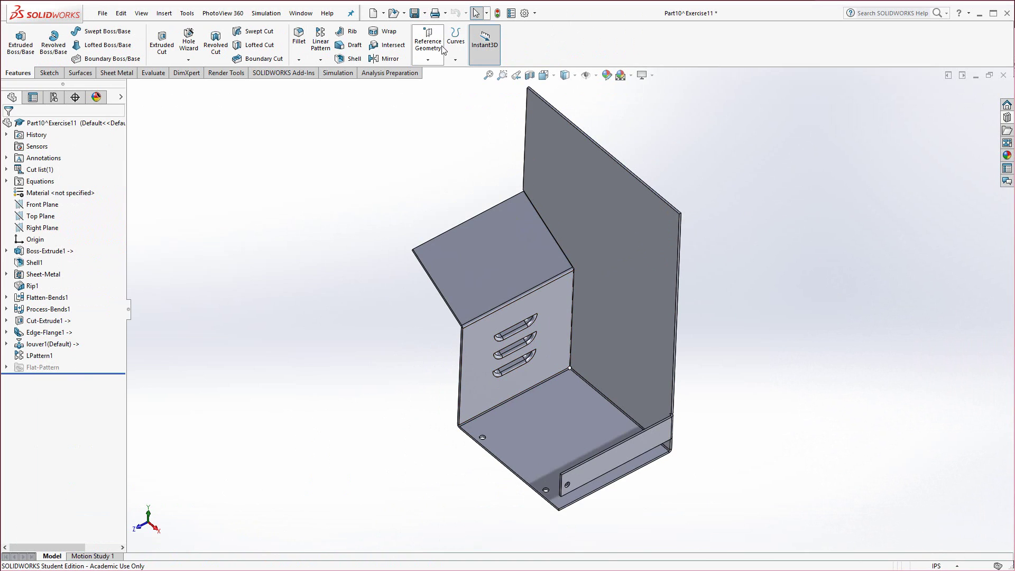
Step: Flatten the sheet metal cover to examine its flat pattern and return it to the folded state
left_click(127, 74)
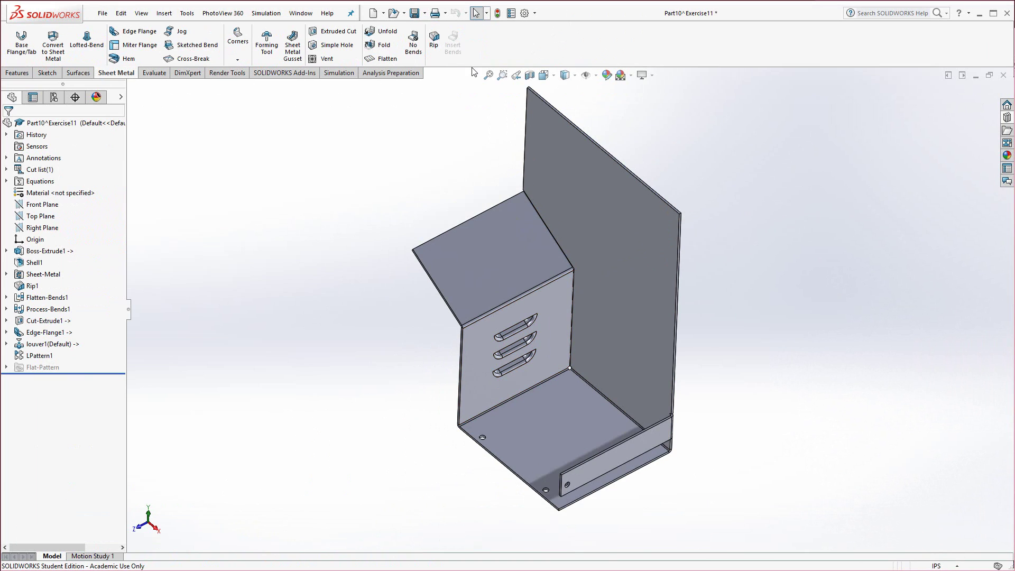
left_click(382, 59)
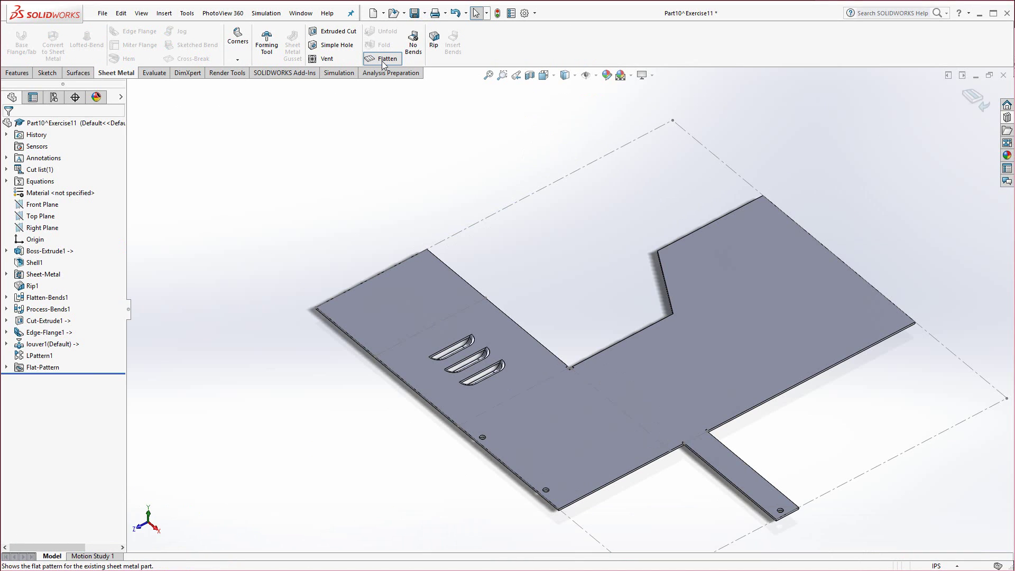
left_click(381, 59)
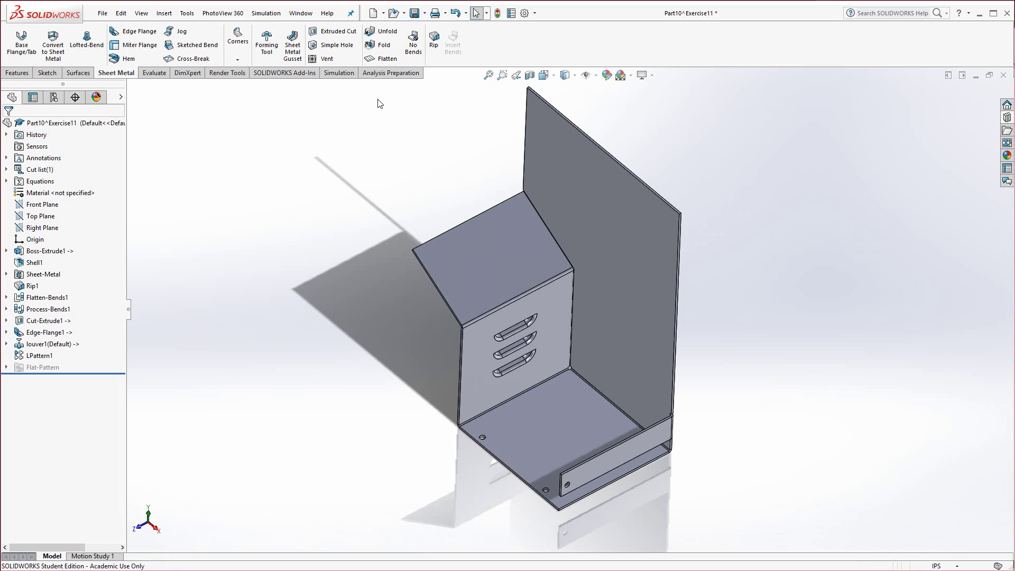
Step: Try to make a drawing from the sheet metal cover part, saving the part before a second attempt
left_click(102, 13)
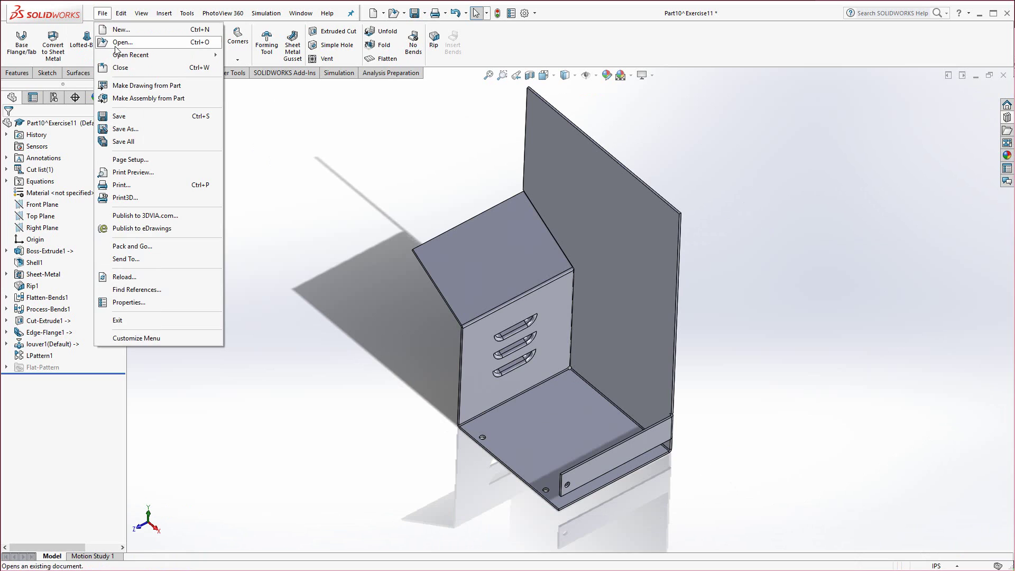
left_click(129, 86)
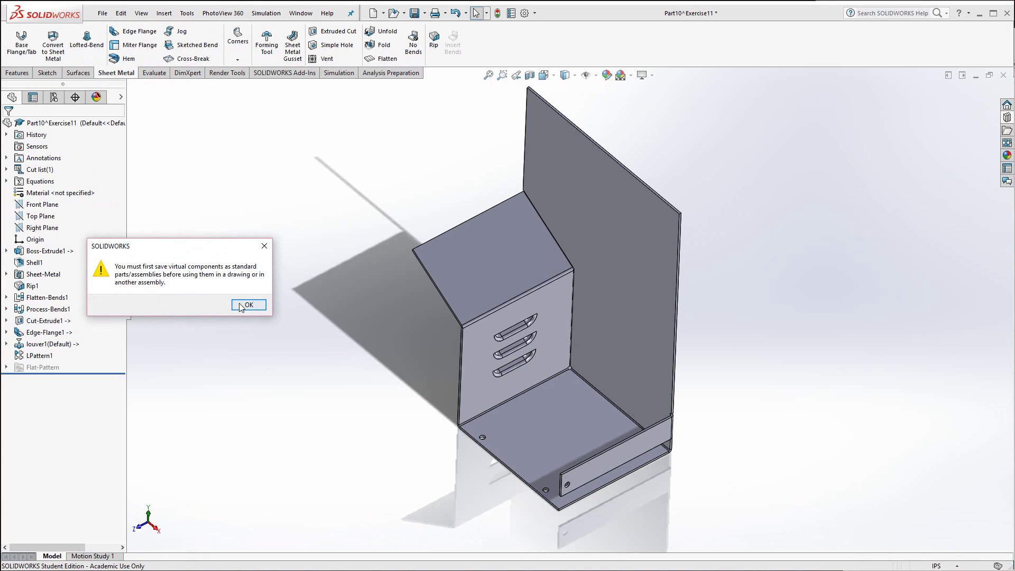
left_click(246, 304)
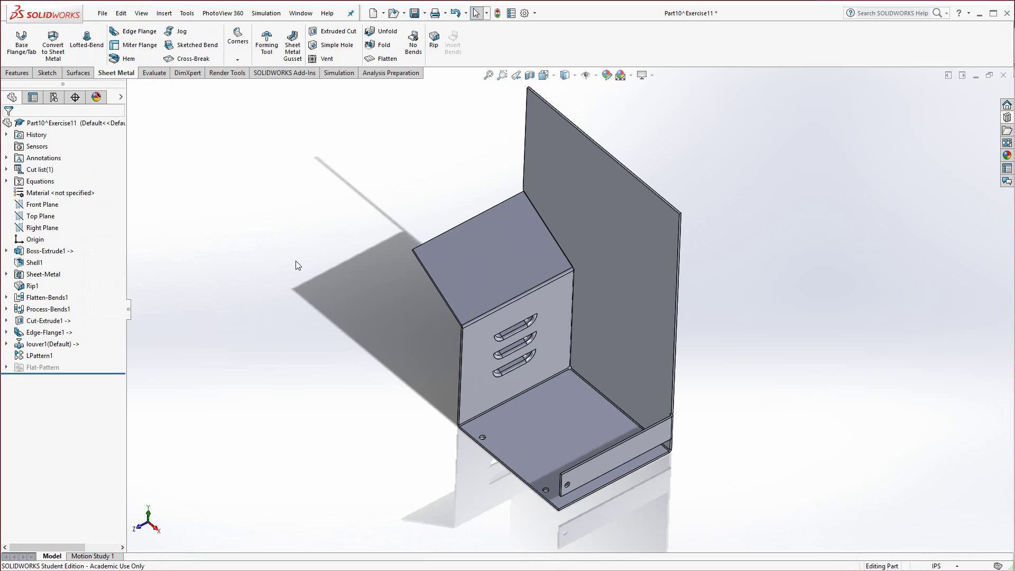
left_click(415, 13)
left_click(102, 12)
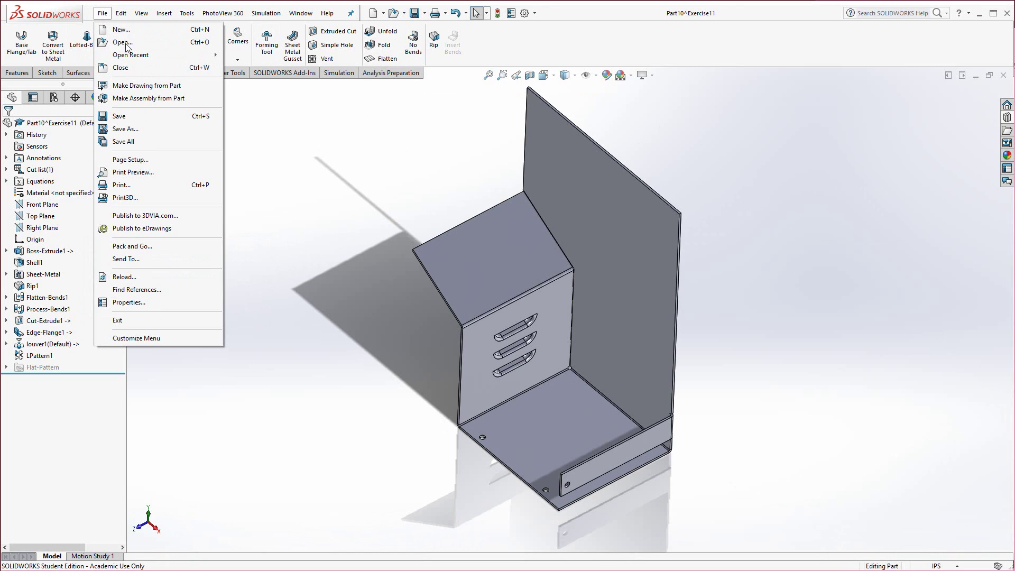
left_click(138, 86)
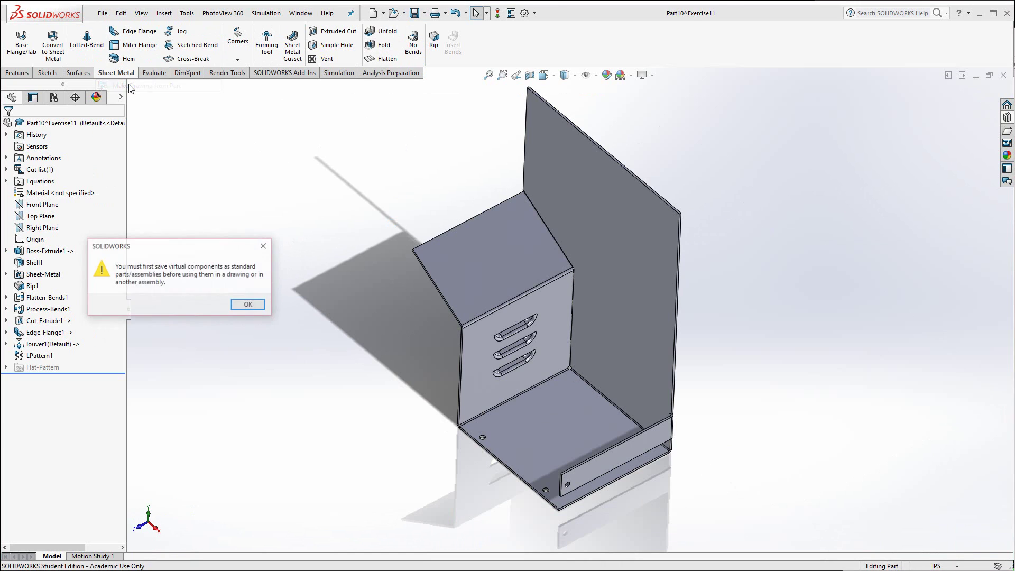
left_click(247, 306)
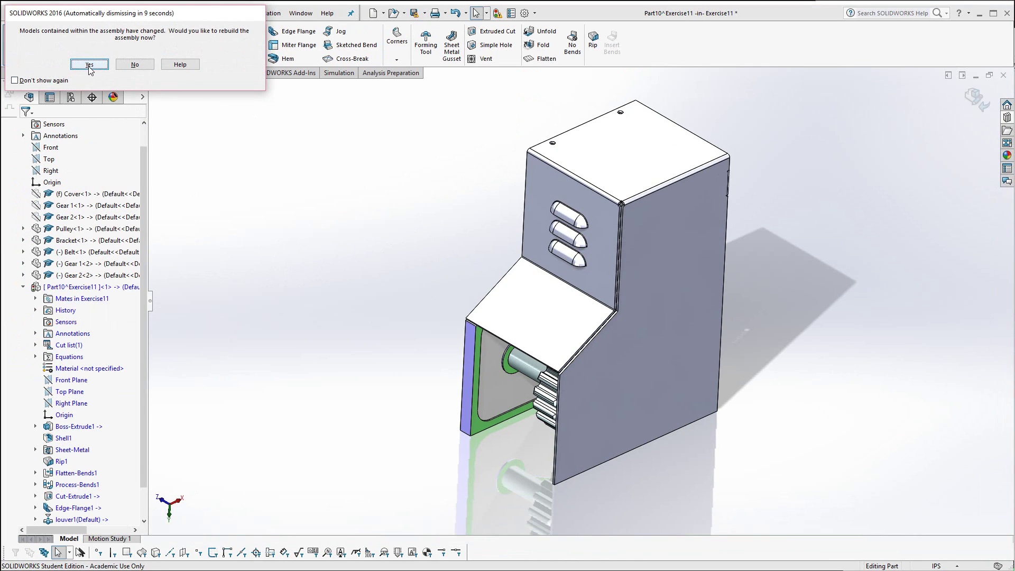
Step: Rebuild the Exercise11 assembly and save all its files, converting older versions, and save the assembly again after leaving component editing
left_click(89, 64)
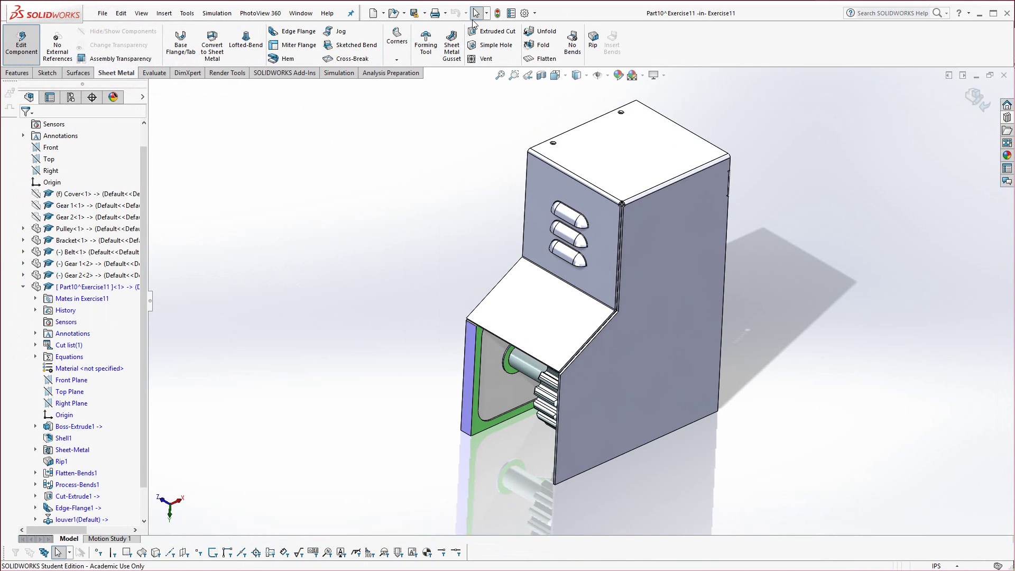
left_click(425, 14)
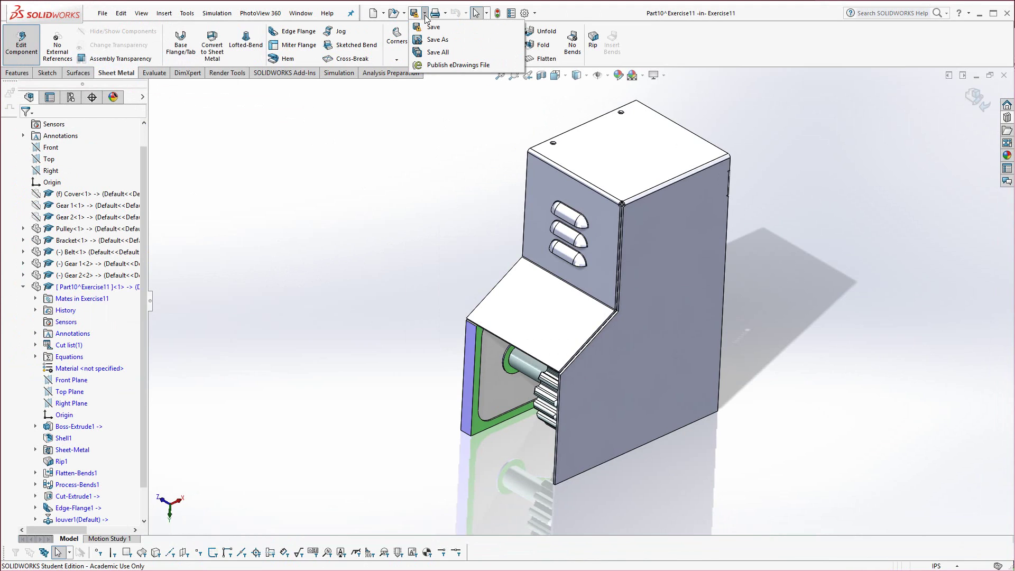
left_click(427, 53)
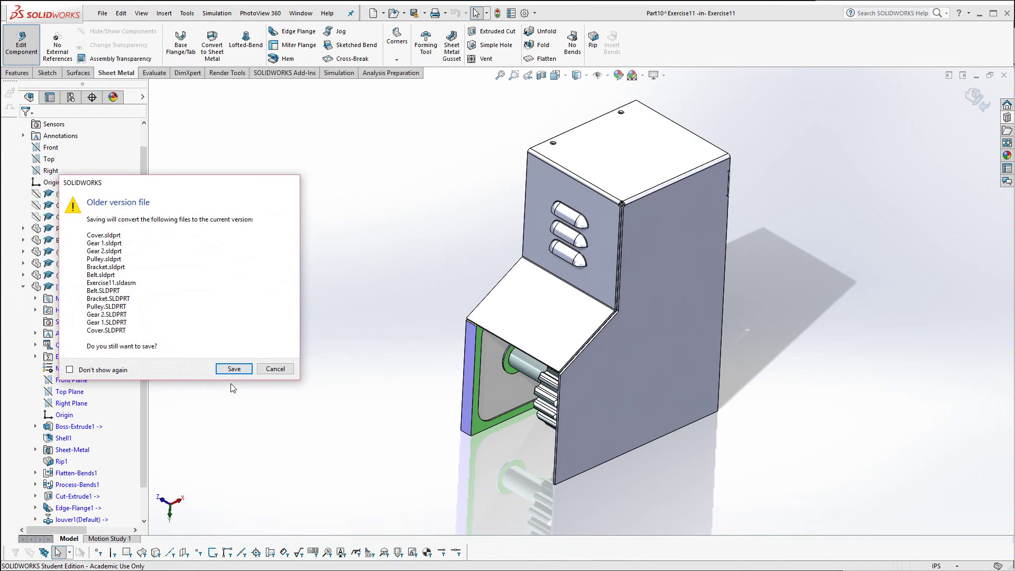
left_click(233, 369)
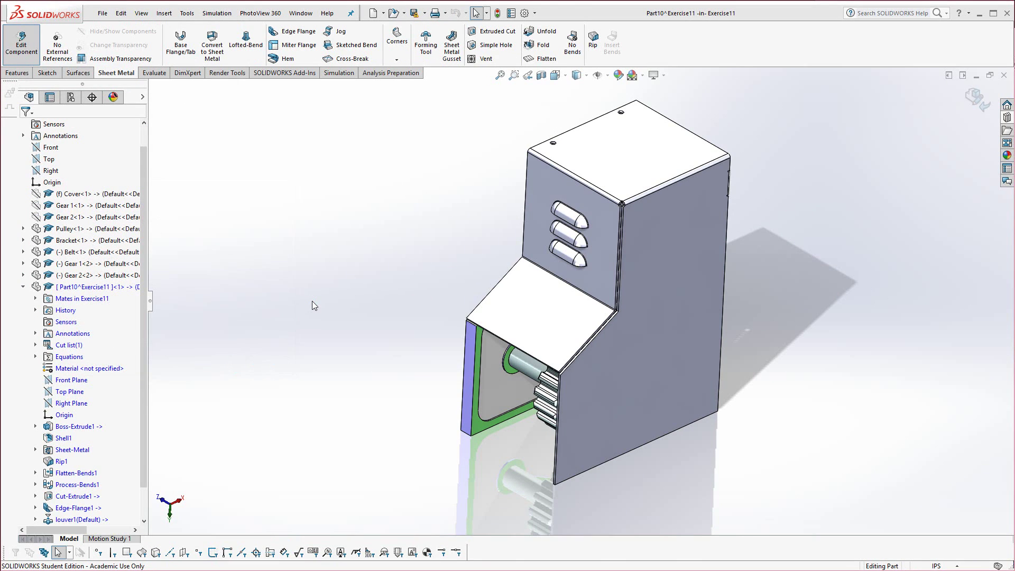
left_click(21, 45)
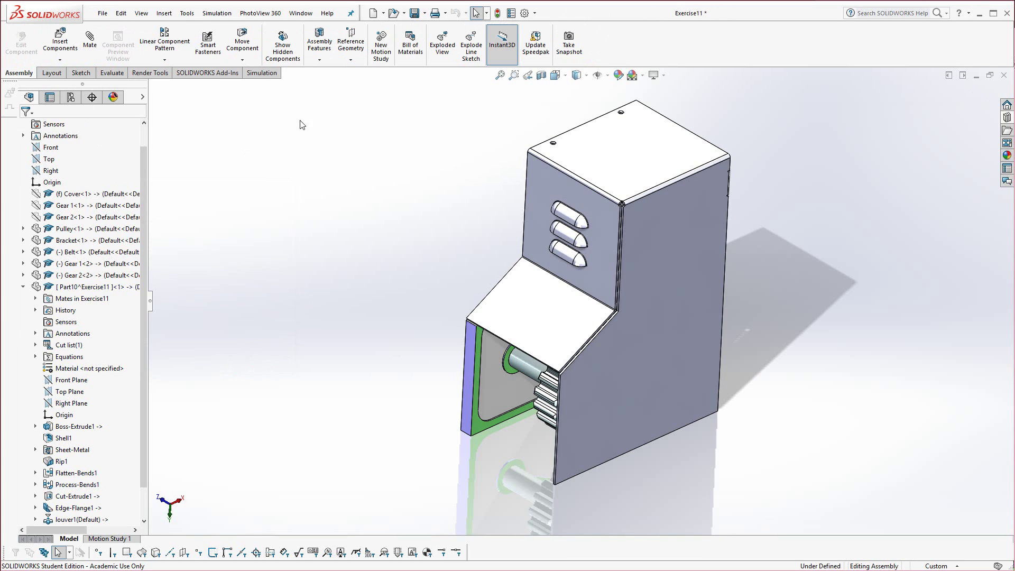
left_click(414, 13)
Step: Return to the cover part's window and try again to make a drawing from the part
key("ctrl+Tab")
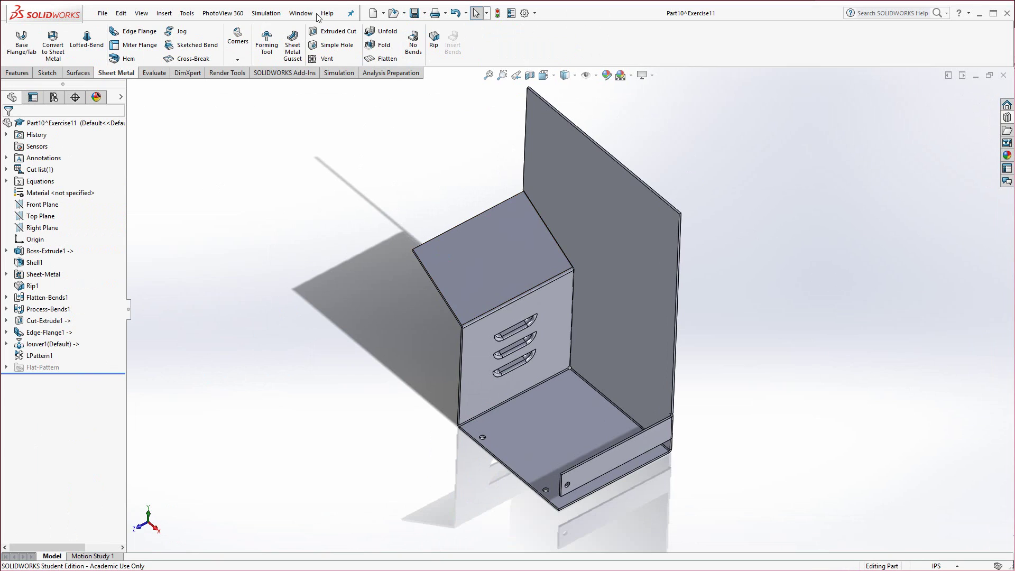
left_click(102, 13)
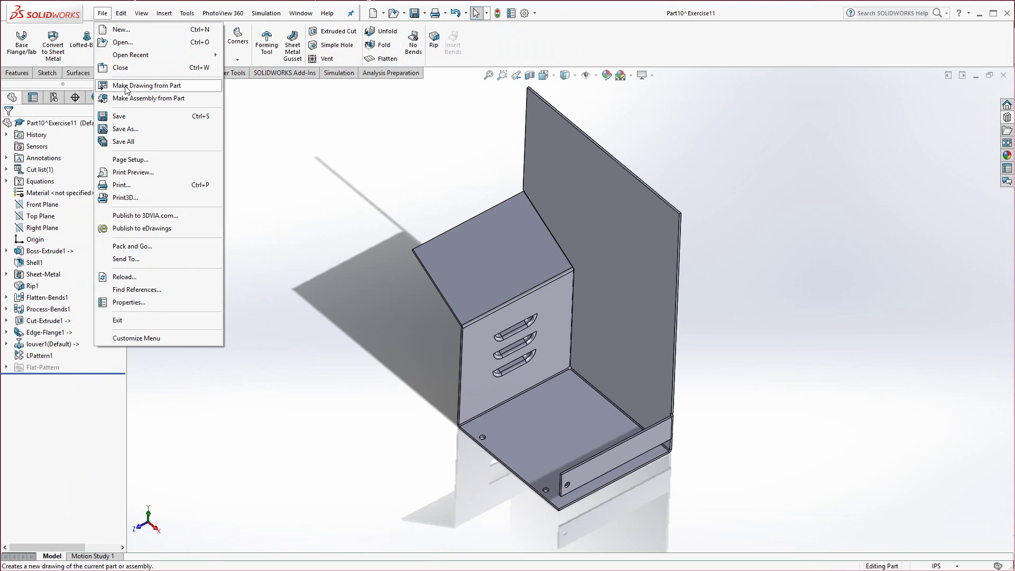
left_click(149, 86)
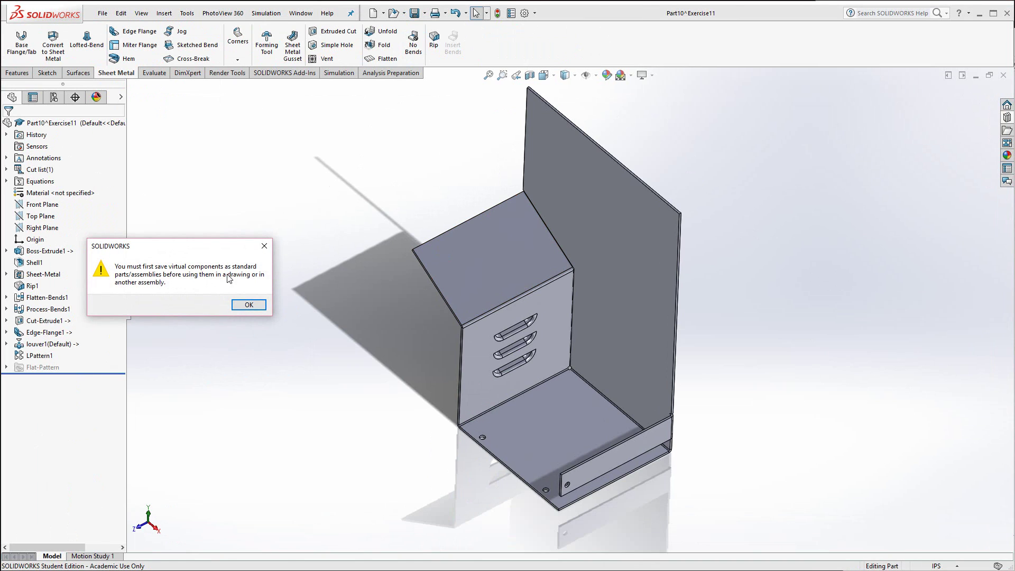
left_click(235, 305)
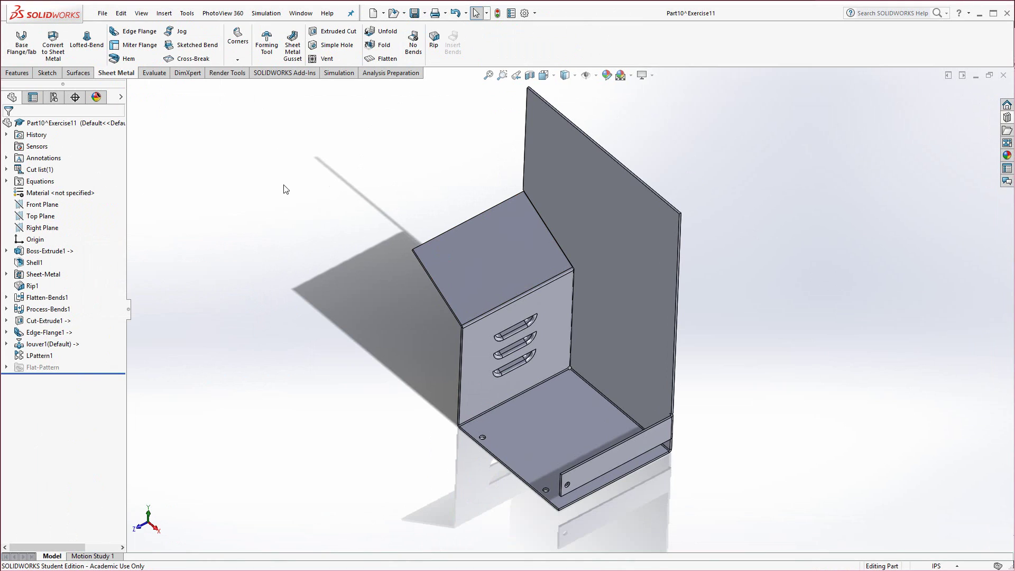
Step: Save the virtual cover component as a standard part file named E11 in the E10 folder
left_click(102, 13)
left_click(127, 129)
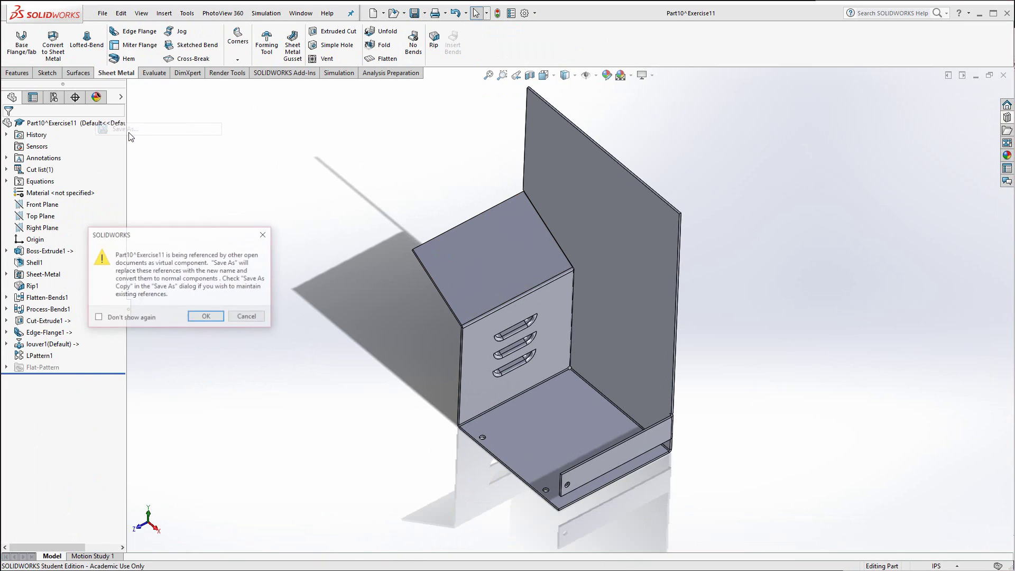
left_click(205, 316)
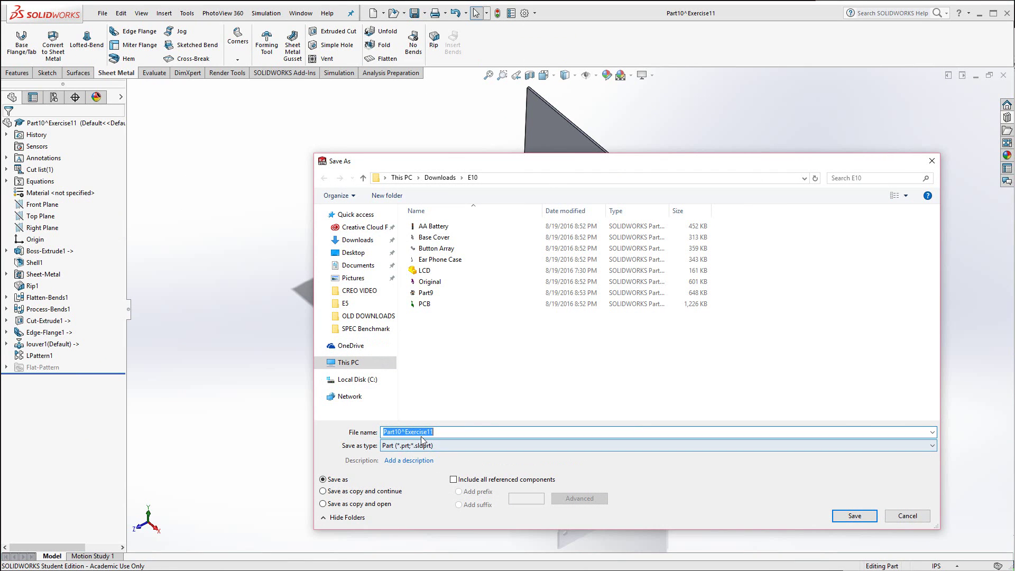
type("E1")
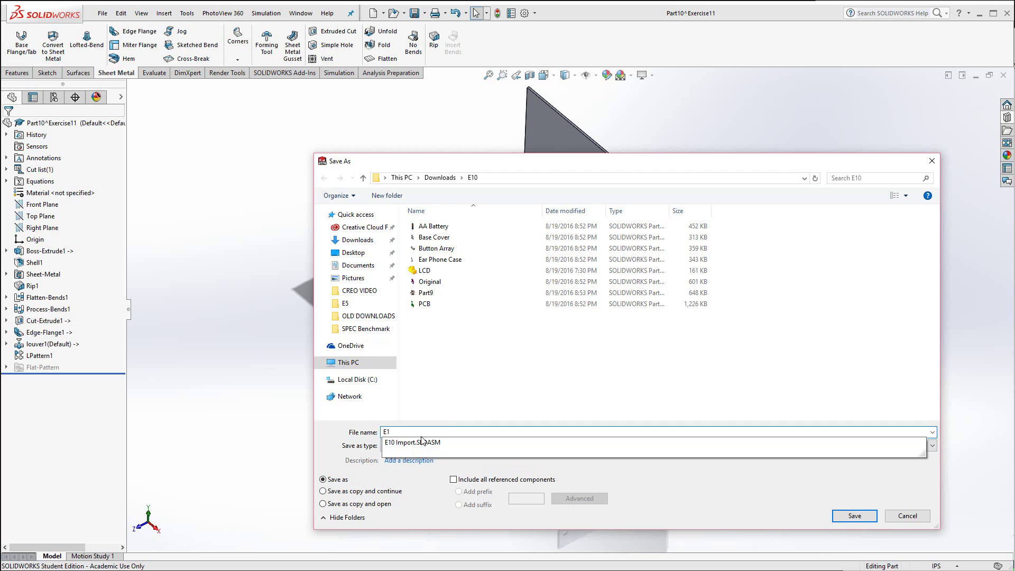
type("1")
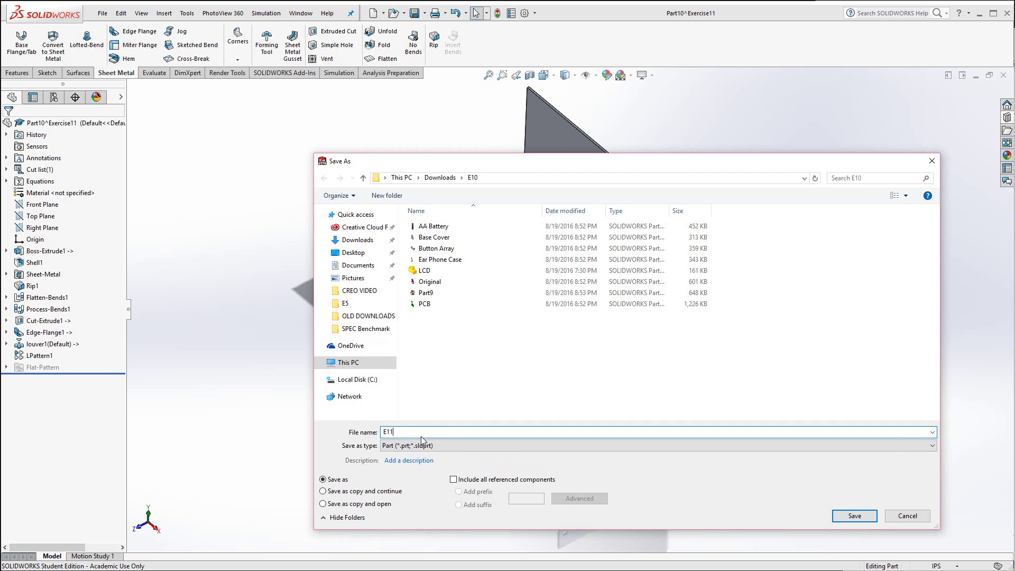
left_click(855, 516)
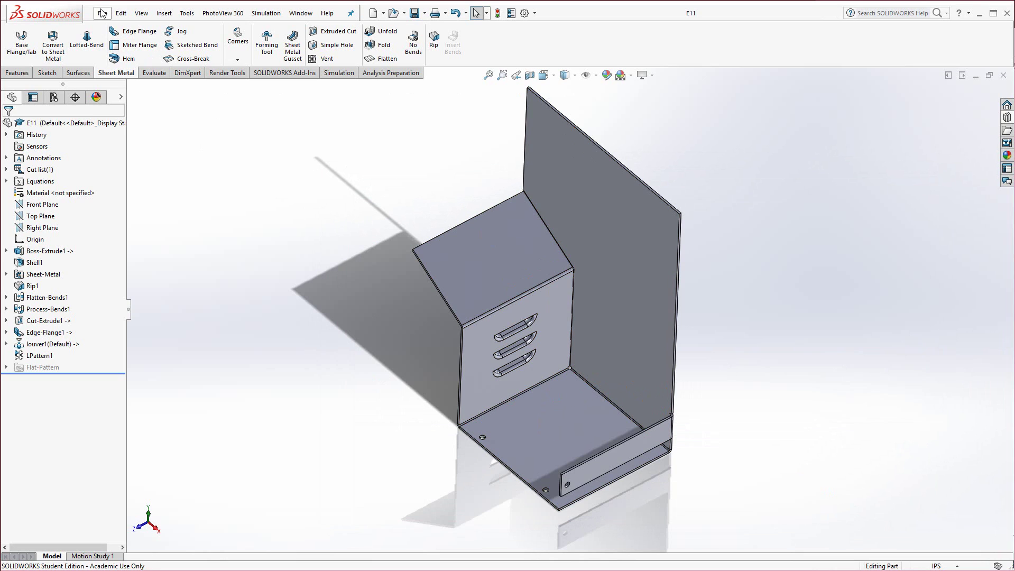
Step: Make a drawing from the E11 part on an A (ANSI) Landscape sheet with the sheet format displayed
left_click(121, 14)
mouse_move(103, 15)
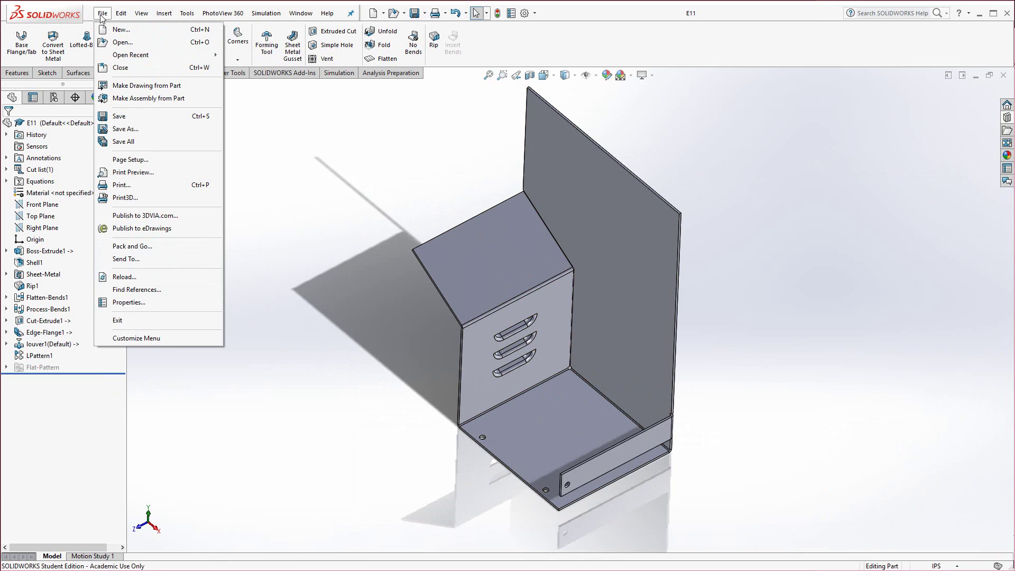
left_click(130, 89)
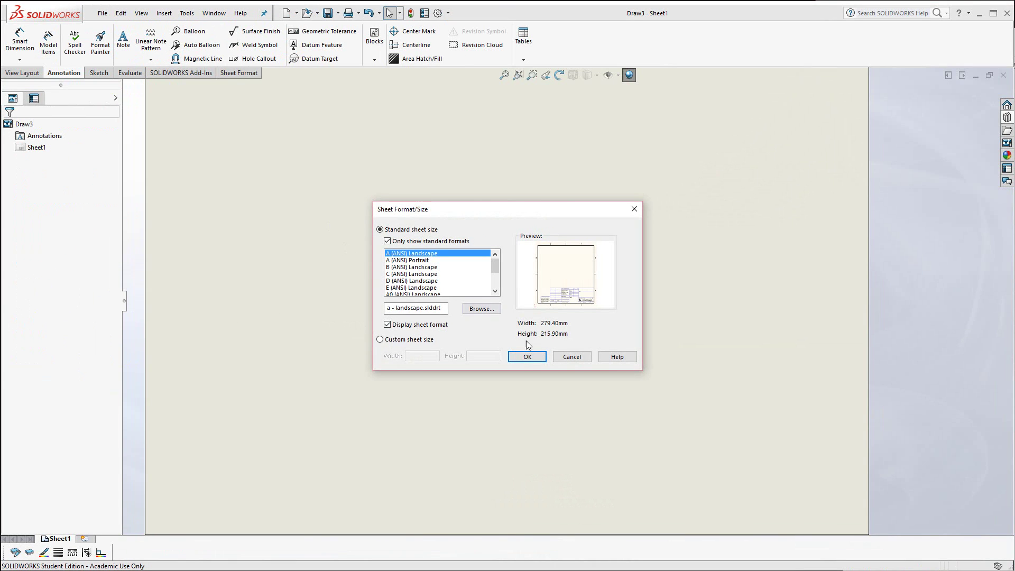
left_click(526, 356)
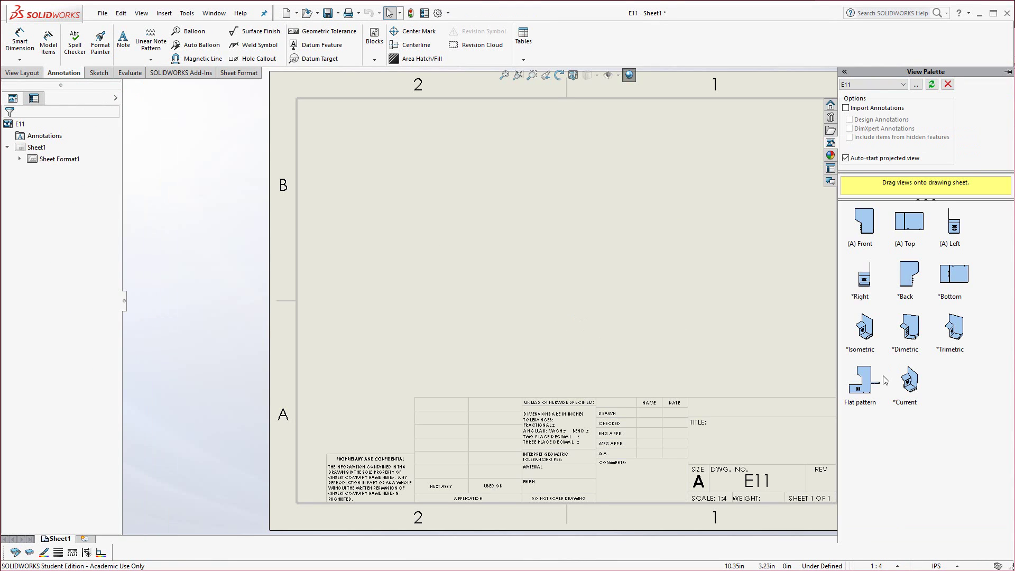
Step: Place the flat pattern view in the sheet's right half without projected views, and an isometric view in the upper left area
mouse_move(869, 385)
left_mouse_down()
mouse_move(733, 261)
mouse_move(713, 293)
left_mouse_up()
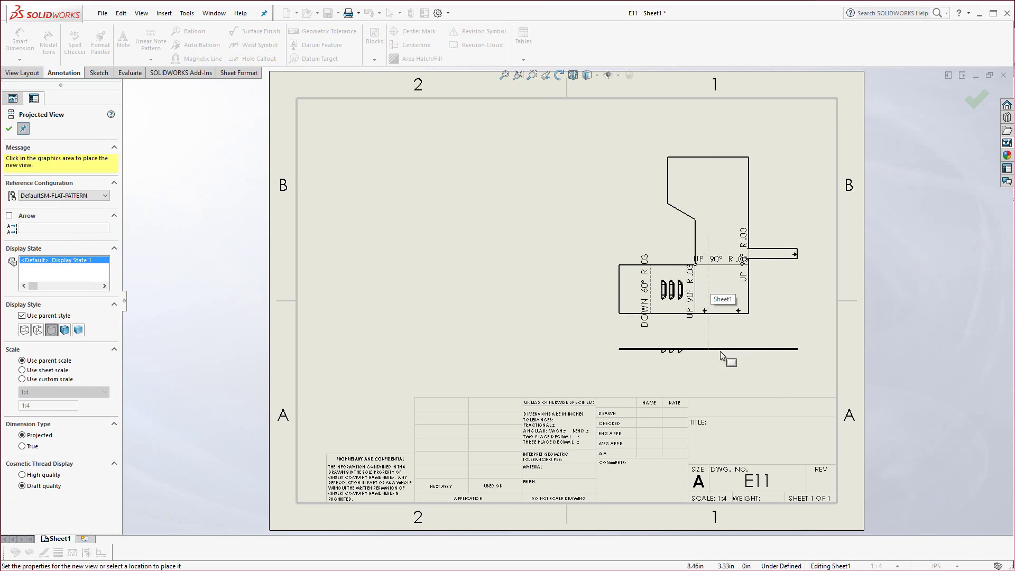
key("Escape")
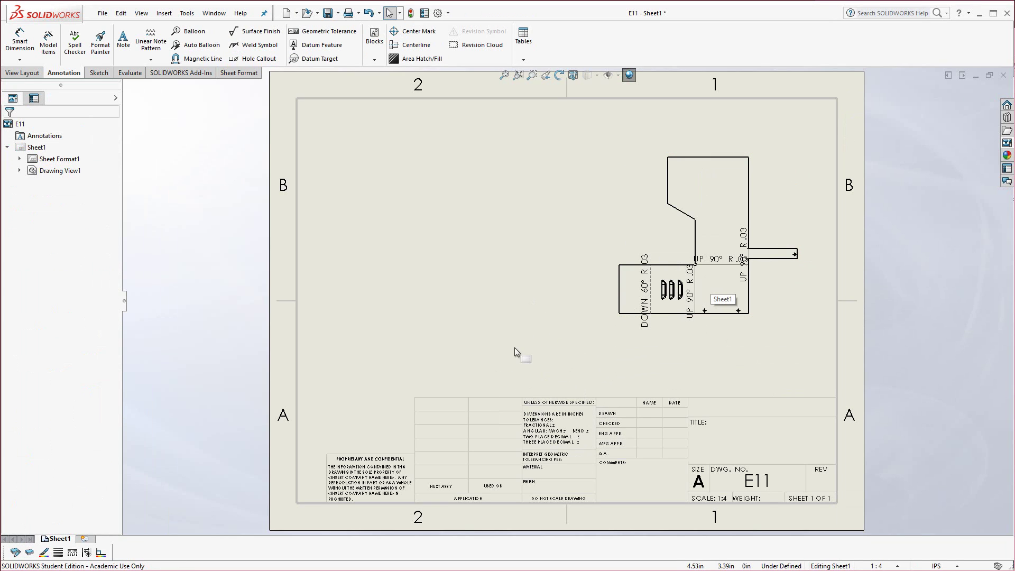
left_click(1007, 143)
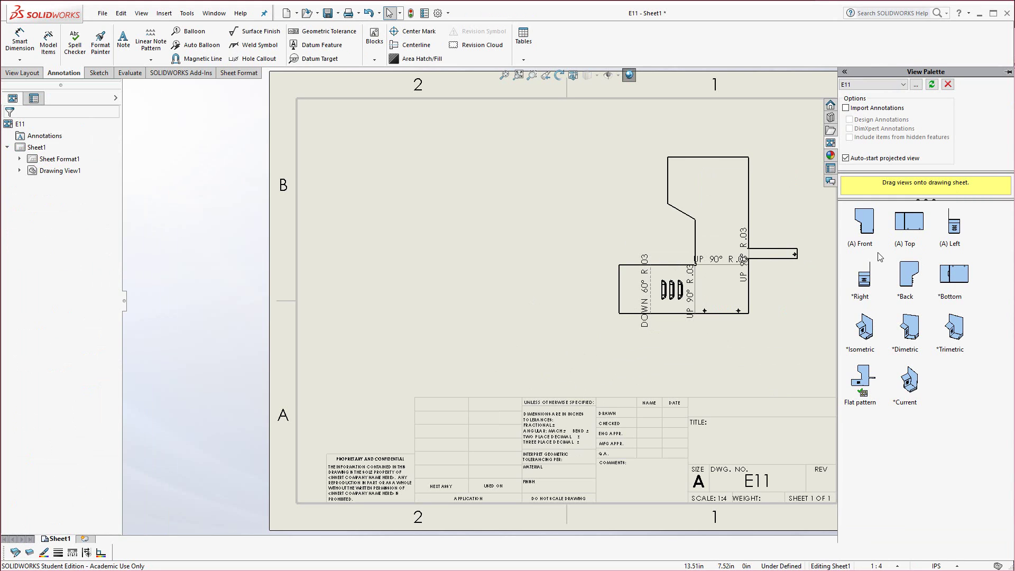
left_click_drag(864, 325, 491, 211)
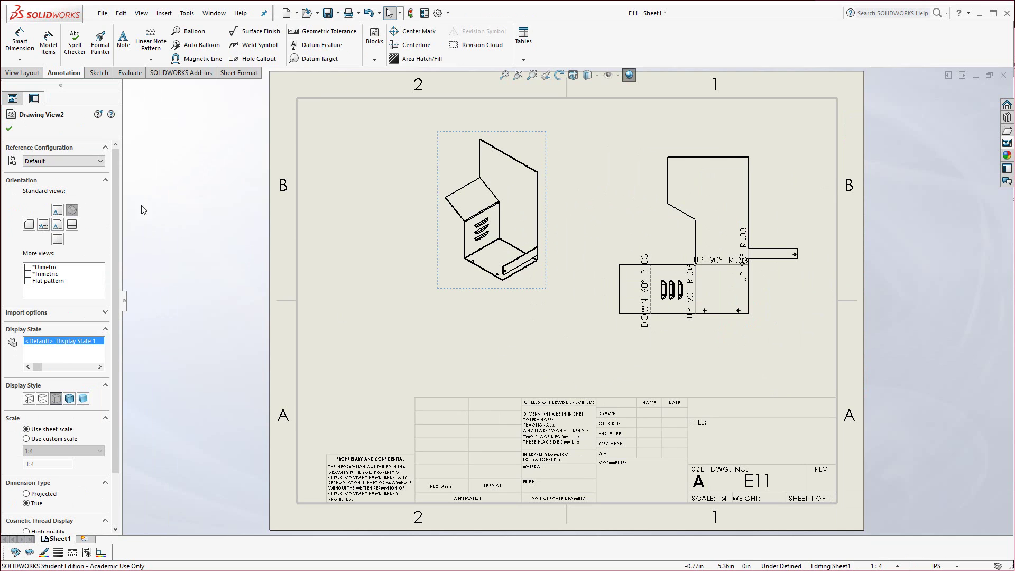
left_click(9, 128)
left_click(331, 291)
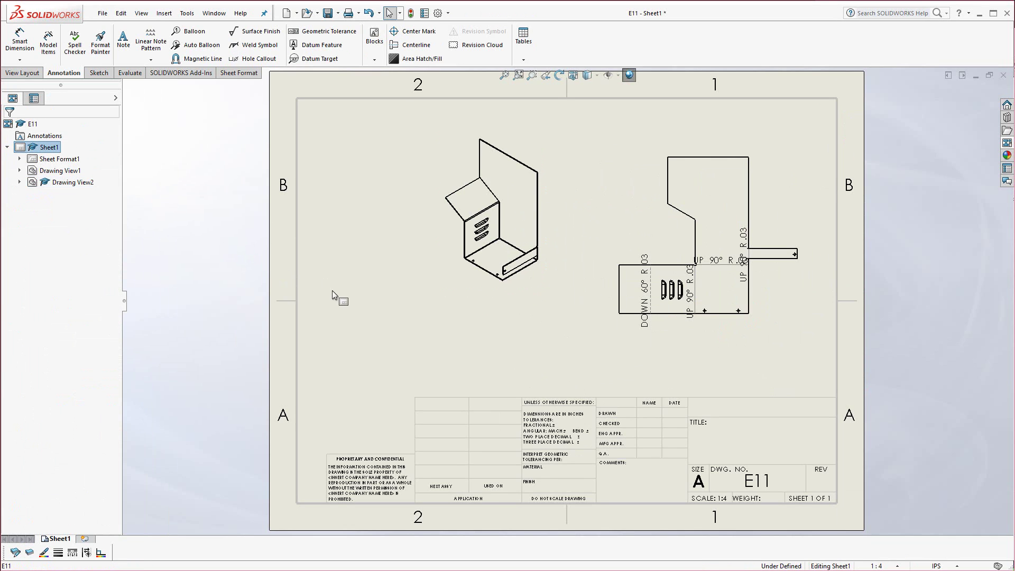
Step: Examine the bend lines and bend notes in the flat pattern view
scroll(709, 233, "down", 1)
scroll(712, 231, "down", 5)
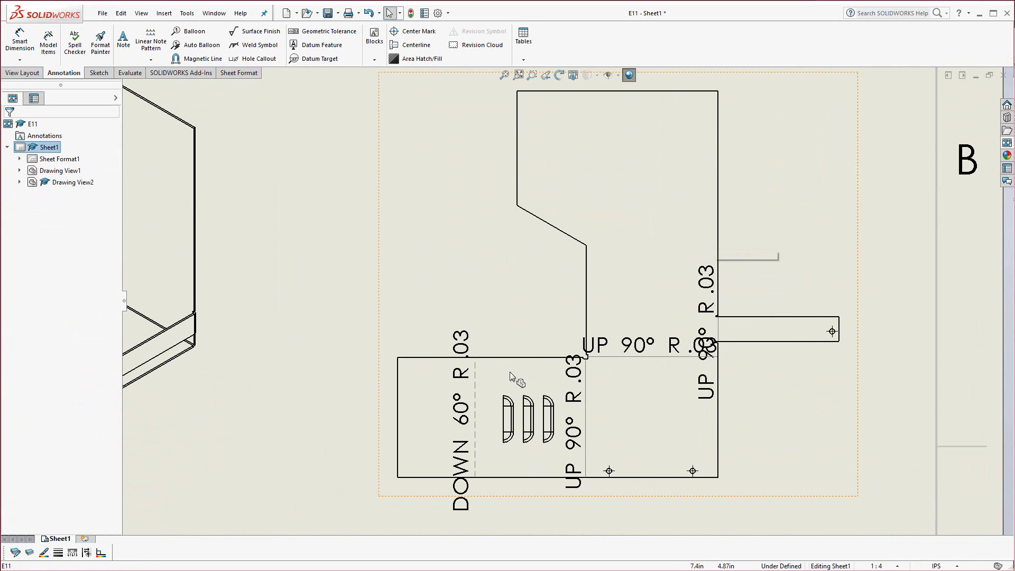
left_click(445, 285)
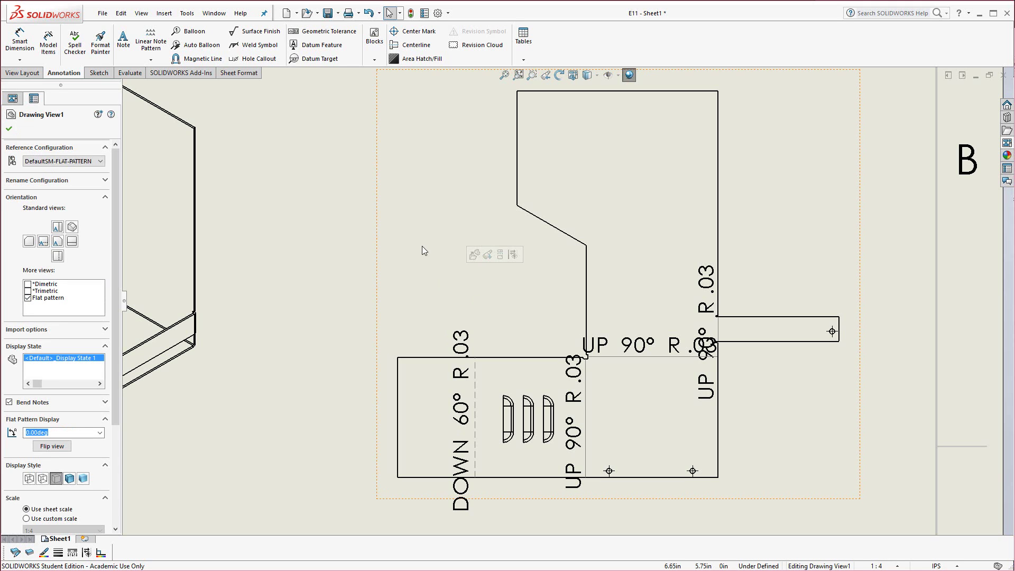
key("f")
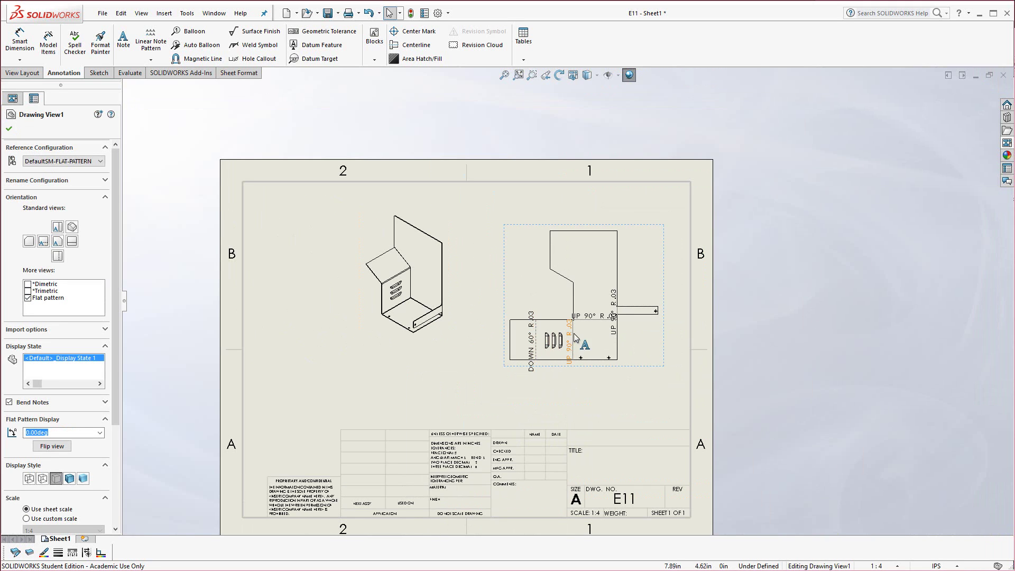
Step: Add a second sheet to the drawing and open its sheet format for editing
right_click(66, 540)
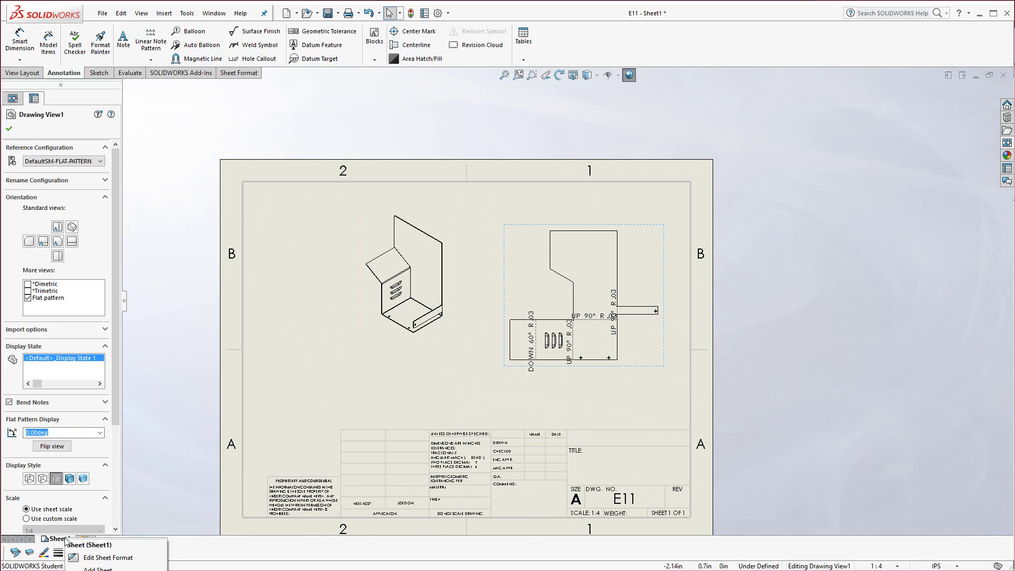
left_click(103, 567)
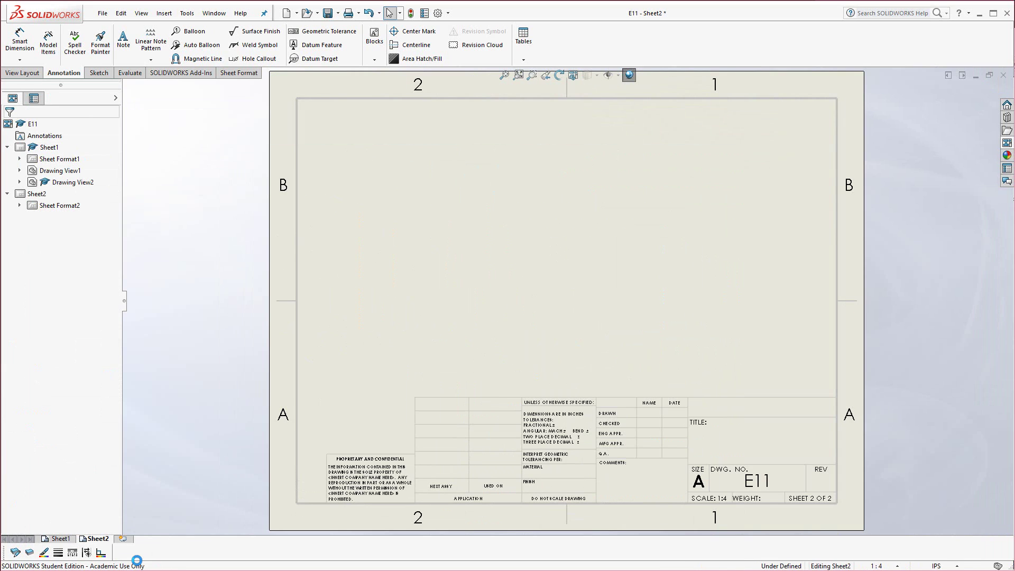
right_click(72, 208)
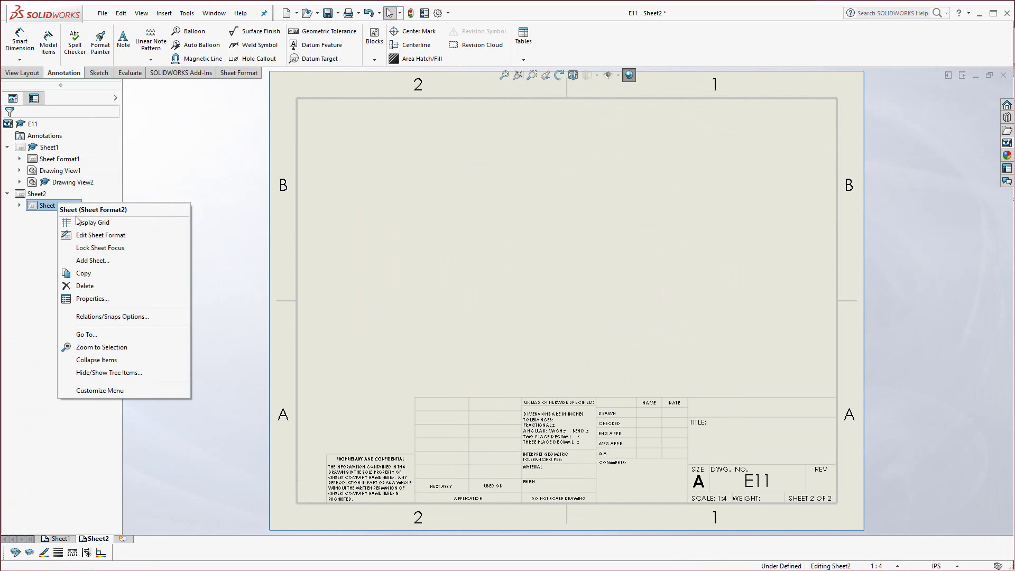
left_click(87, 235)
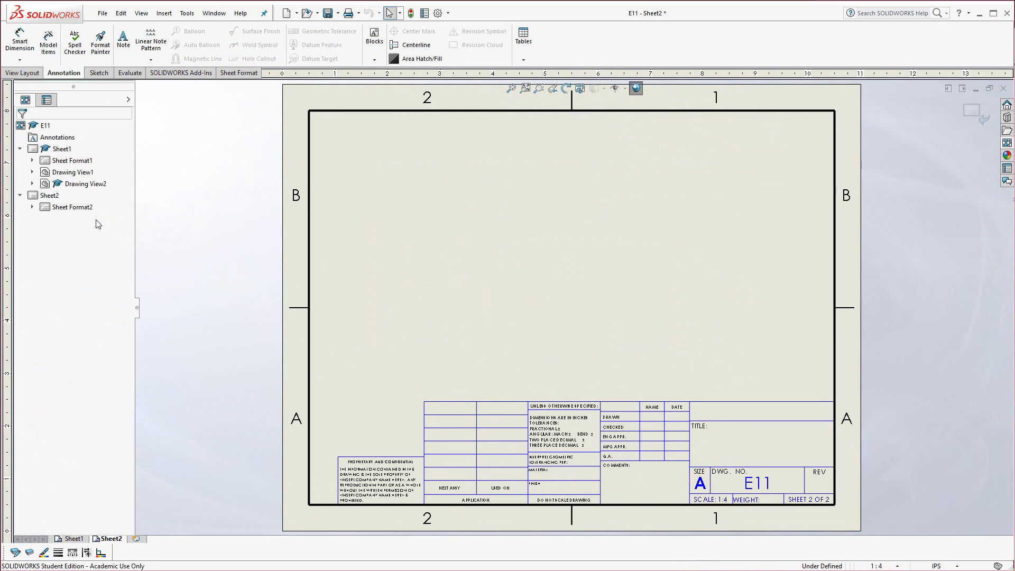
Step: Leave sheet format editing and return to the second sheet
right_click(412, 167)
left_click(975, 116)
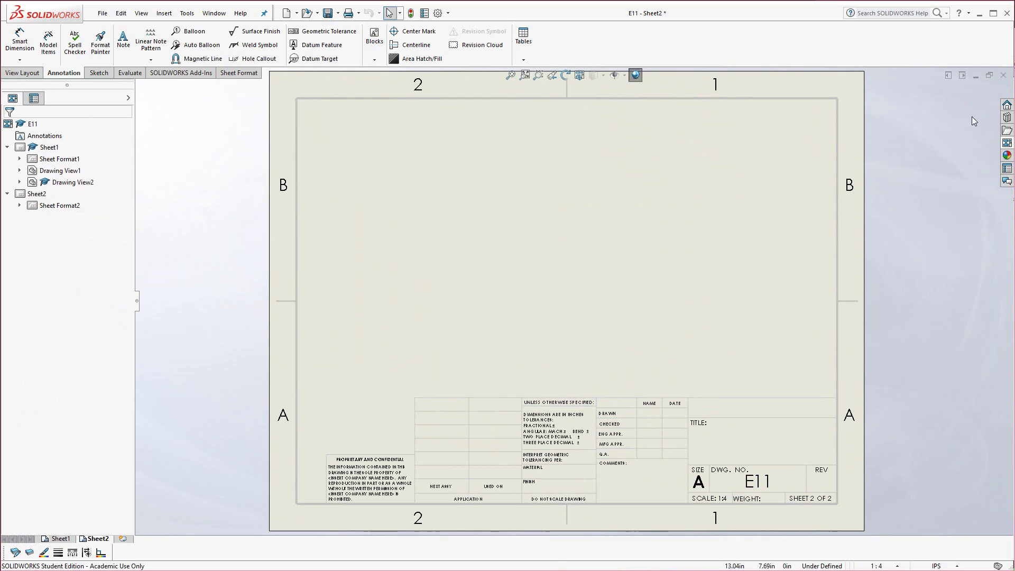
Step: Try to change the second sheet to a custom sheet size of 44 by 34 in
right_click(97, 539)
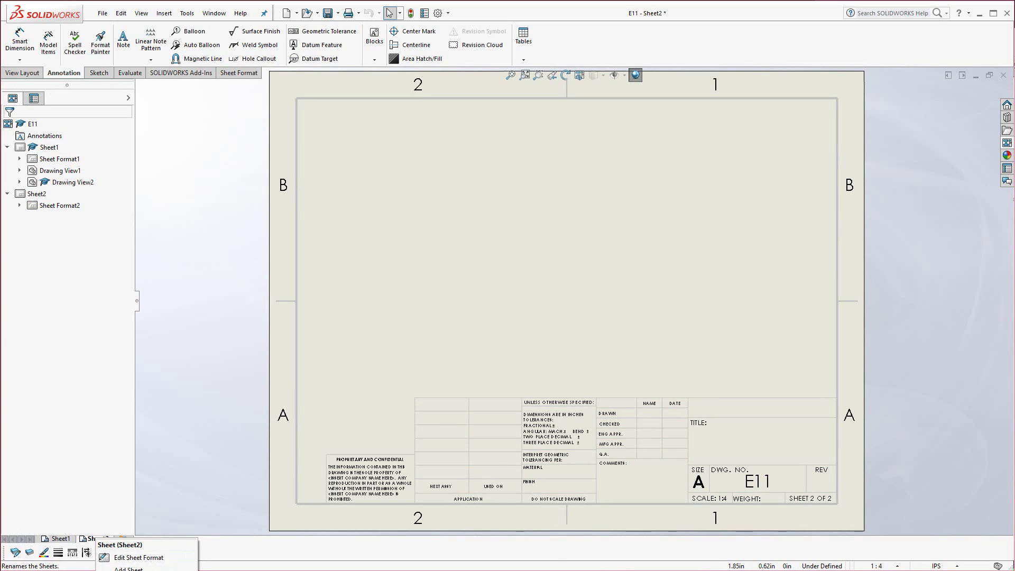
left_click(132, 569)
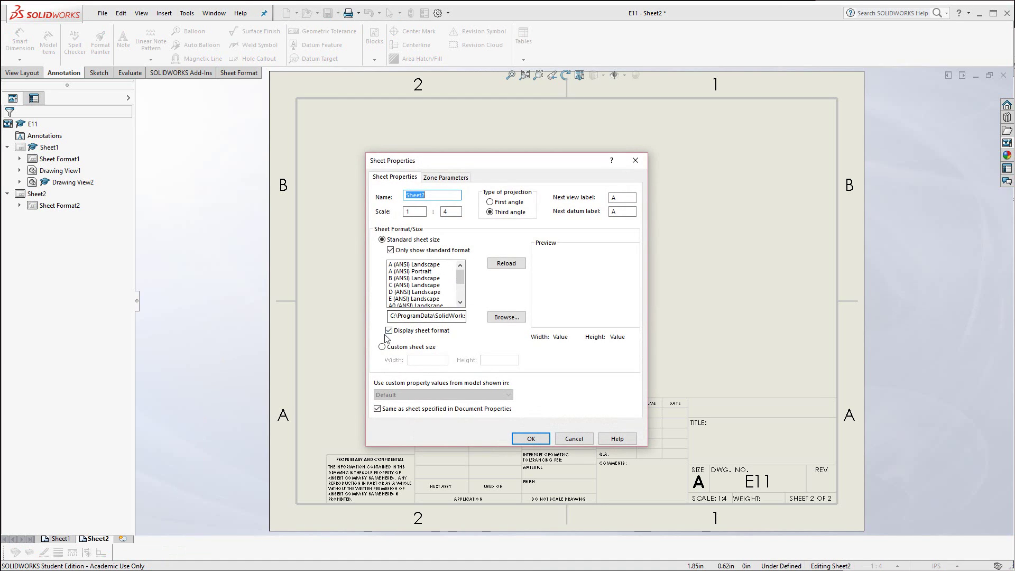
left_click(429, 299)
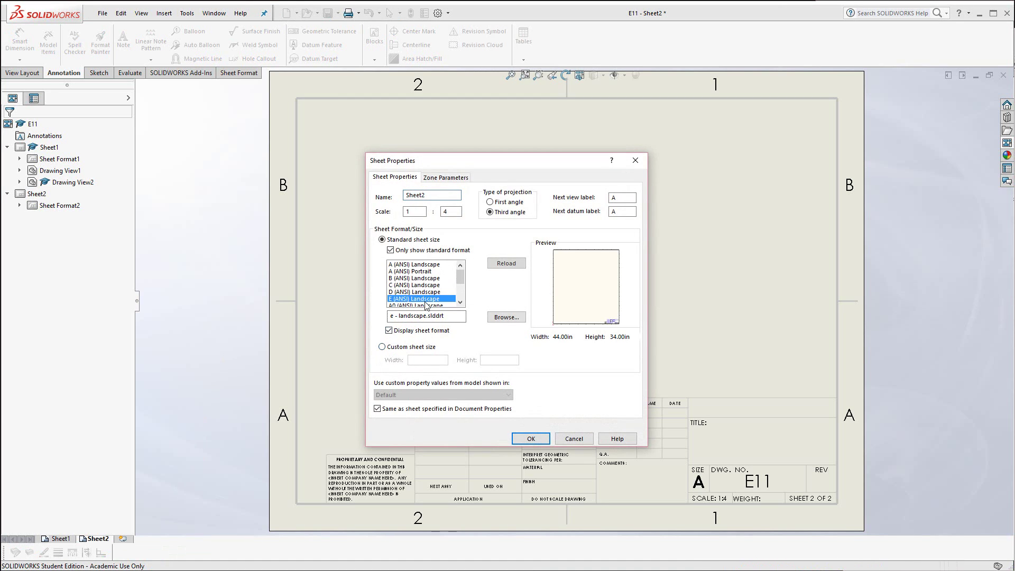
left_click(382, 347)
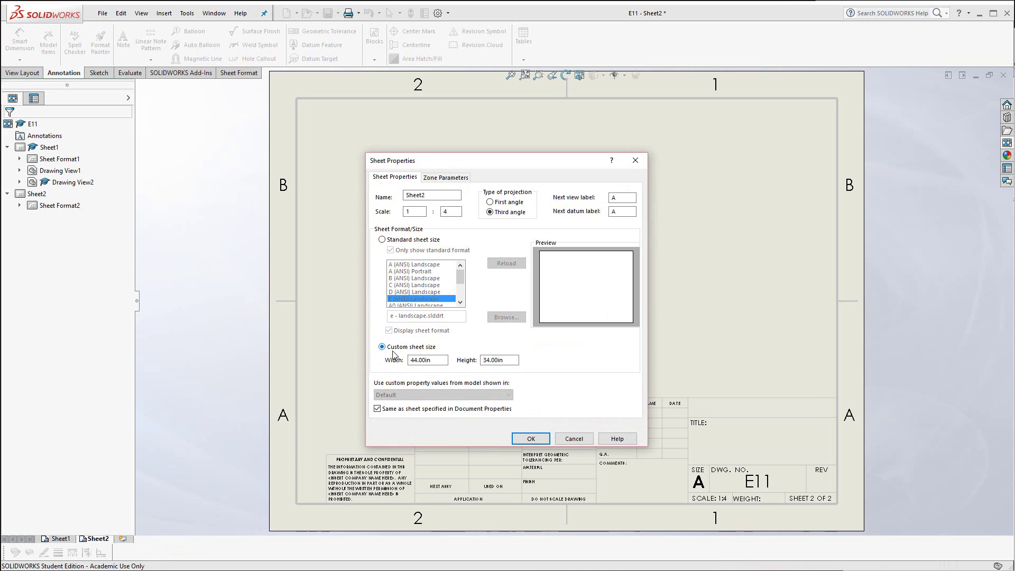
left_click(530, 438)
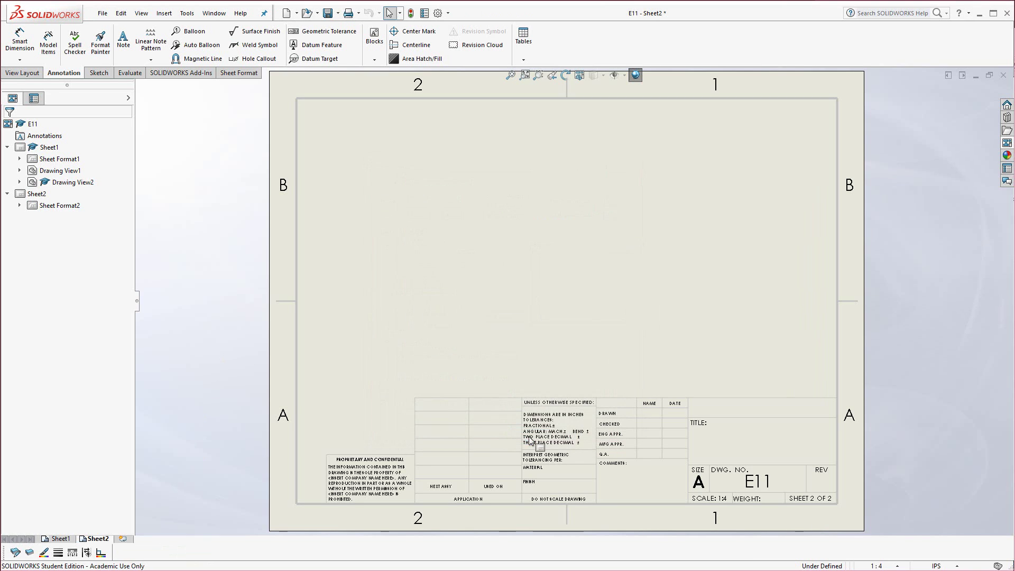
Step: Set the second sheet to the standard E (ANSI) Landscape size with its sheet format displayed
right_click(90, 539)
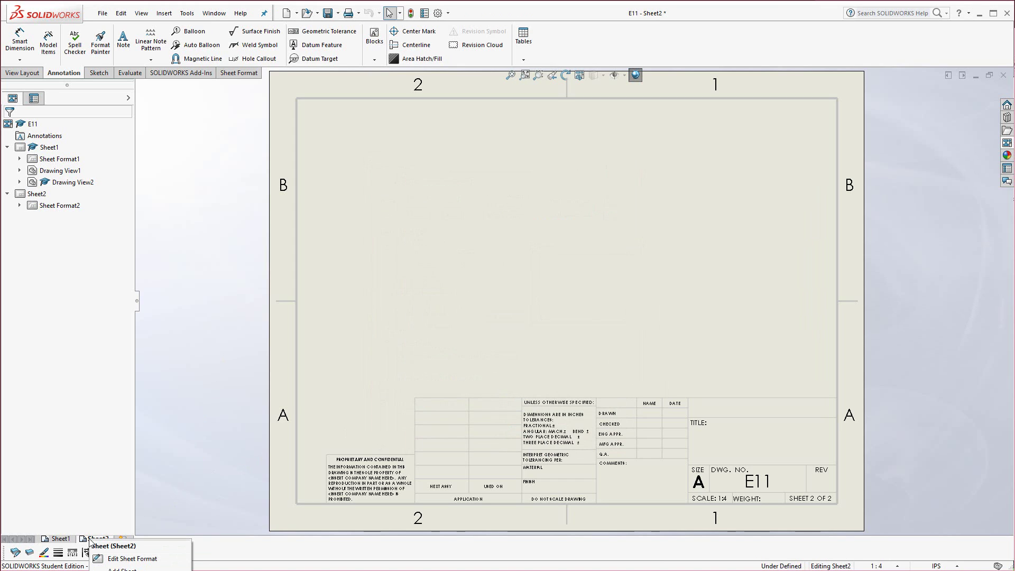
left_click(188, 516)
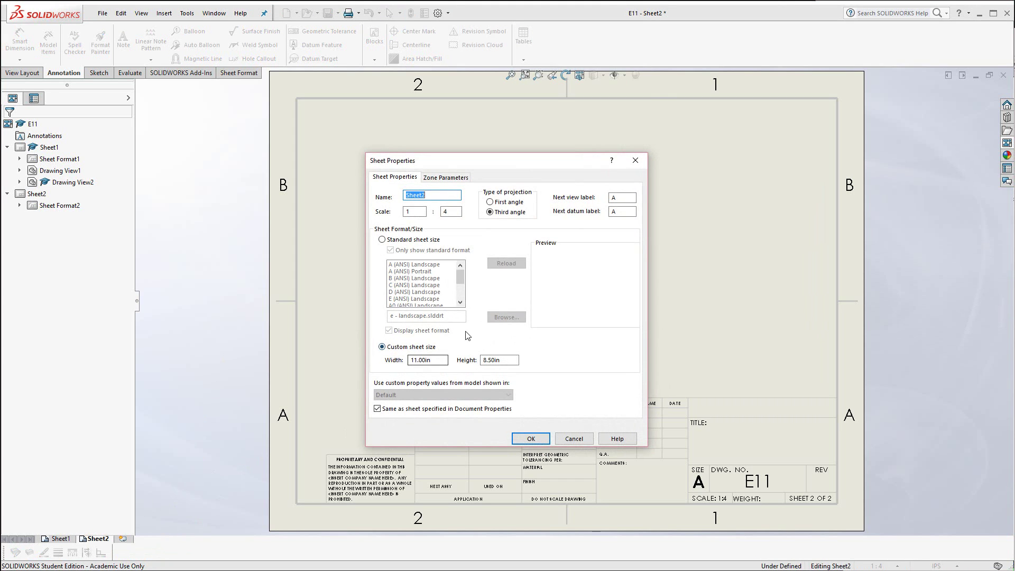
left_click(381, 239)
left_click(413, 299)
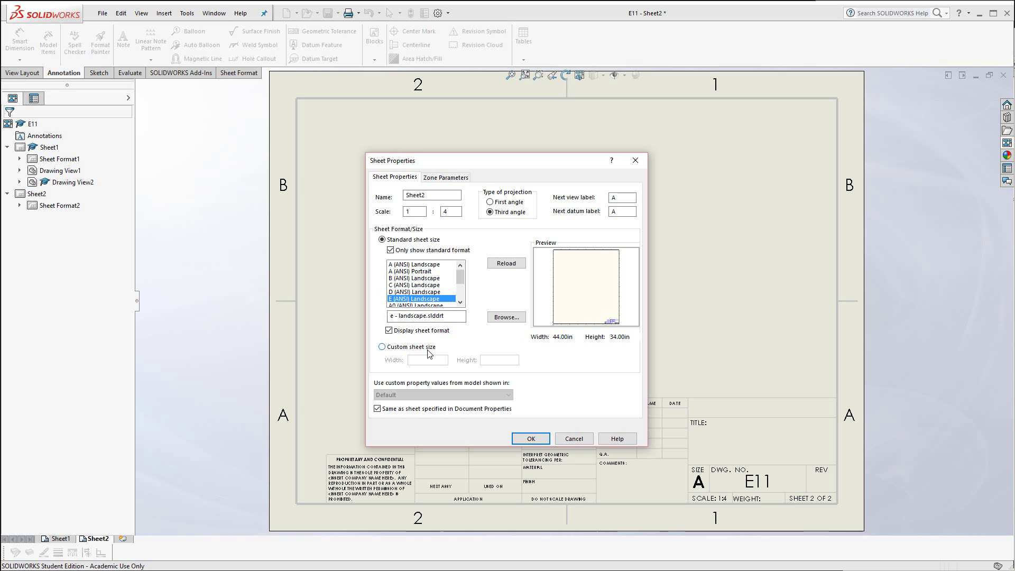
left_click(523, 438)
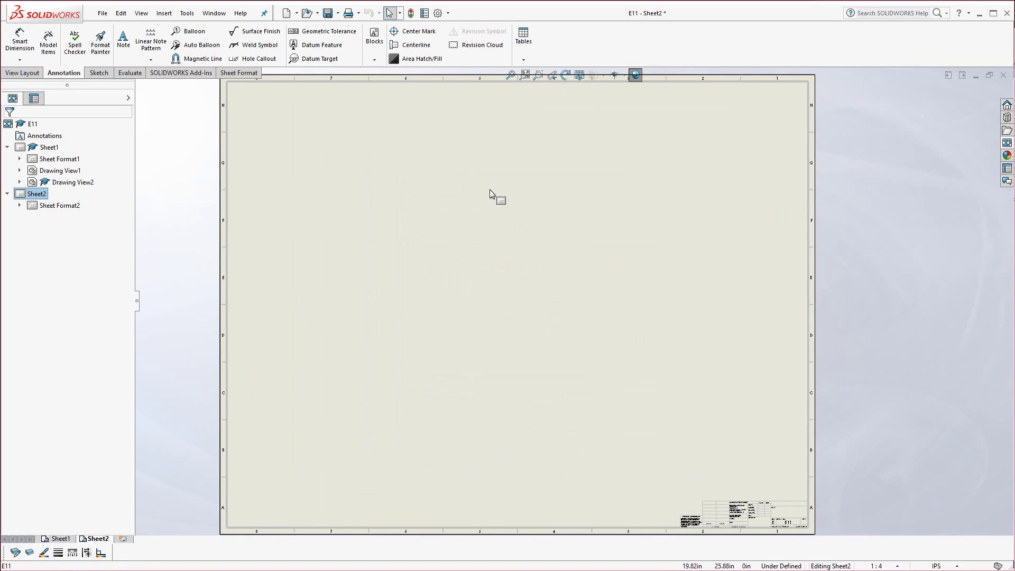
Step: Place the E11 flat pattern view near the centre of the second sheet without projected views
left_click(1006, 144)
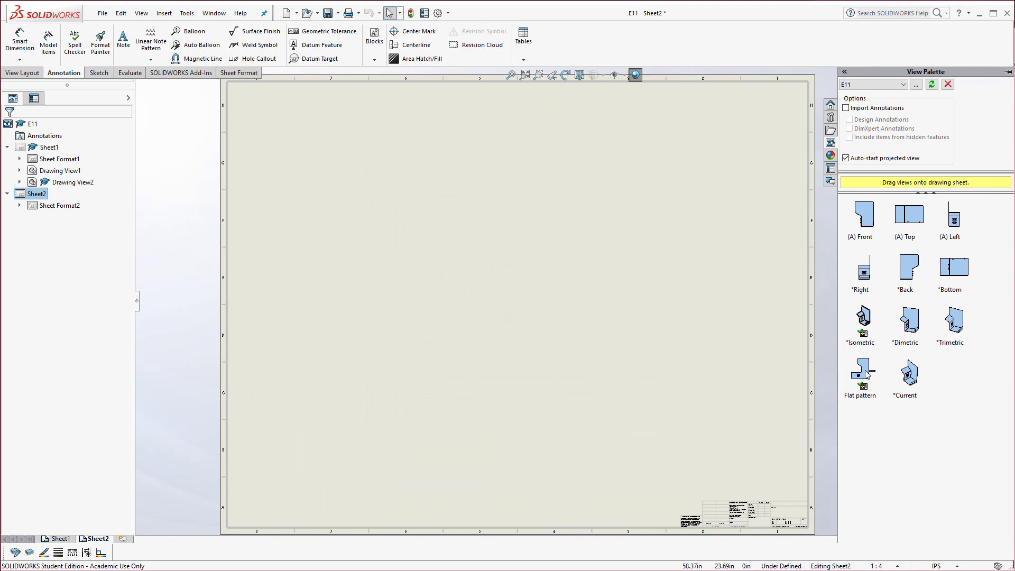
mouse_move(867, 373)
left_mouse_down()
mouse_move(686, 317)
mouse_move(536, 320)
left_mouse_up()
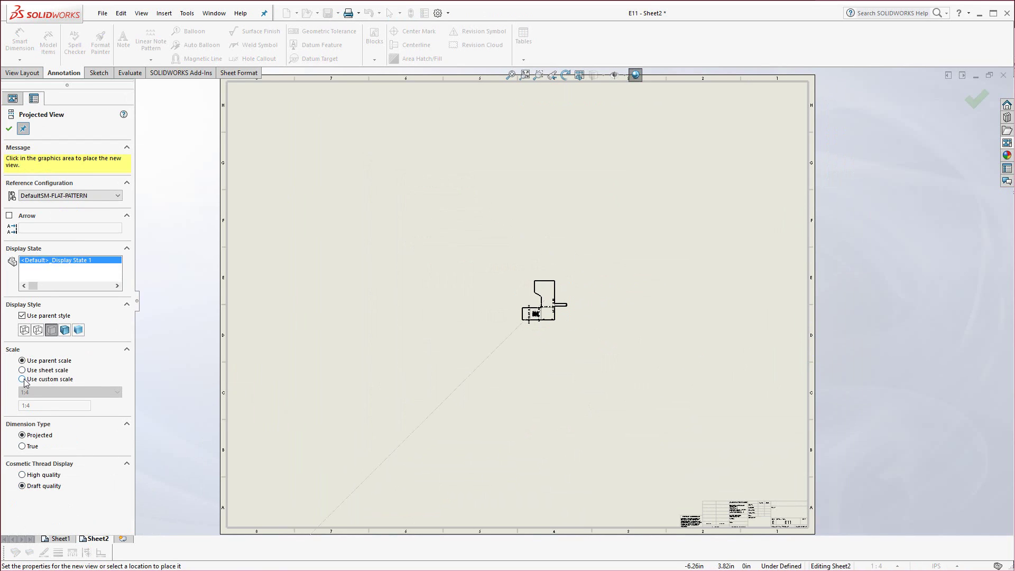
left_click(22, 379)
left_click(32, 392)
left_click(38, 405)
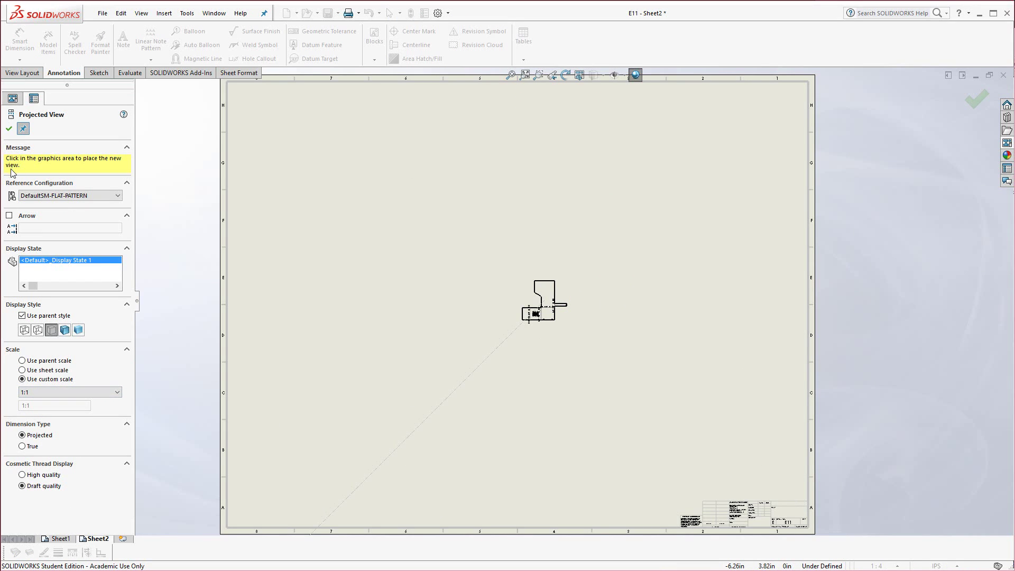
left_click(8, 130)
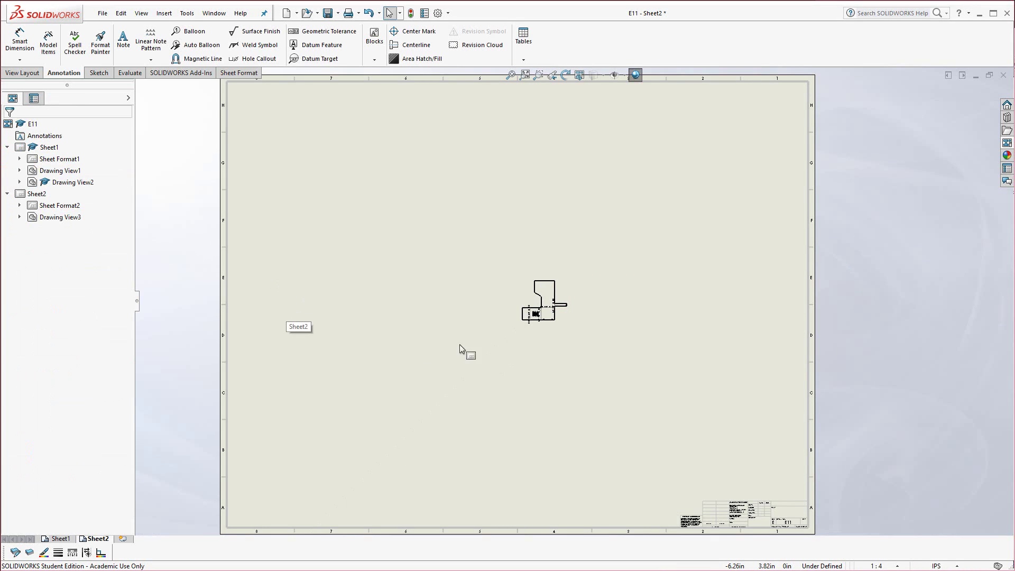
Step: Set the flat pattern view on the second sheet to a custom scale of 1:1
left_click(547, 326)
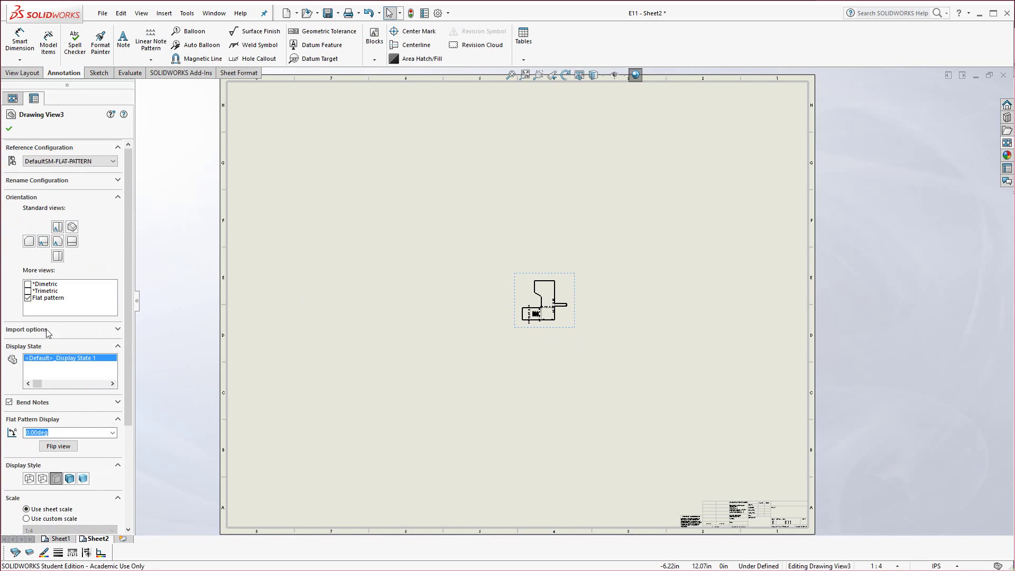
left_click(60, 520)
left_click(68, 530)
left_click(53, 538)
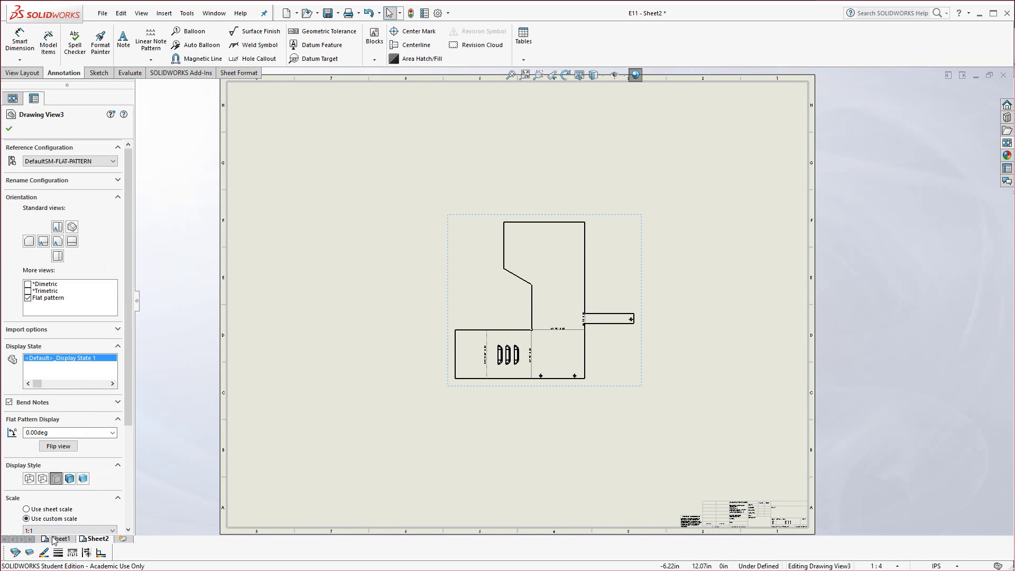
left_click(9, 128)
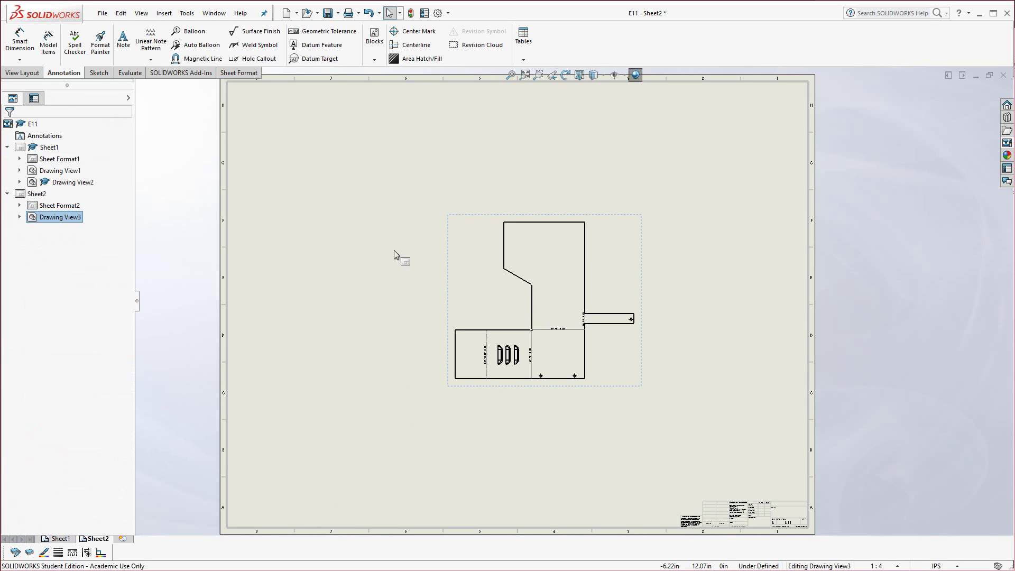
left_click(388, 233)
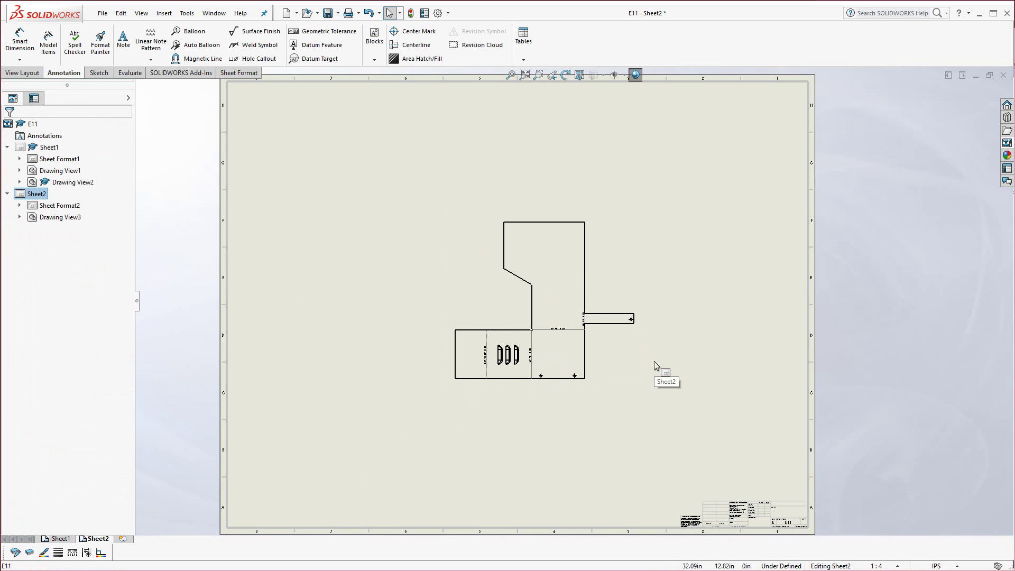
left_click(100, 13)
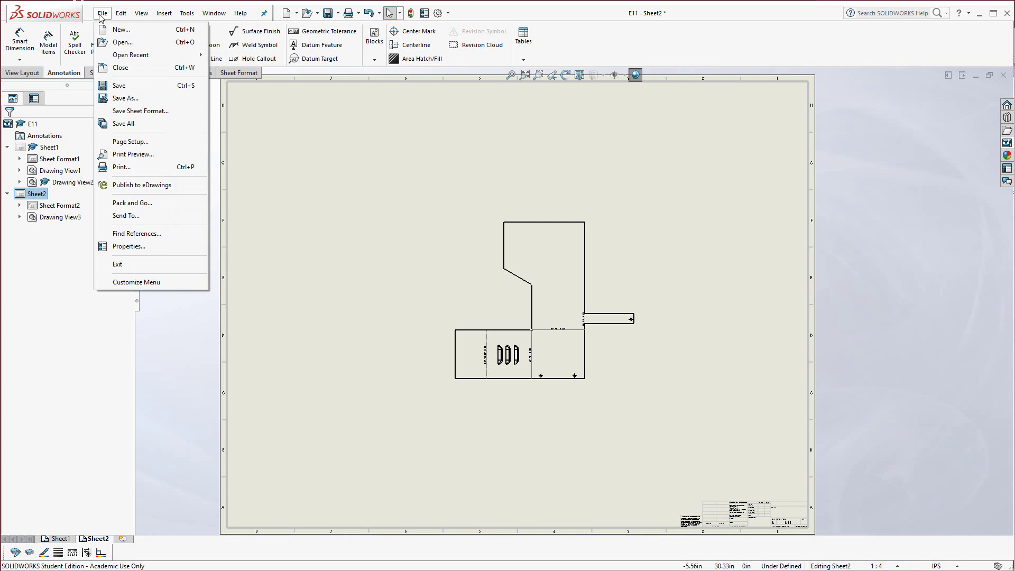
left_click(340, 215)
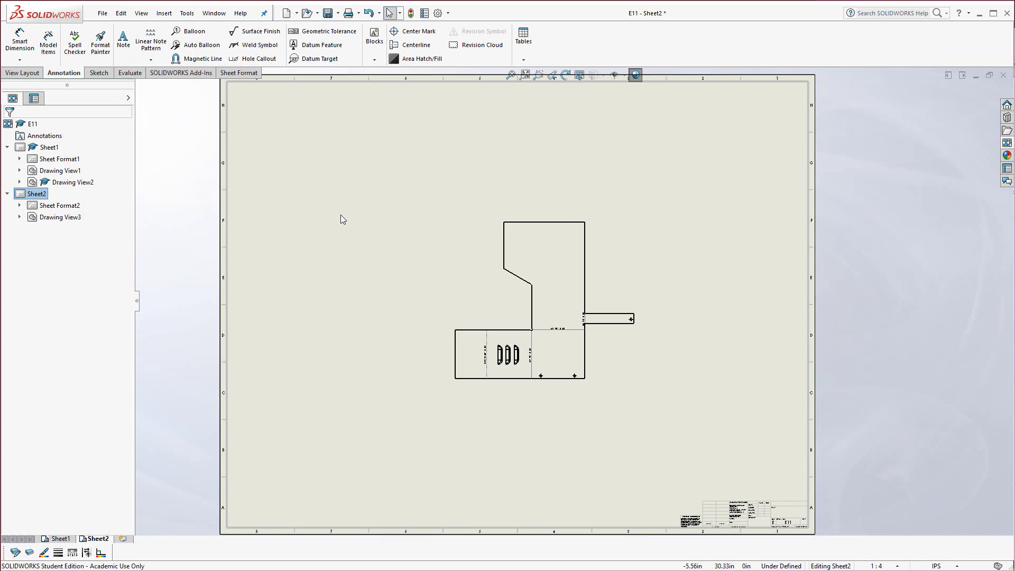
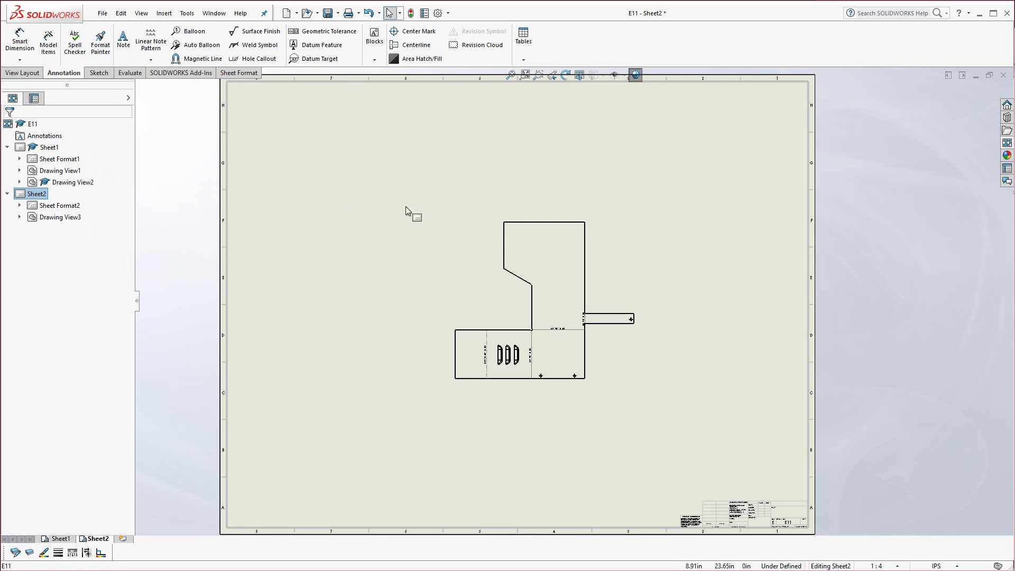
Step: Create a new part document
left_click(102, 13)
left_click(117, 32)
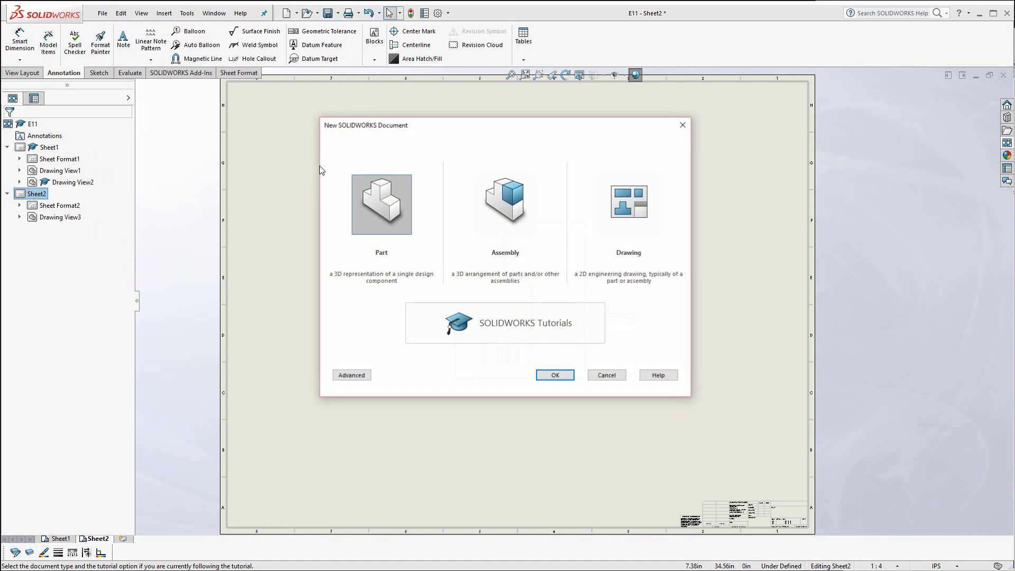
left_click(555, 375)
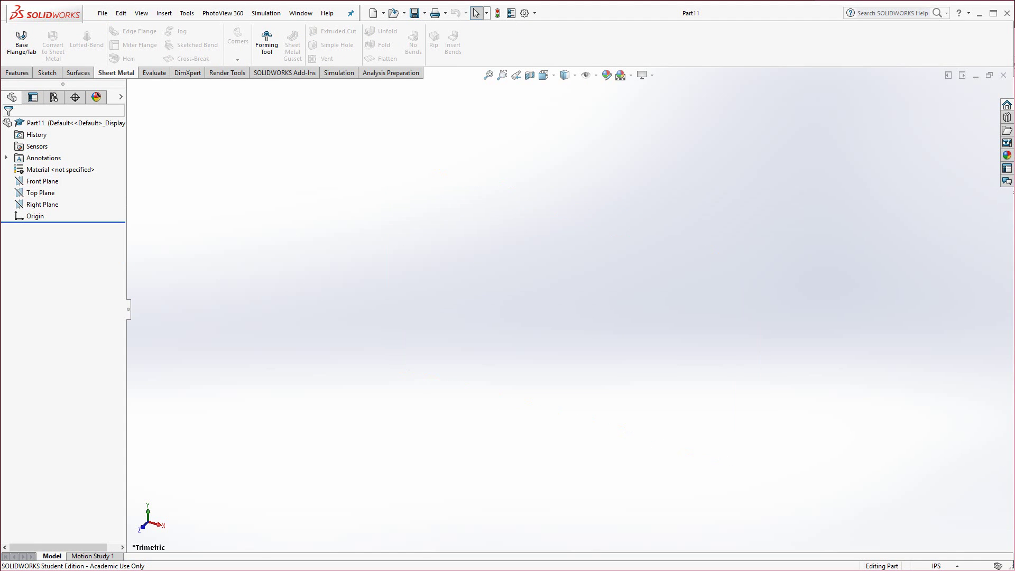
Step: Switch to the browser, bring up the SolidWorks Basics 2016 rev c PDF and reduce its page magnification
key("alt+Tab")
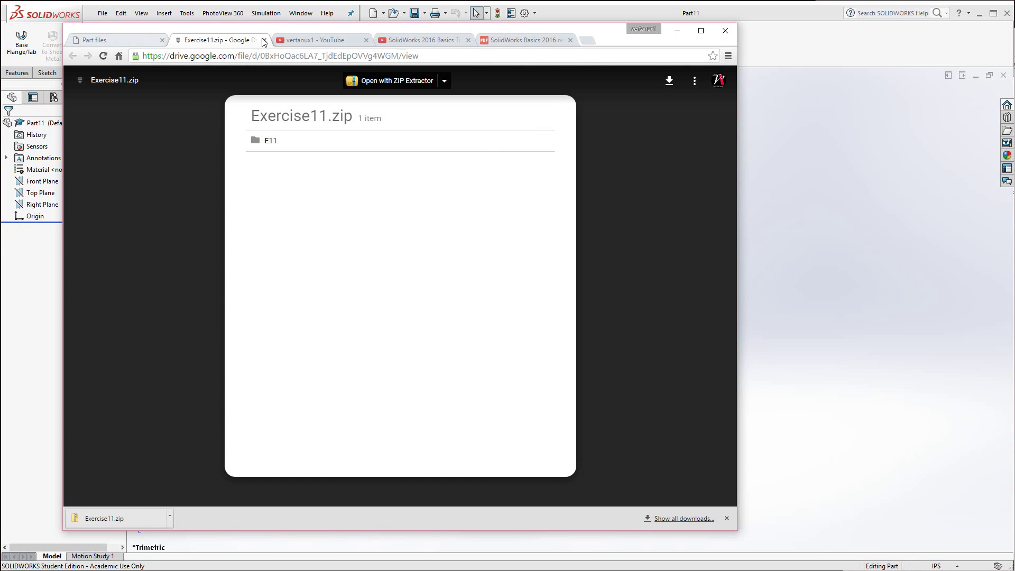
left_click(474, 38)
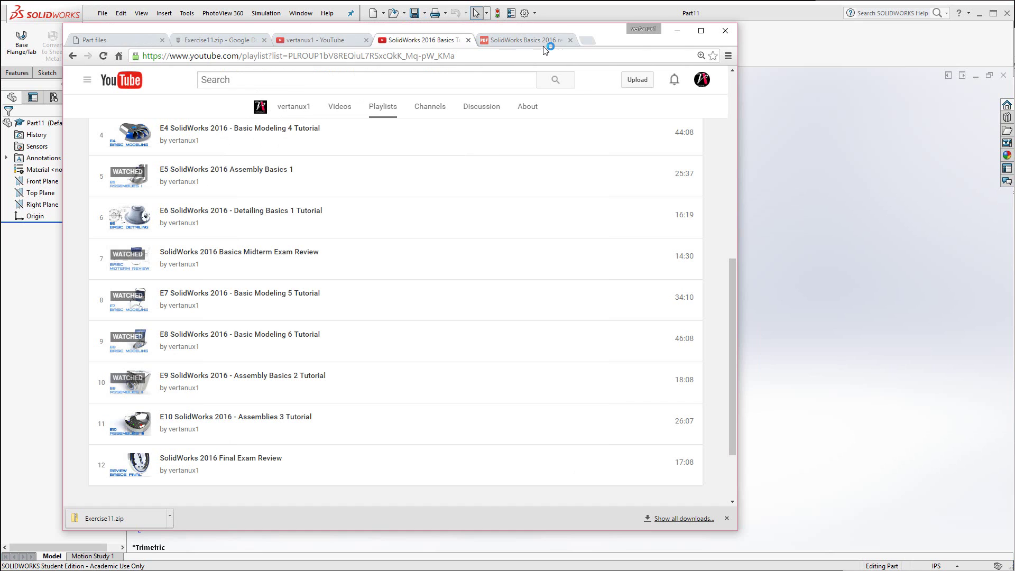
left_click(516, 39)
scroll(362, 303, "down", 10)
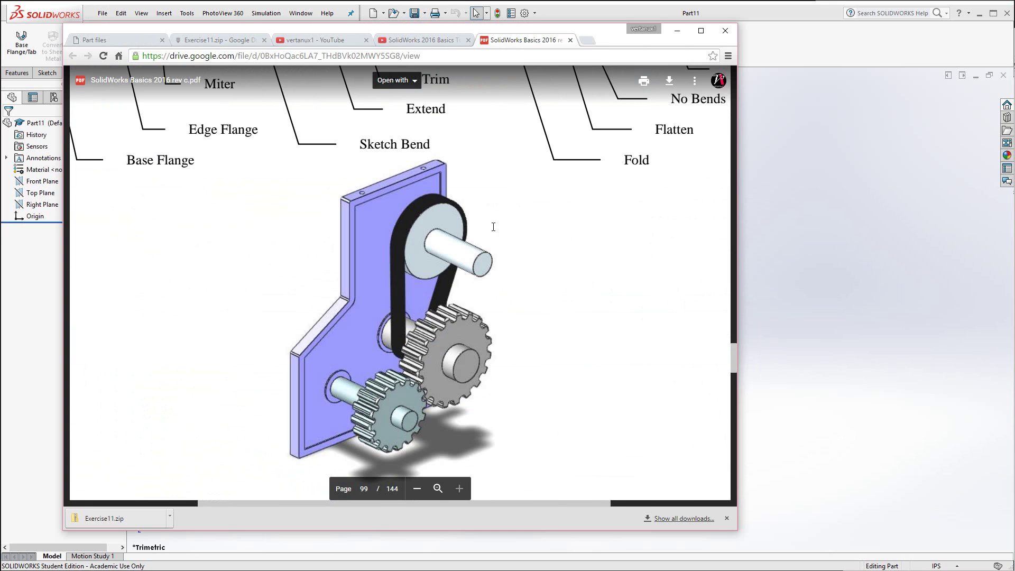
left_click(415, 488)
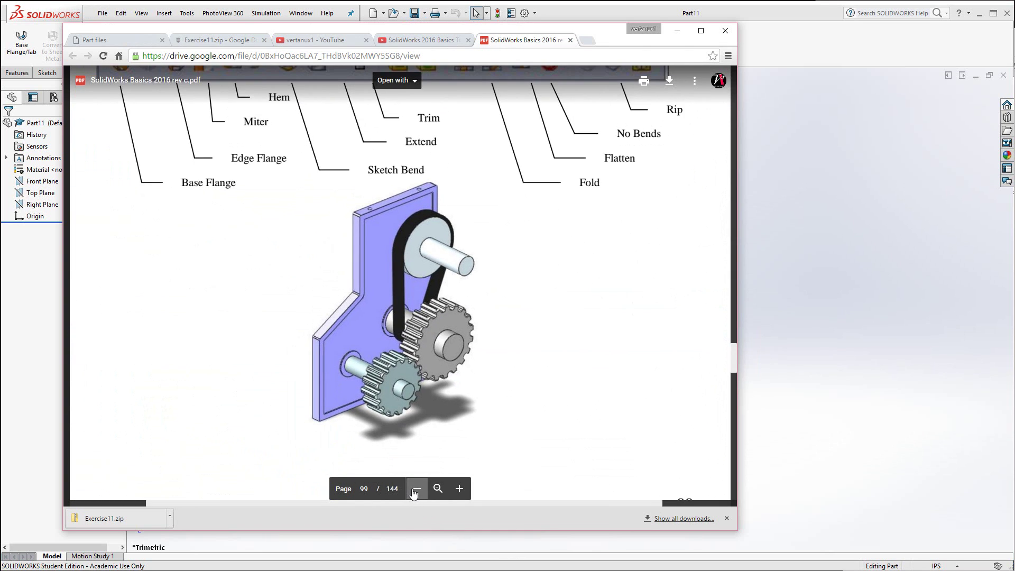
left_click(415, 489)
left_click(415, 488)
left_click(416, 489)
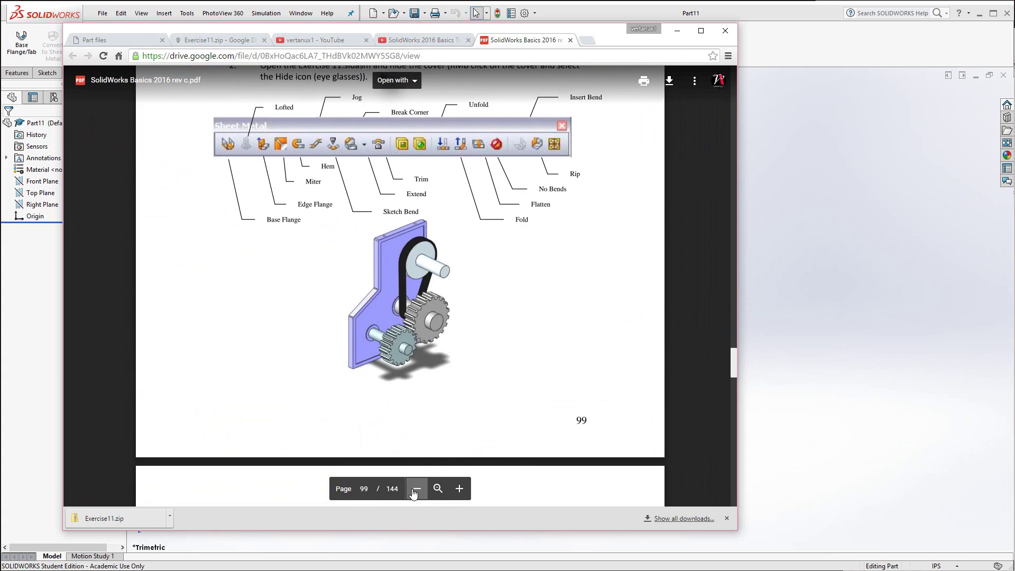
Step: Find Exercise 11B in the PDF and examine its finished part and the dimensioned first sketch
scroll(473, 370, "down", 20)
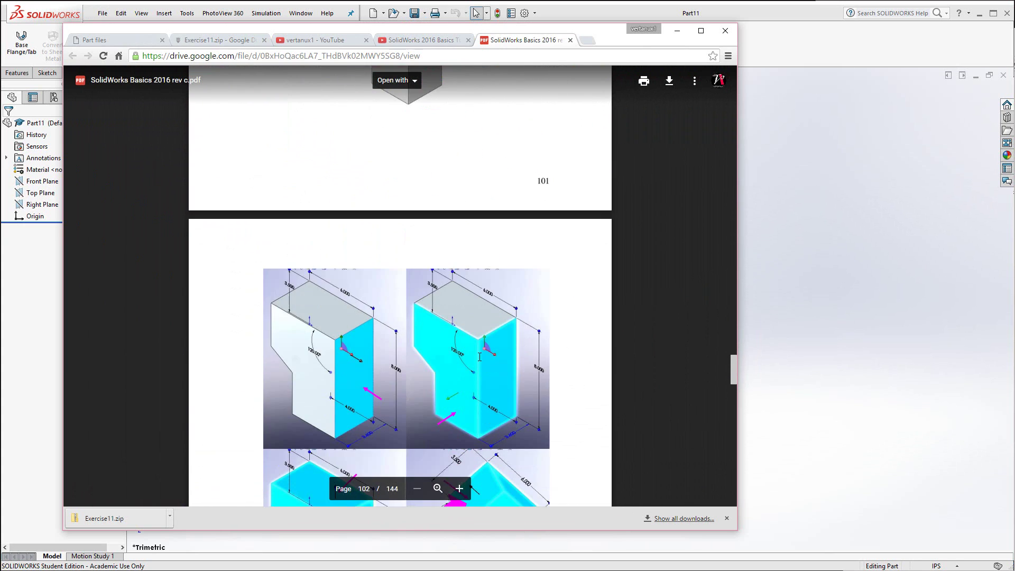
scroll(480, 357, "down", 20)
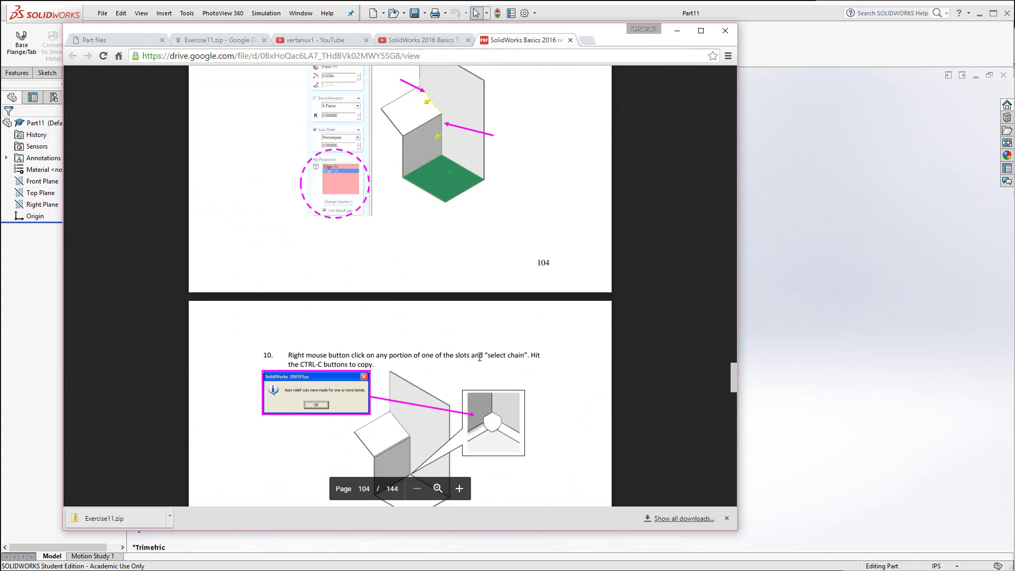
scroll(479, 356, "down", 20)
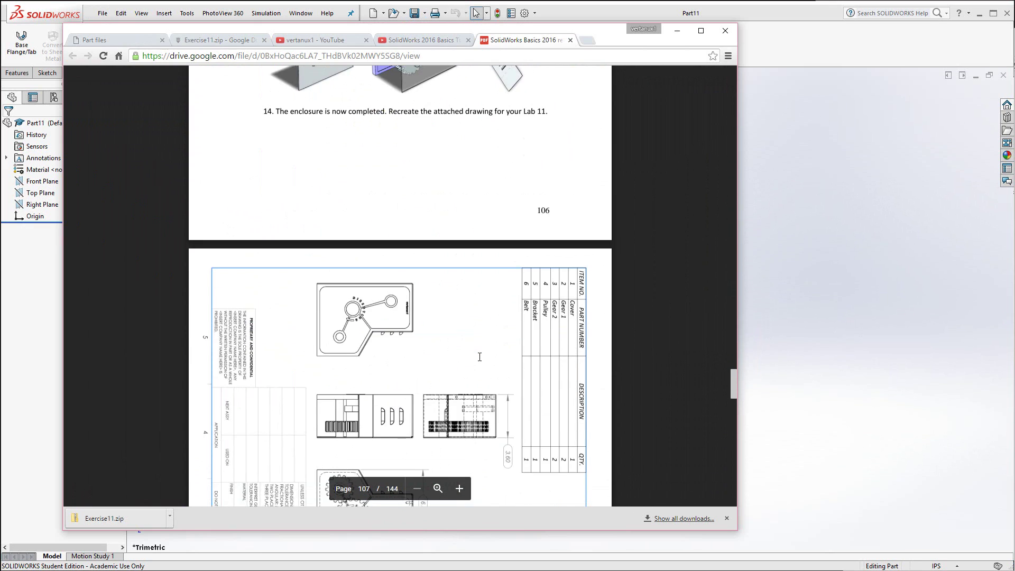
scroll(479, 357, "down", 12)
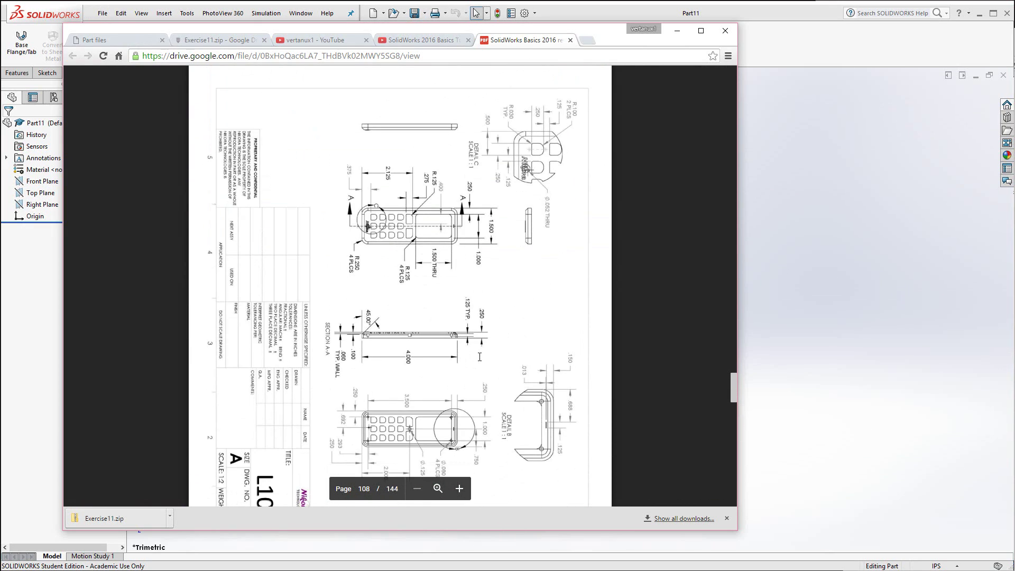
scroll(482, 350, "down", 20)
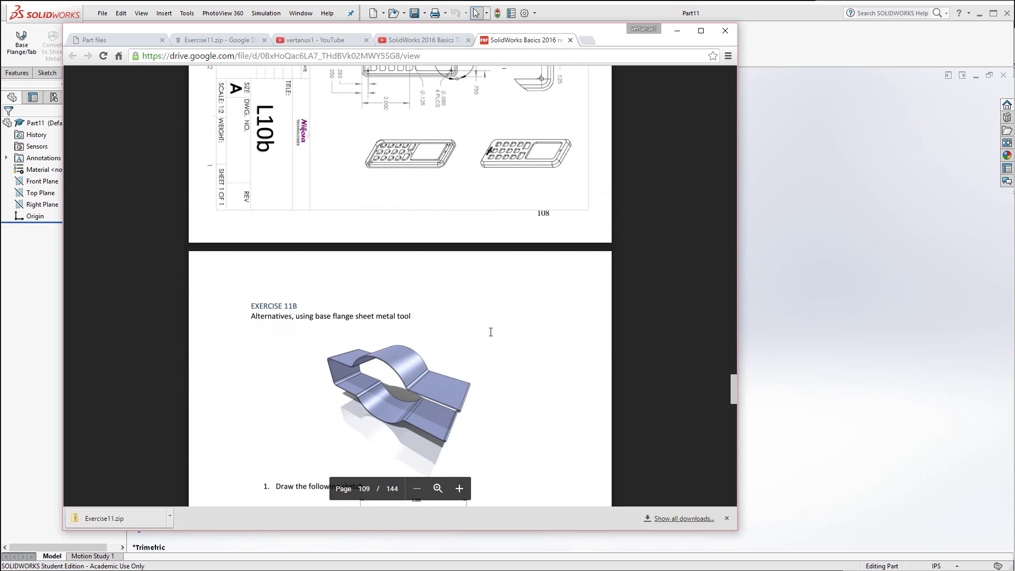
scroll(490, 332, "down", 5)
scroll(491, 332, "up", 7)
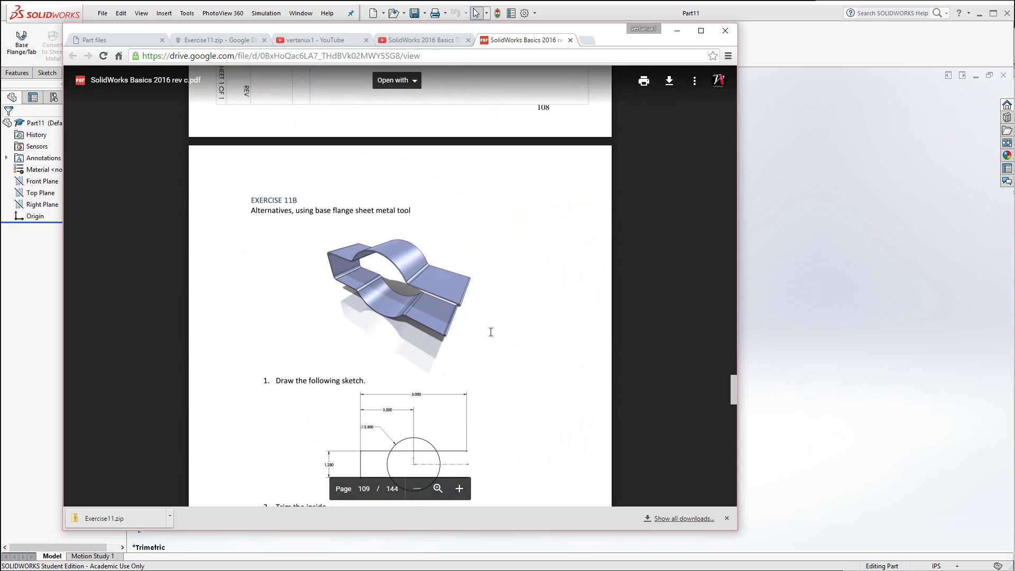
scroll(490, 332, "down", 2)
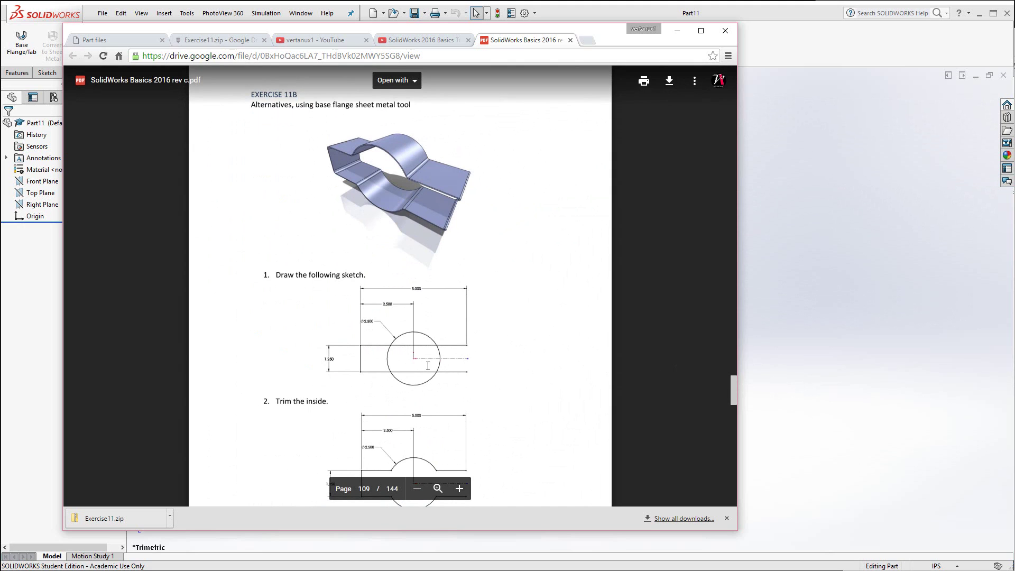
Step: Enlarge the PDF page to read the dimensions of the first Exercise 11B sketch
left_click(460, 488)
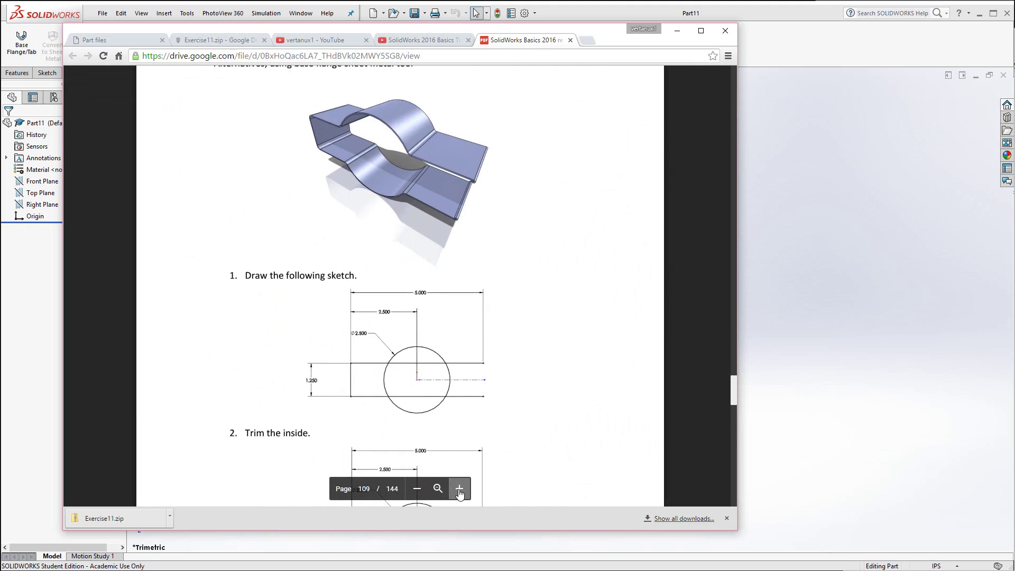
left_click(459, 488)
left_click(459, 489)
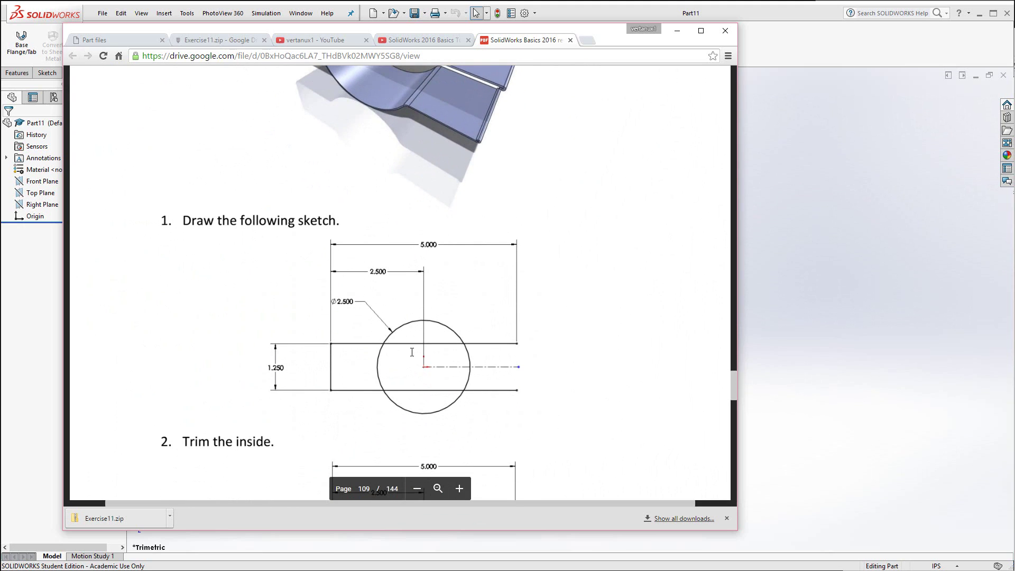
Step: Switch back to SolidWorks and sketch a center rectangle about 8.8 by 2.9 in on the Front Plane, centred on the origin
left_click(838, 363)
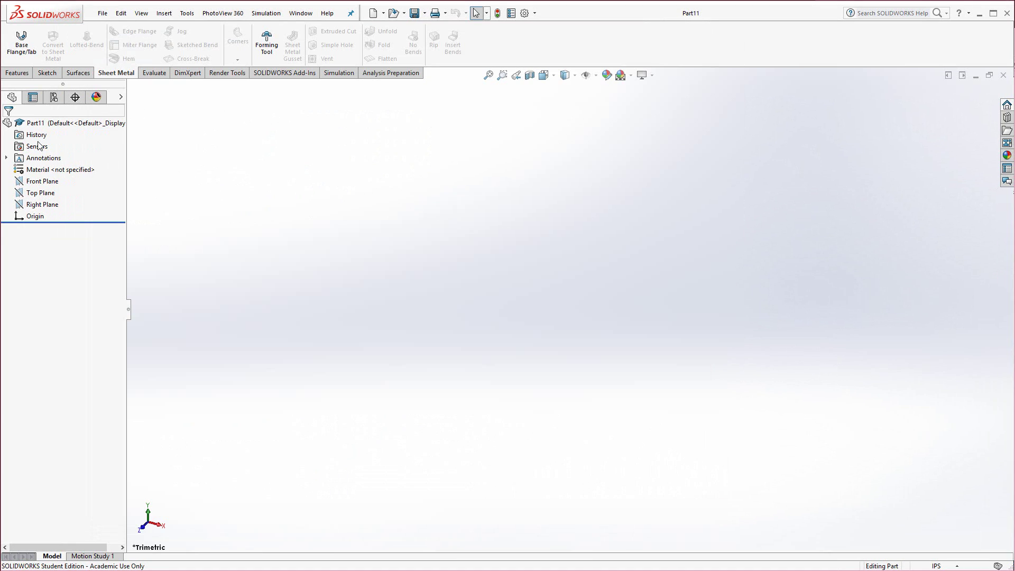
left_click(38, 181)
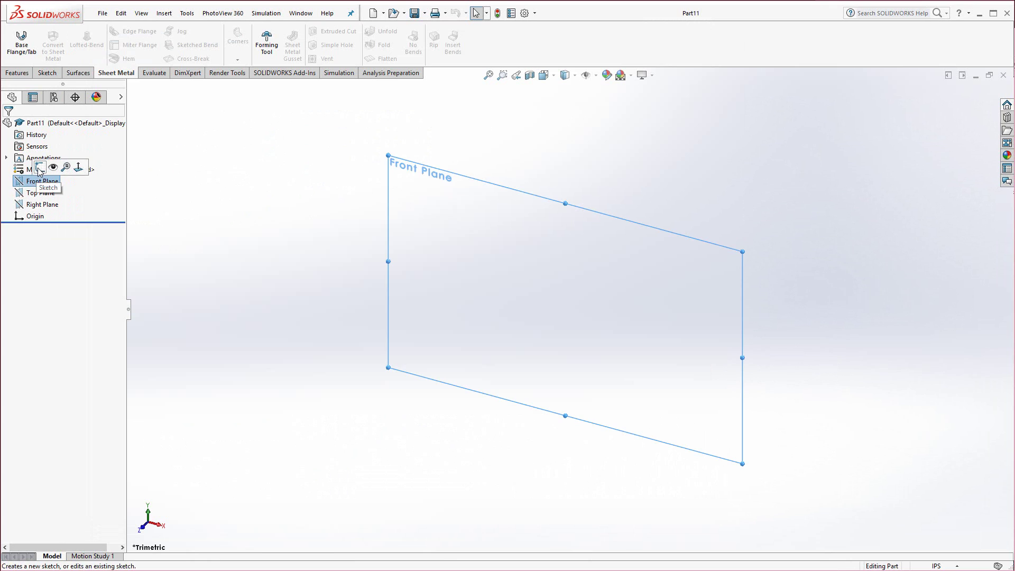
left_click(51, 166)
left_click(80, 45)
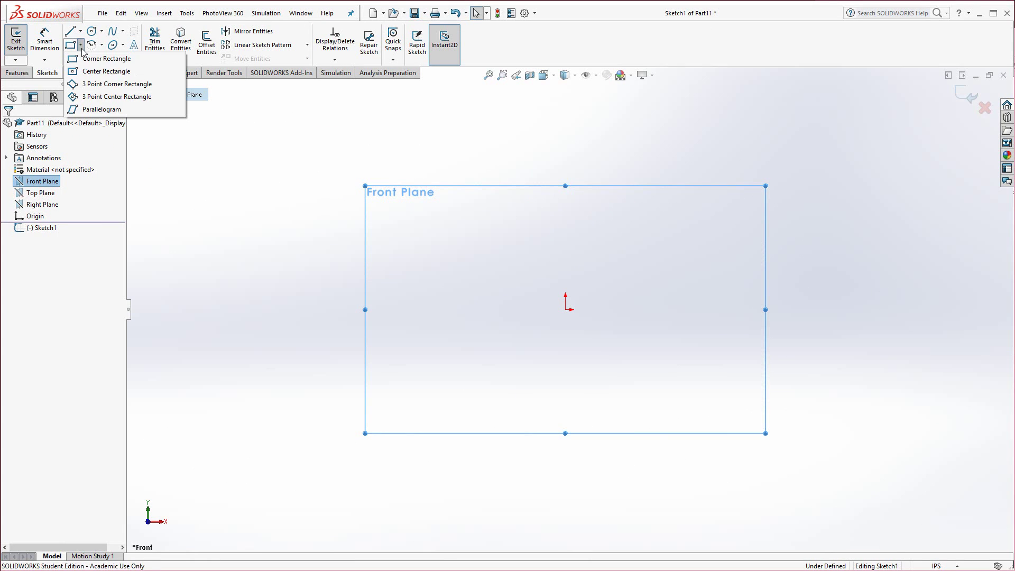
left_click(95, 82)
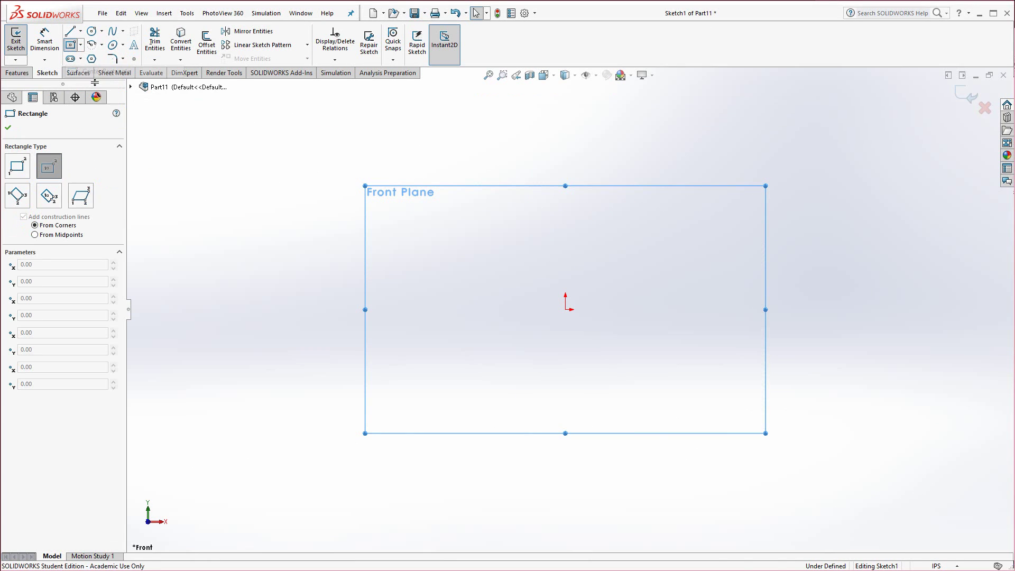
left_click(565, 309)
left_click(313, 226)
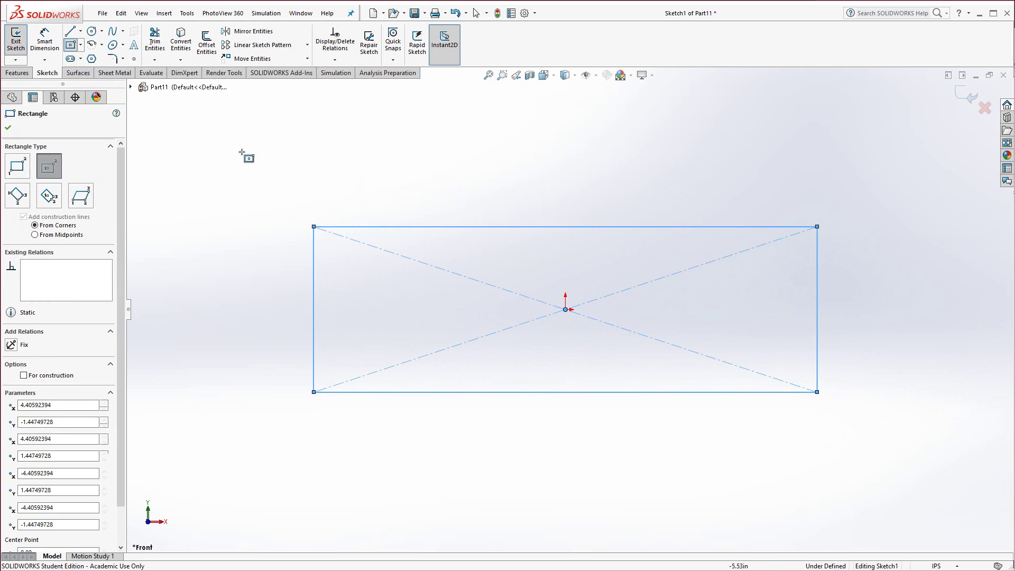
Step: Dimension the rectangle 5 in wide and 2 in high
left_click(47, 43)
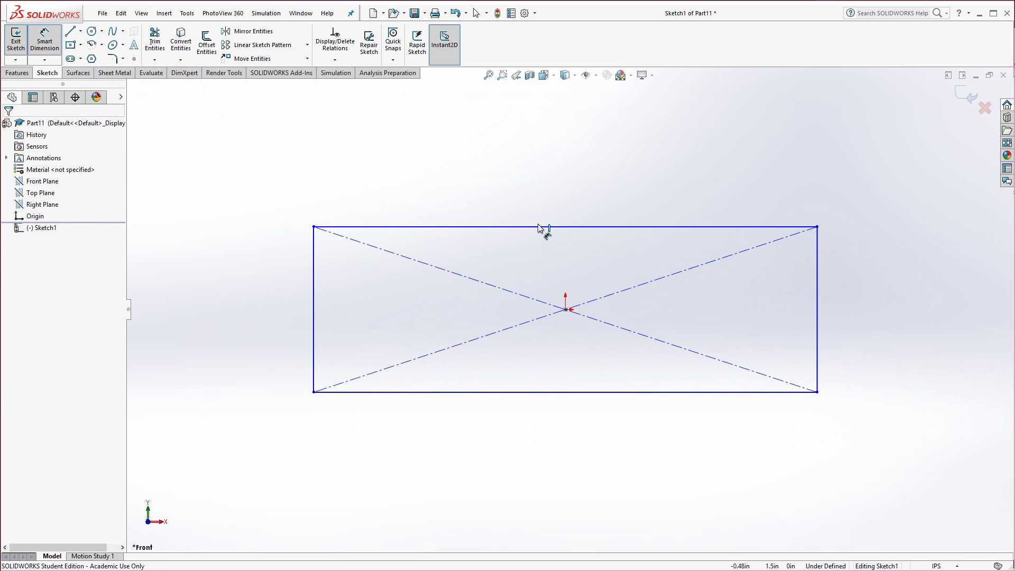
left_click(539, 227)
left_click(543, 169)
type("5")
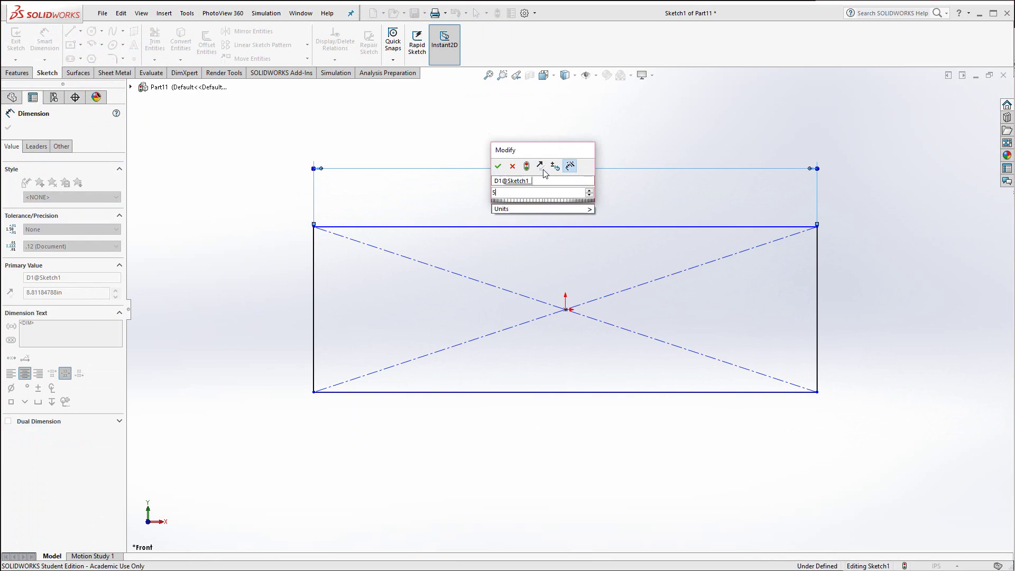
key("Return")
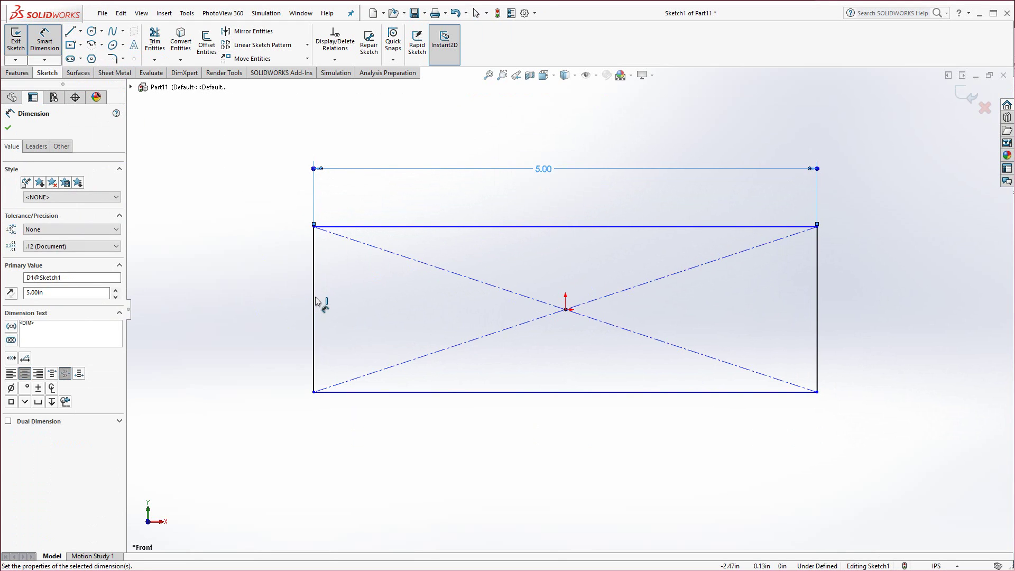
left_click(314, 301)
left_click(272, 308)
type("2")
key("Return")
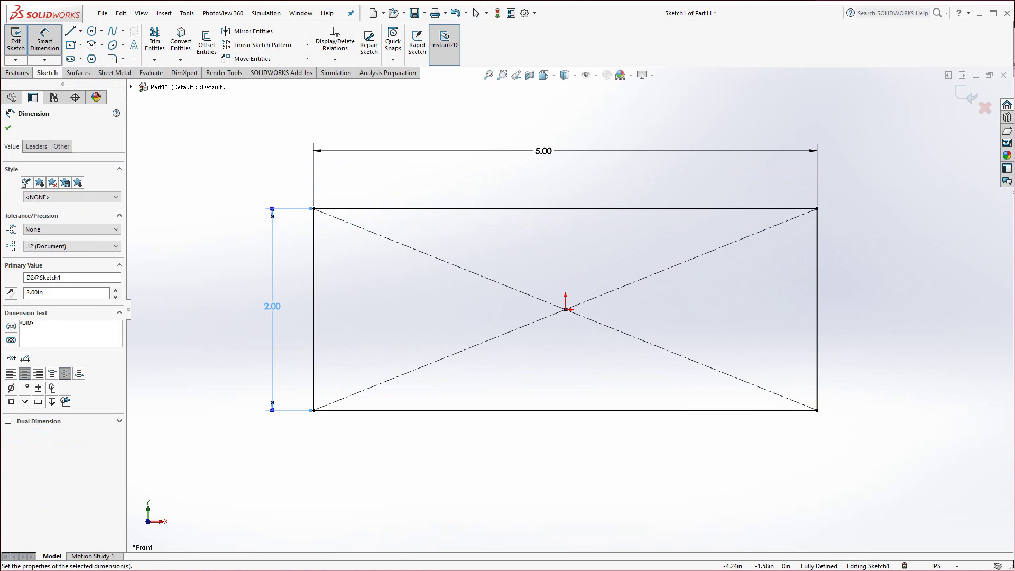
Step: Check the sketch dimensions in the PDF and set the rectangle's height to 1.25 in
key("alt+Tab")
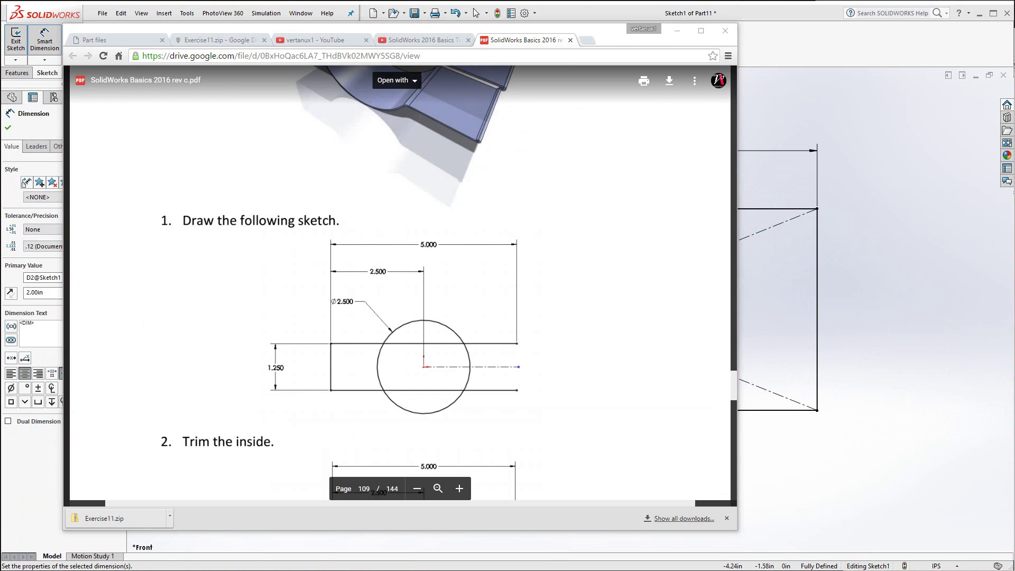
key("alt+Tab")
double_click(280, 309)
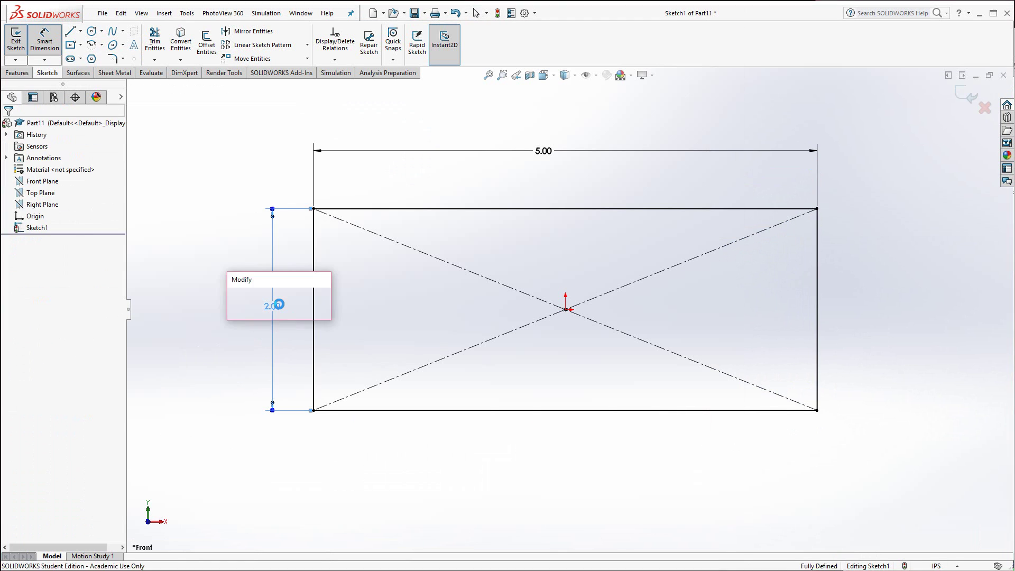
type("1.25")
key("Return")
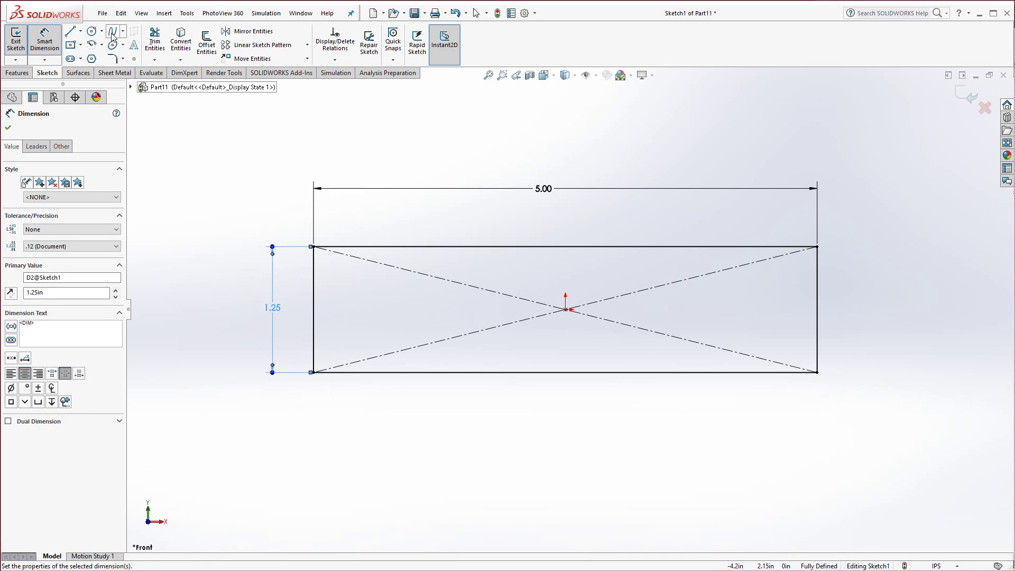
Step: Sketch a circle with a radius of about 1.14 in, centred on the origin
left_click(91, 31)
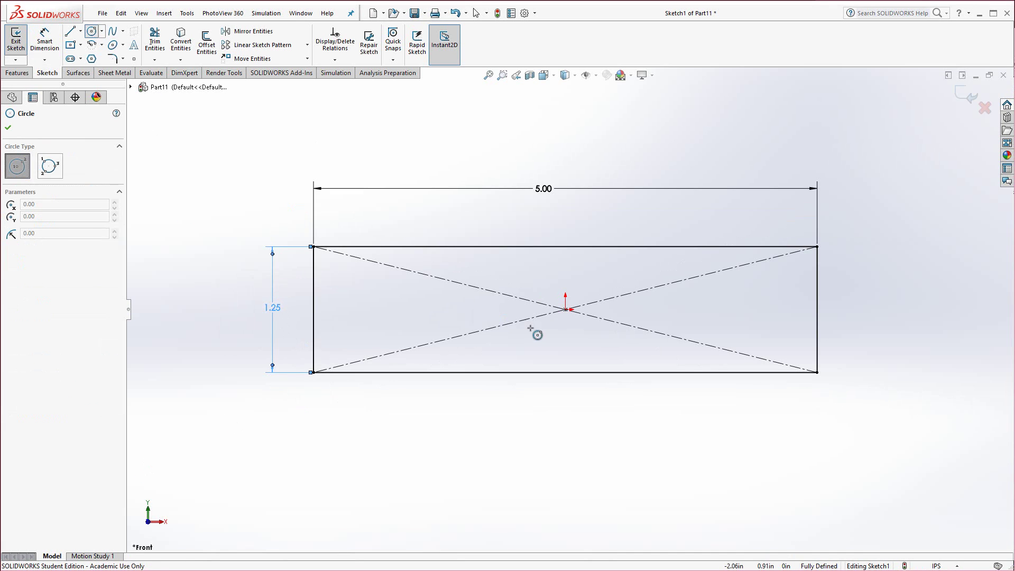
left_click(565, 309)
left_click(628, 216)
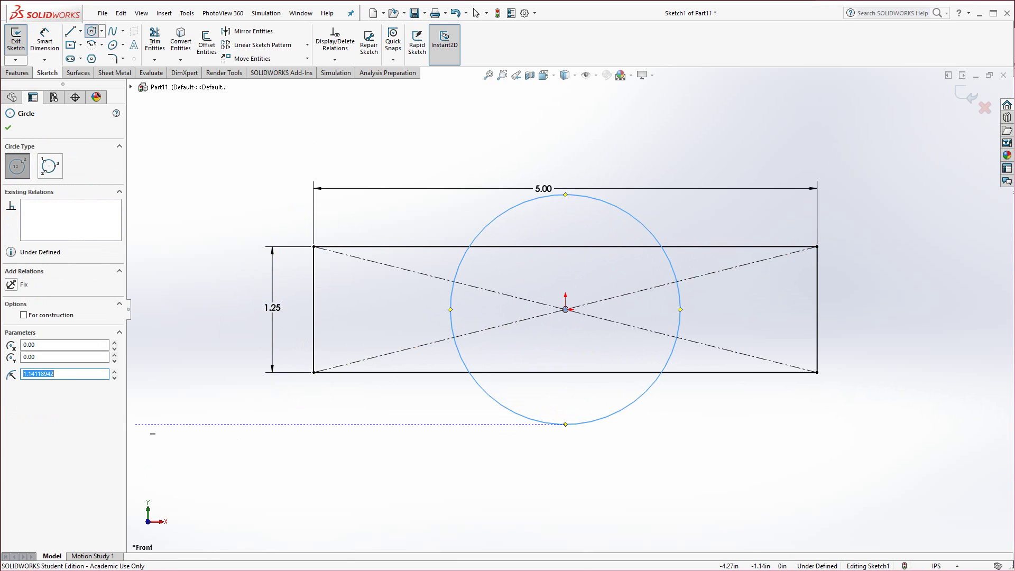
Step: Look up the circle's size in the PDF and dimension its diameter at 2.5 in
key("alt+Tab")
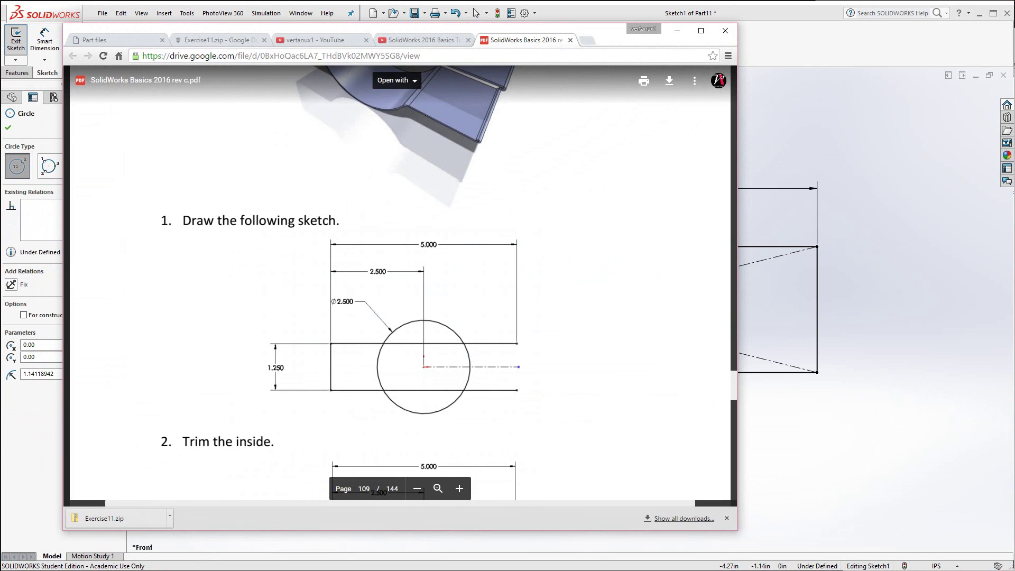
key("alt+Tab")
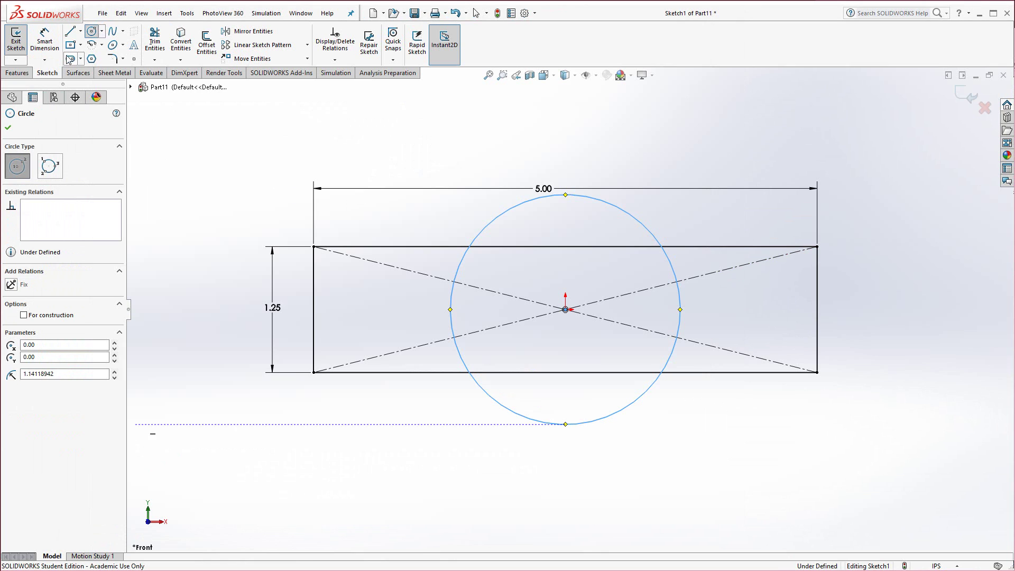
left_click(45, 41)
left_click(656, 234)
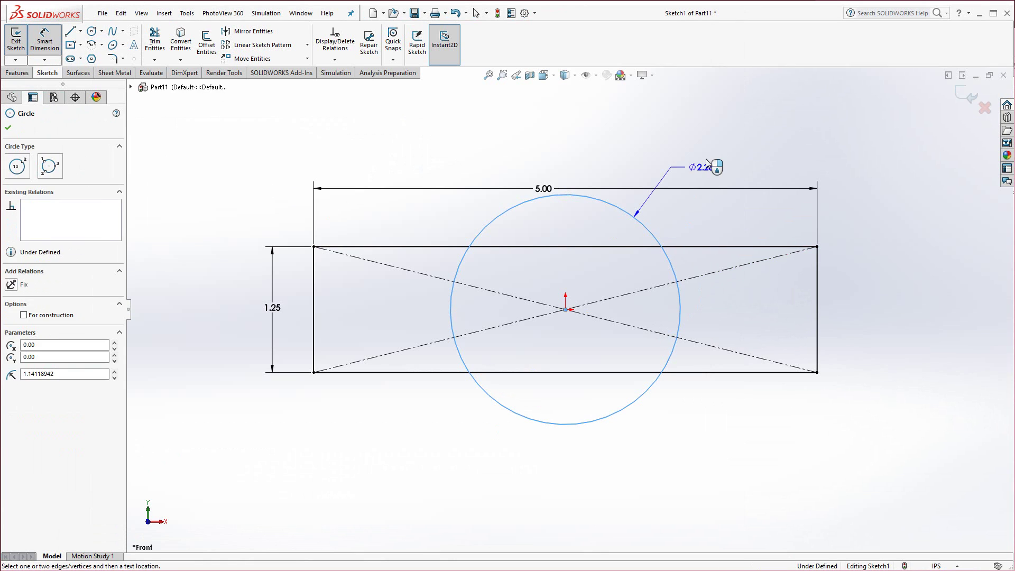
left_click(707, 162)
type("2.5")
key("Return")
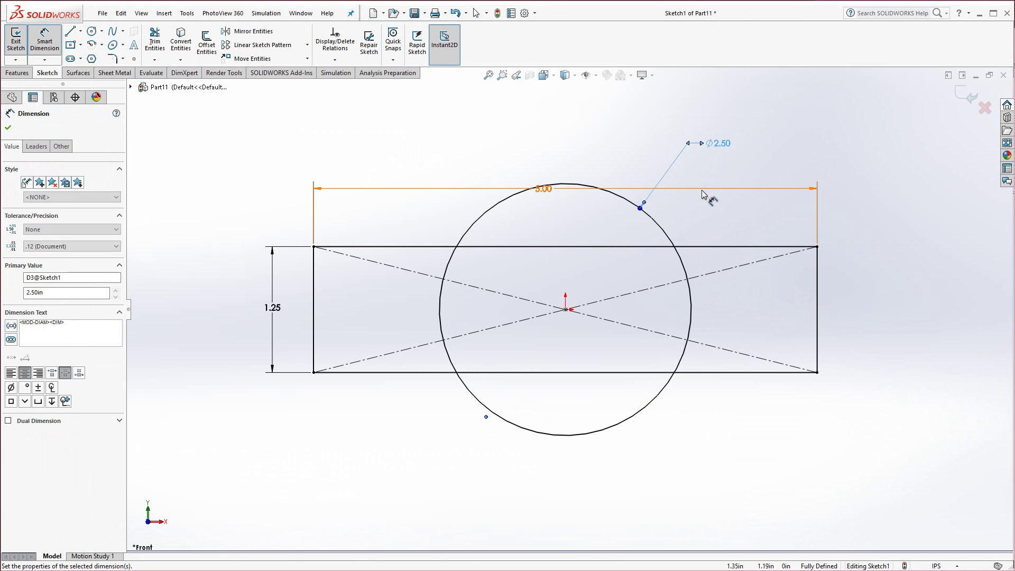
Step: Power trim the rectangle's right edge, the circle arcs inside the rectangle and the horizontal segments inside the circle, leaving an open profile
left_click(161, 47)
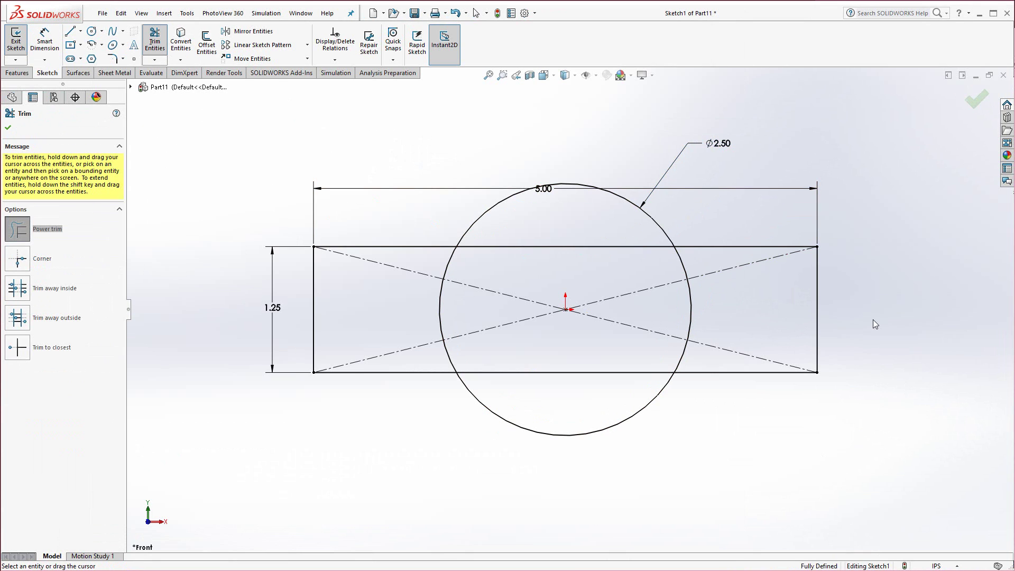
left_click_drag(874, 324, 797, 308)
left_click_drag(715, 307, 670, 296)
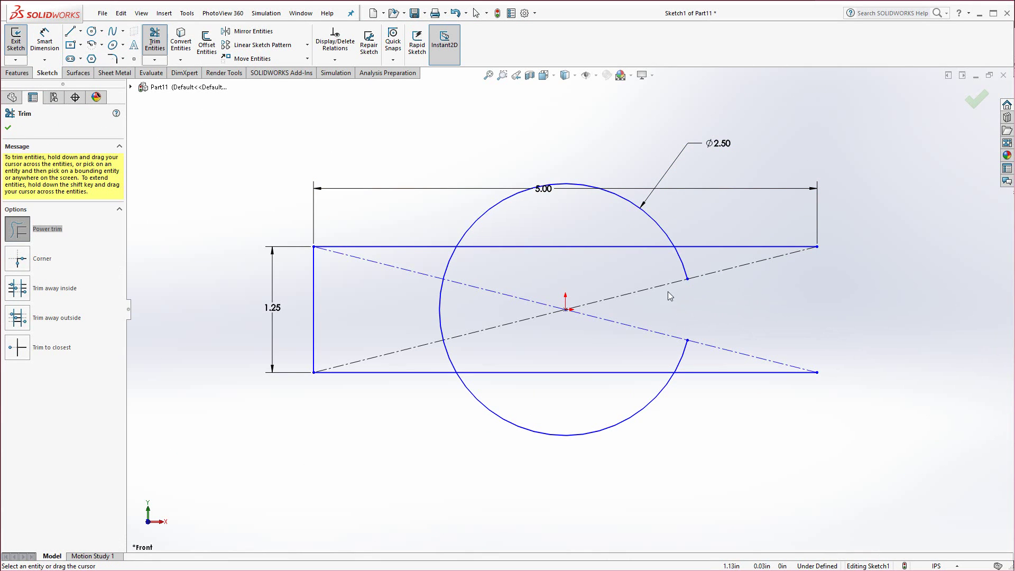
mouse_move(683, 260)
left_mouse_down()
mouse_move(633, 260)
mouse_move(578, 236)
left_mouse_up()
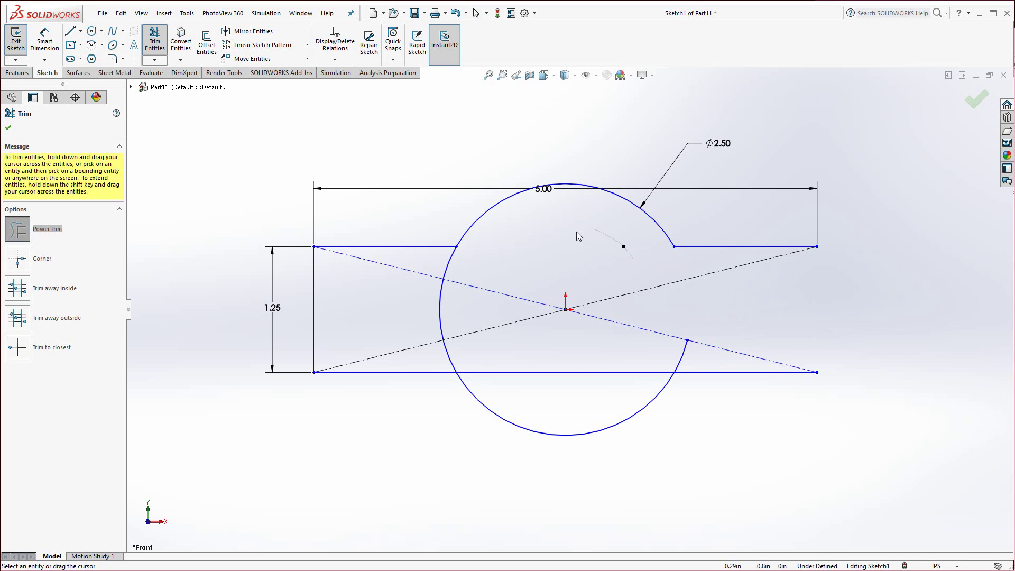
left_click_drag(611, 387, 674, 349)
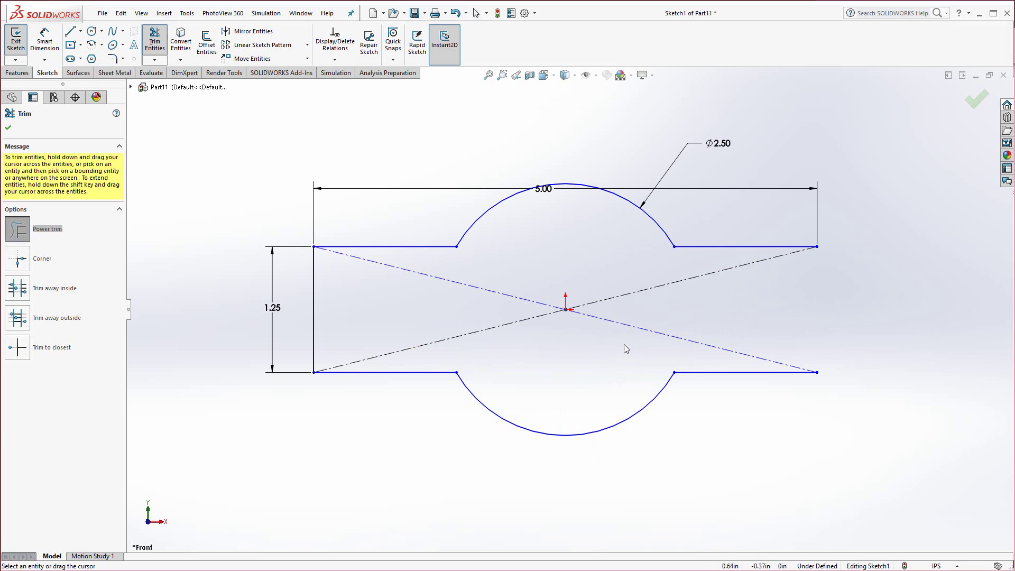
left_click(25, 74)
left_click(21, 43)
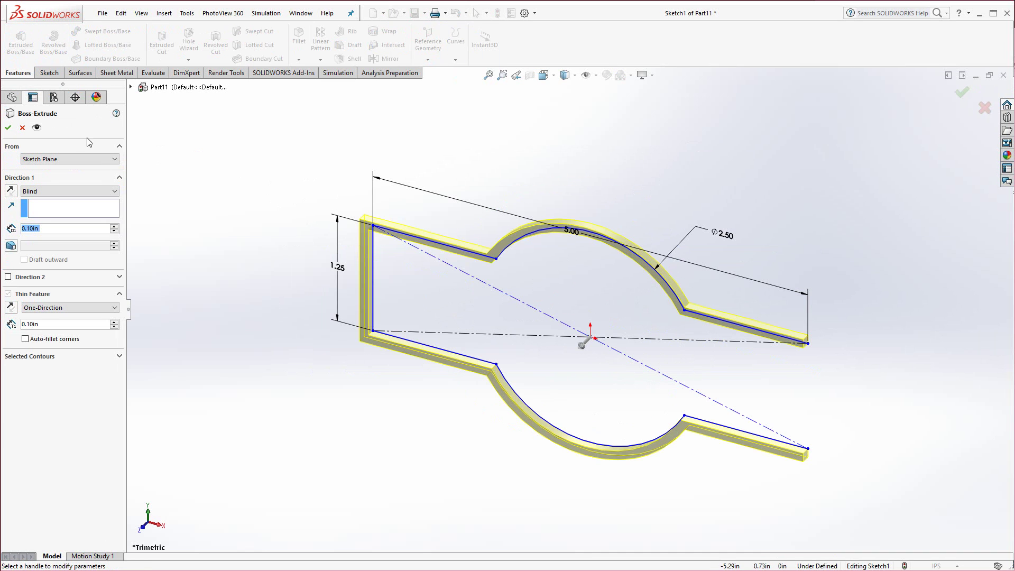
left_click(23, 128)
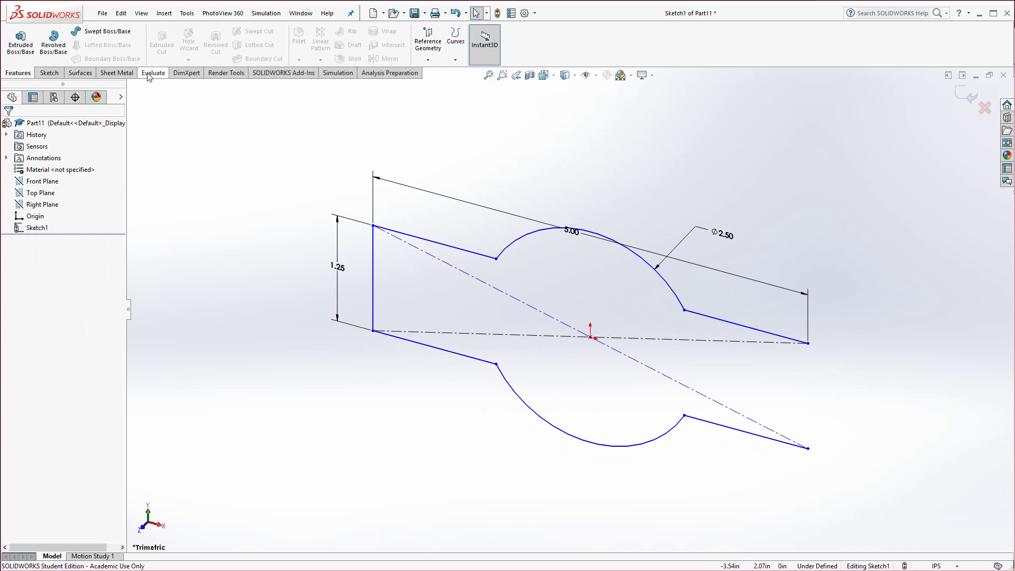
Step: Create a sheet metal Base Flange from the open profile, using a Mid Plane depth of 1.5 in
left_click(117, 72)
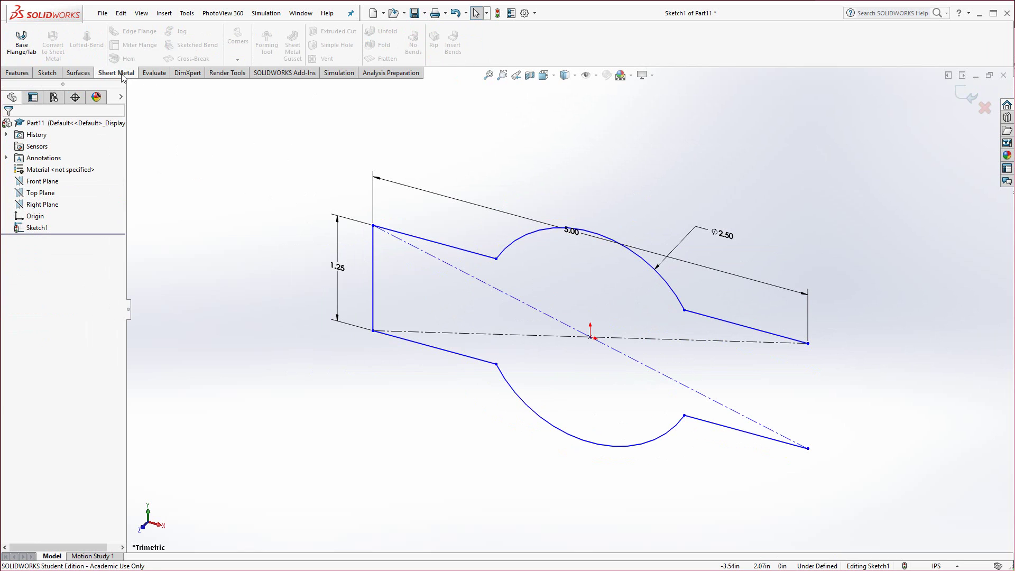
left_click(22, 45)
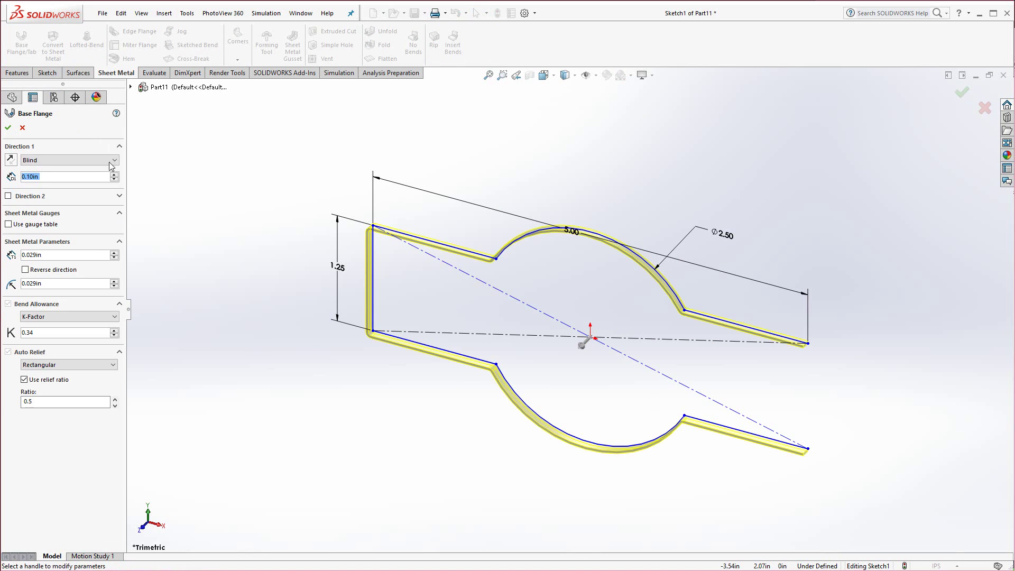
left_click_drag(583, 346, 532, 393)
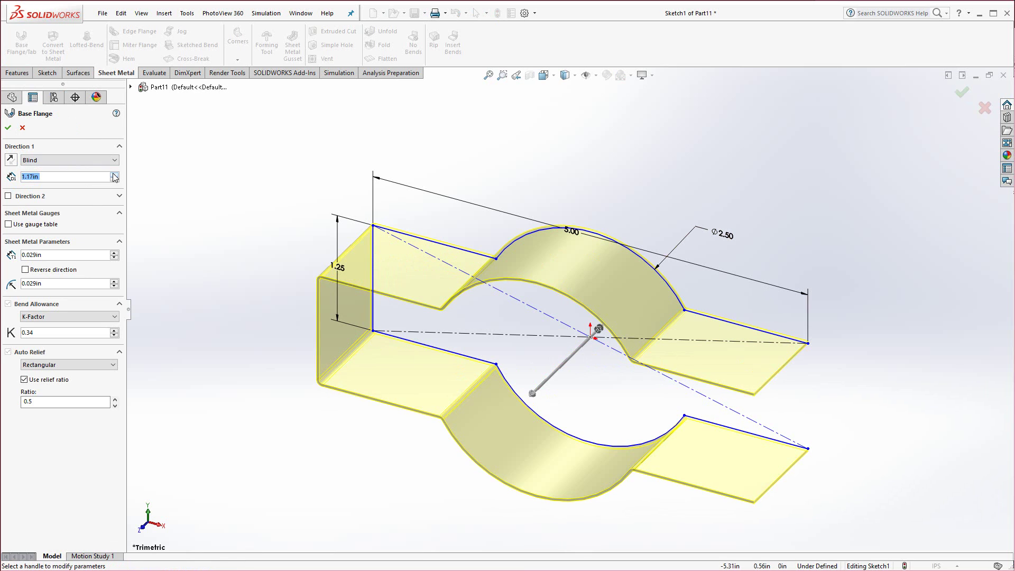
left_click(115, 159)
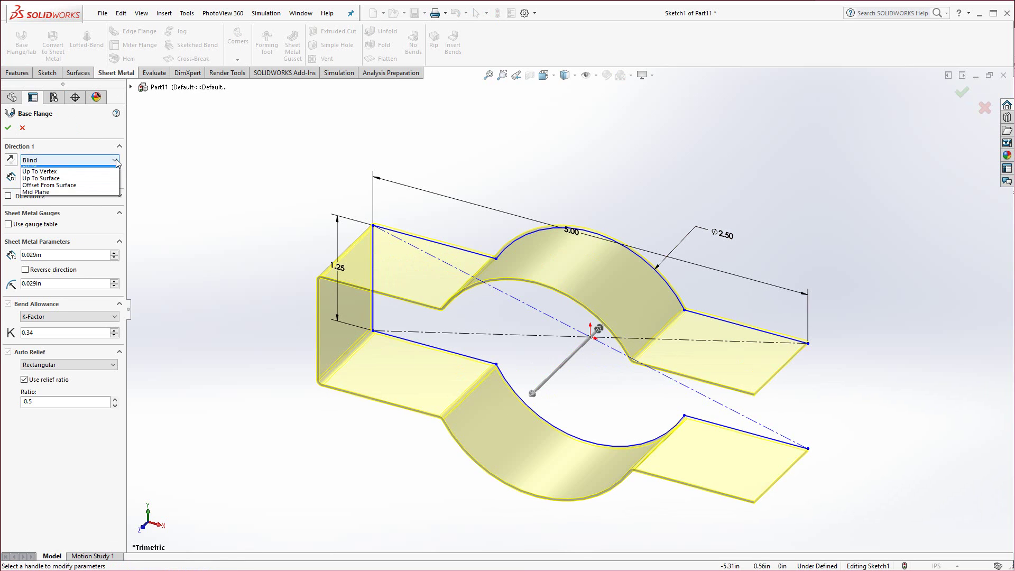
left_click(55, 198)
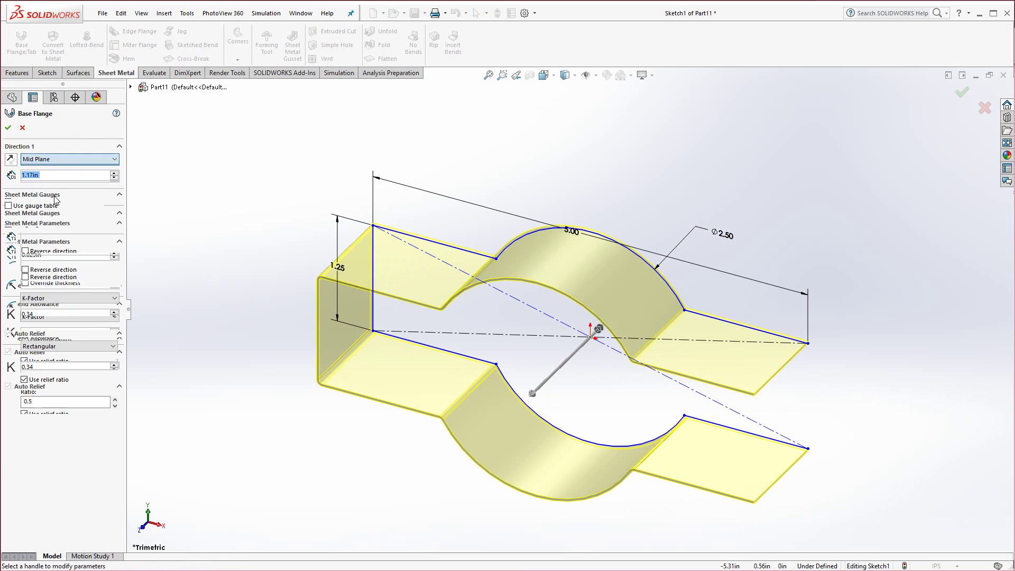
left_click(114, 173)
left_click(114, 172)
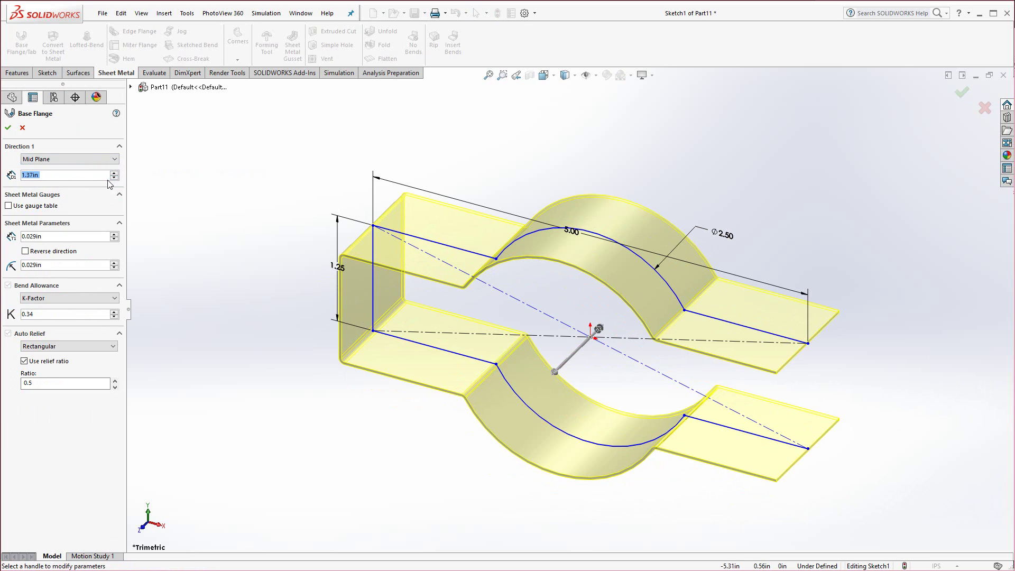
type("1.5")
key("Return")
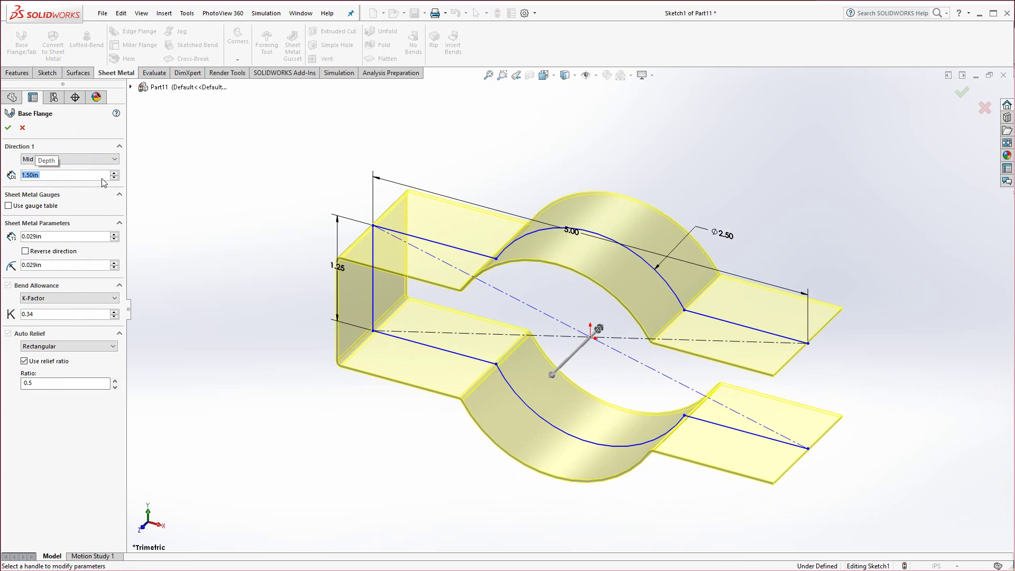
left_click(12, 127)
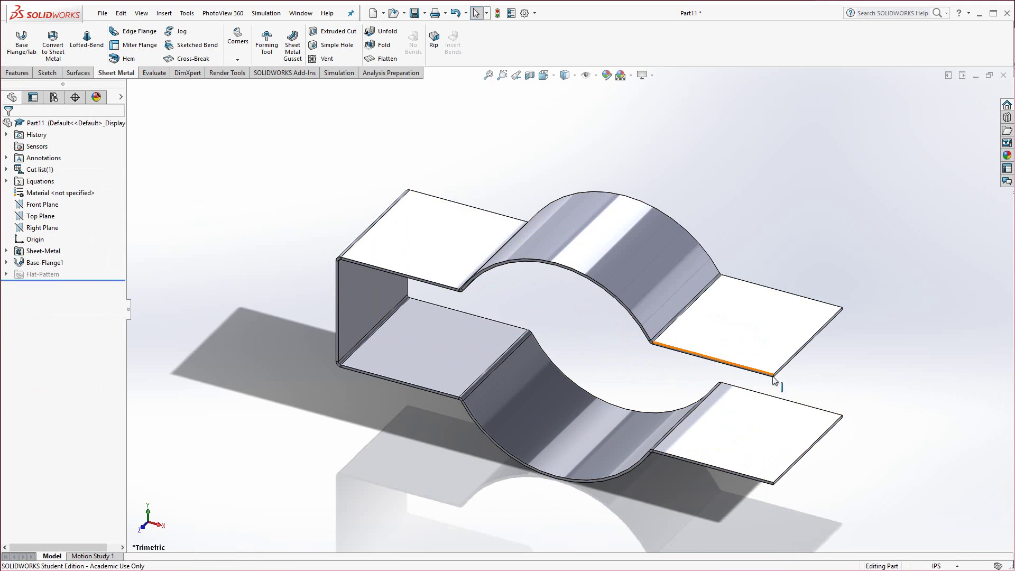
scroll(798, 337, "down", 5)
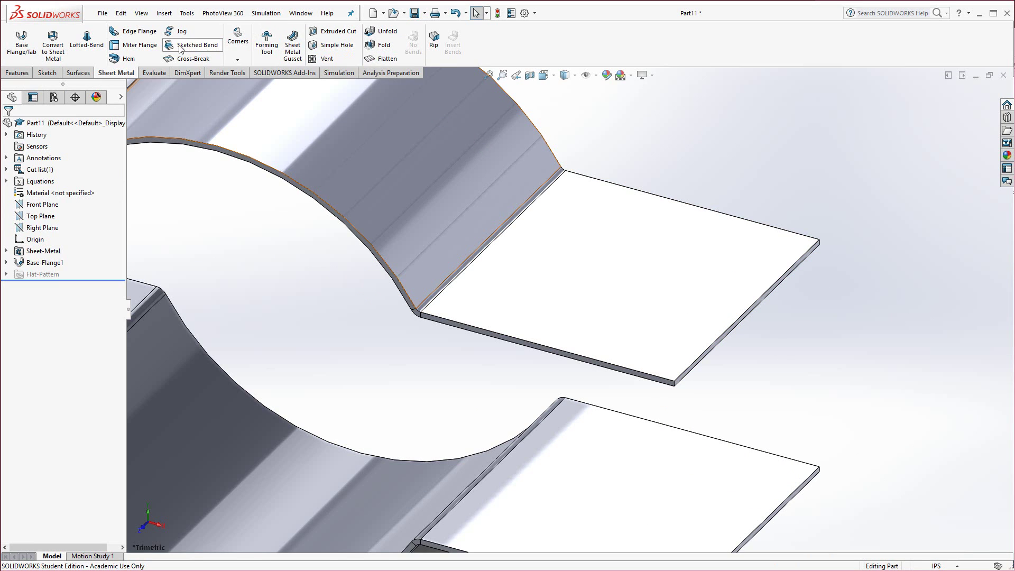
Step: Add a teardrop hem of 200° and 0.00725 in radius to the free end edges of both open-end tabs
left_click(129, 59)
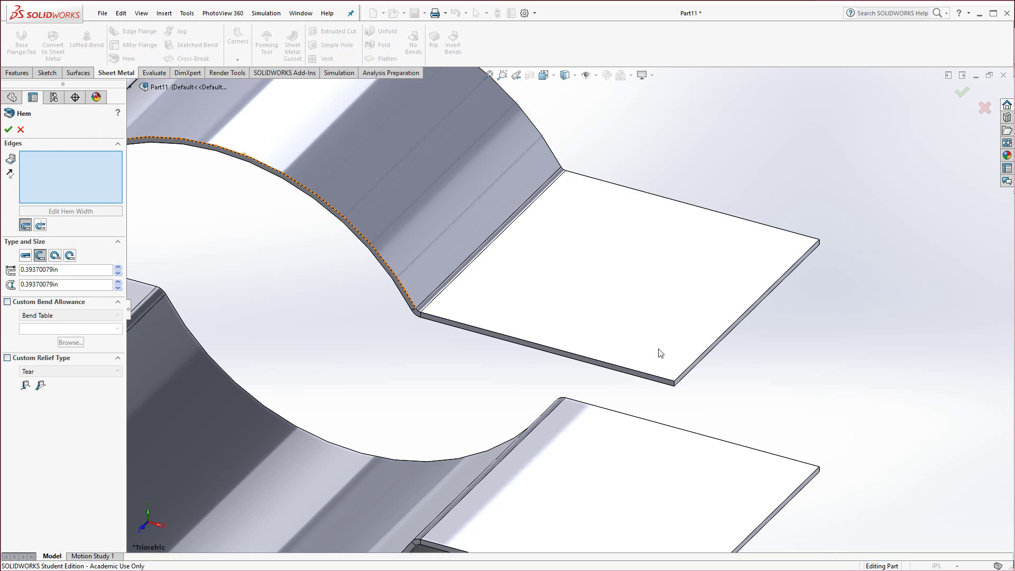
left_click(711, 357)
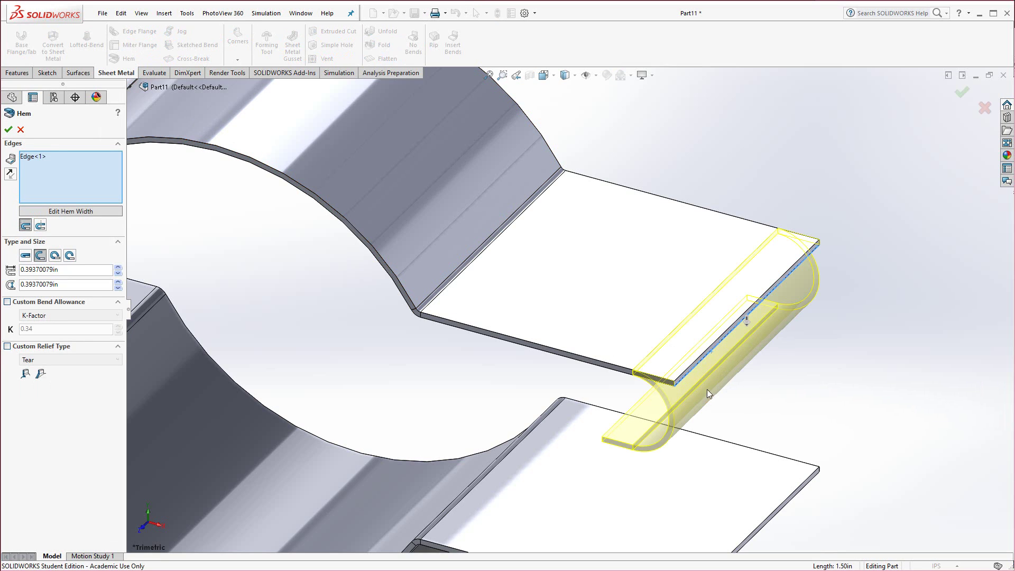
left_click(26, 255)
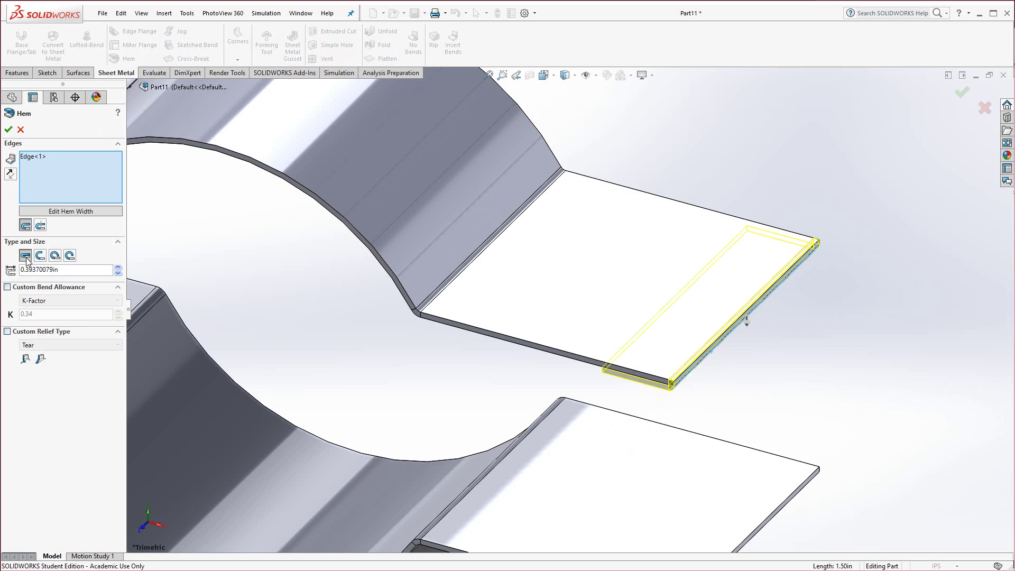
left_click(55, 255)
scroll(685, 427, "down", 5)
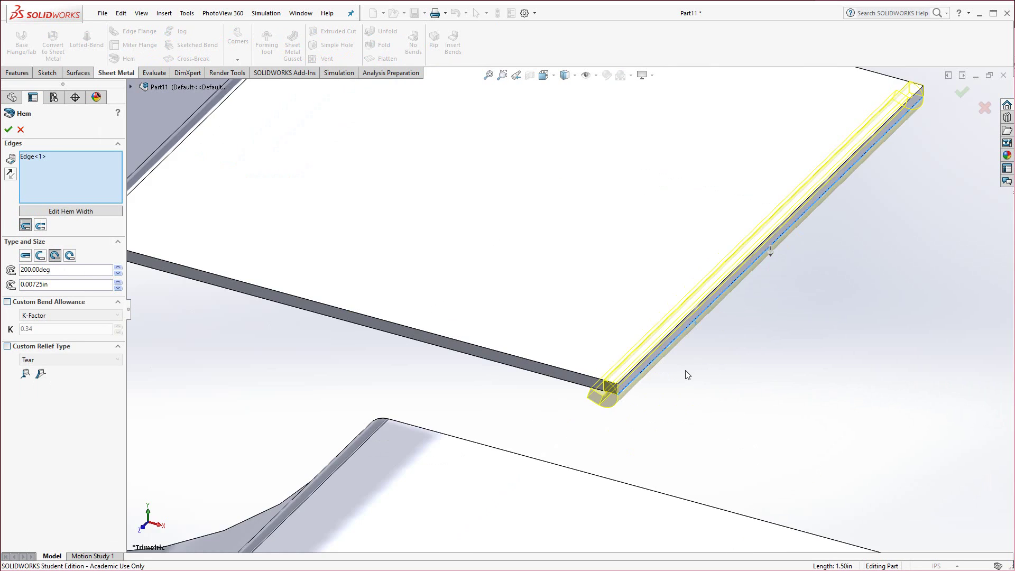
scroll(576, 430, "down", 1)
scroll(576, 430, "up", 3)
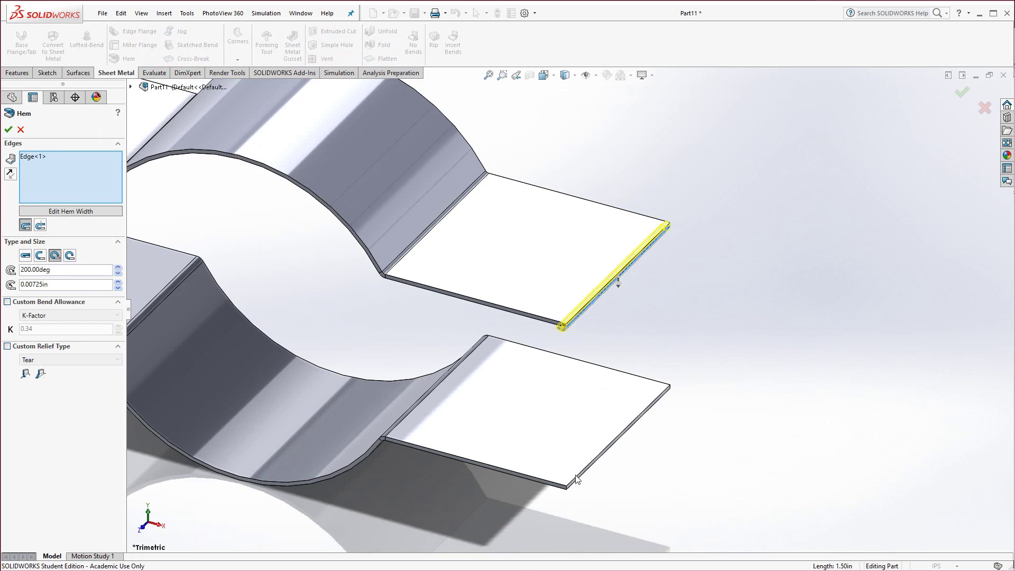
scroll(570, 423, "down", 5)
left_click(567, 418)
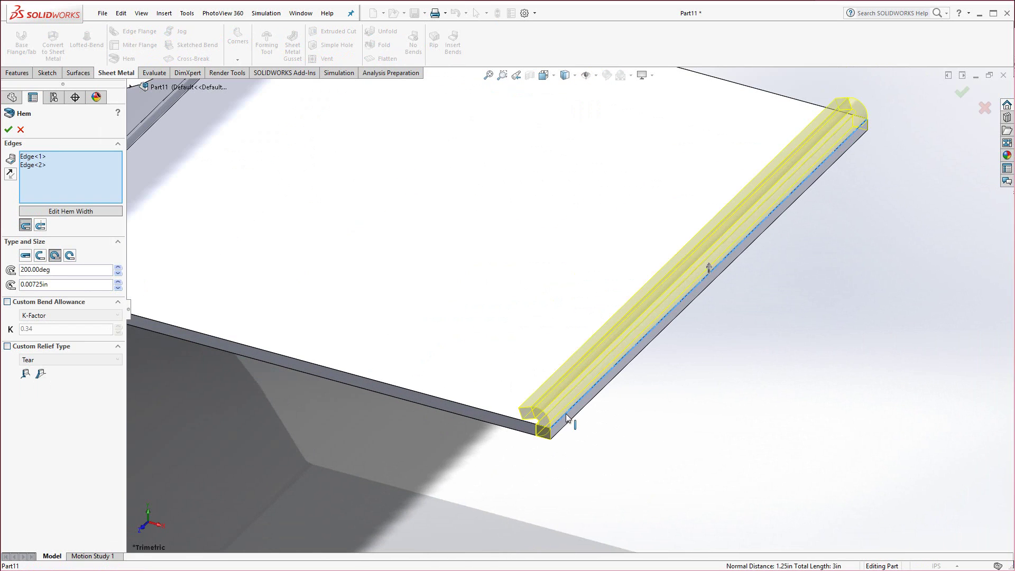
left_click(7, 131)
scroll(634, 438, "up", 3)
scroll(655, 447, "up", 3)
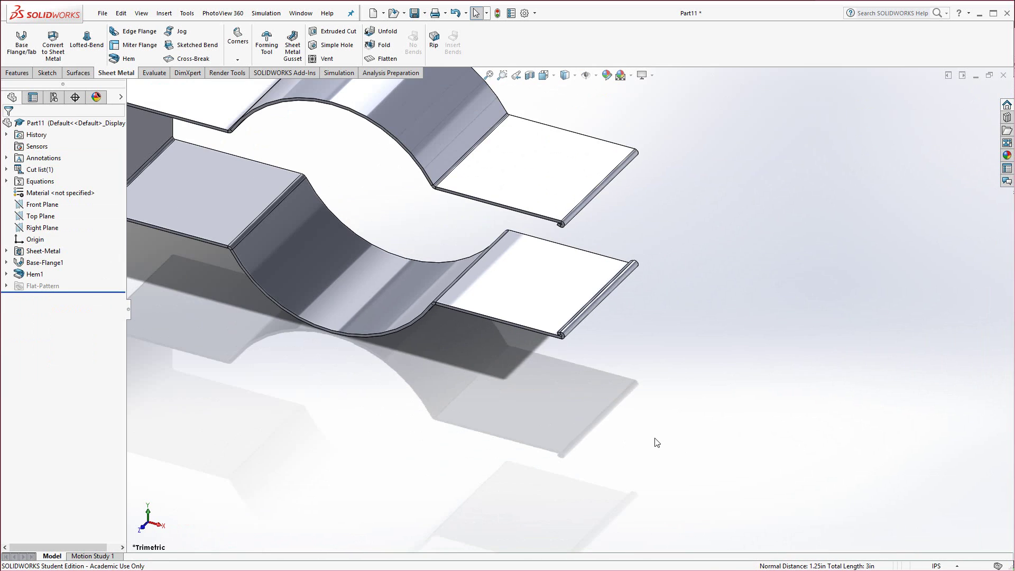
Step: Start a sketch on the upper hemmed tab's top face and draw a diagonal centerline between its opposite corners
scroll(500, 186, "down", 4)
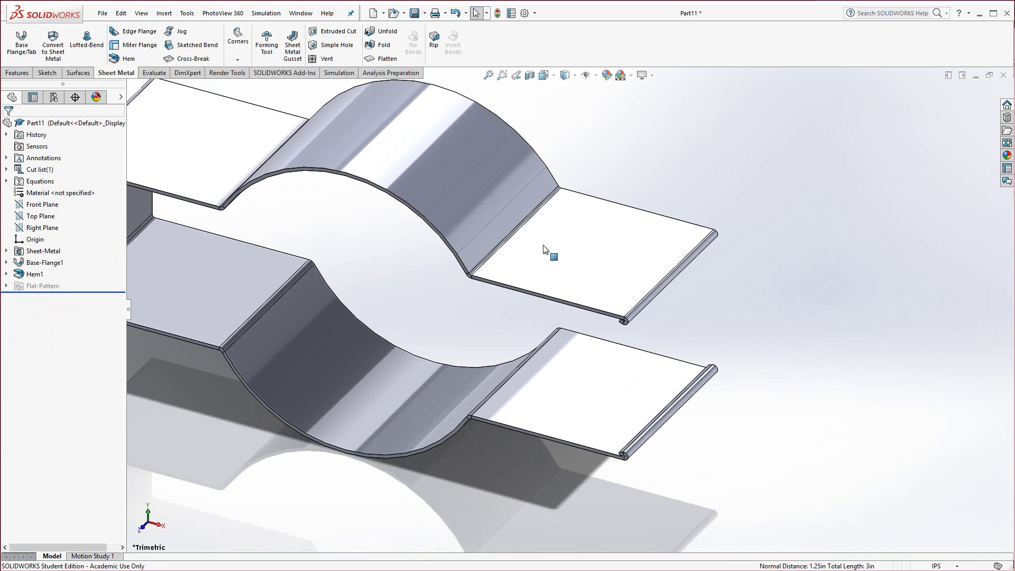
left_click(579, 253)
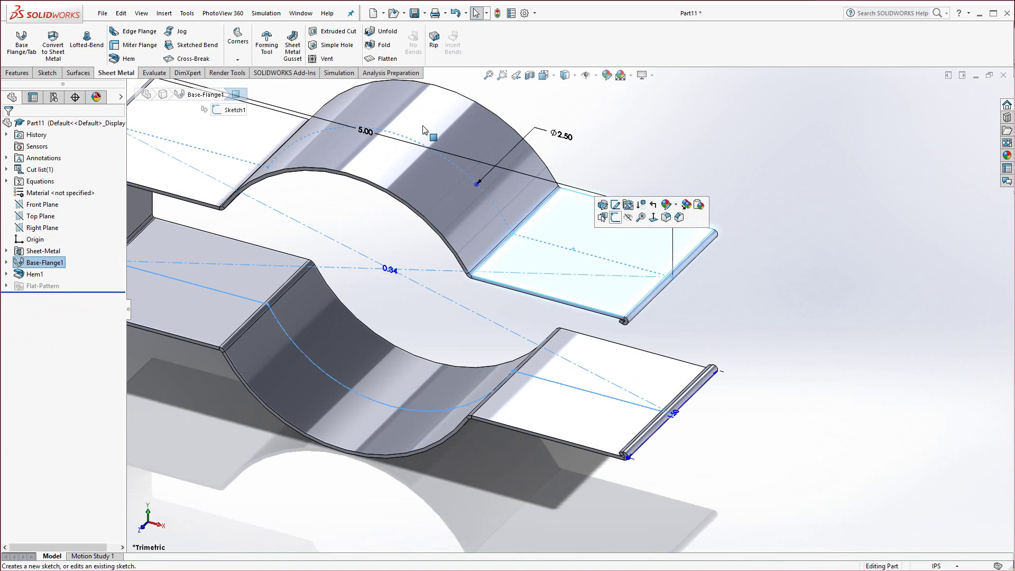
left_click(614, 217)
left_click(80, 31)
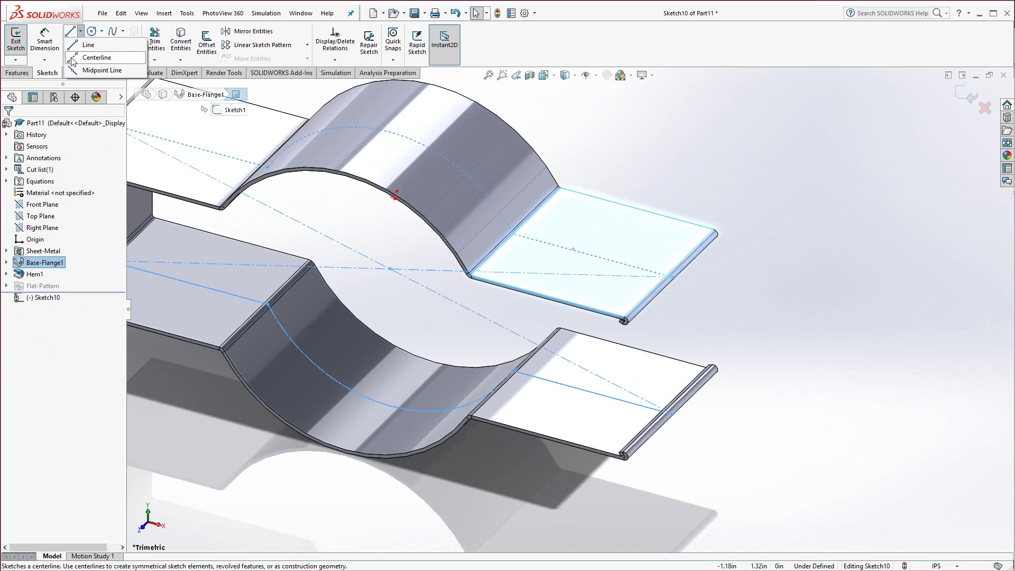
left_click(89, 59)
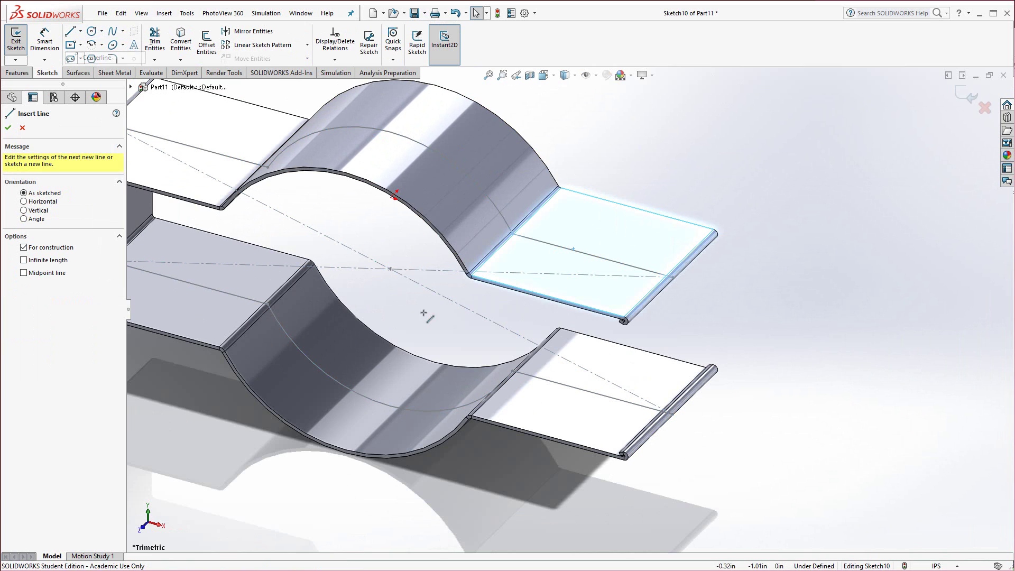
left_click(472, 275)
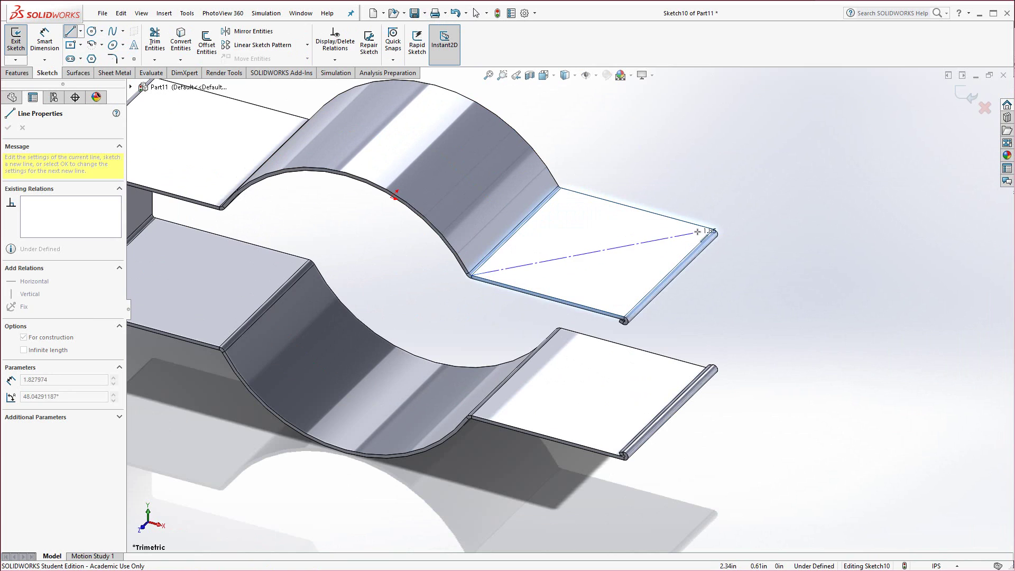
left_click(714, 229)
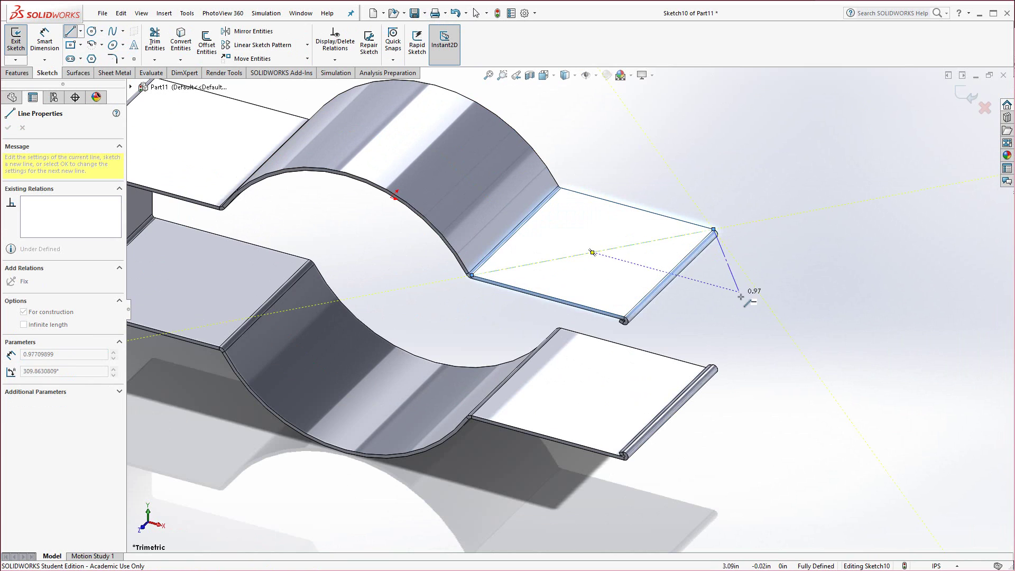
key("Escape")
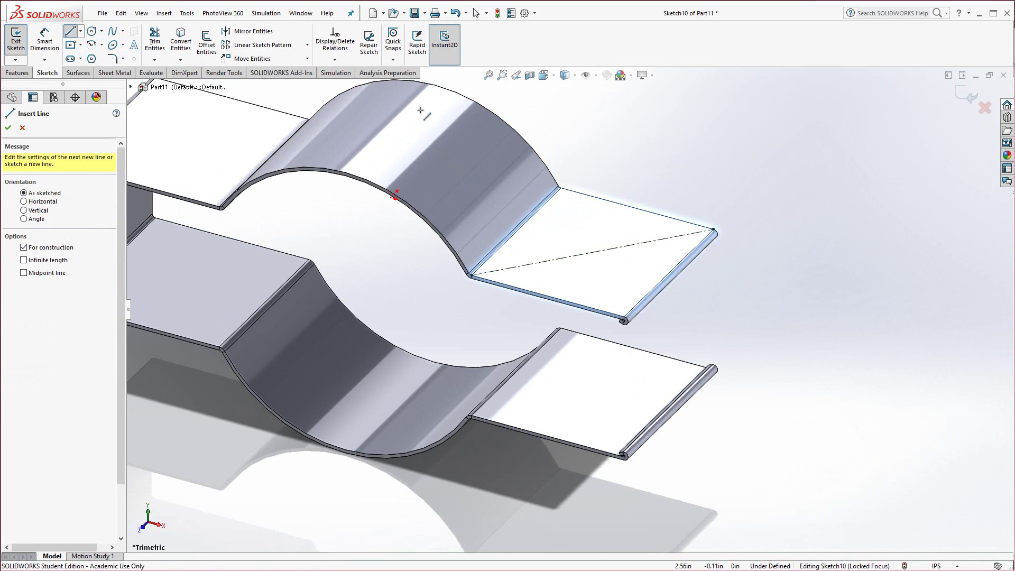
Step: Sketch a circle centred on the diagonal's midpoint and dimension its diameter at 0.5 in
left_click(91, 31)
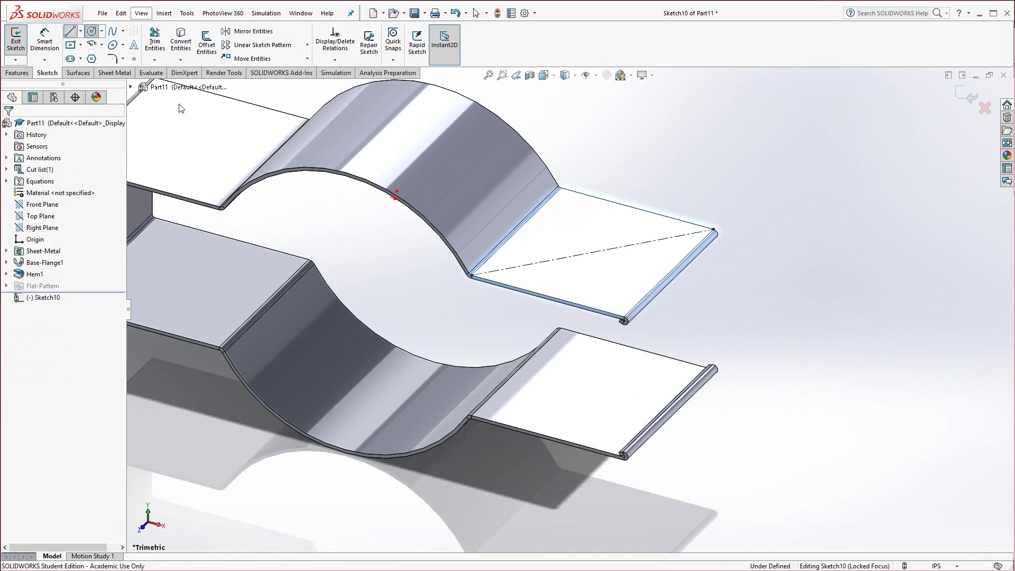
left_click(592, 252)
left_click(619, 244)
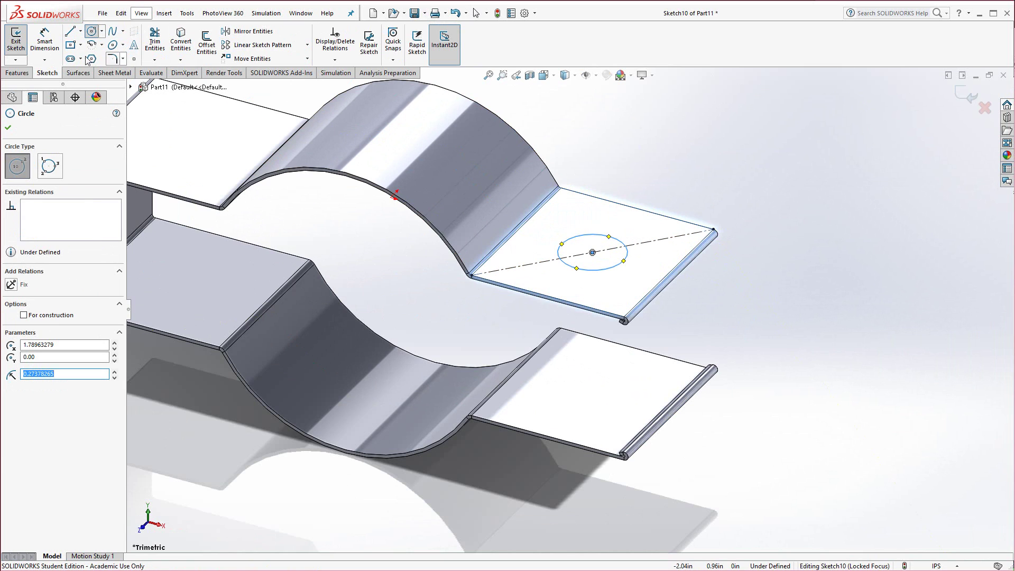
key("d")
left_click(596, 270)
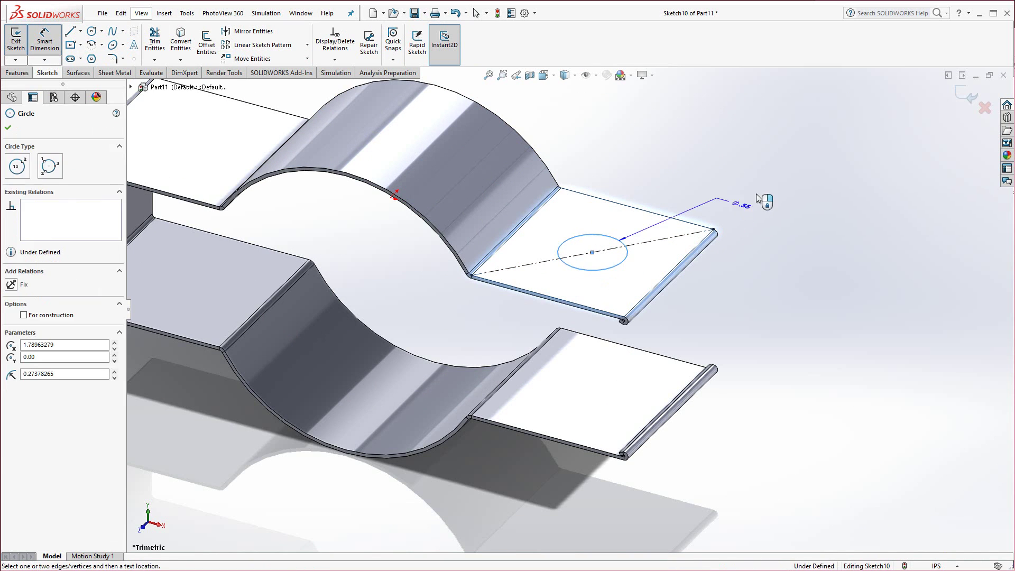
left_click(795, 216)
type("0.5")
key("Return")
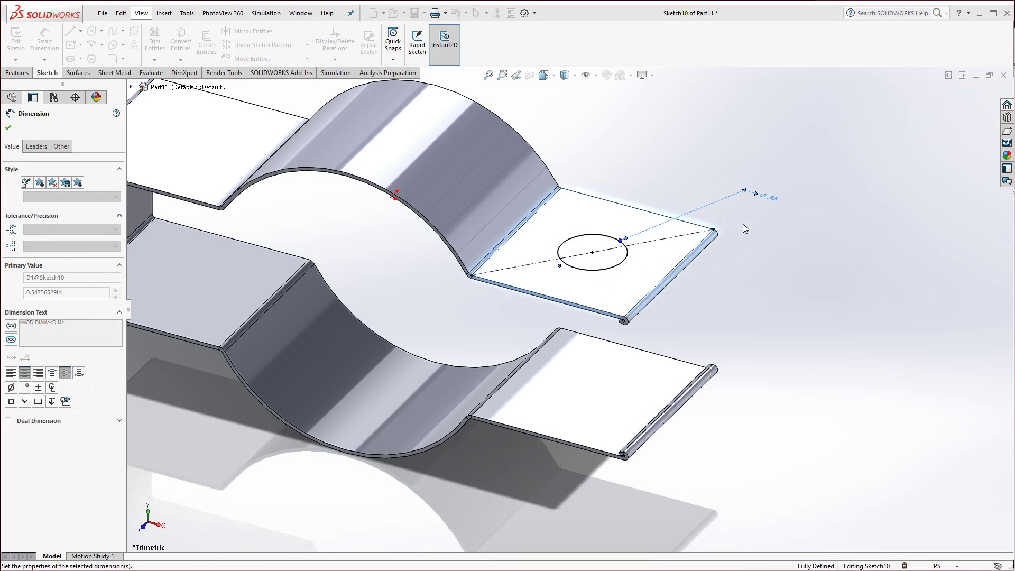
Step: Cut the circle through both tabs with an Extruded Cut set to Through All
left_click(24, 74)
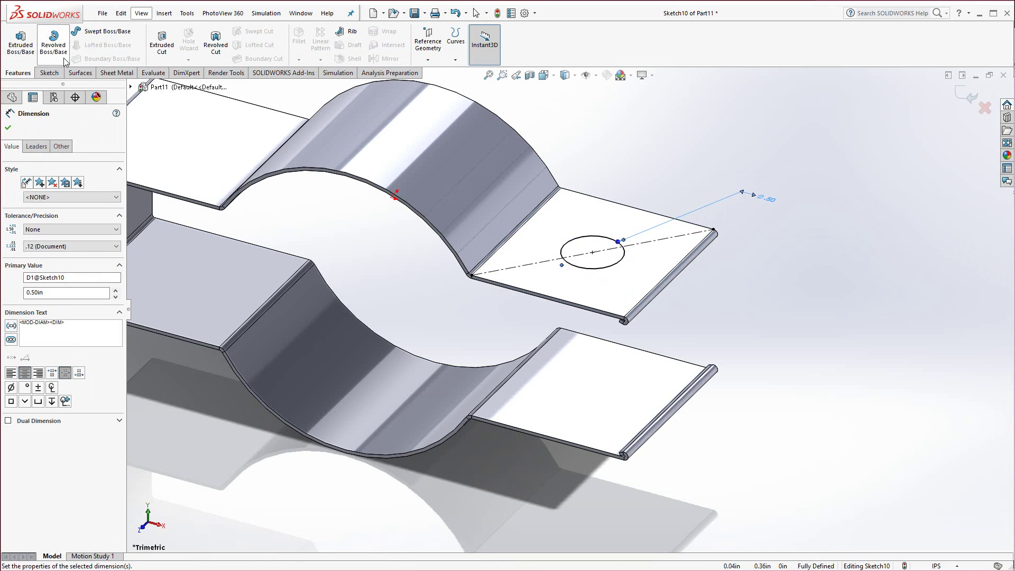
left_click(162, 45)
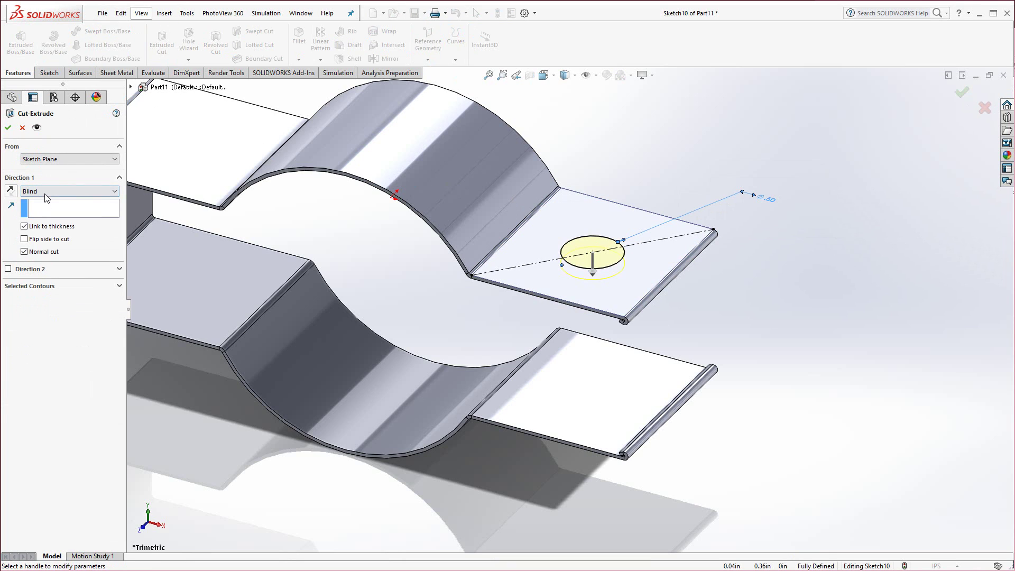
left_click(46, 194)
left_click(46, 207)
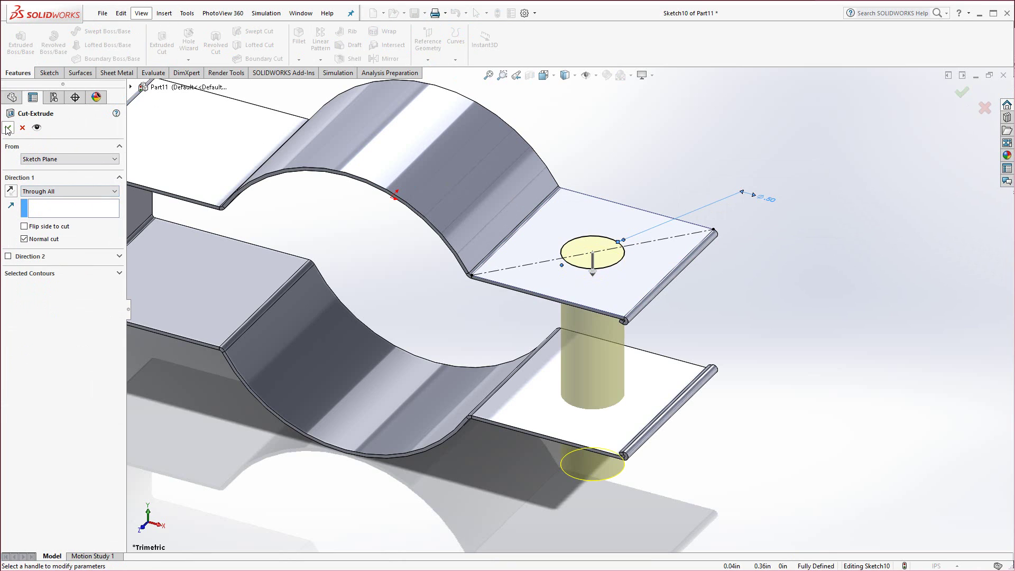
left_click(8, 128)
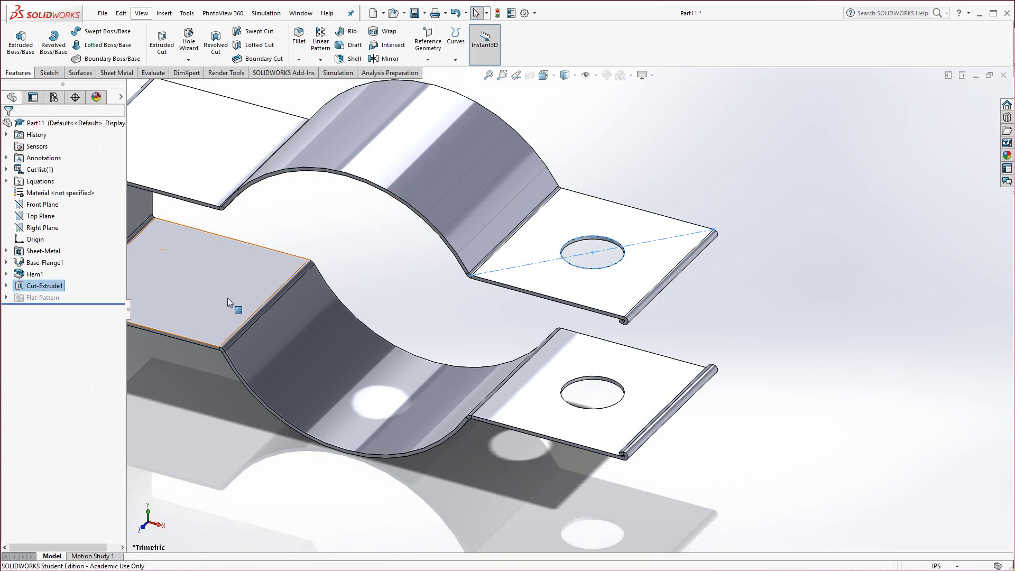
left_click(589, 524)
key("z")
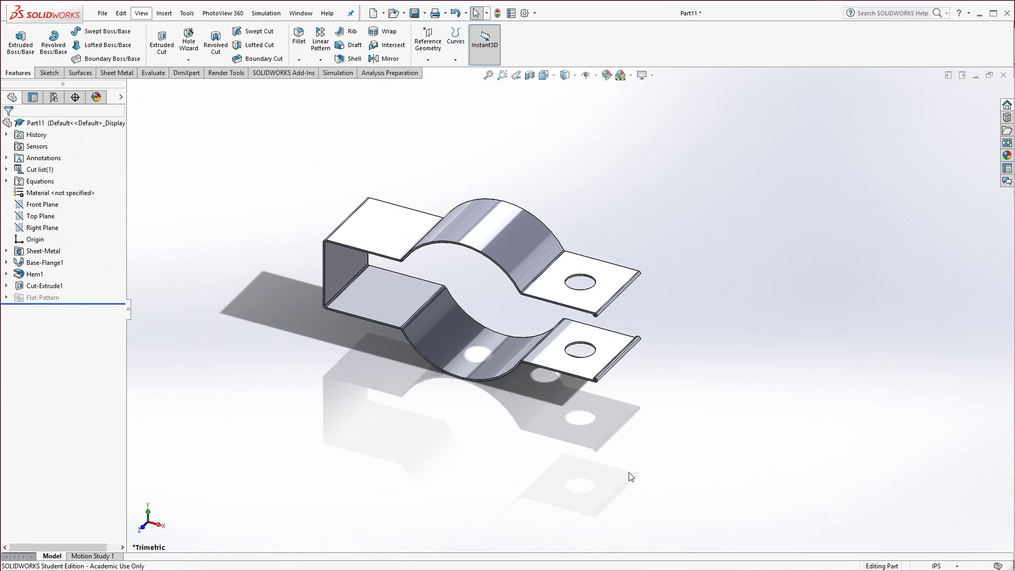
Step: Create an upward 90° Edge Flange about 0.607 in long on the front edge of the flat plate at the part's closed end
scroll(379, 248, "down", 2)
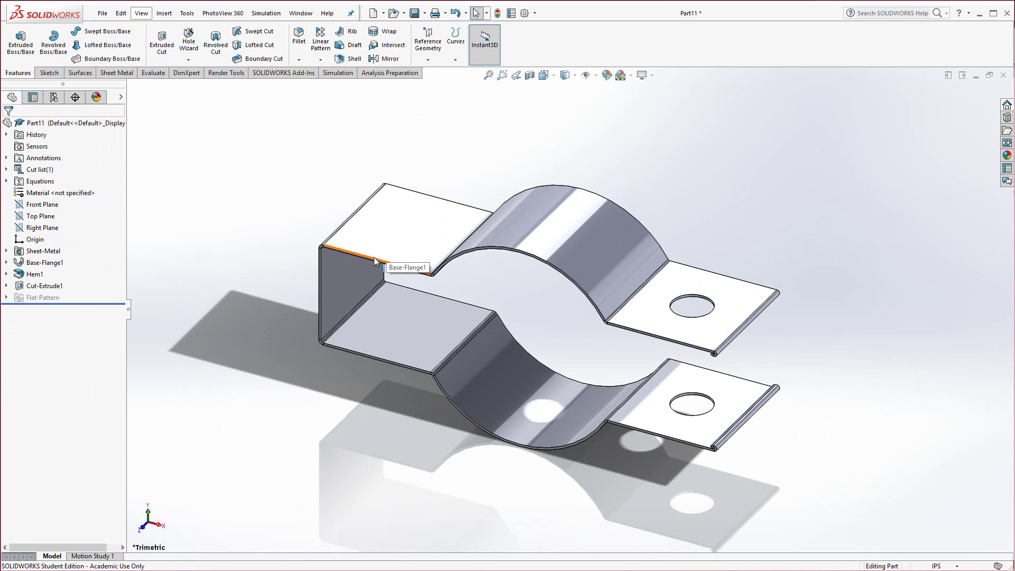
scroll(371, 259, "down", 8)
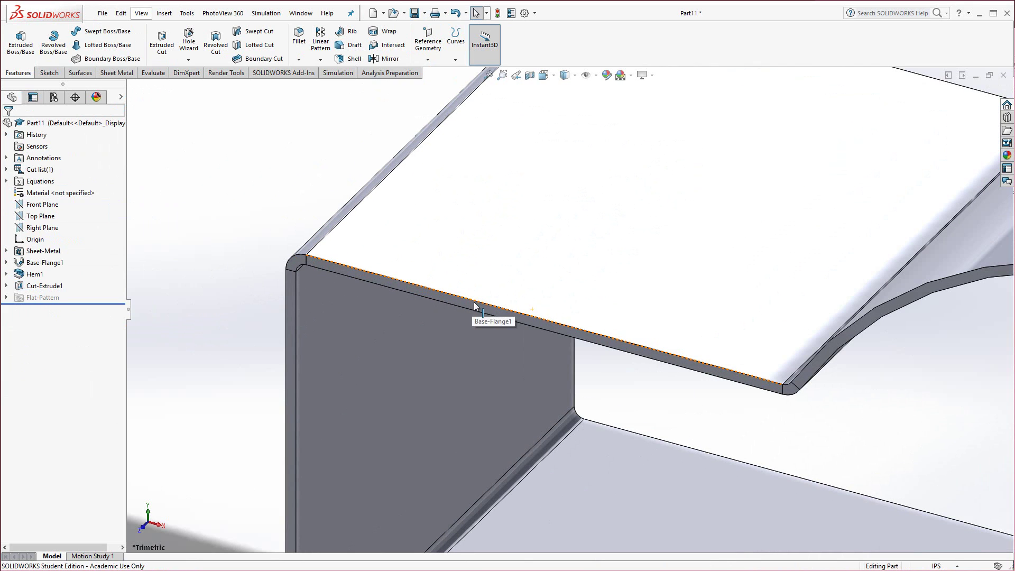
left_click(477, 304)
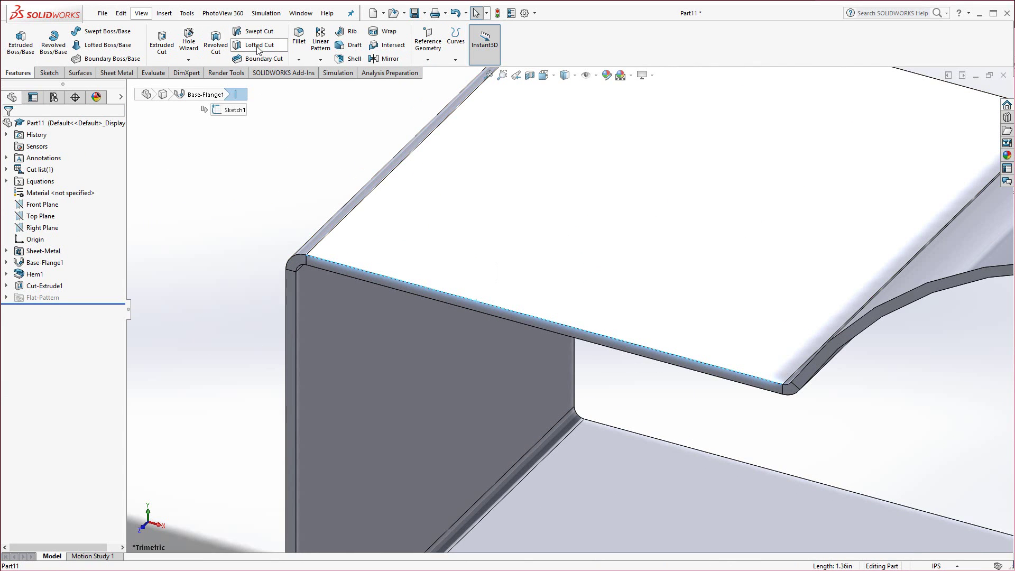
left_click(116, 72)
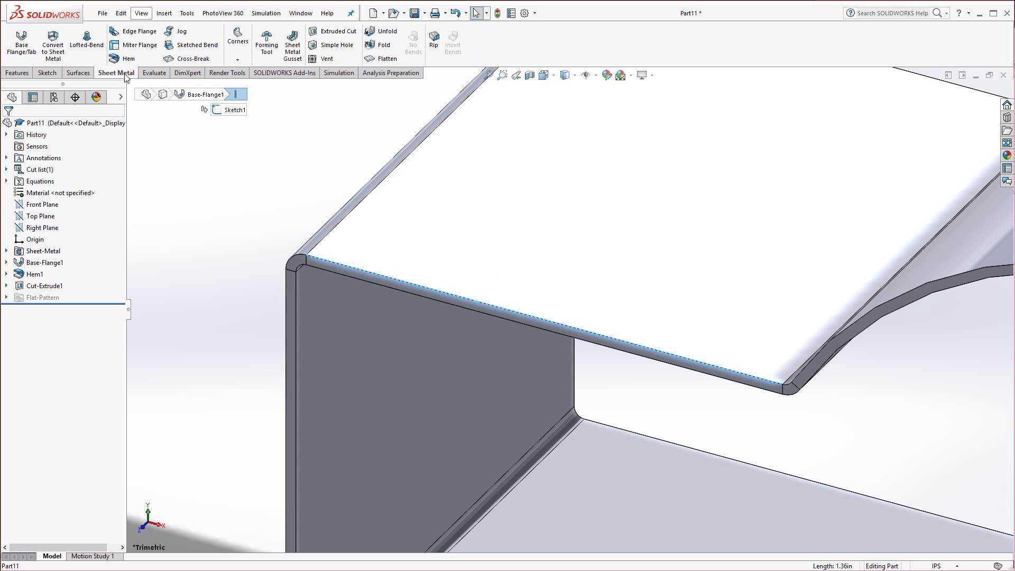
left_click(133, 31)
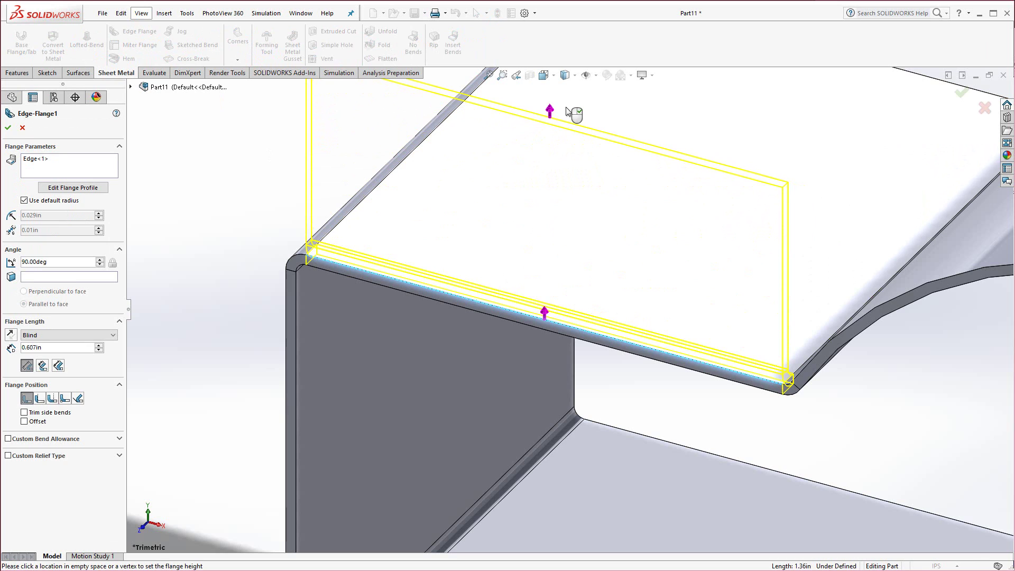
left_click(566, 111)
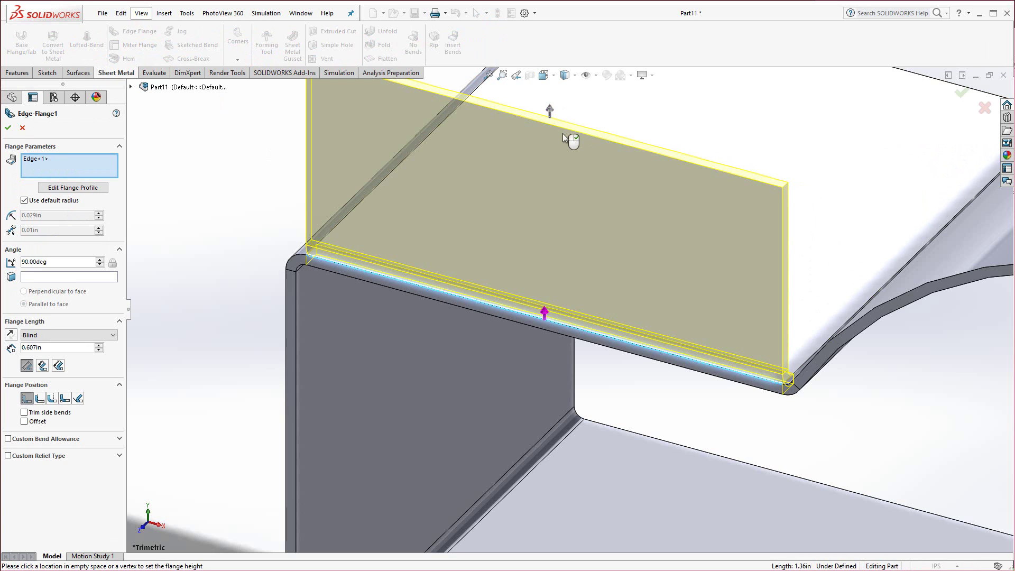
Step: Edit the flange profile, moving both vertical sides inward to make a narrower rectangle away from the edge's ends
left_click(72, 188)
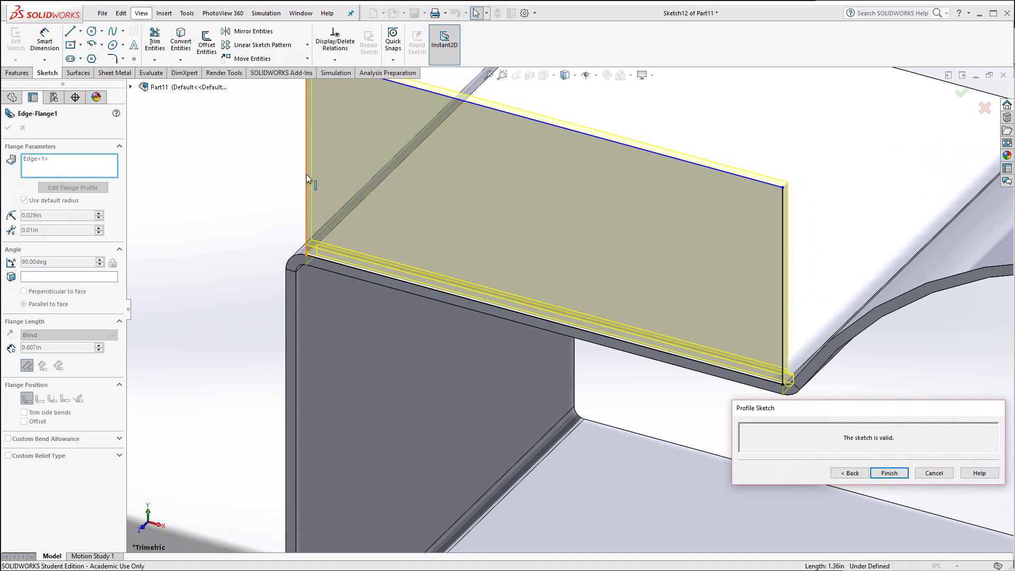
left_click_drag(306, 174, 463, 212)
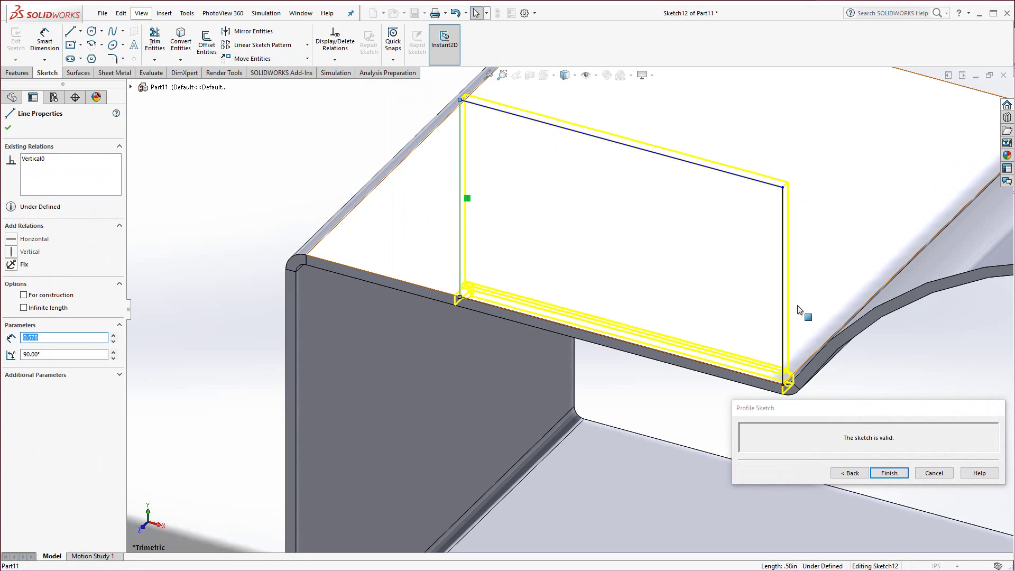
left_click_drag(782, 301, 632, 288)
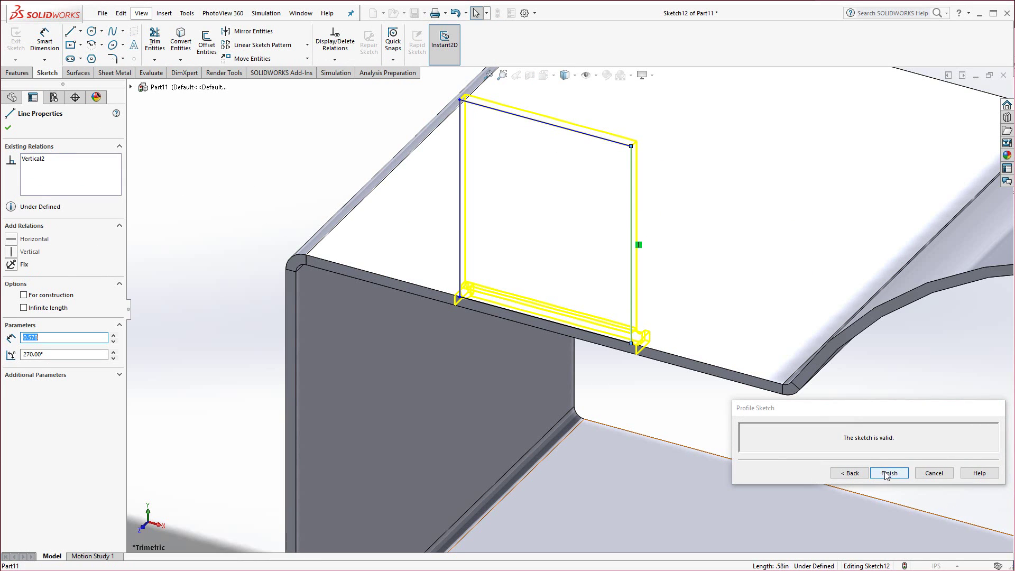
Step: Draw a diagonal centerline about 0.76 in long from the flange profile's lower-left corner to its upper-right corner
left_click(81, 30)
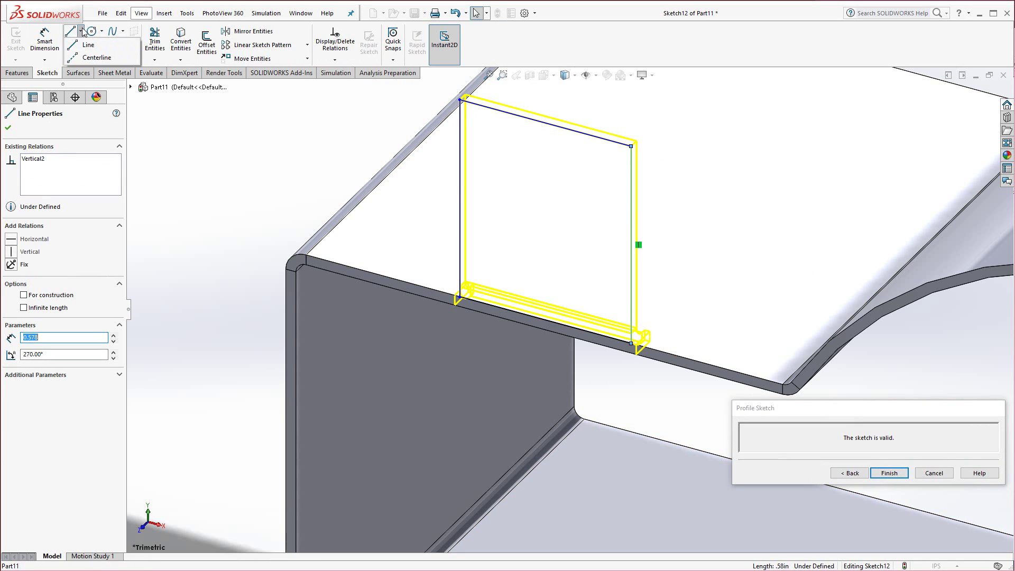
left_click(95, 57)
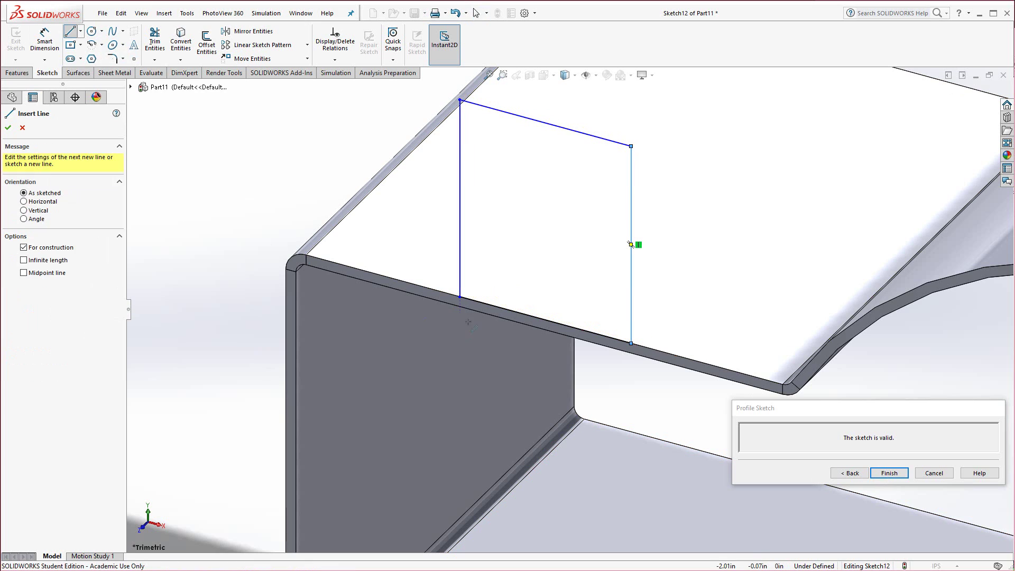
left_click(460, 296)
left_click(630, 146)
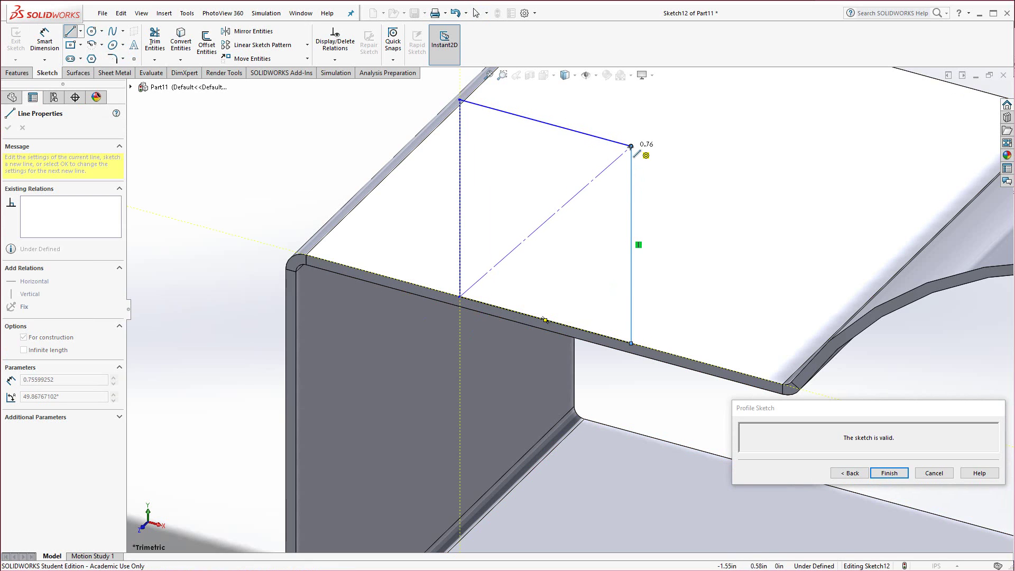
Step: Draw a 0.25 in diameter circle centered on the diagonal centerline's midpoint and finish the edge flange profile
mouse_move(545, 221)
right_mouse_down()
mouse_move(537, 265)
mouse_move(518, 267)
right_mouse_up()
left_click(545, 221)
left_click(576, 253)
left_click(511, 232)
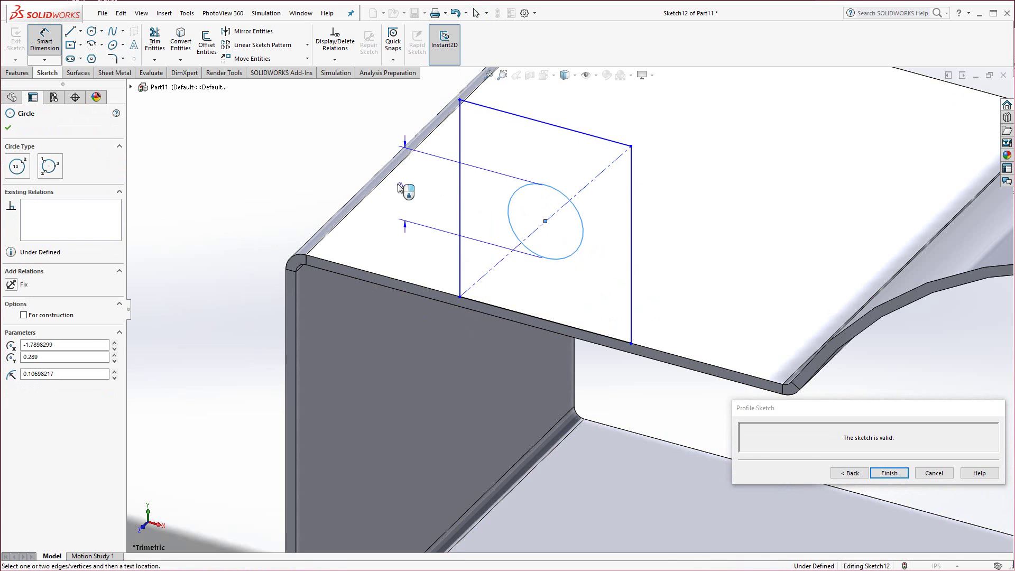
left_click(338, 136)
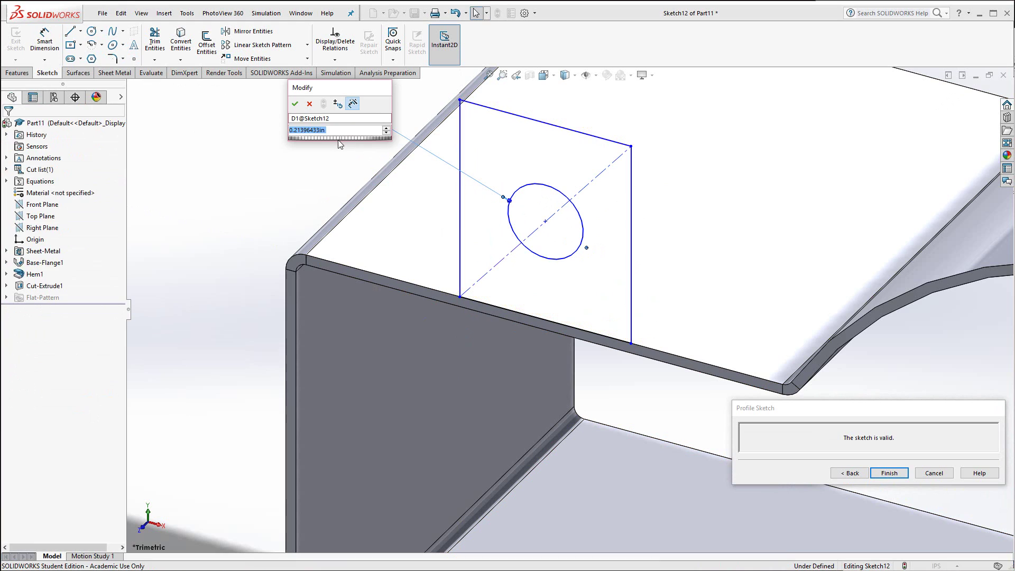
type(".25")
key("Return")
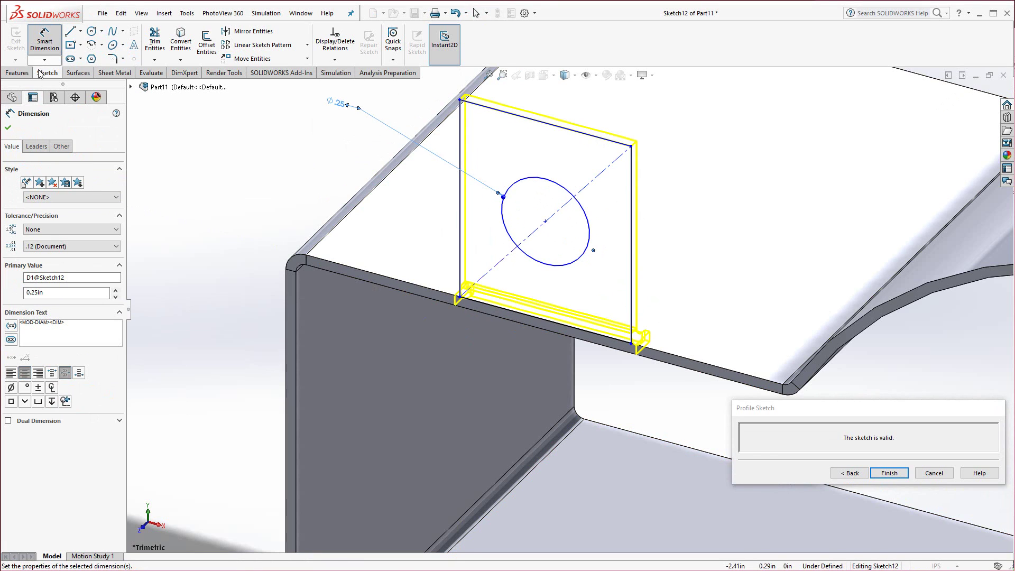
left_click(888, 473)
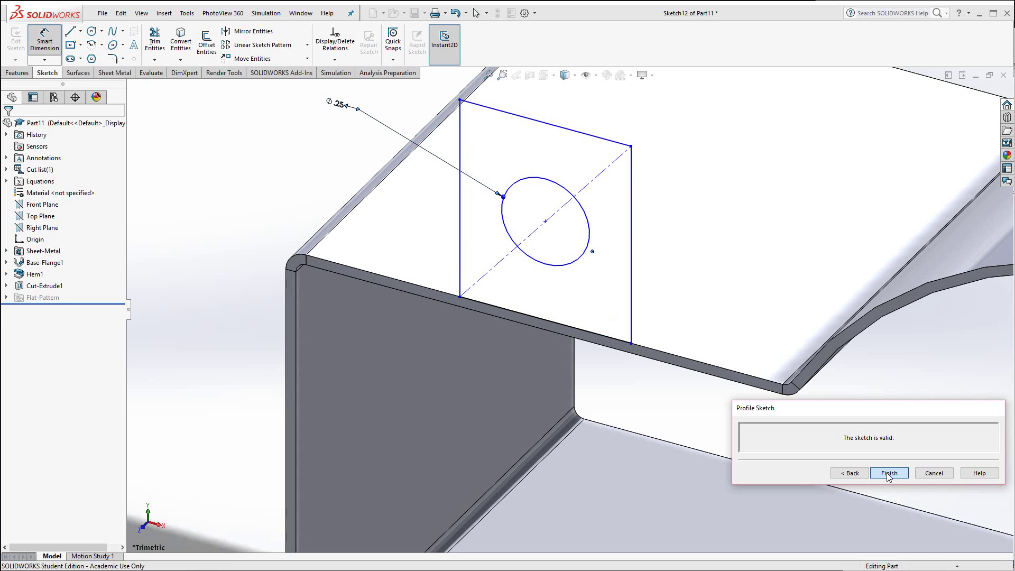
Step: Mirror the edge flange with its hole about the Top Plane
scroll(300, 372, "up", 5)
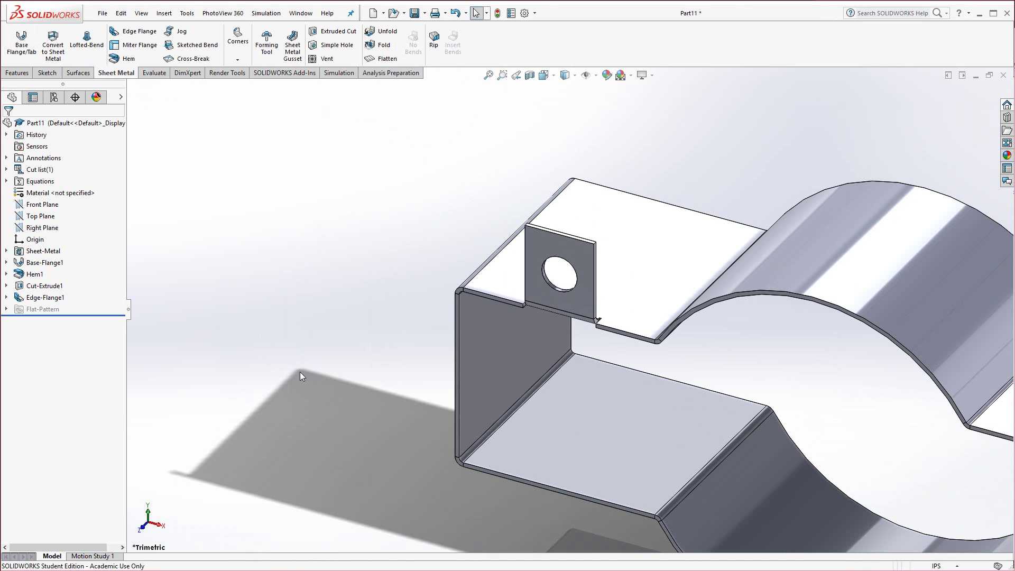
scroll(555, 460, "down", 3)
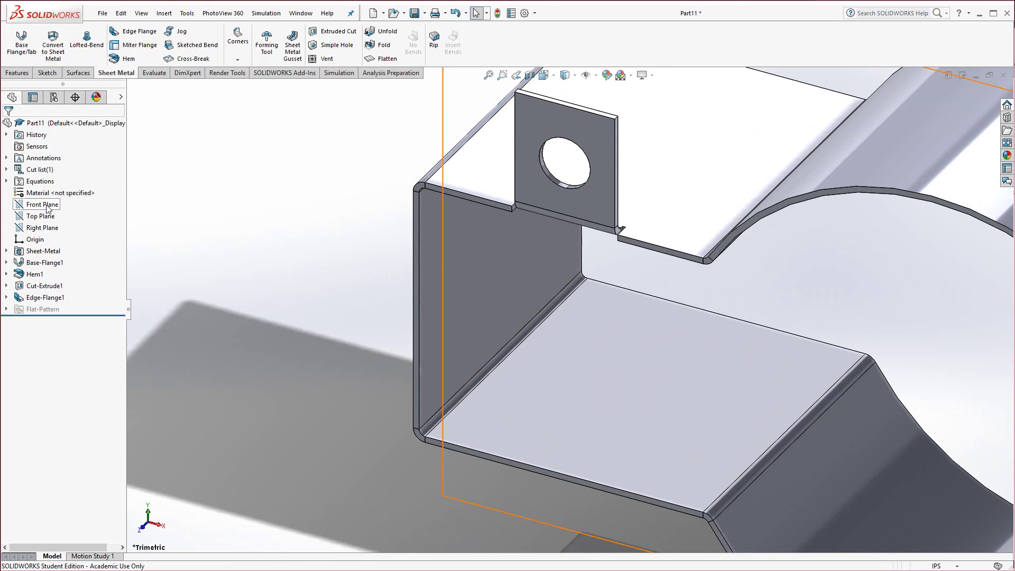
left_click(42, 216)
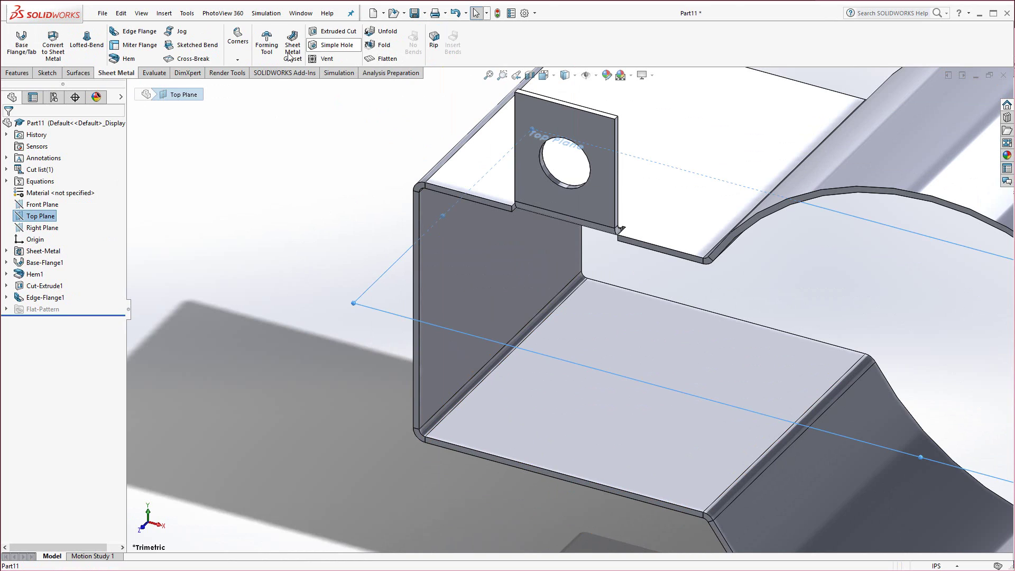
left_click(18, 73)
left_click(386, 58)
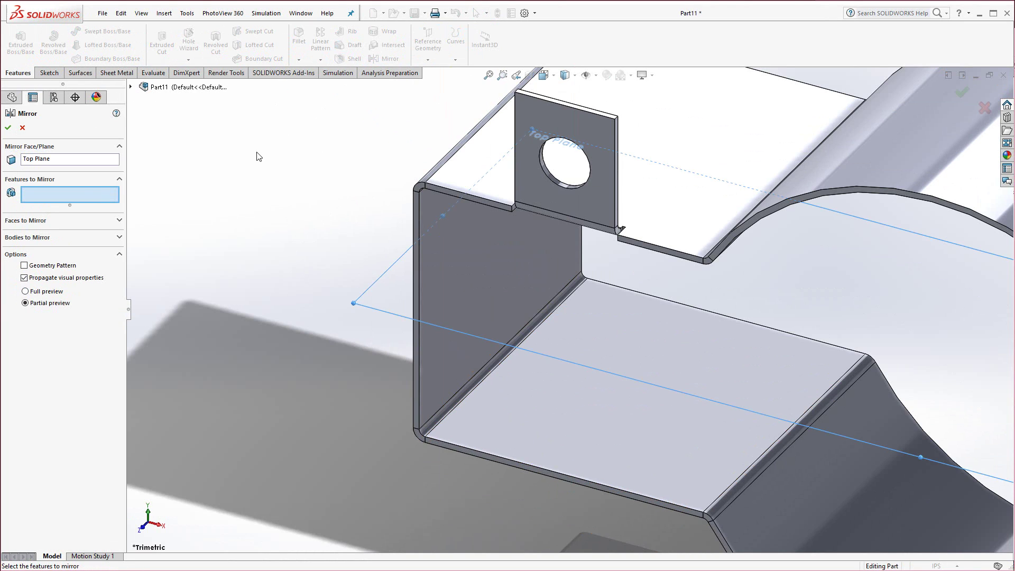
left_click(535, 175)
right_click(535, 175)
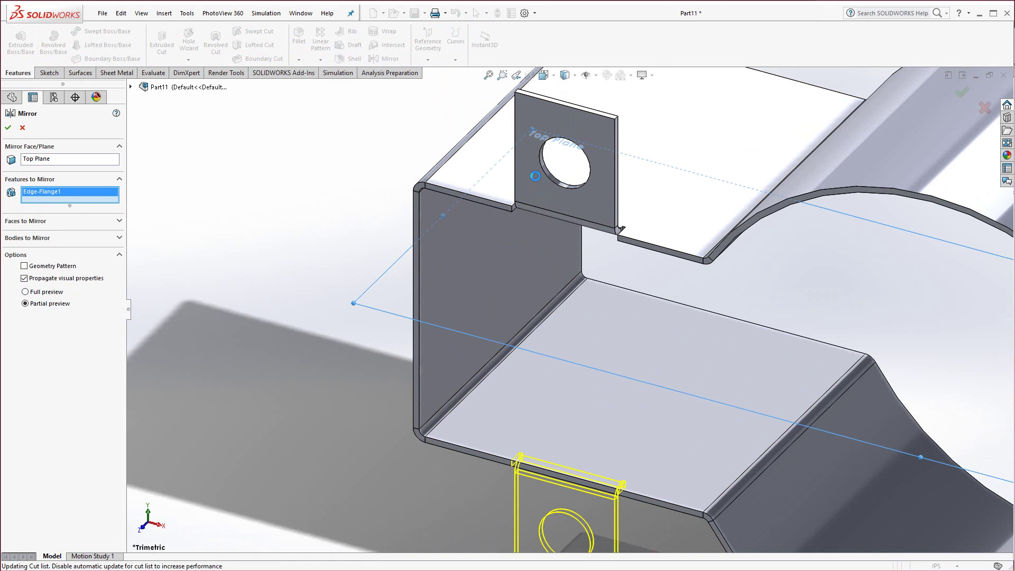
Step: On the Top Plane, sketch a horizontal centerpoint straight slot directly above the origin, about 2.59 in between arc centers and 0.3 in wide
key("f")
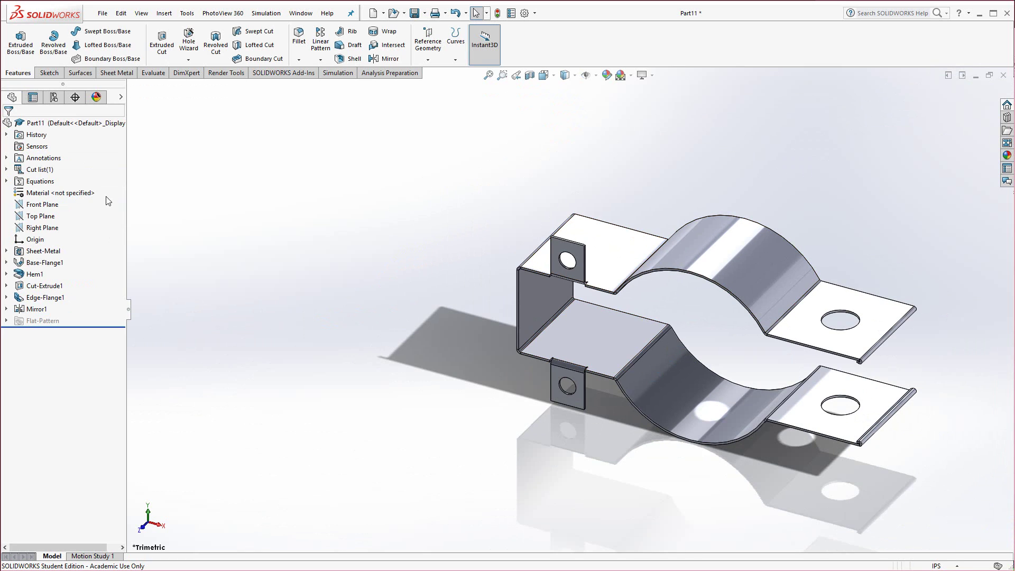
left_click(41, 216)
left_click(48, 203)
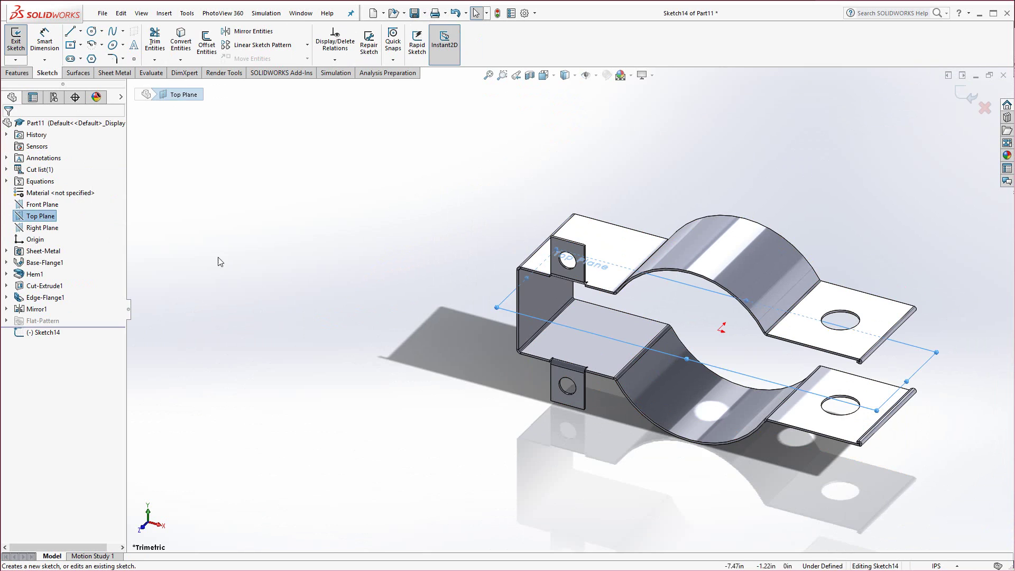
key("space")
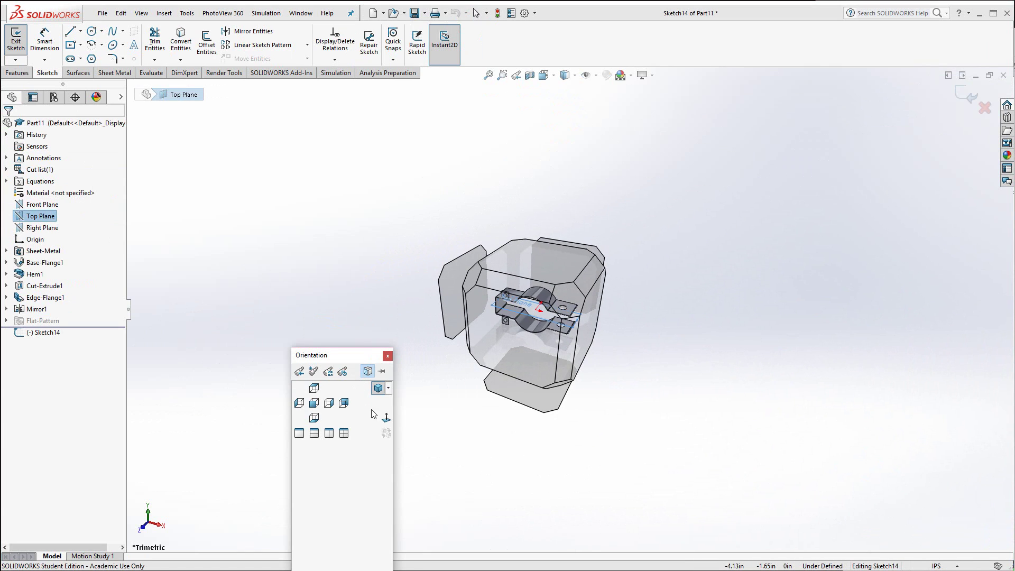
left_click(385, 419)
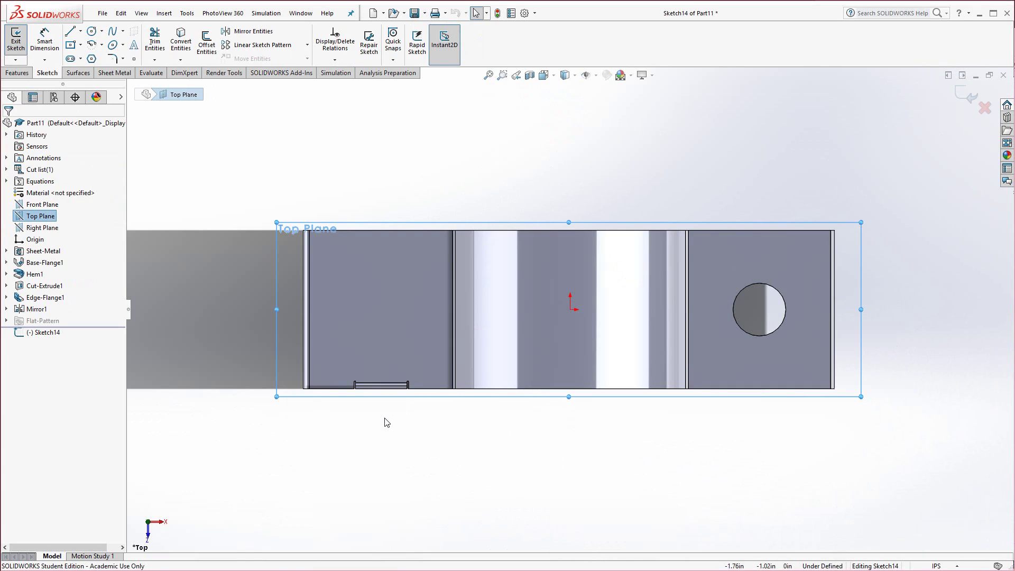
left_click(80, 59)
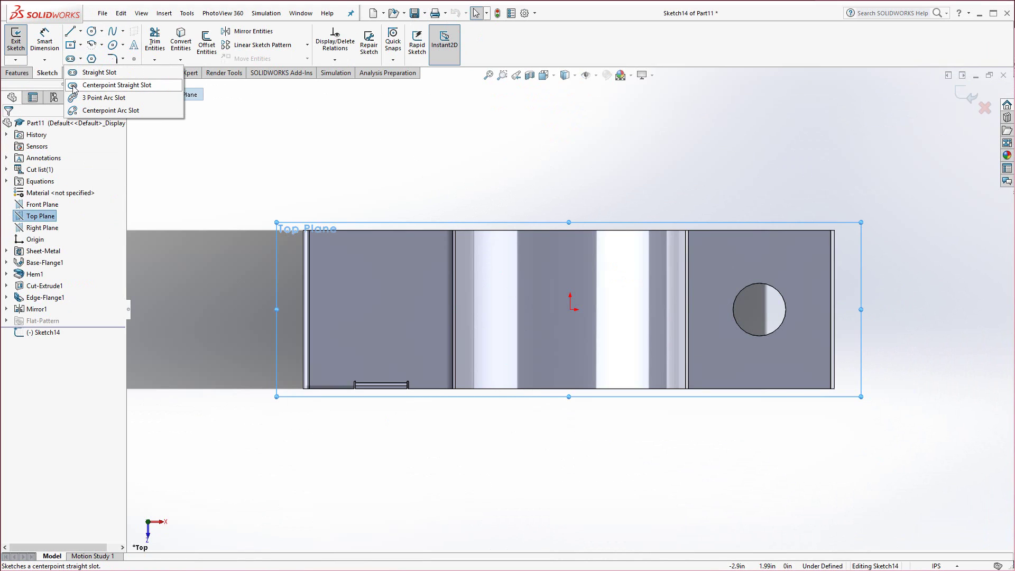
left_click(106, 85)
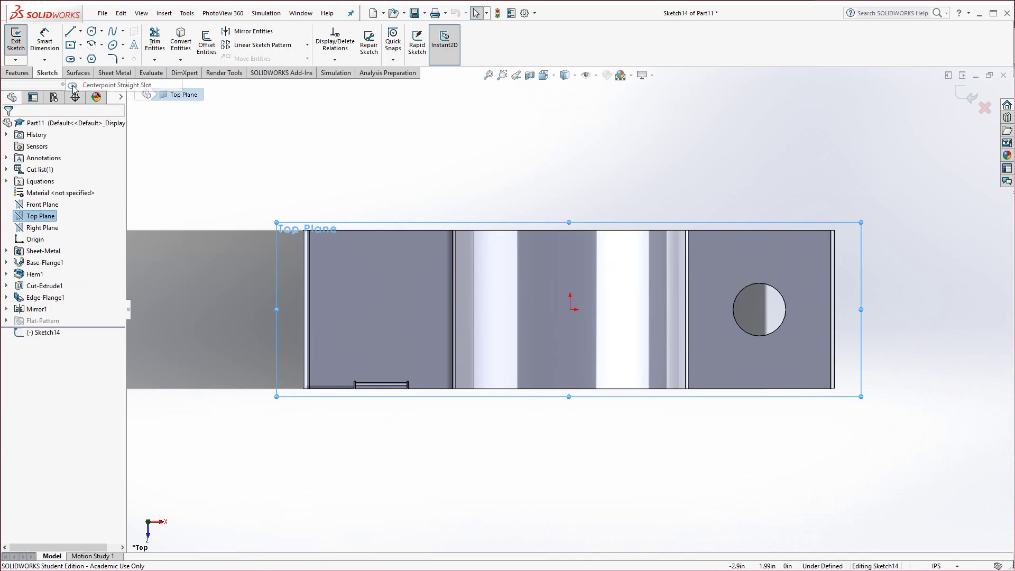
left_click(570, 274)
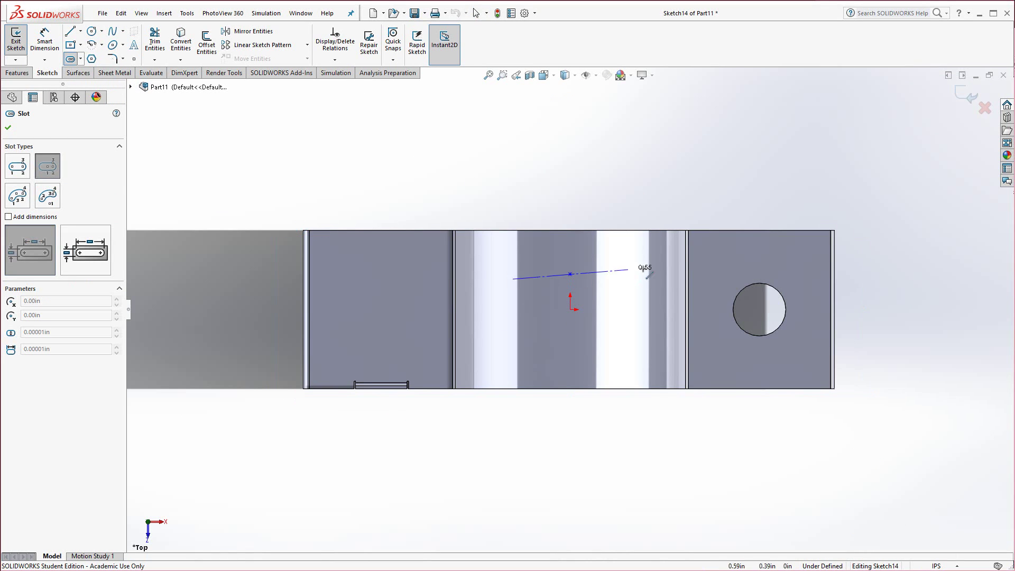
left_click(707, 274)
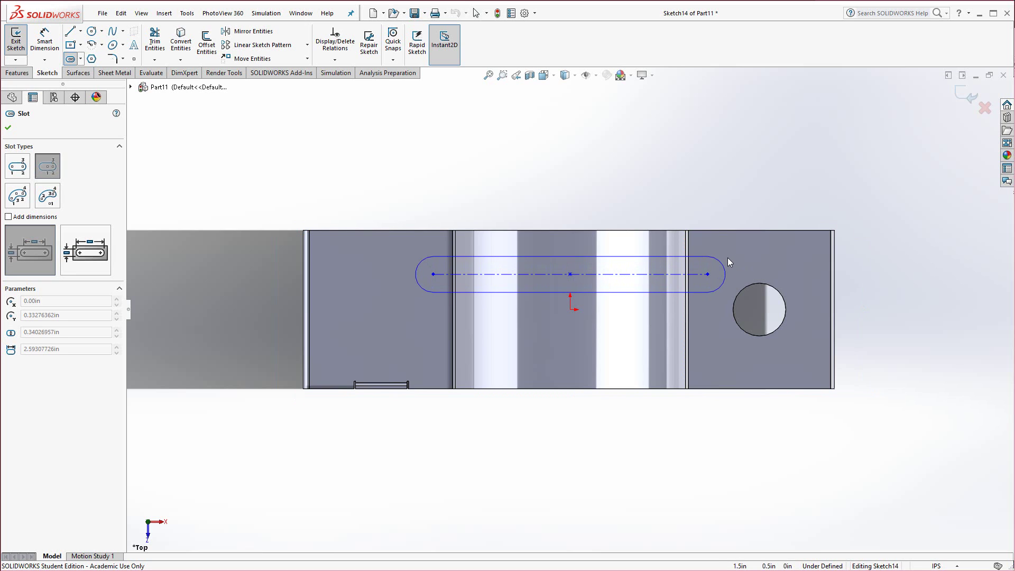
left_click(728, 257)
key("Escape")
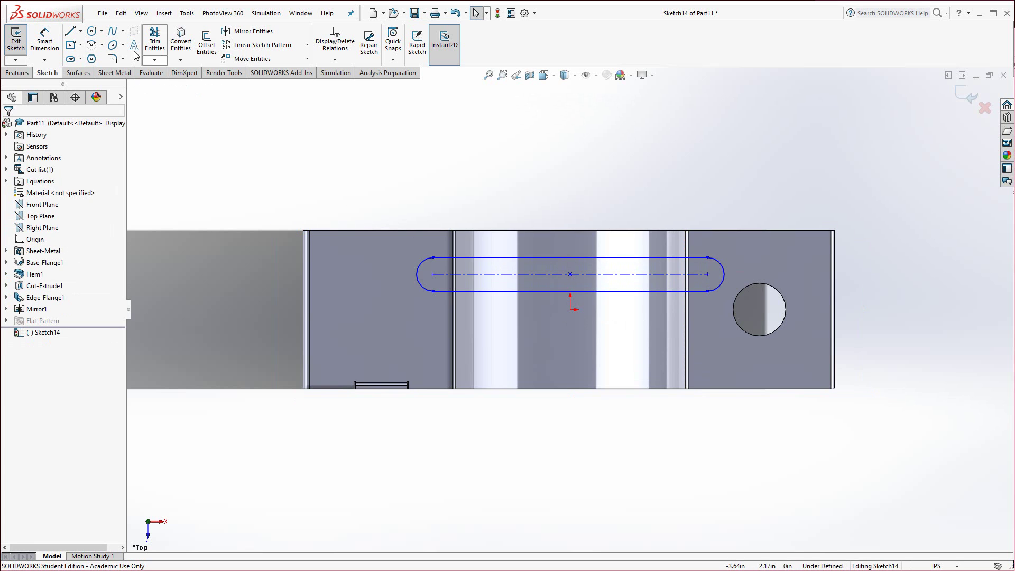
Step: Draw a horizontal centerline about 3.01 in long from the origin past the part's closed end
left_click(80, 31)
left_click(93, 58)
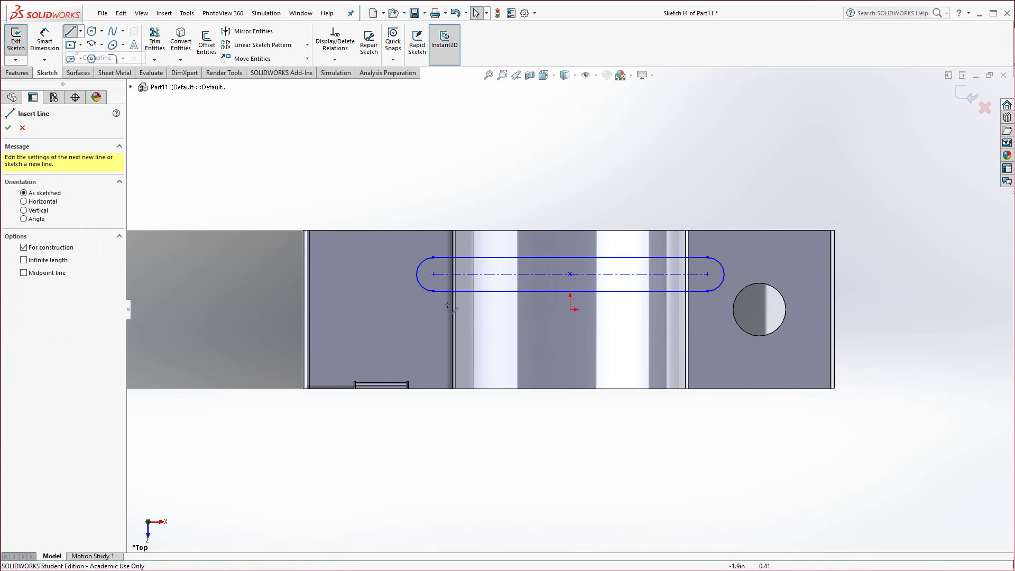
left_click(570, 309)
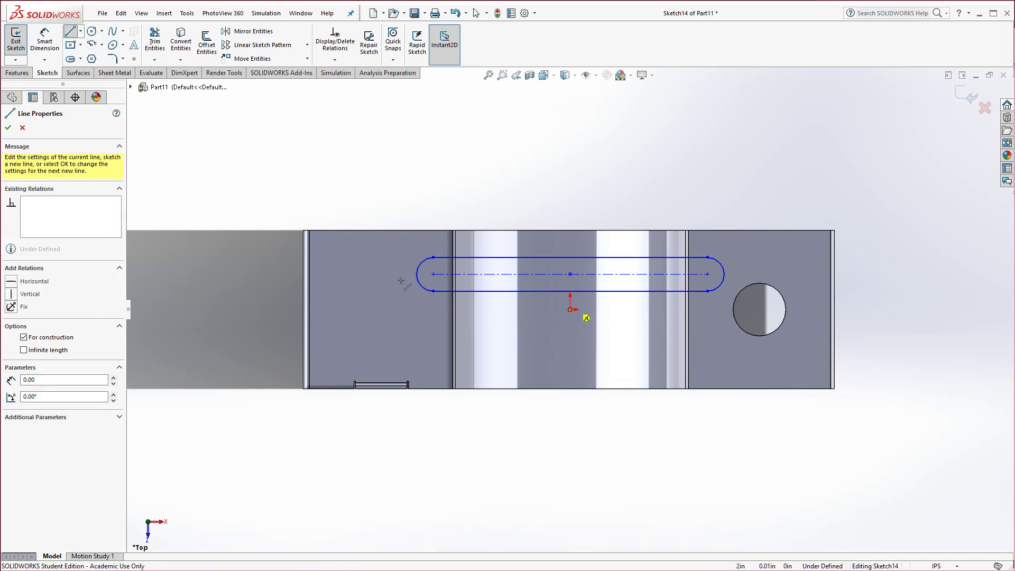
left_click(252, 310)
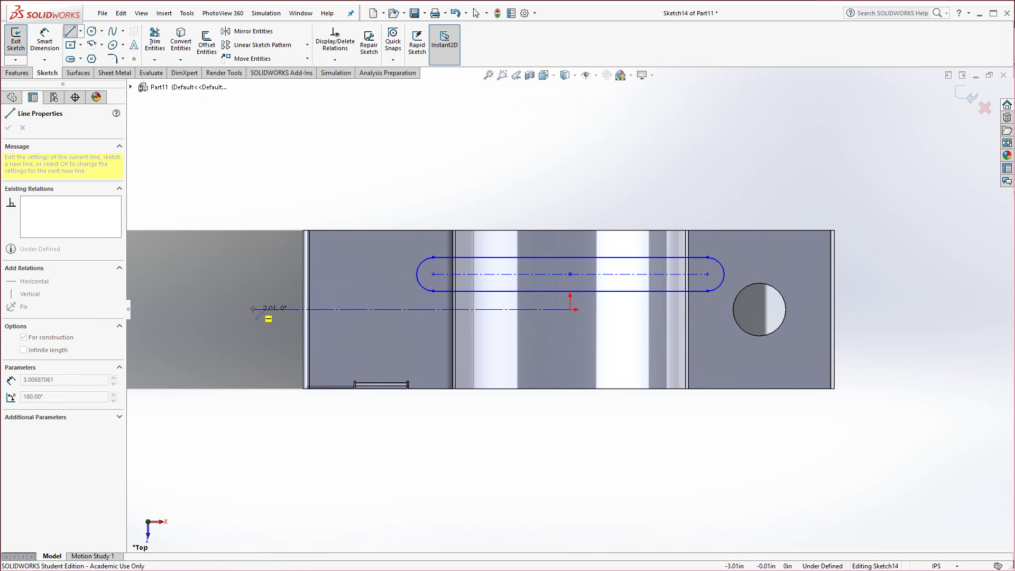
key("Escape")
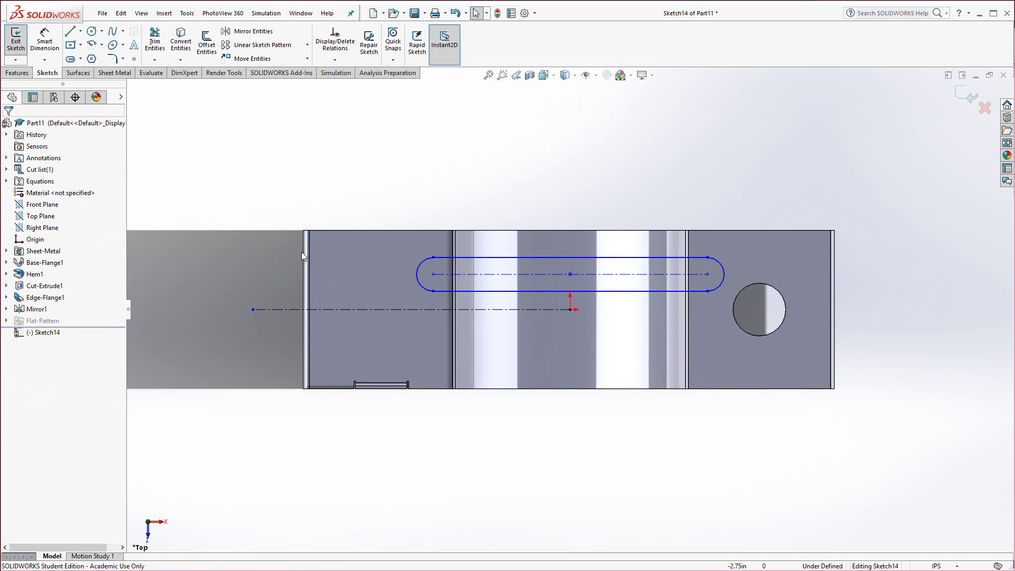
left_click_drag(175, 196, 767, 370)
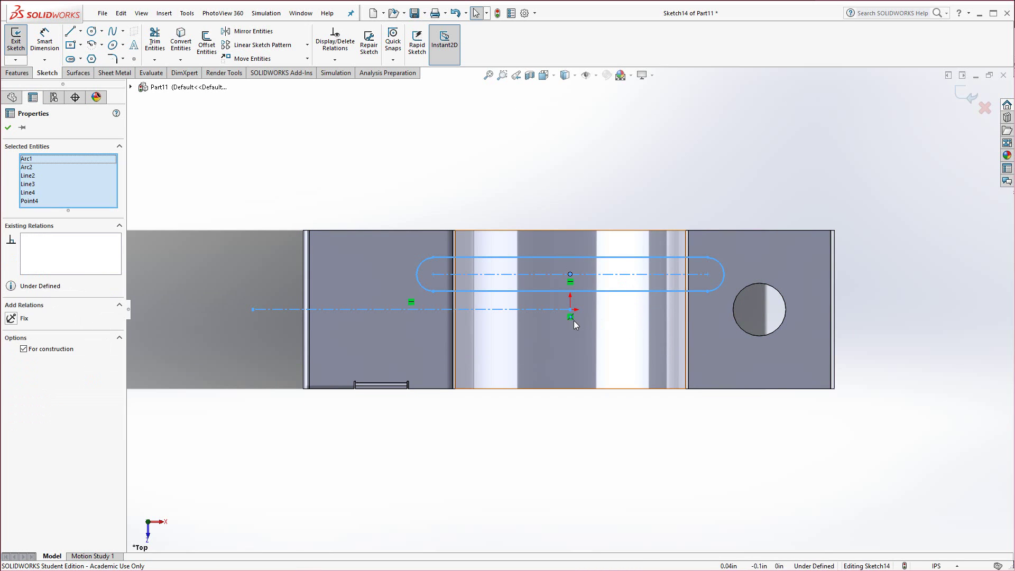
left_click(372, 182)
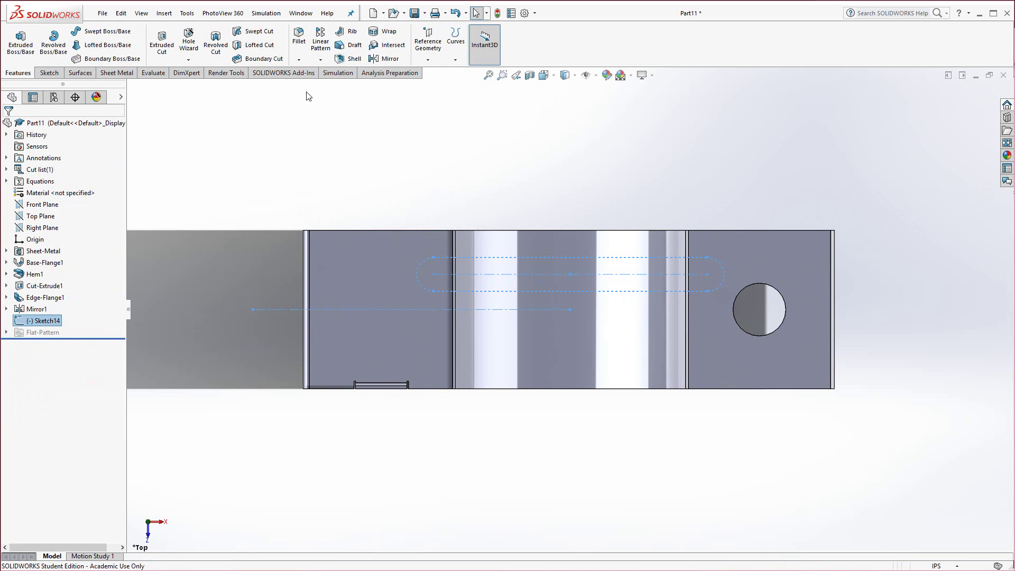
left_click(386, 59)
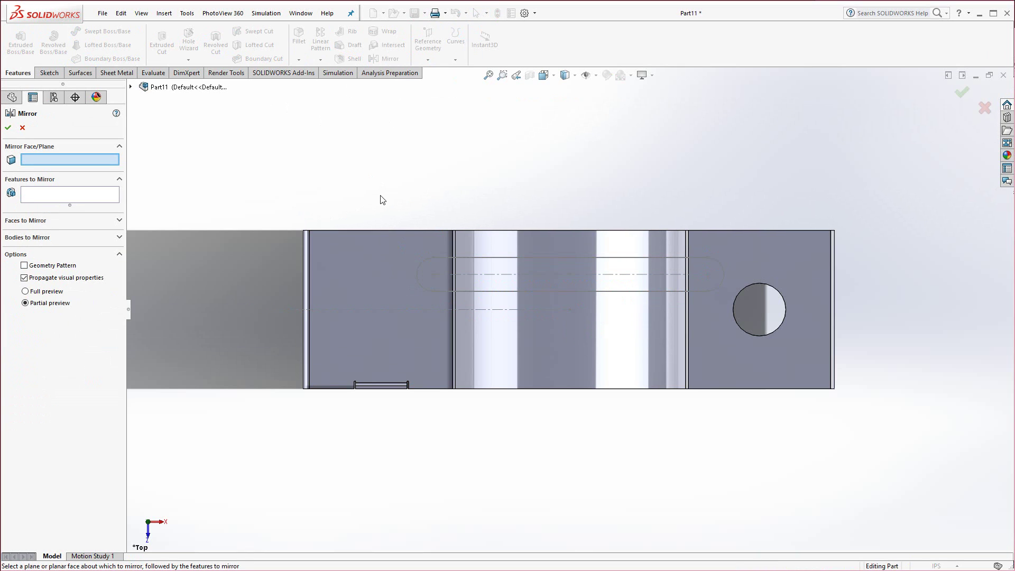
left_click(22, 127)
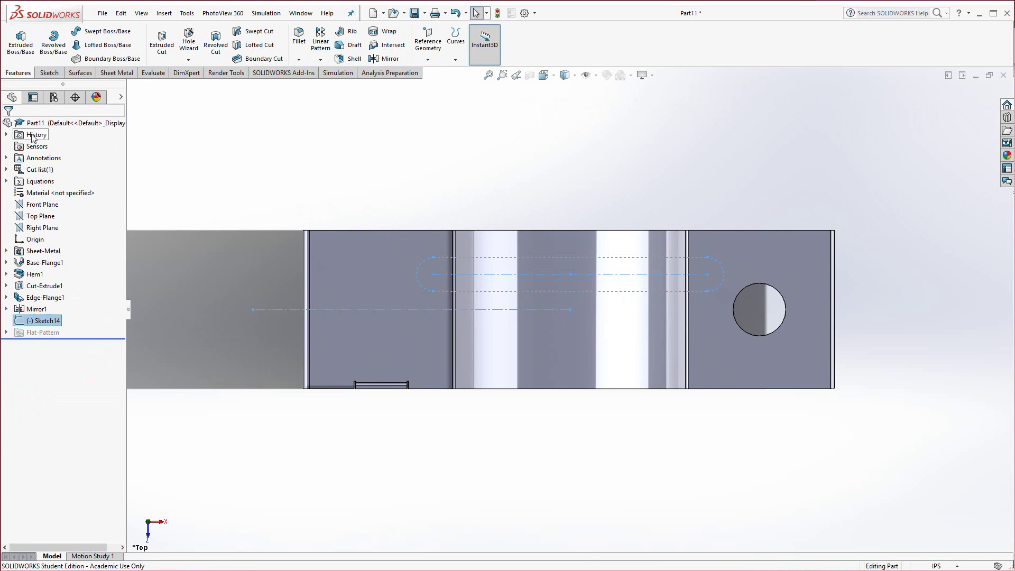
double_click(479, 257)
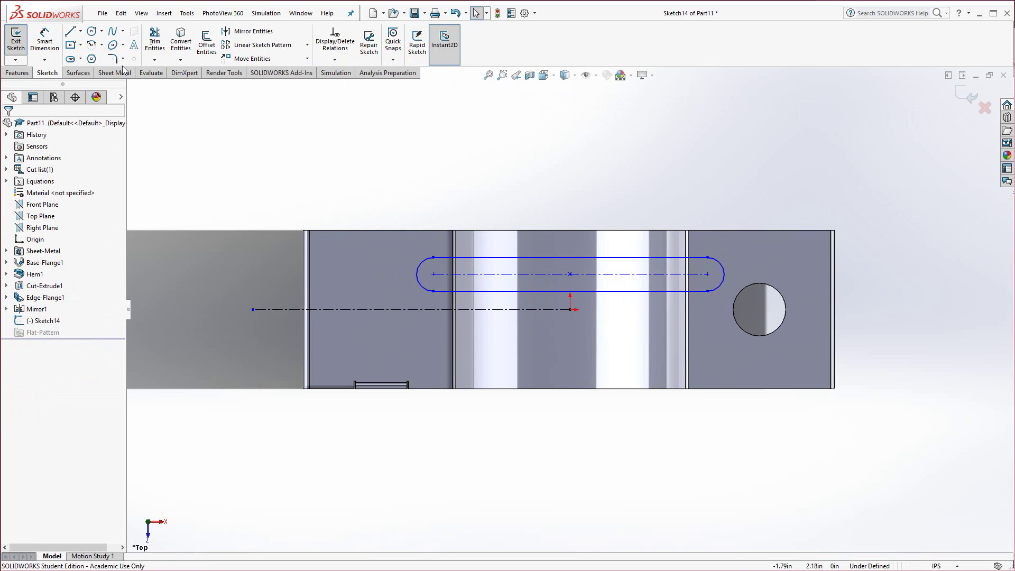
Step: Mirror the slot about the horizontal centerline within the sketch, keeping the original
left_click(246, 31)
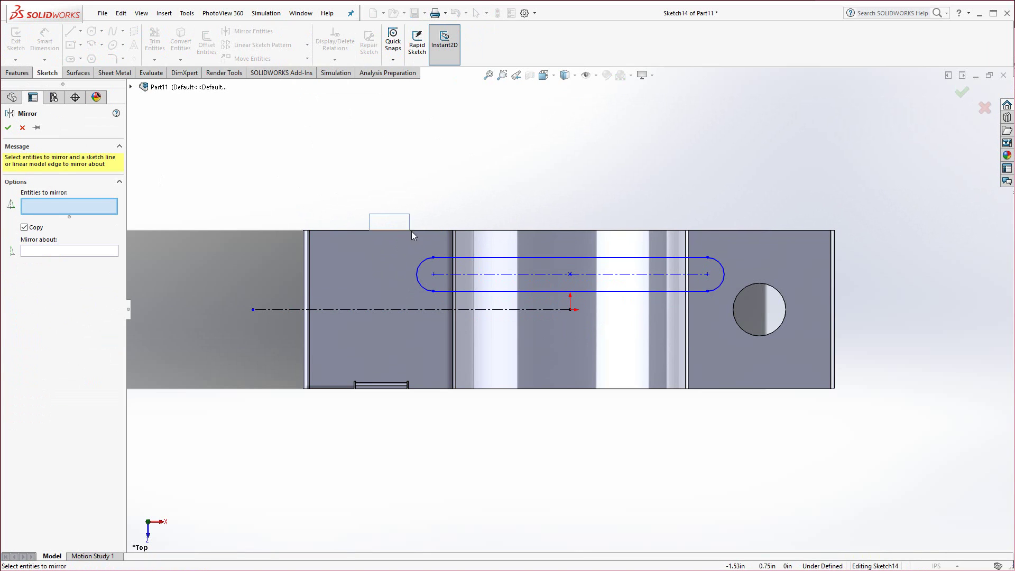
left_click_drag(368, 214, 729, 312)
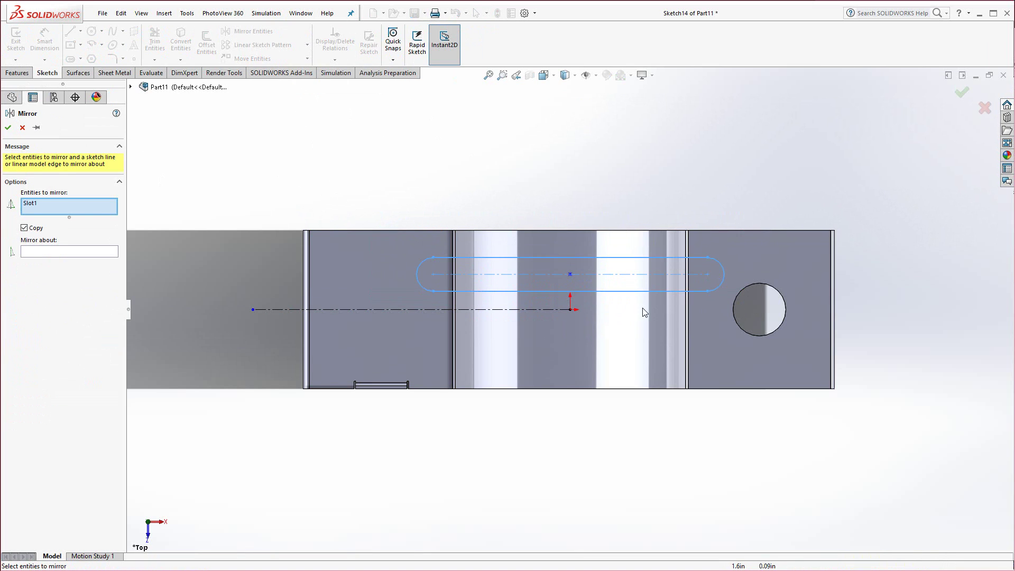
left_click(30, 252)
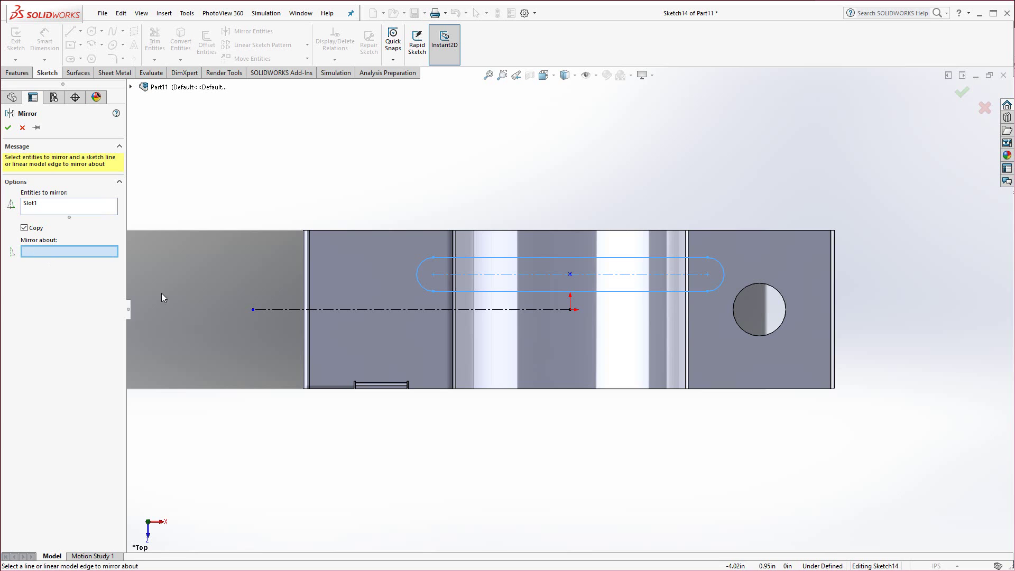
left_click(331, 310)
key("Return")
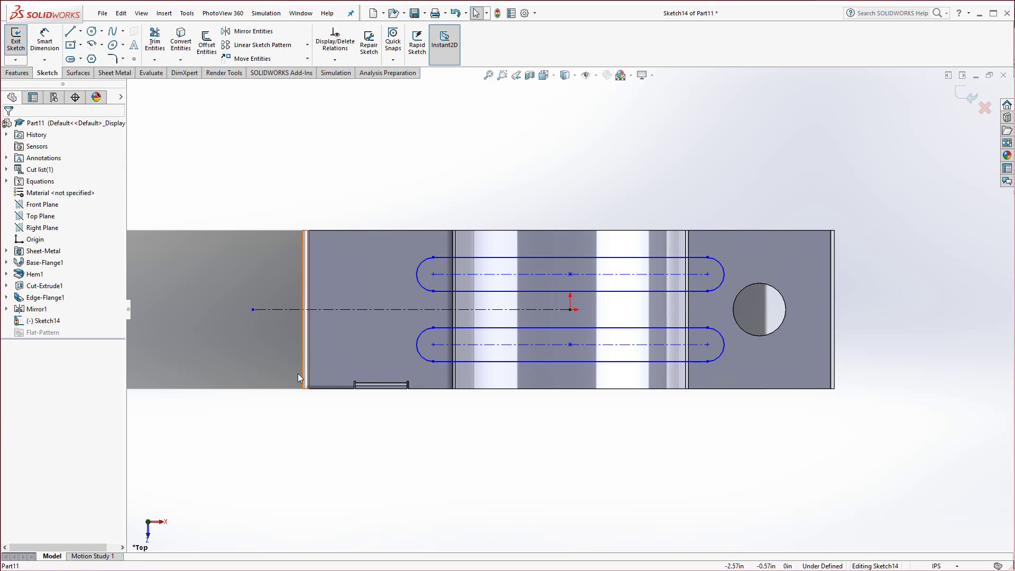
Step: Cut both slots through the upper and lower walls with an Extruded Cut set to Through All - Both
left_click(17, 73)
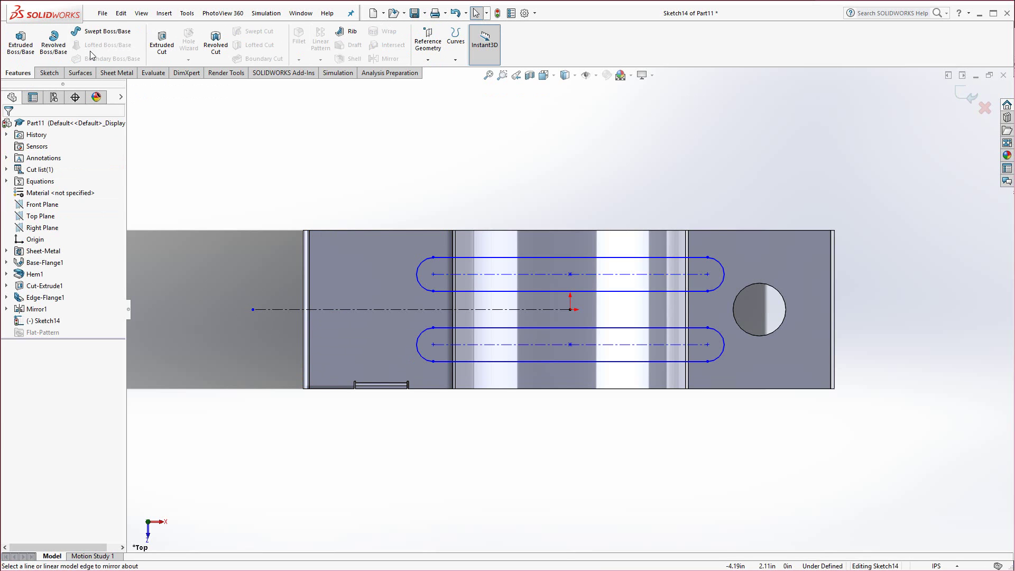
left_click(161, 45)
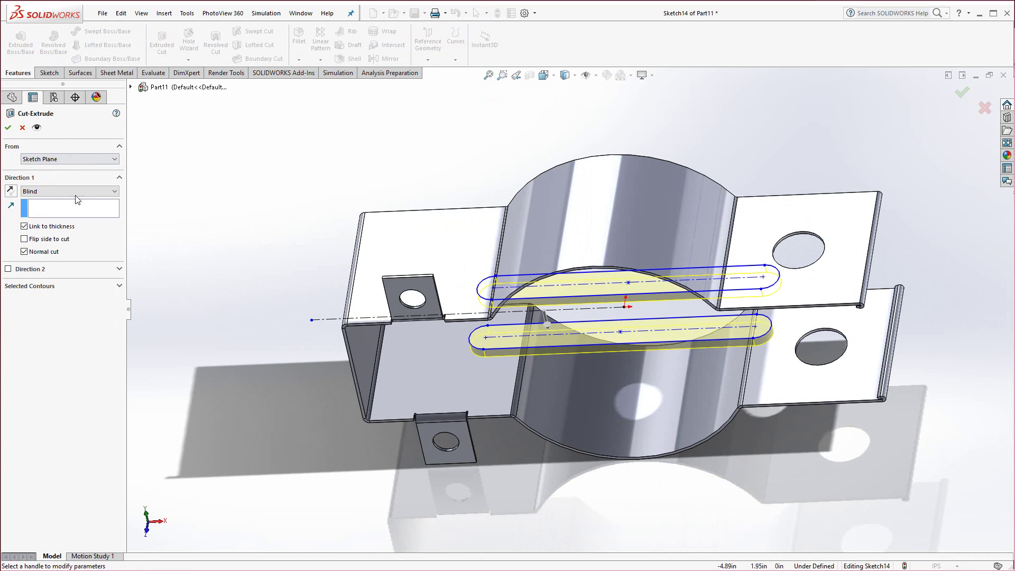
left_click(73, 199)
left_click(68, 218)
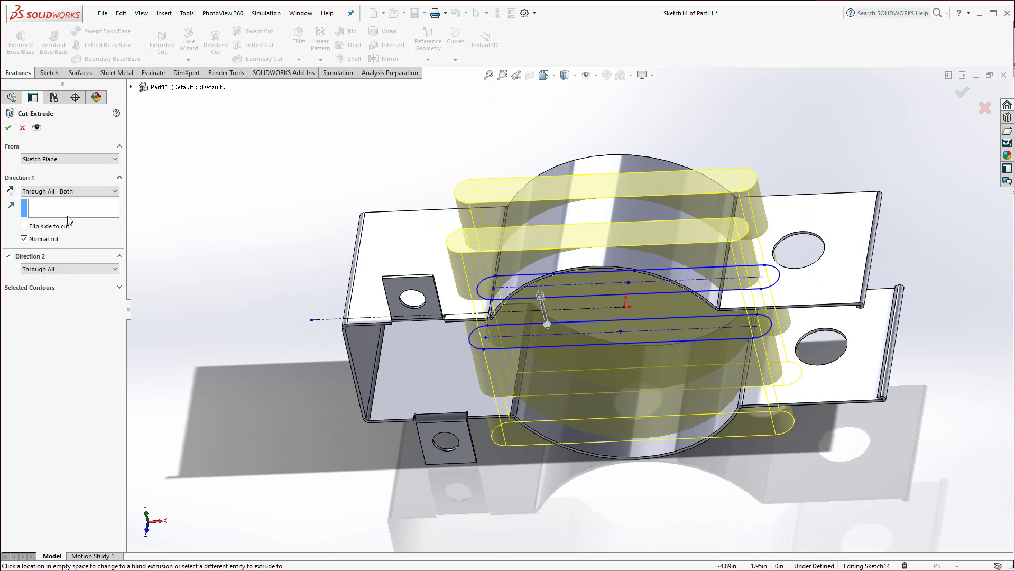
left_click(8, 127)
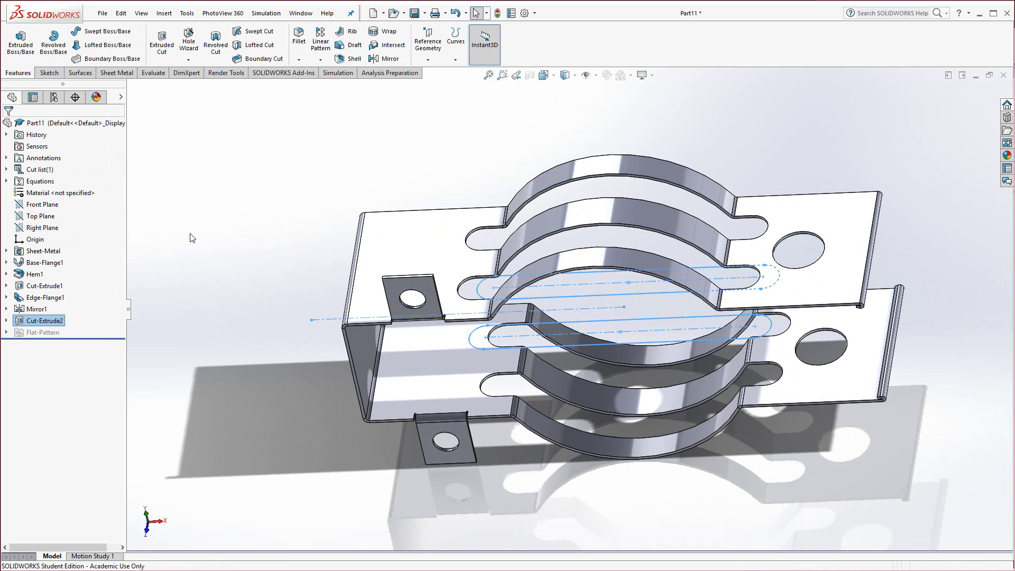
Step: Flatten the finished sheet metal part to inspect its flat pattern with the slots and tabs, and return it to the folded state
left_click(334, 332)
scroll(515, 332, "up", 5)
middle_click_drag(516, 332, 474, 344)
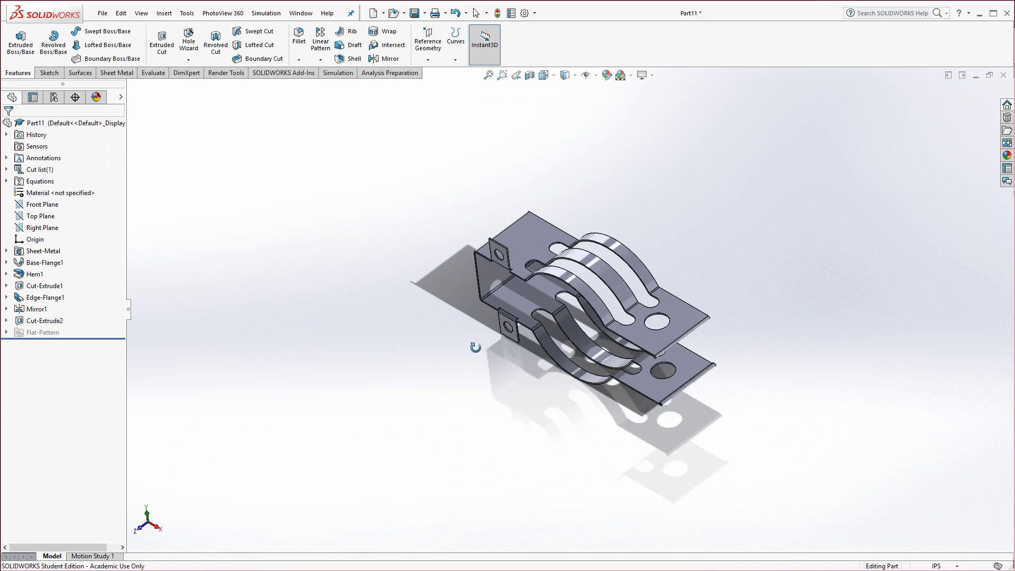
scroll(576, 266, "down", 3)
middle_click_drag(541, 313, 495, 145)
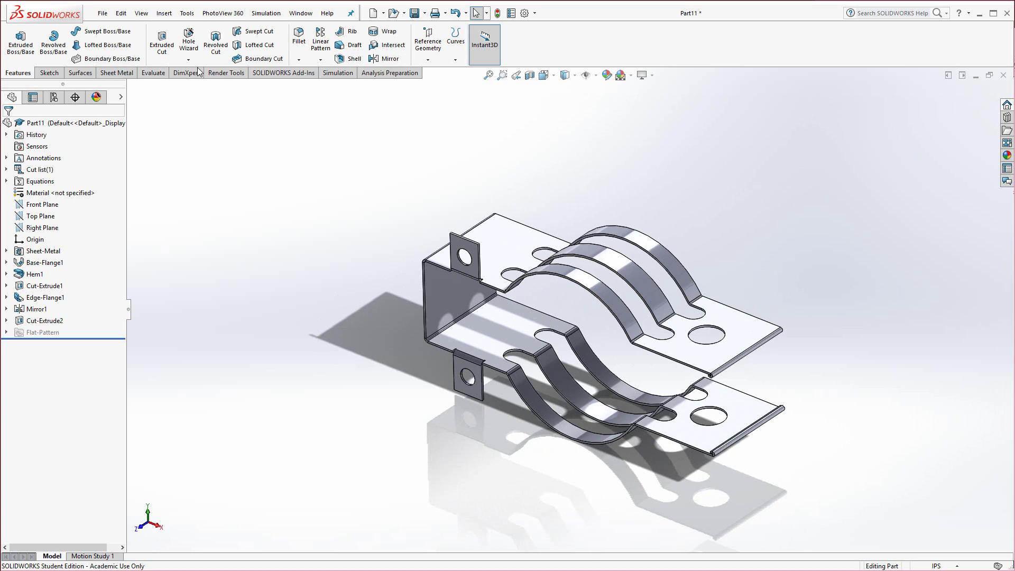
left_click(125, 74)
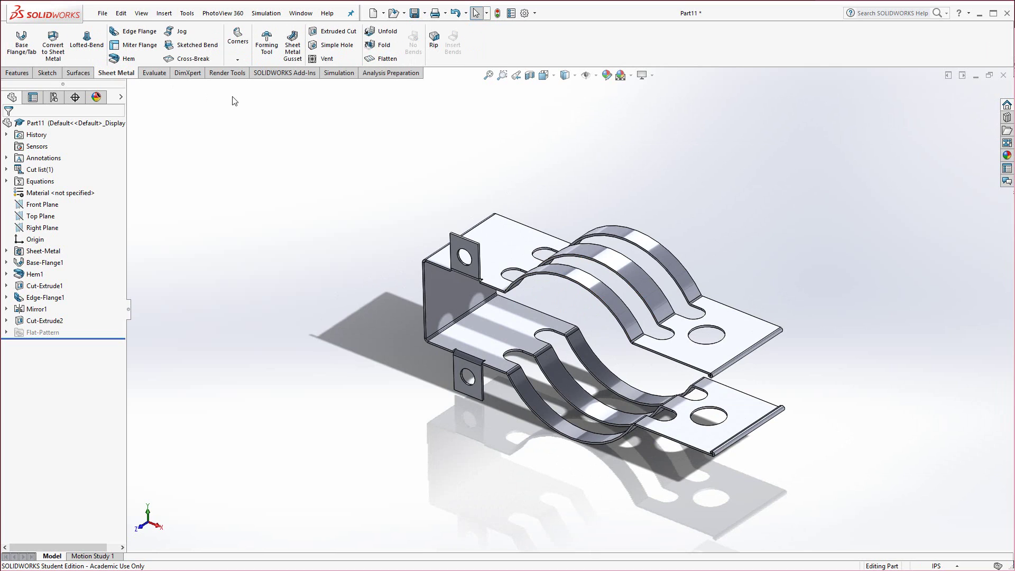
left_click(389, 62)
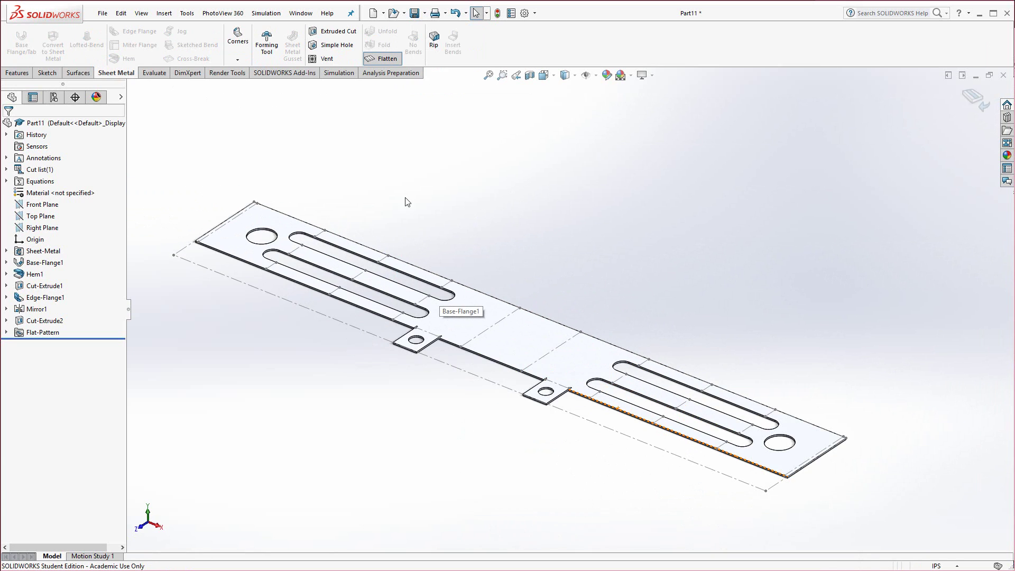
left_click(386, 59)
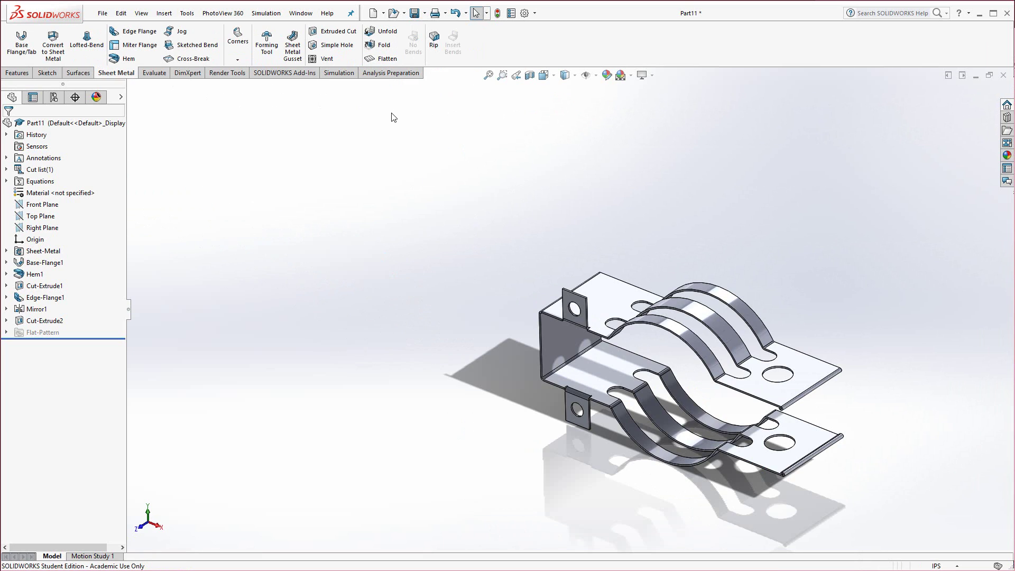
scroll(594, 306, "down", 2)
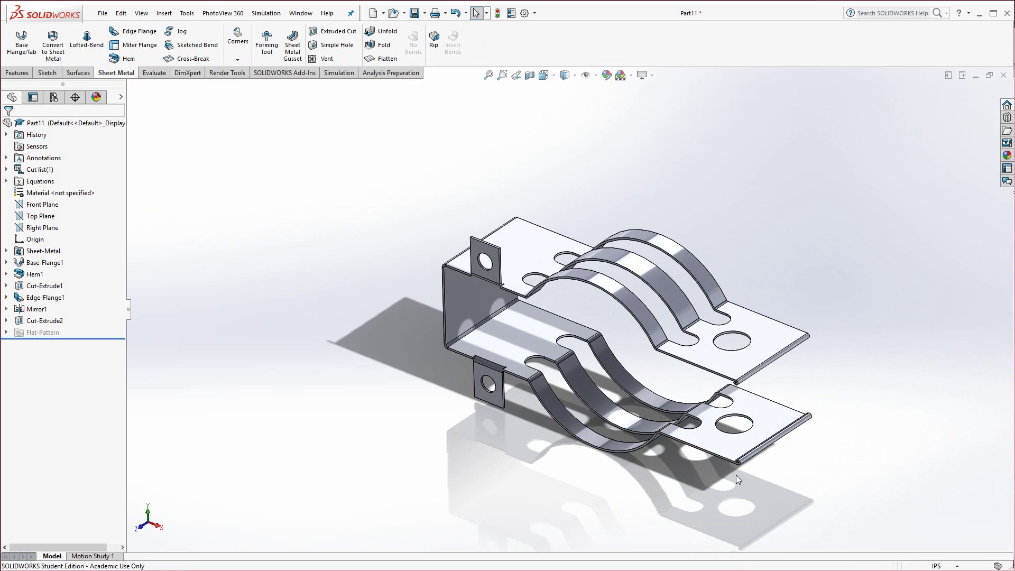